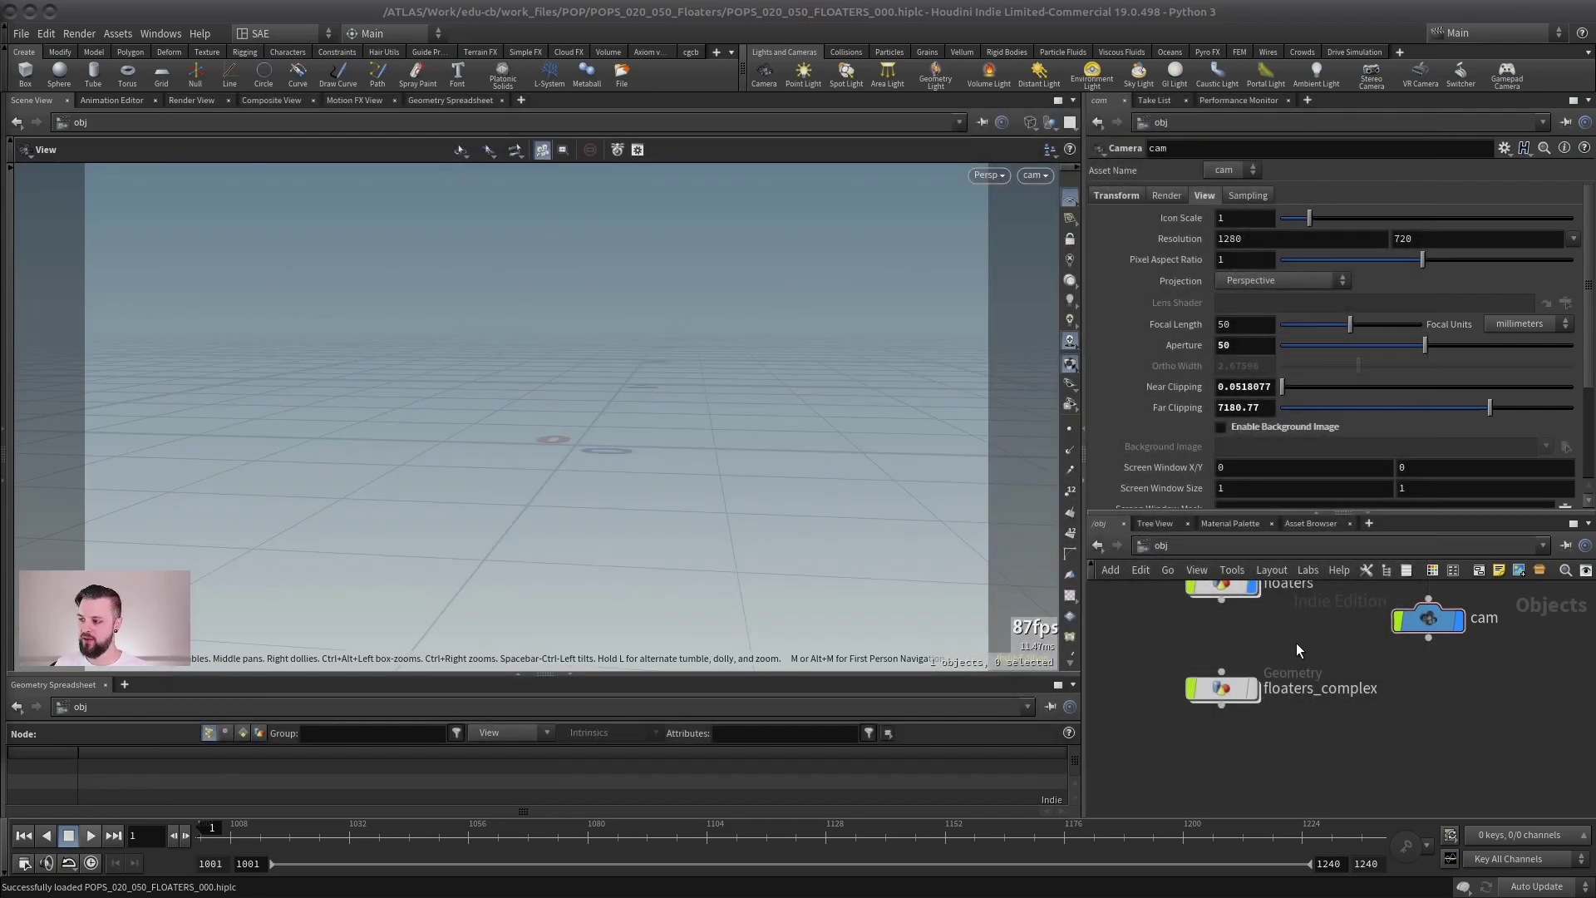
Open the floaters geometry network and place a Box node in it
key(l)
double_click(1204, 663)
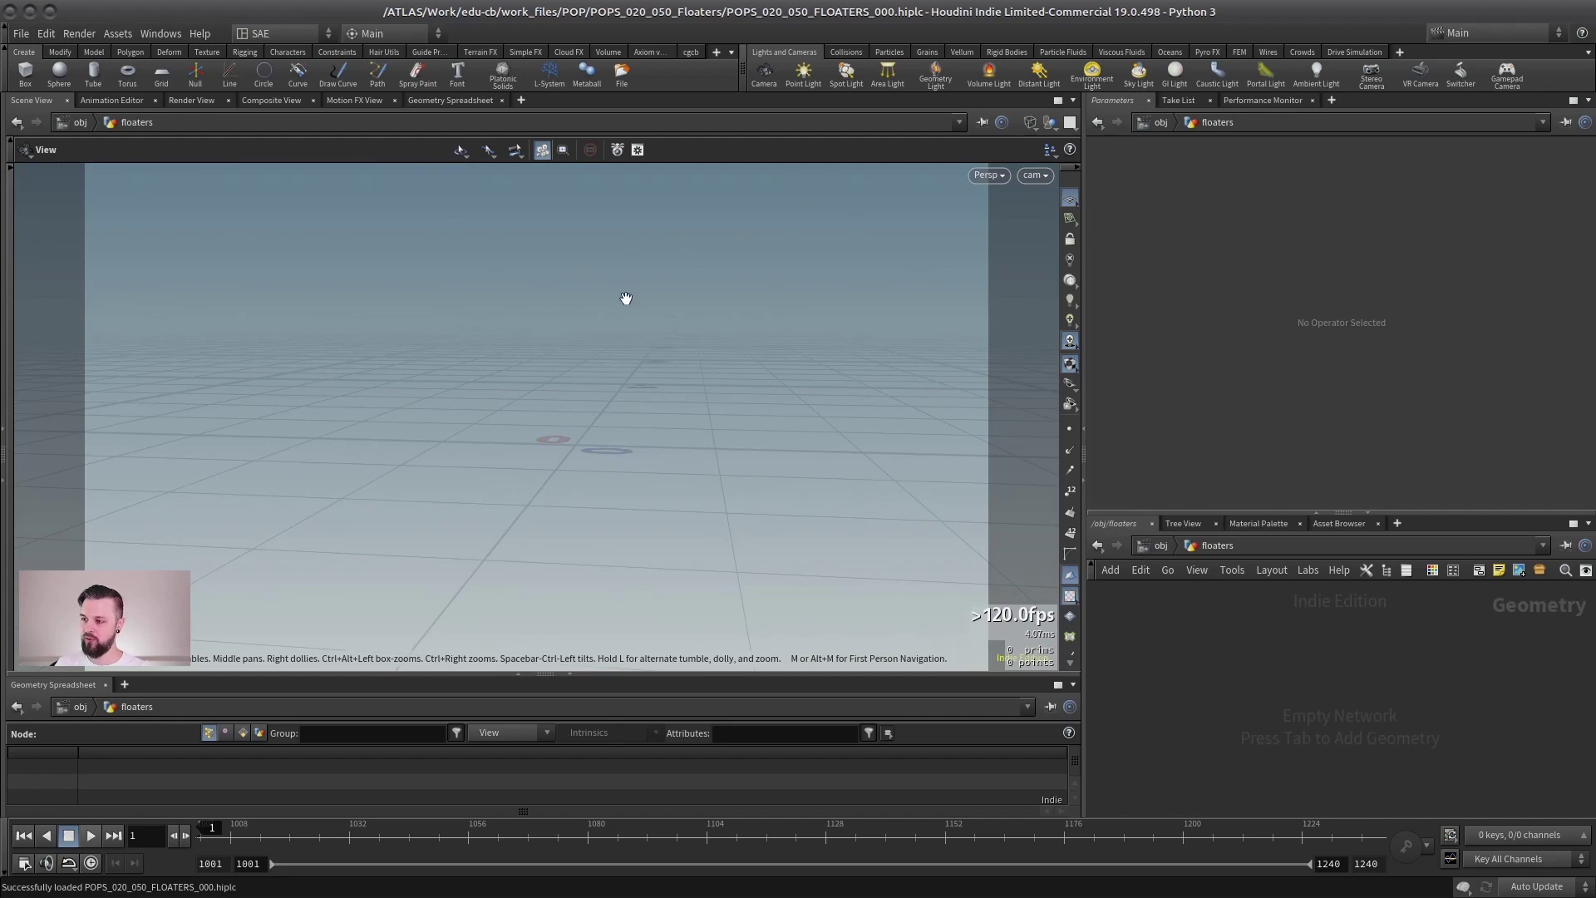
drag(721, 404, 335, 302)
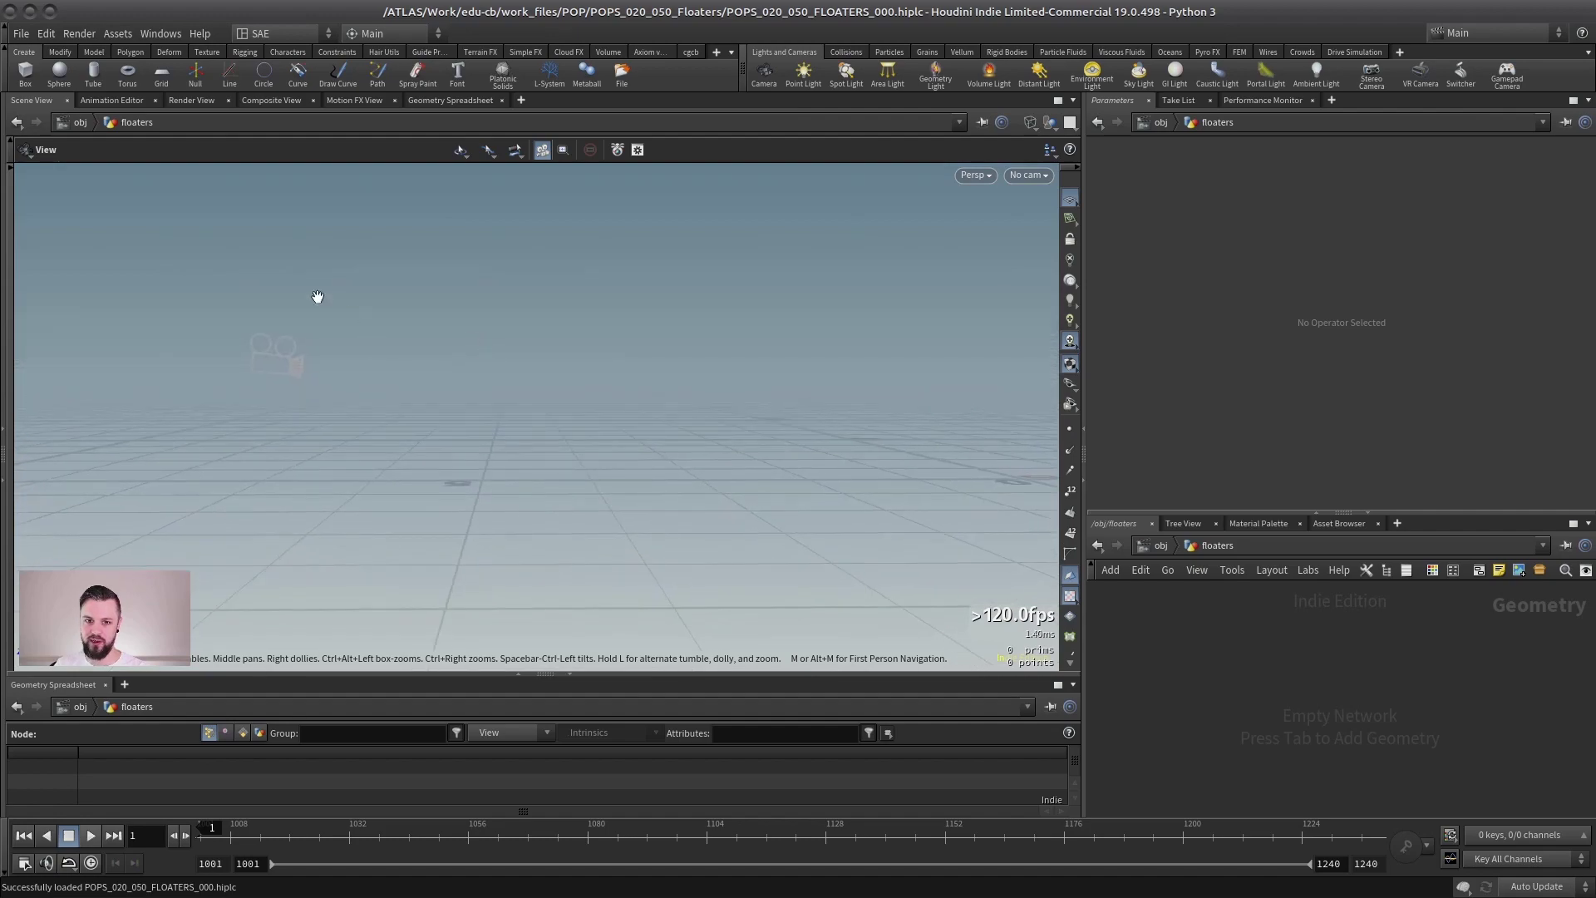
click(277, 354)
key(ctrl+z)
key(Tab)
text(box)
key(Return)
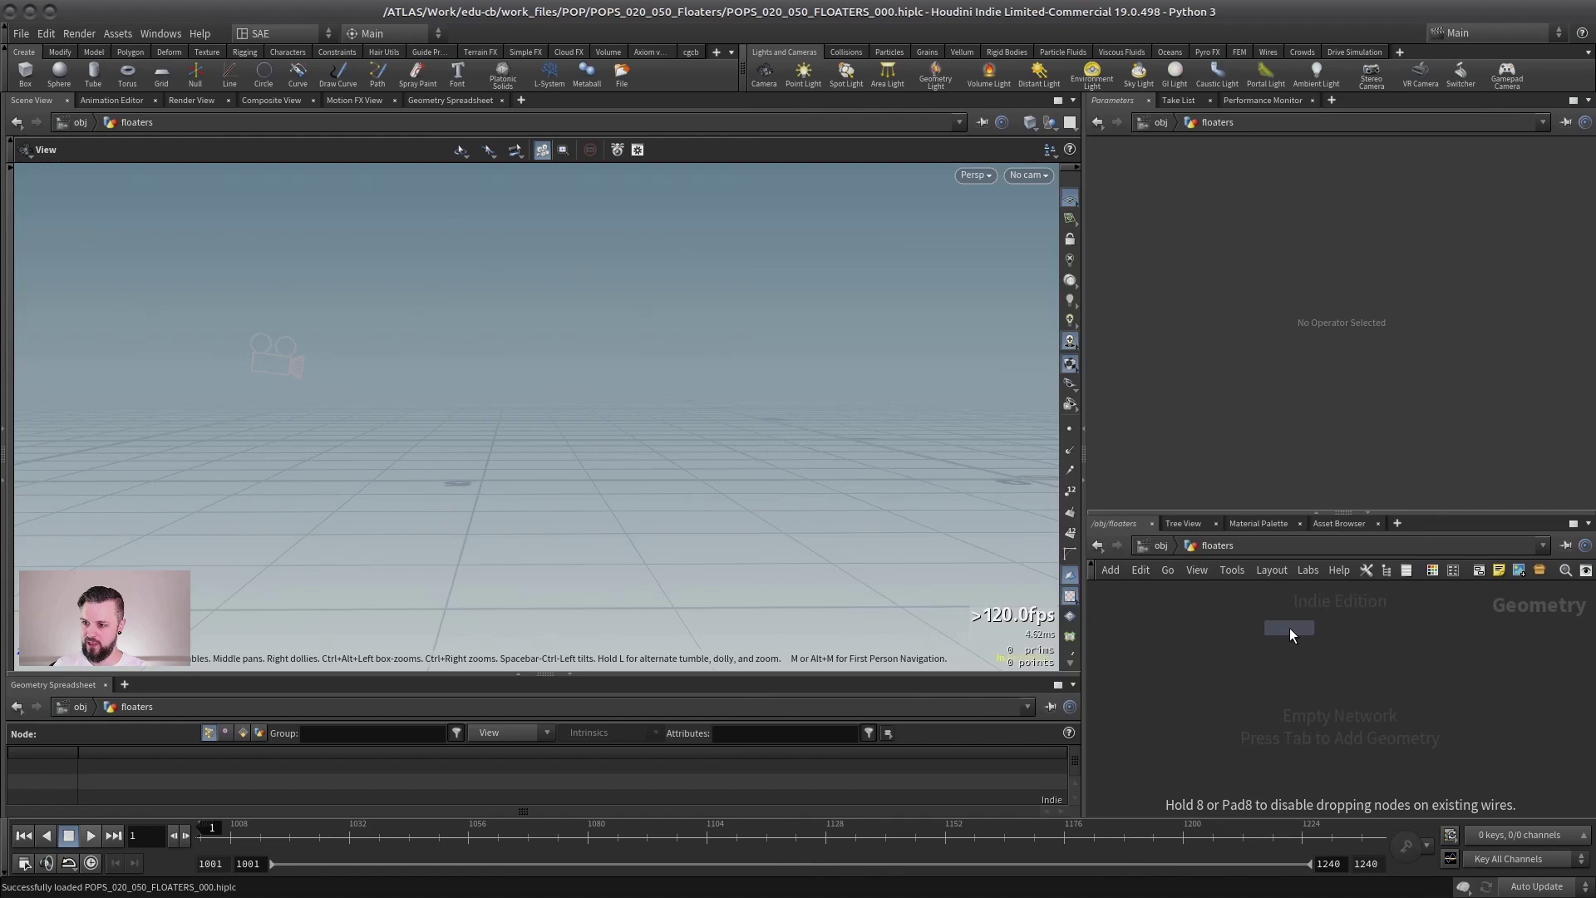
click(1294, 659)
Resize and position the box around the scene camera, to about 2.94 × 2.17 × 4.67
key(Return)
drag(981, 486, 827, 430)
drag(656, 370, 639, 265)
drag(443, 363, 471, 303)
key(Escape)
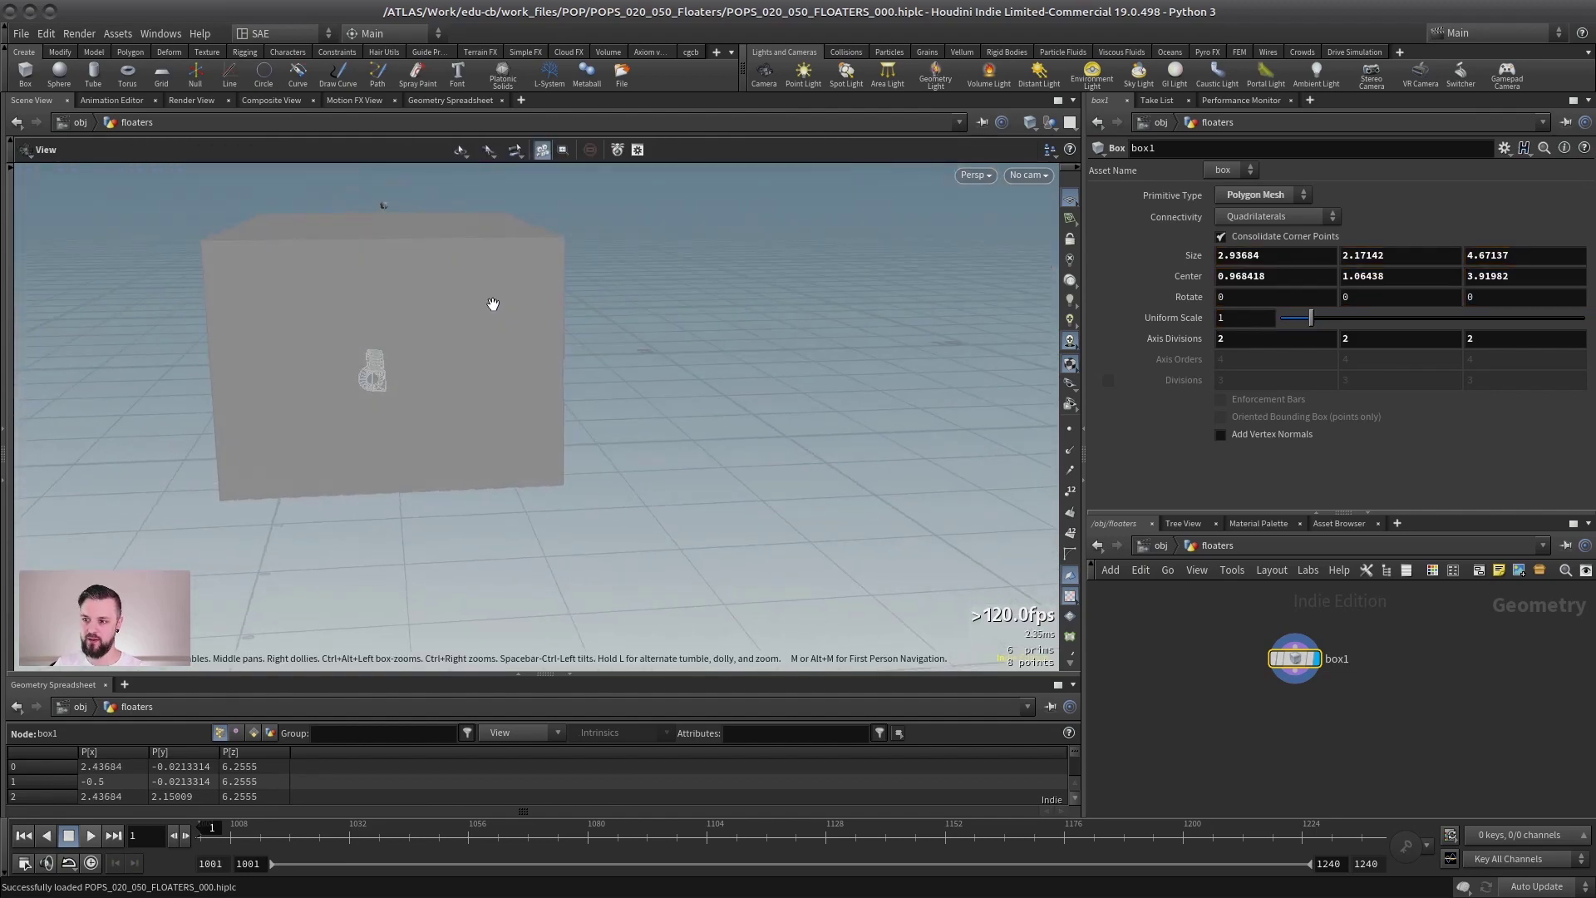
Look through the cam camera and extend the box to about 3.33 × 2.17 × 4.76 to cover more of its view
key(Return)
click(1028, 175)
click(1080, 252)
drag(766, 411, 744, 401)
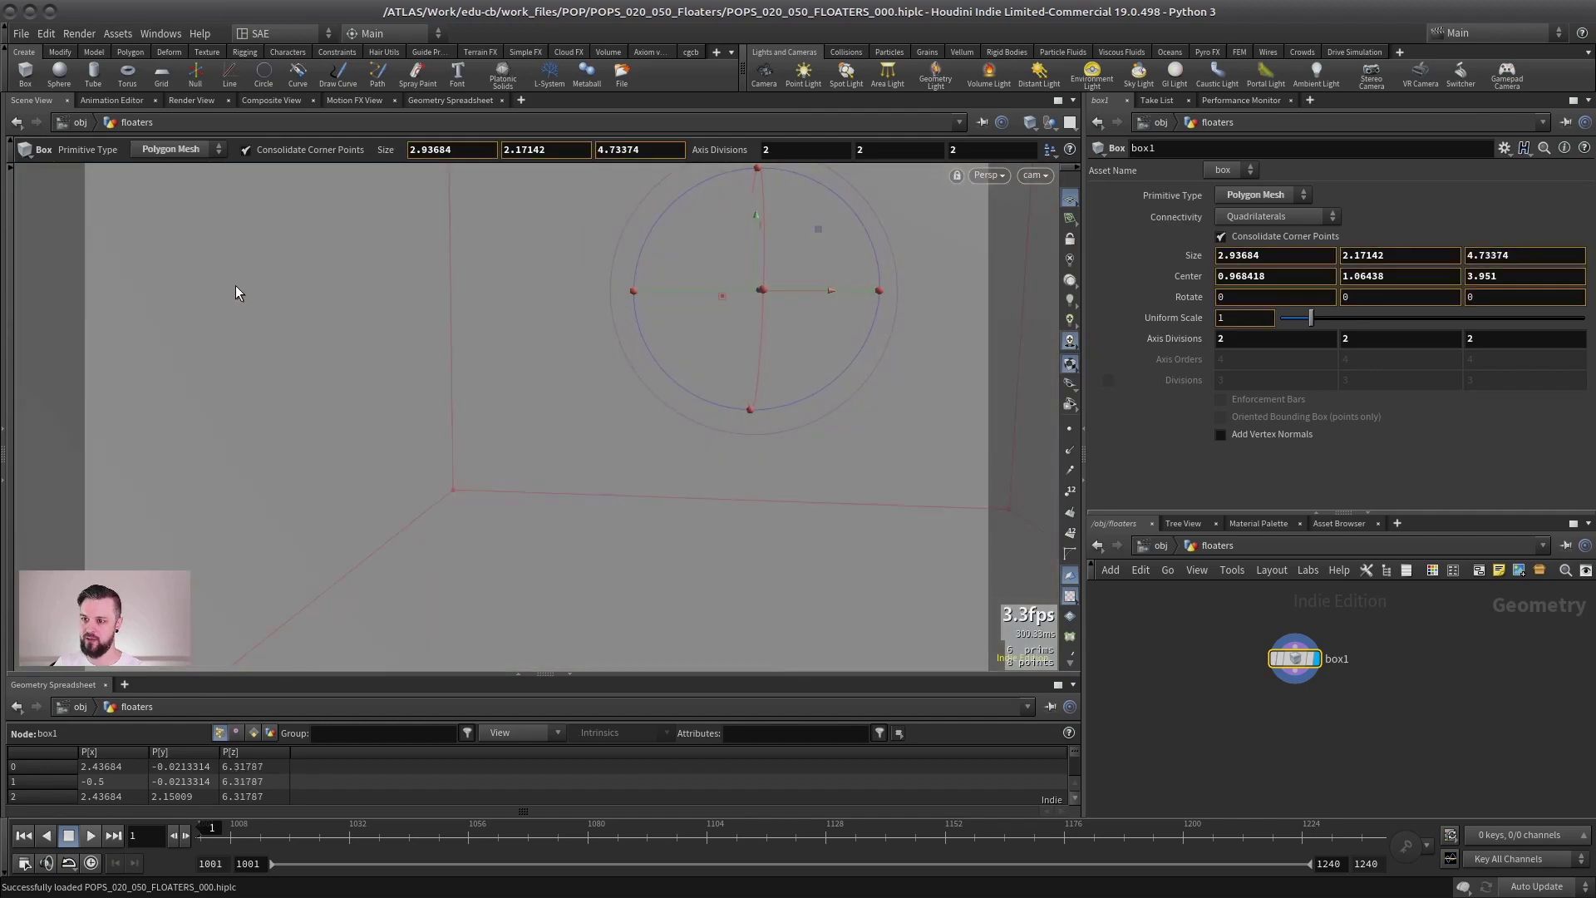
drag(238, 291, 116, 291)
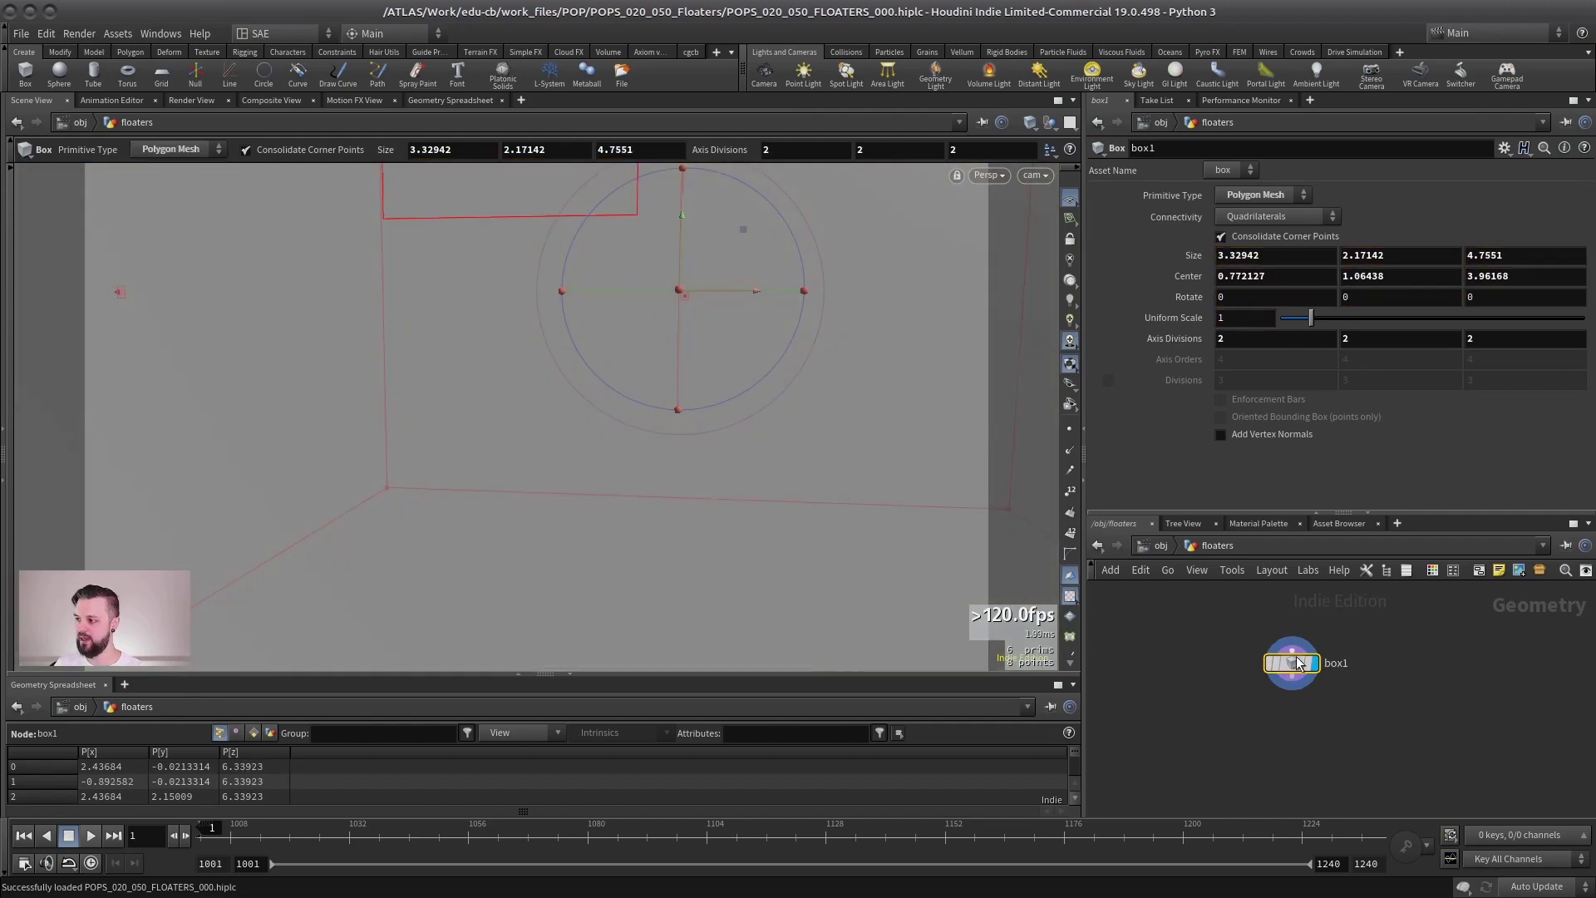
Add an IsoOffset node fed by box1 and set its Uniform Sampling Divs to 100
drag(1330, 511, 1330, 389)
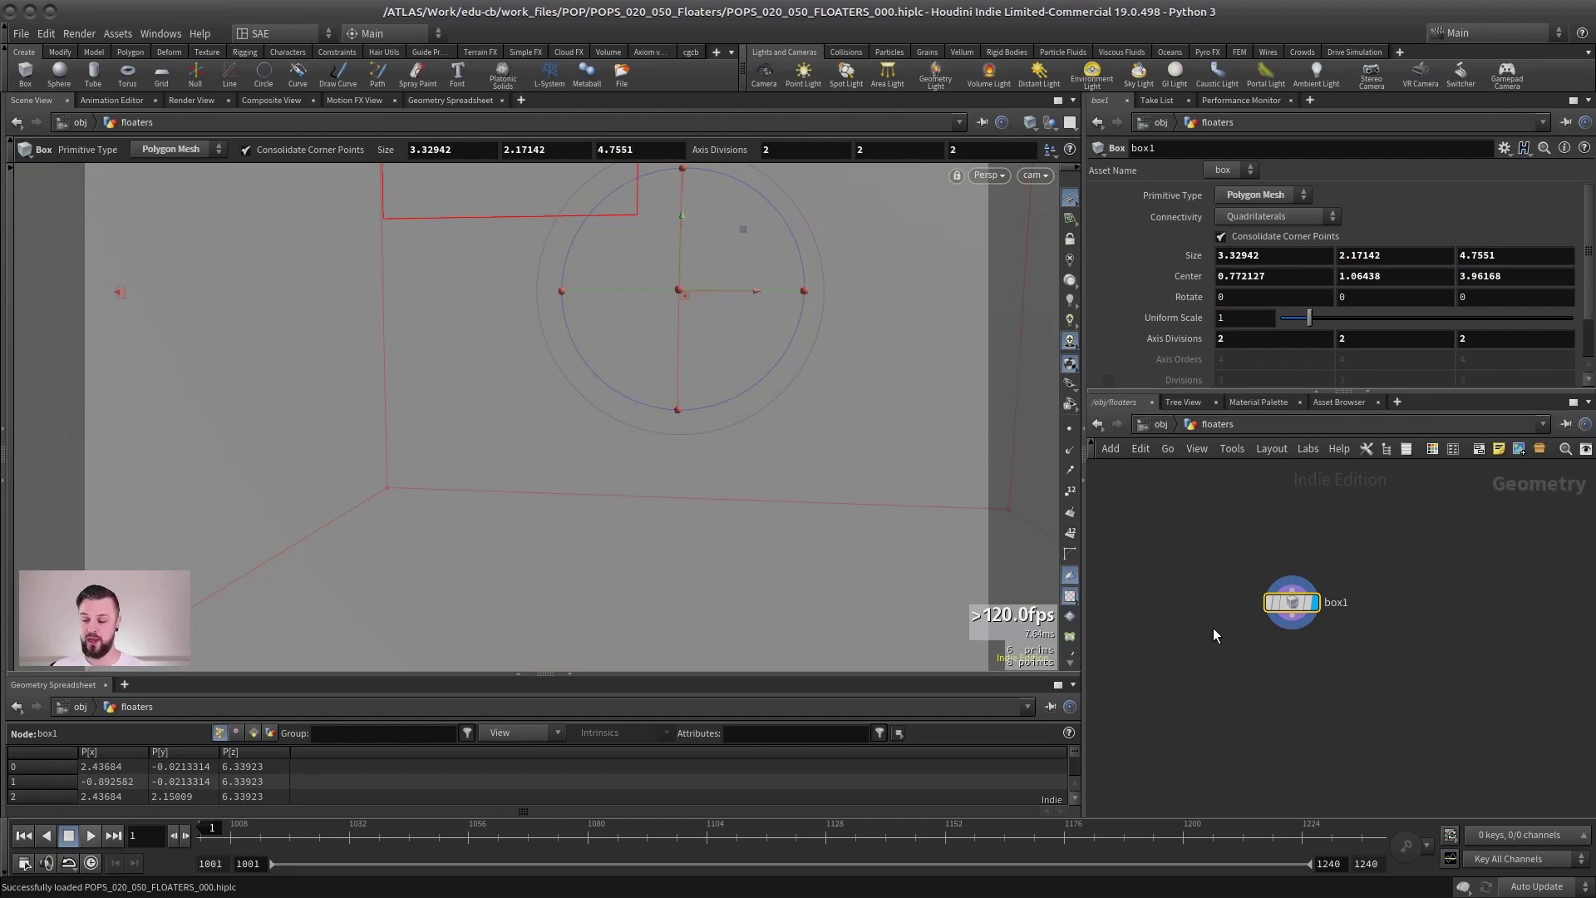
key(Tab)
text(iso)
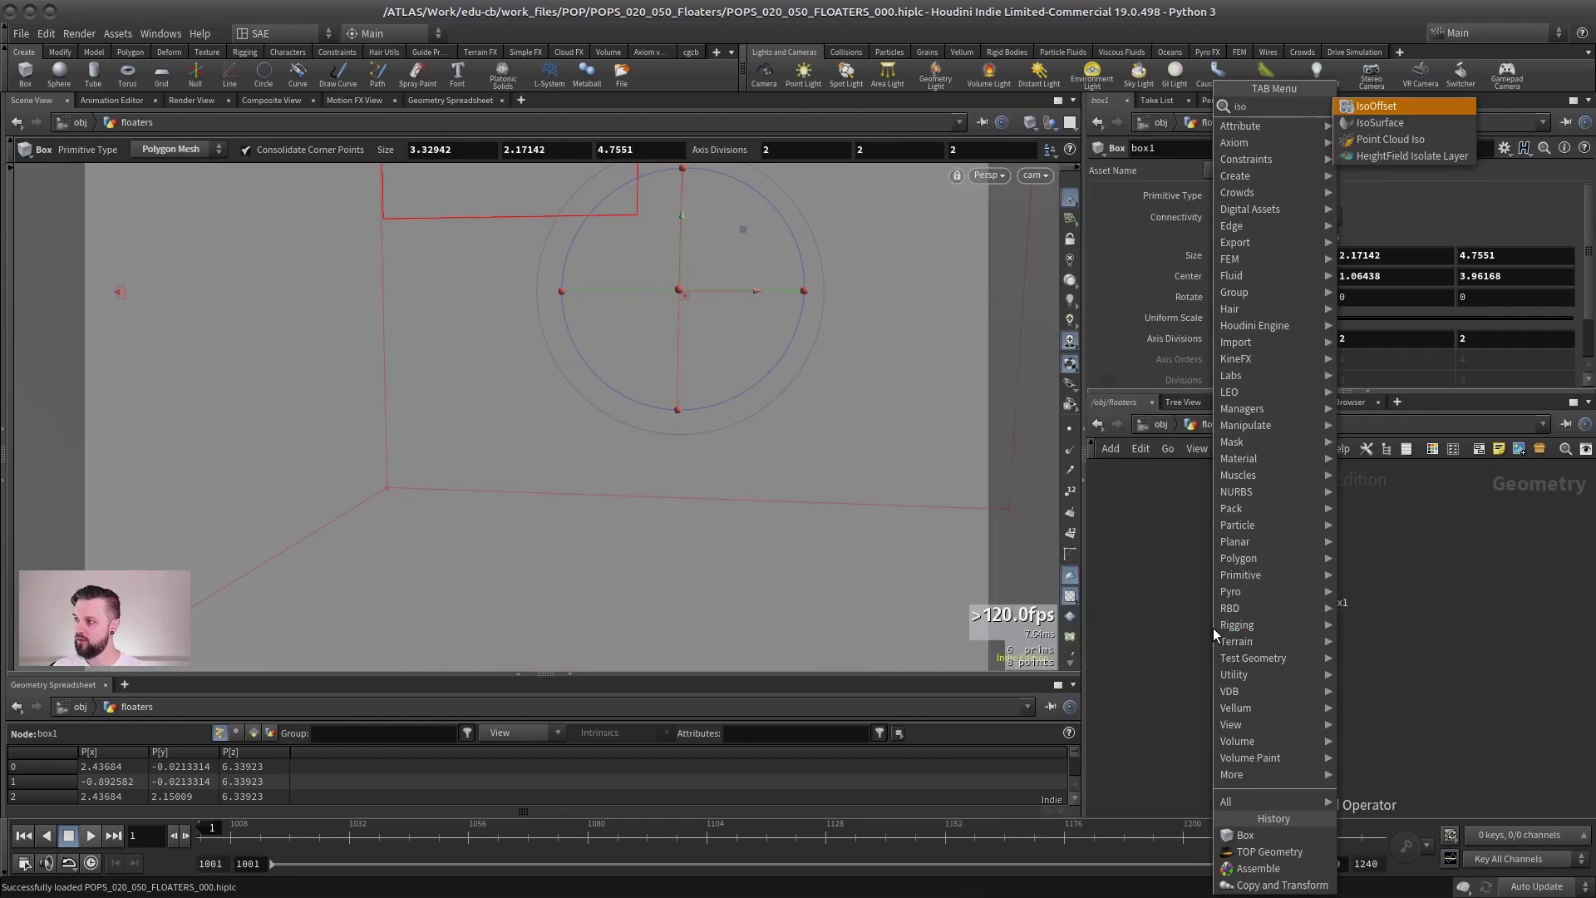
key(Return)
click(1244, 683)
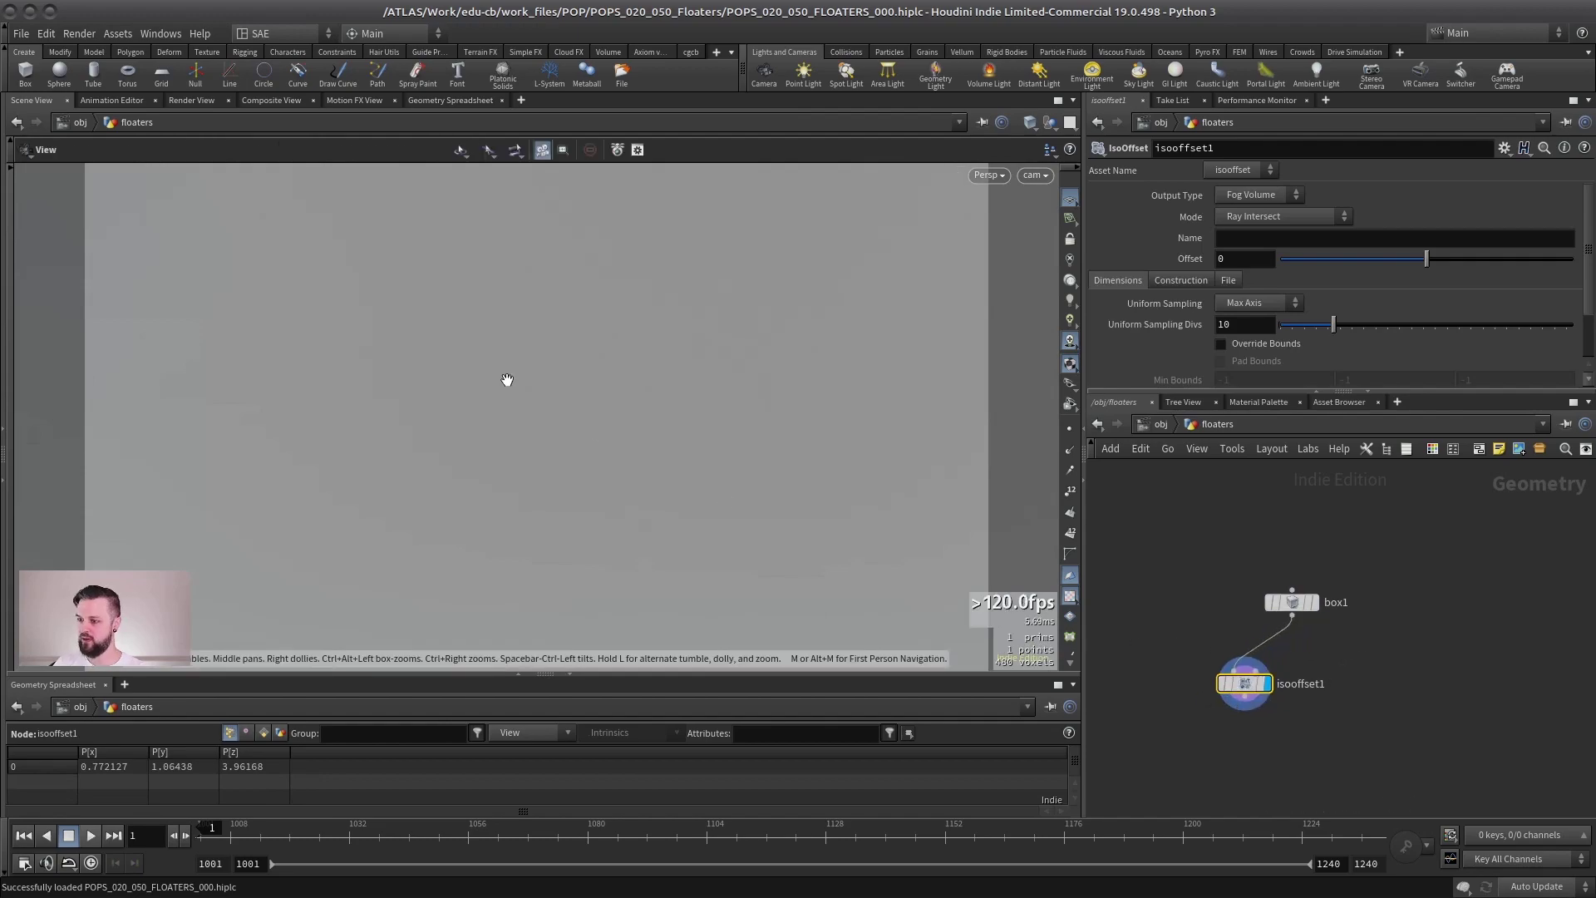
key(Return)
click(1245, 324)
text(100)
key(Return)
Append a Scatter node to isooffset1 to fill the box volume with points
key(Tab)
text(scatter)
key(Return)
drag(775, 407, 546, 456)
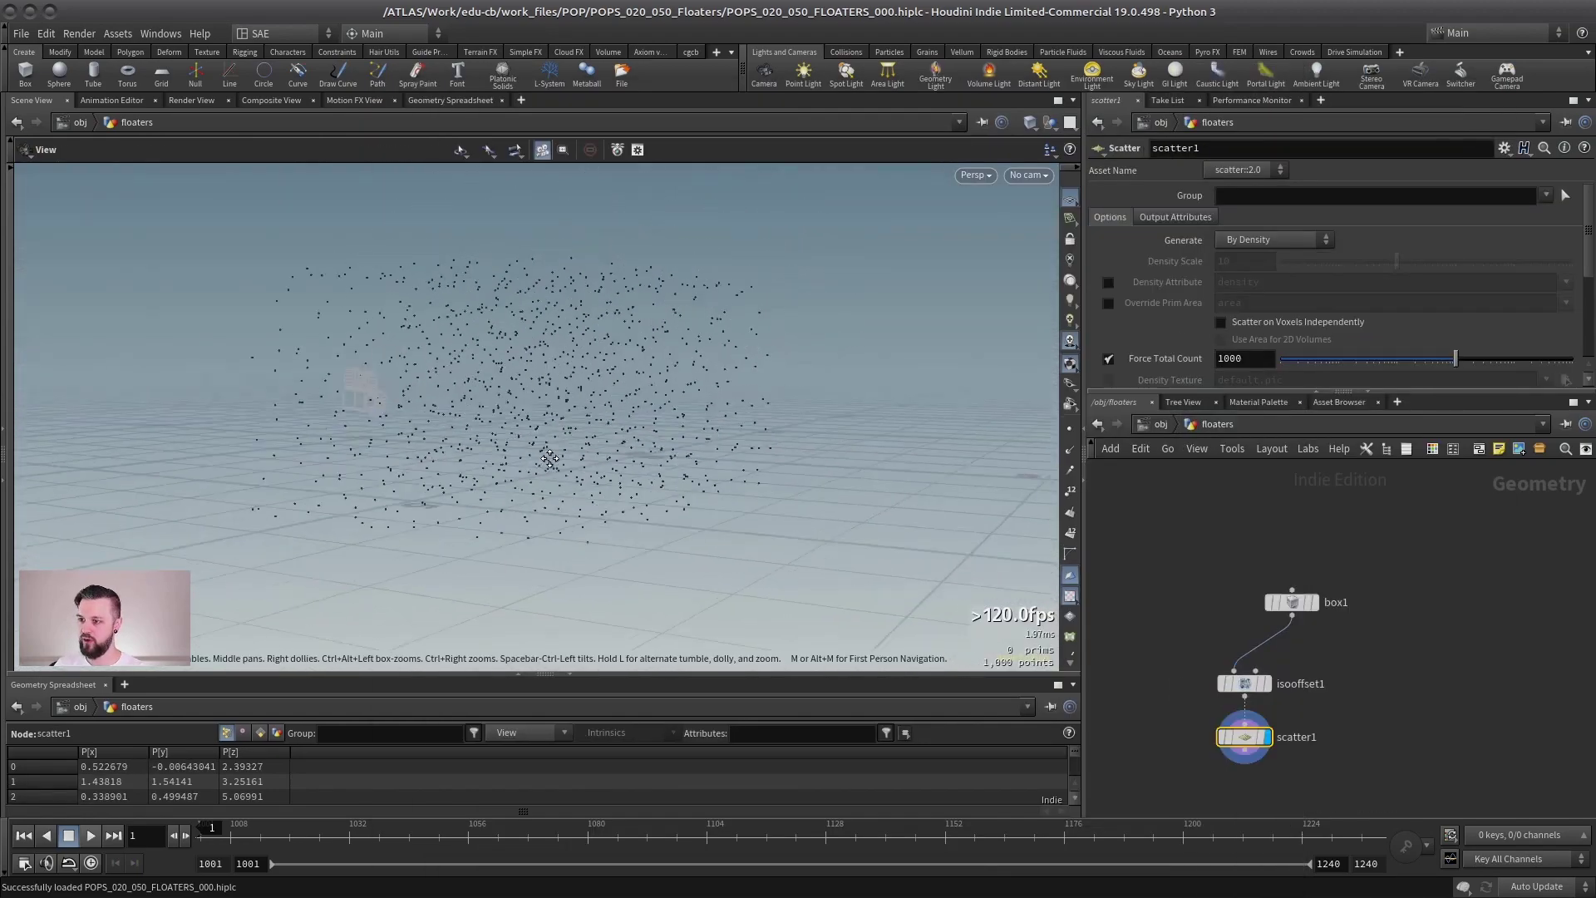
click(1268, 520)
key(l)
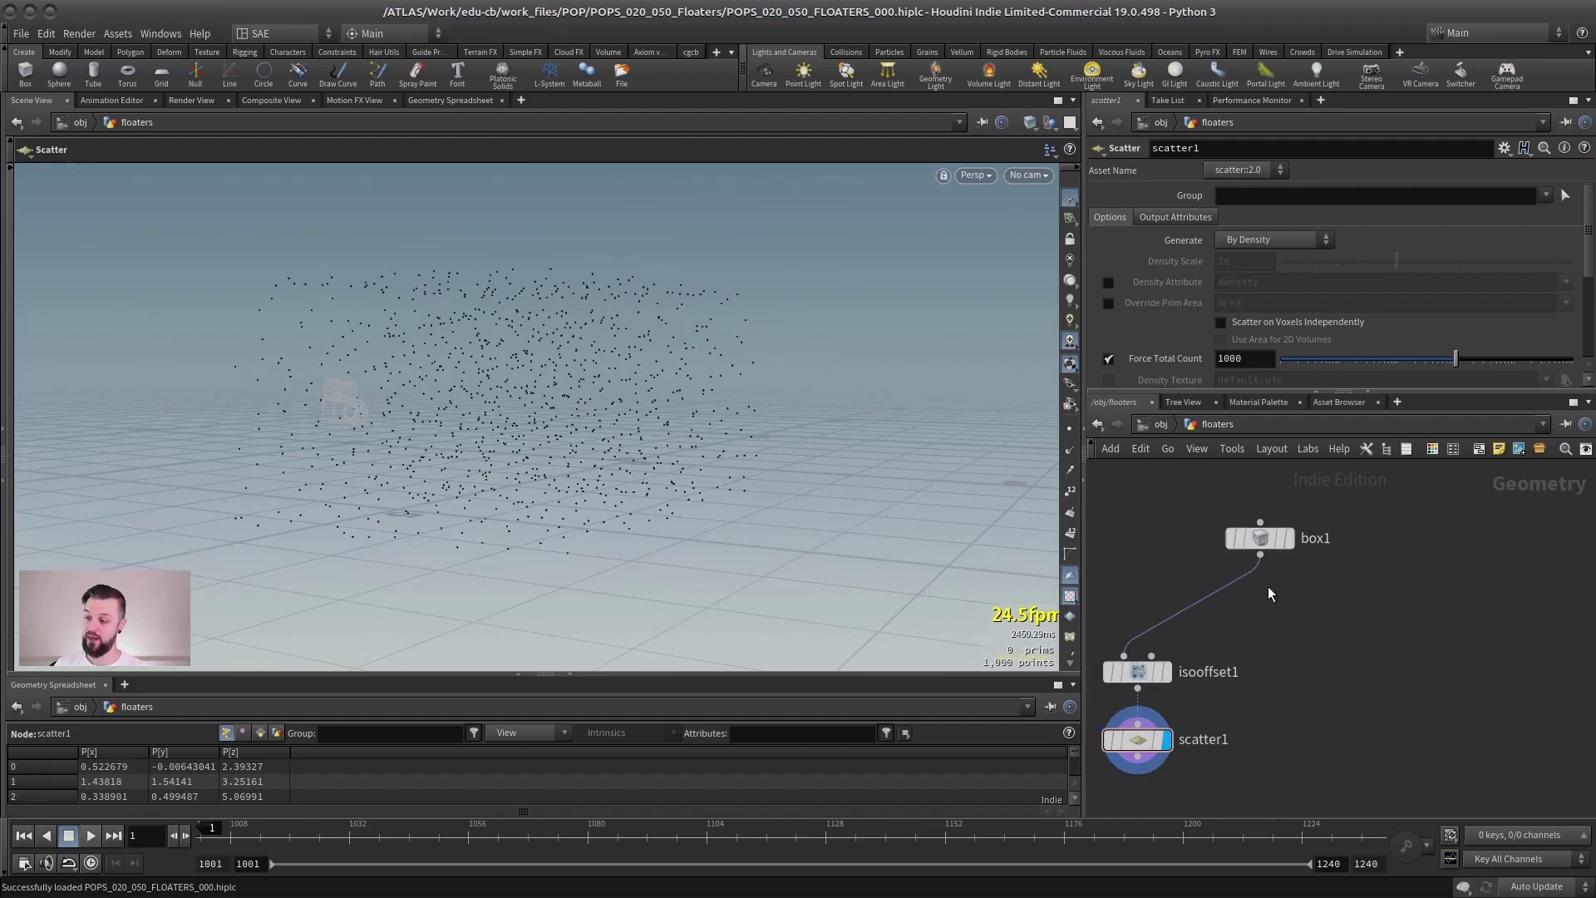
Add a Points from Volume node, connect box1 to it and display its result
key(Tab)
text(points from)
key(Return)
click(1272, 571)
drag(1261, 555, 1375, 663)
click(1404, 680)
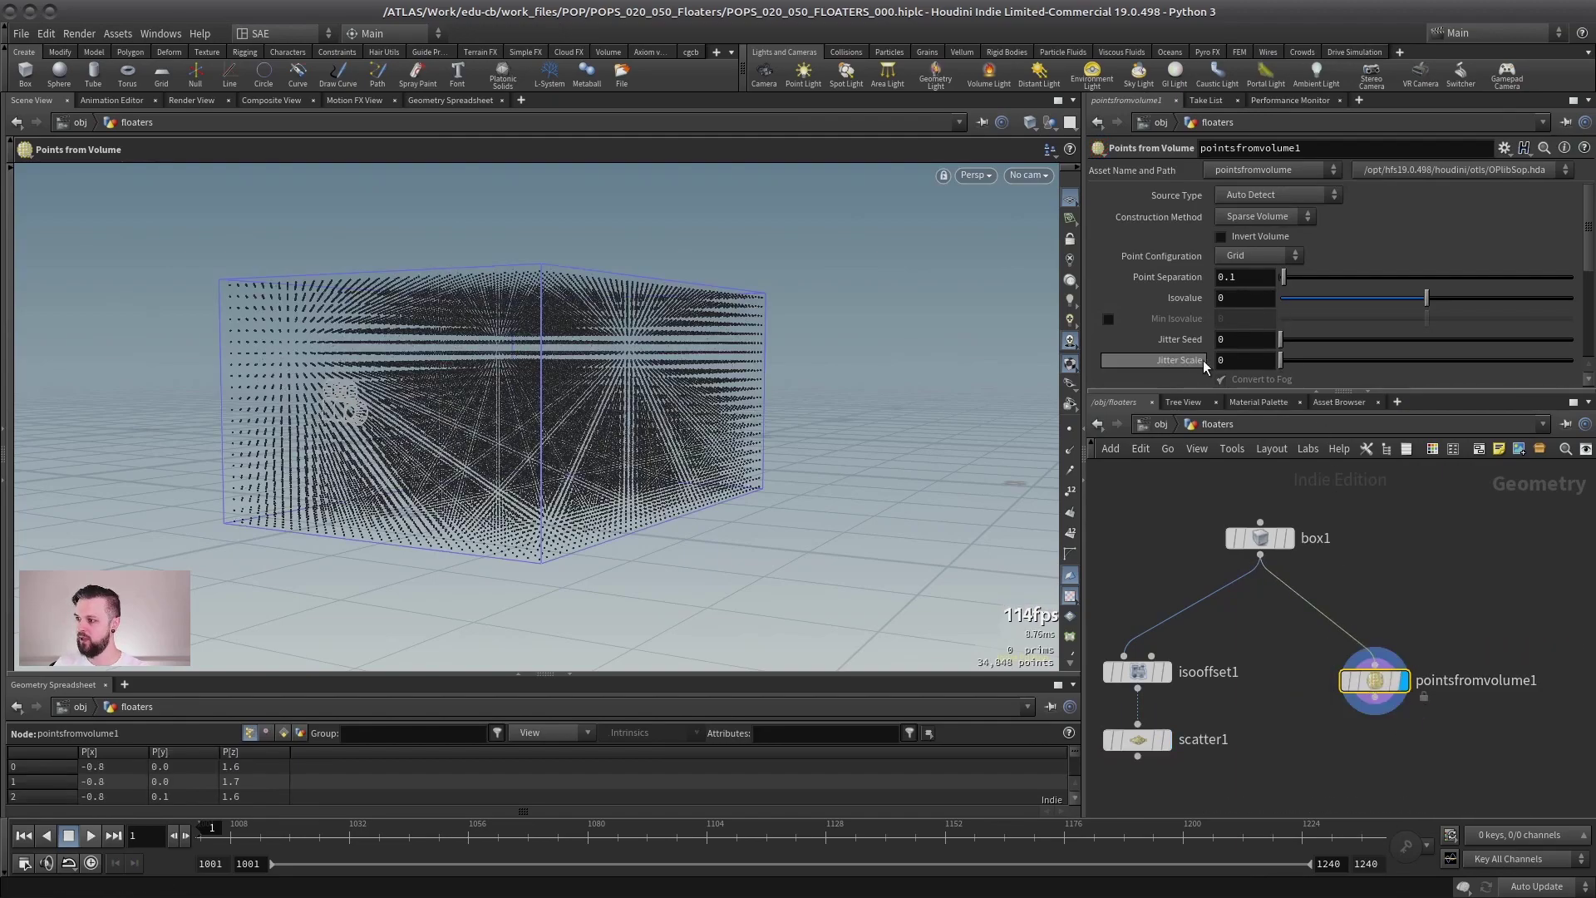
Set the Points from Volume node's Jitter Scale to about 2.76 and its Point Separation to 0.15
drag(1281, 360, 1366, 356)
double_click(1247, 276)
text(0.2)
key(Return)
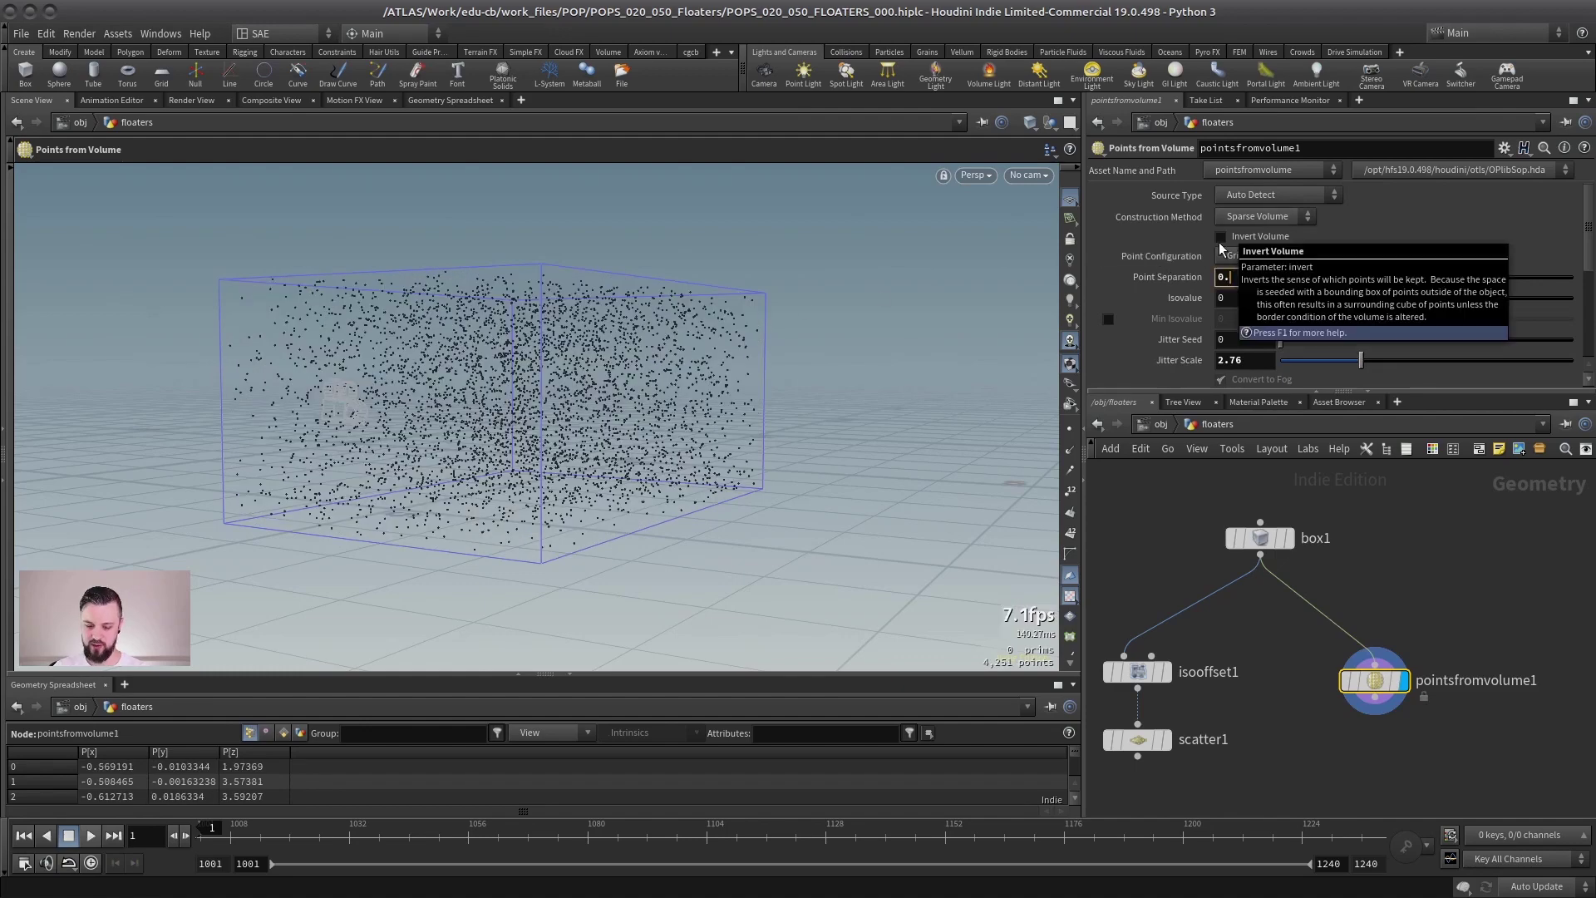
text(15)
key(Return)
View through the cam camera and widen box1 to about 4.63 in X, with its X center at about 0.07
alt+drag(552, 399, 748, 383)
click(1029, 174)
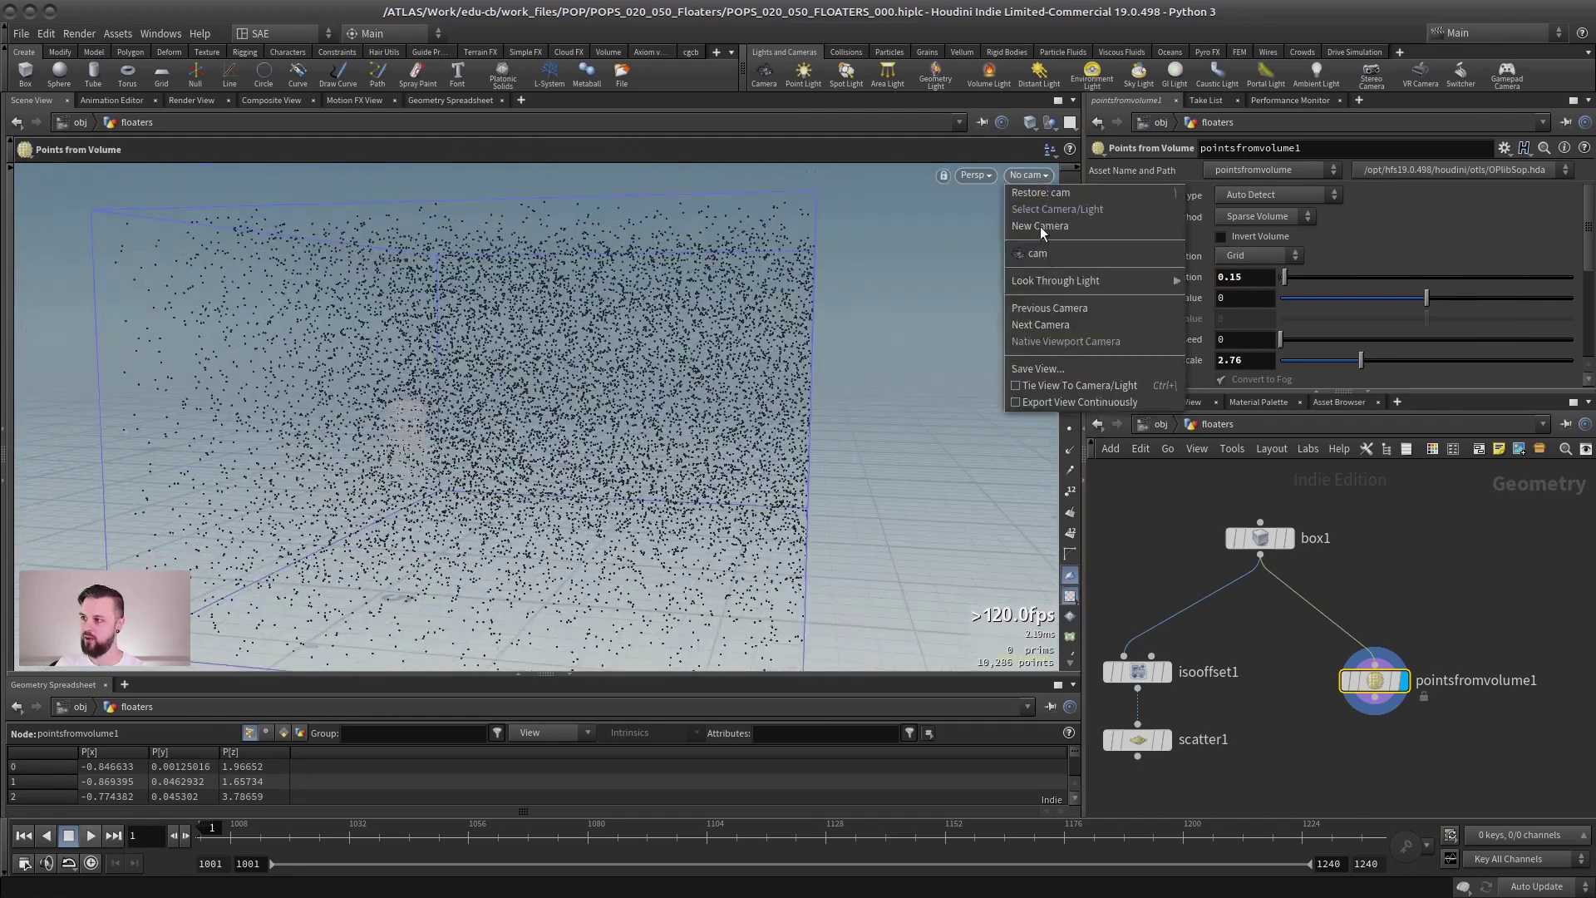
click(1139, 254)
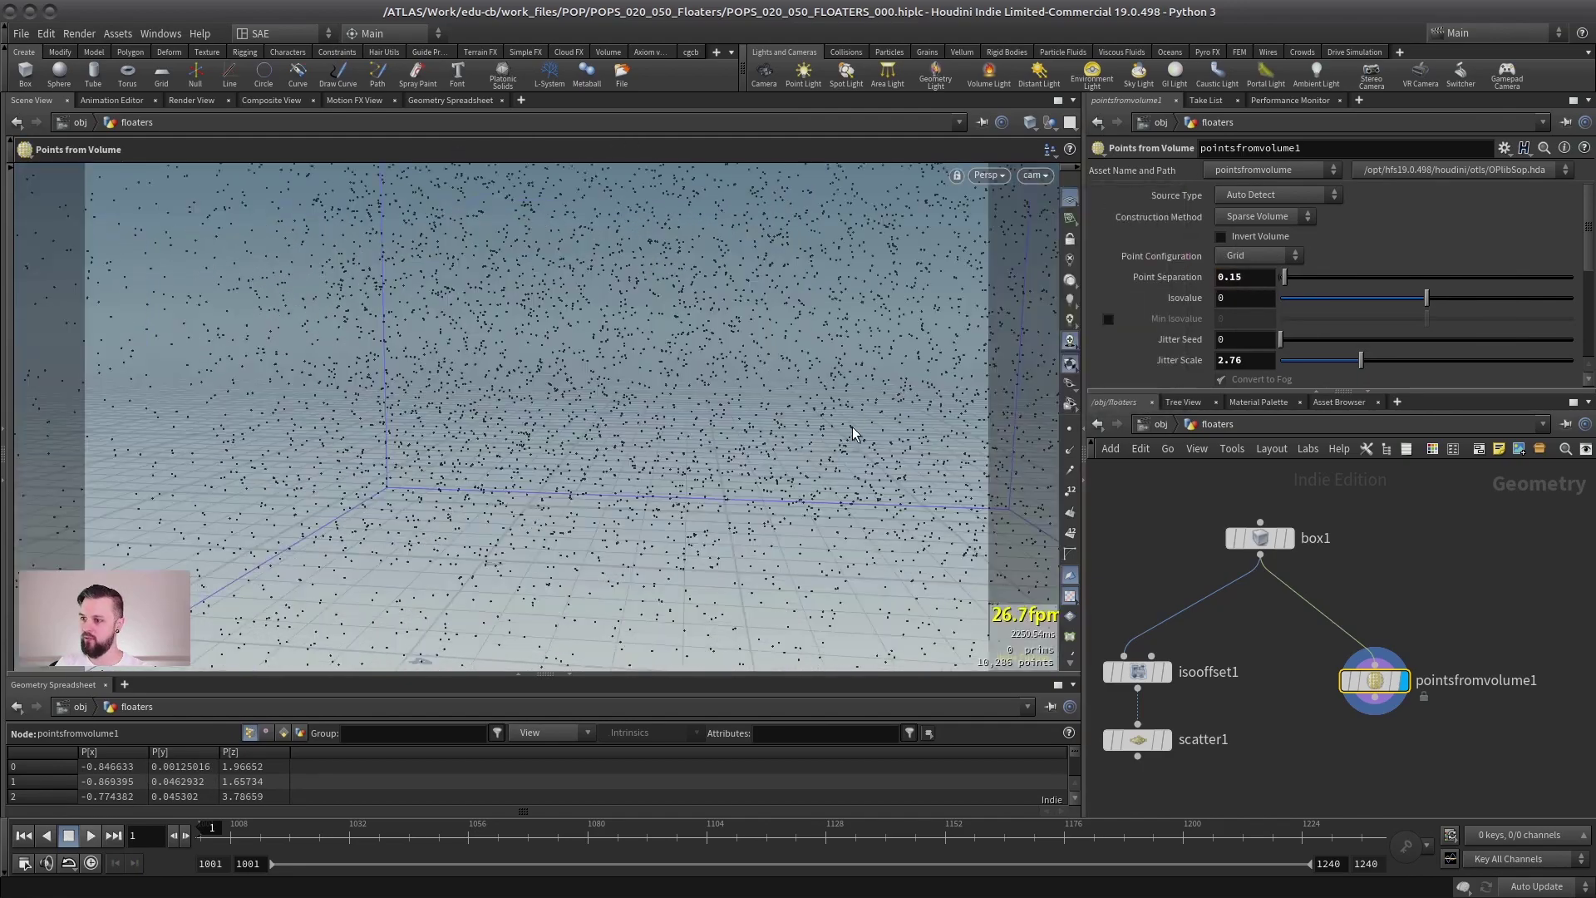
click(1313, 540)
key(Return)
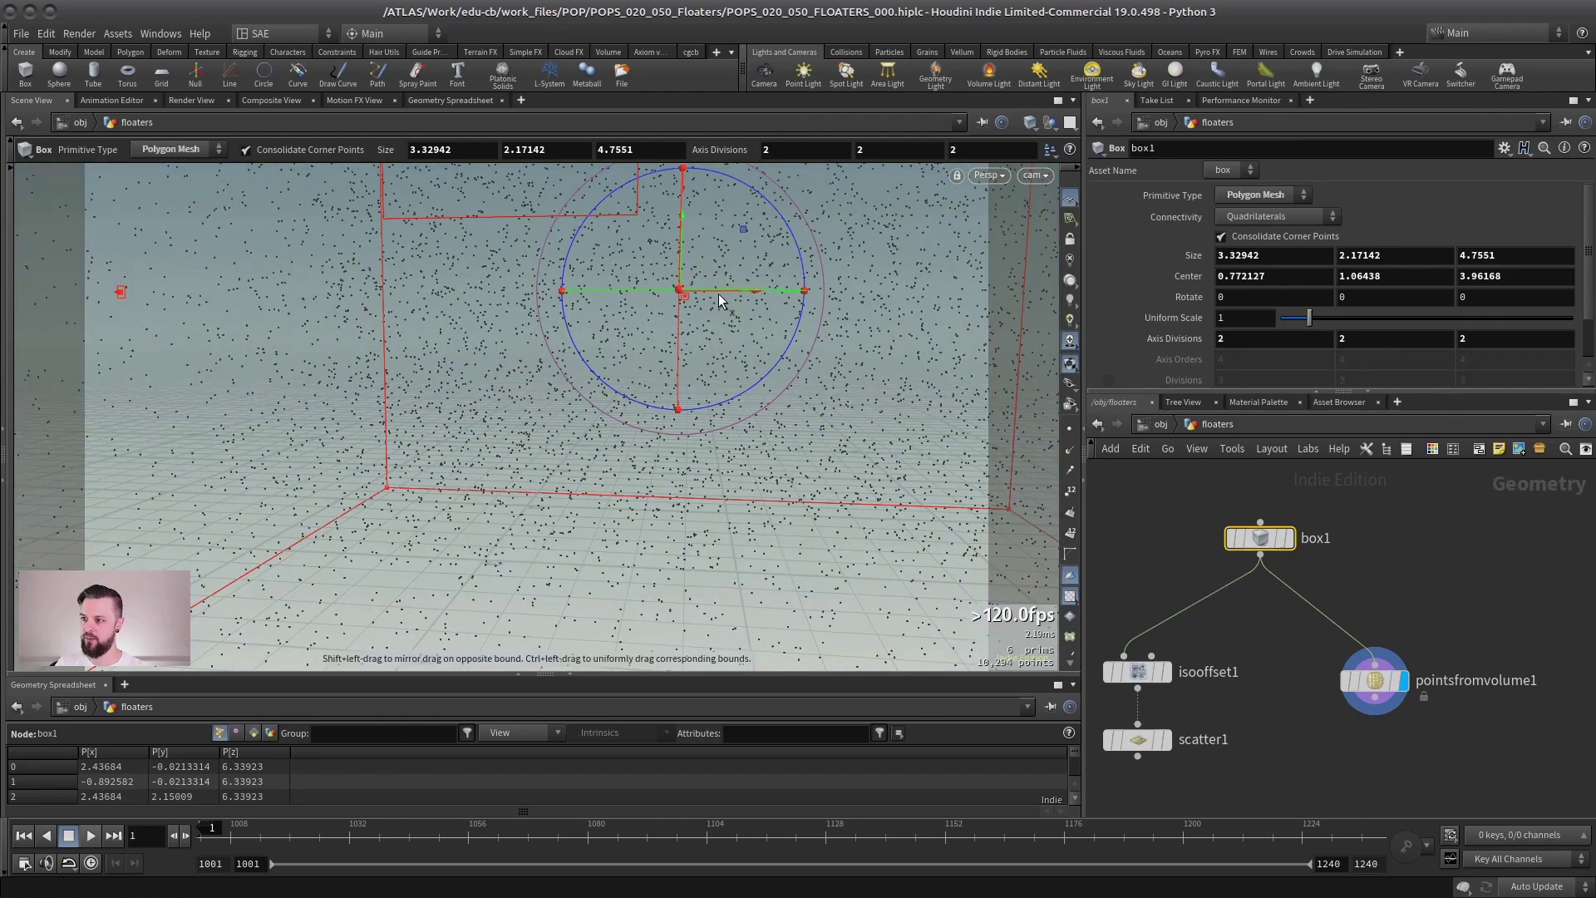
drag(725, 290, 712, 291)
key(ctrl+z)
mouse_move(1285, 276)
middle_down()
mouse_move(1181, 273)
mouse_move(1222, 277)
mouse_move(1176, 255)
mouse_move(1396, 256)
mouse_move(1259, 266)
middle_up()
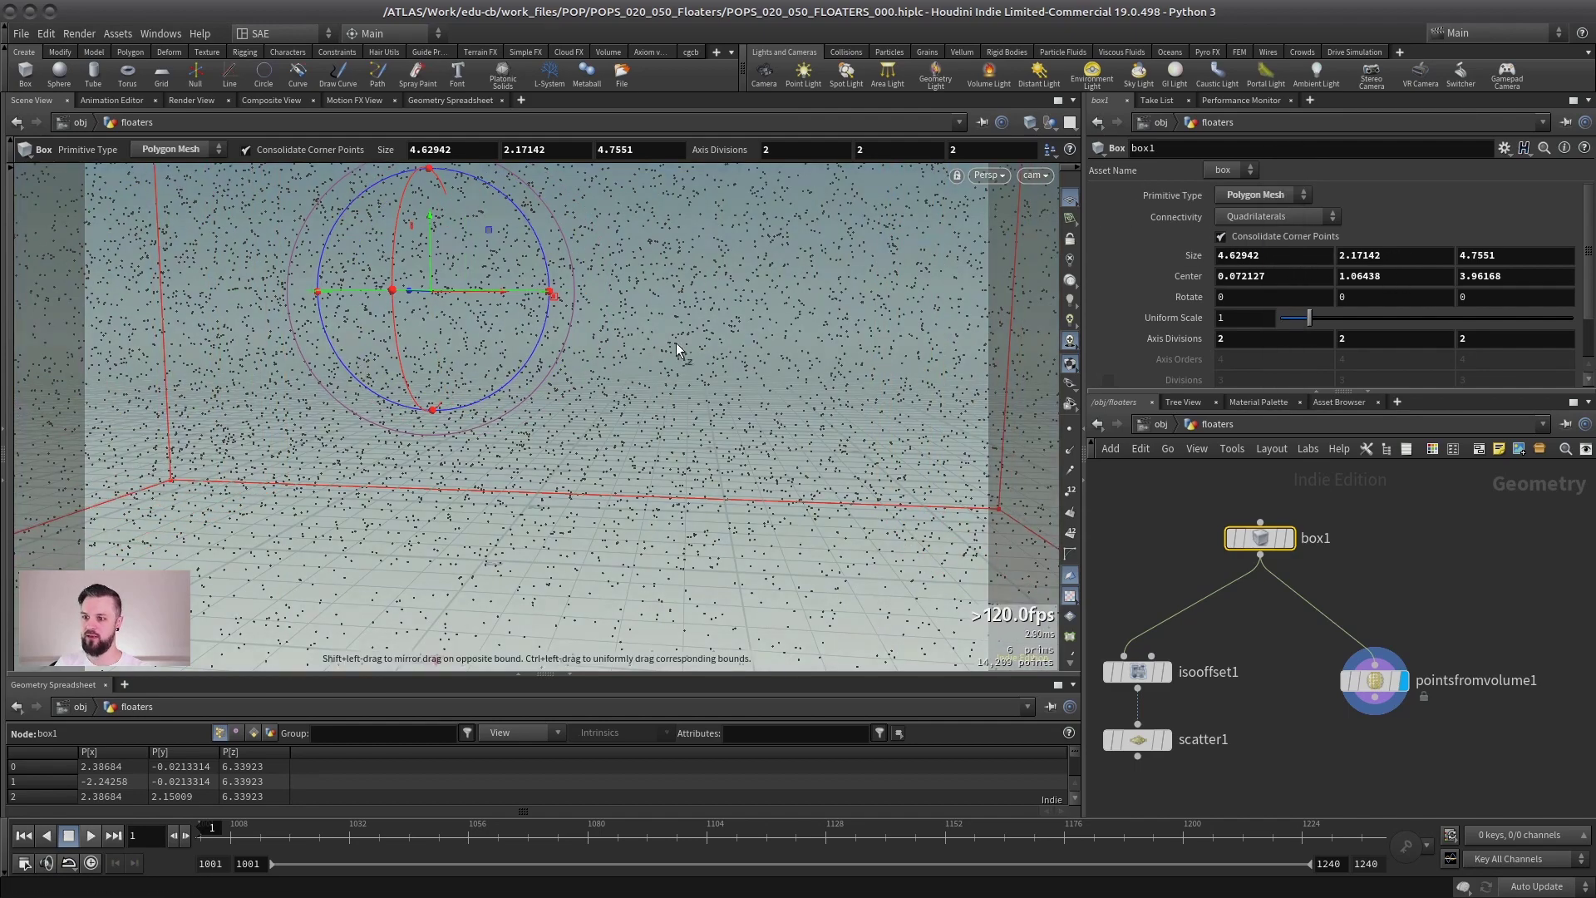
key(Escape)
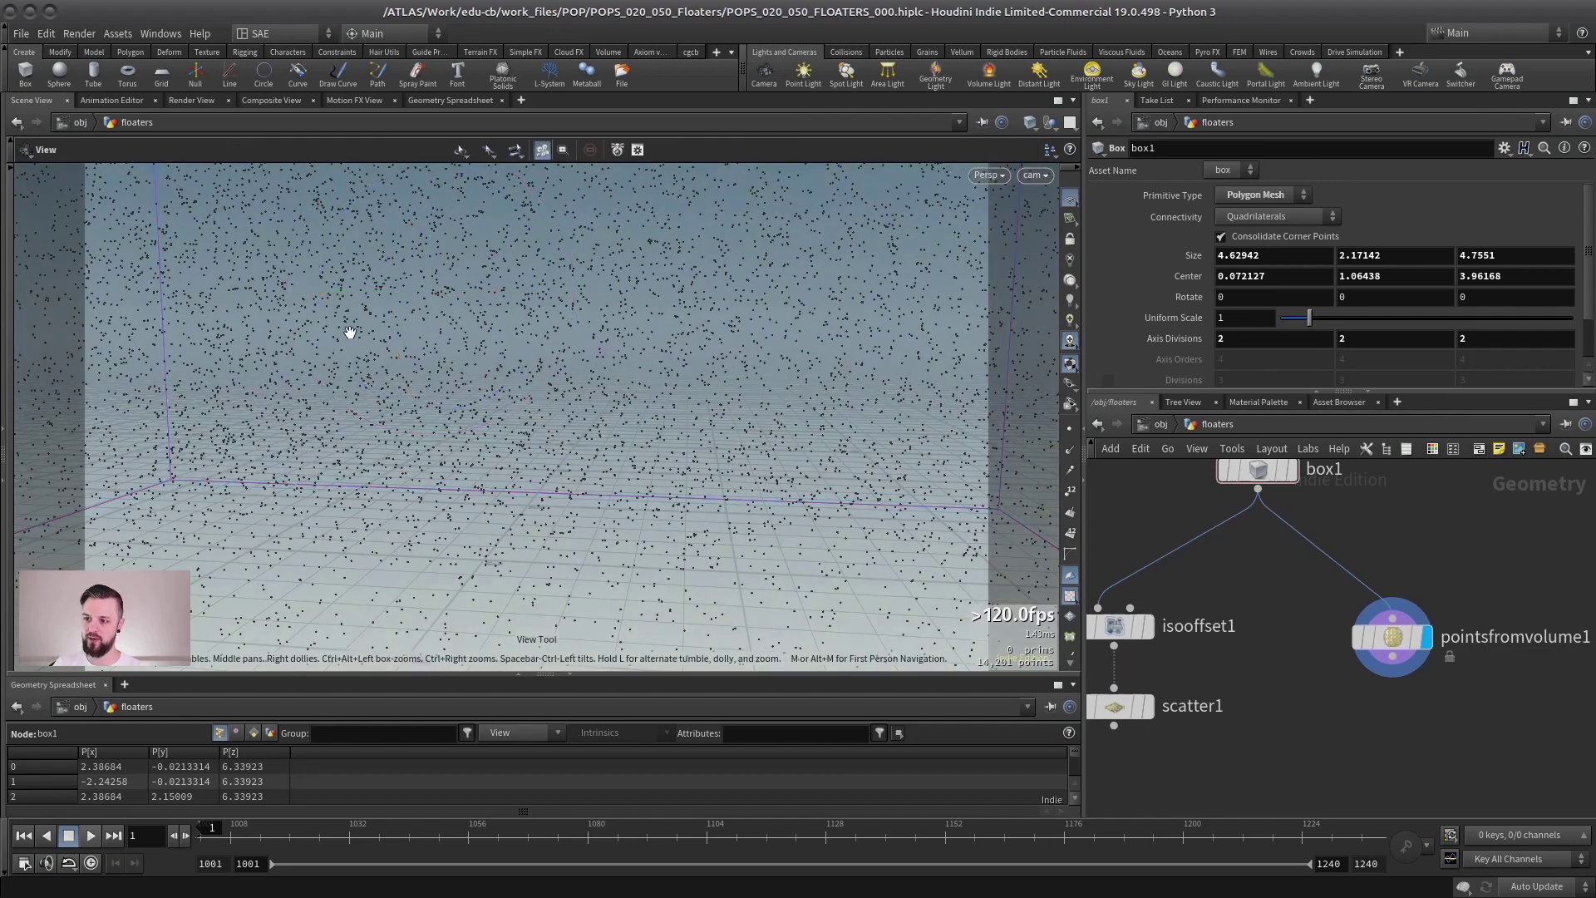
Raise the Jitter Scale of pointsfromvolume1 to about 3.79
click(1397, 586)
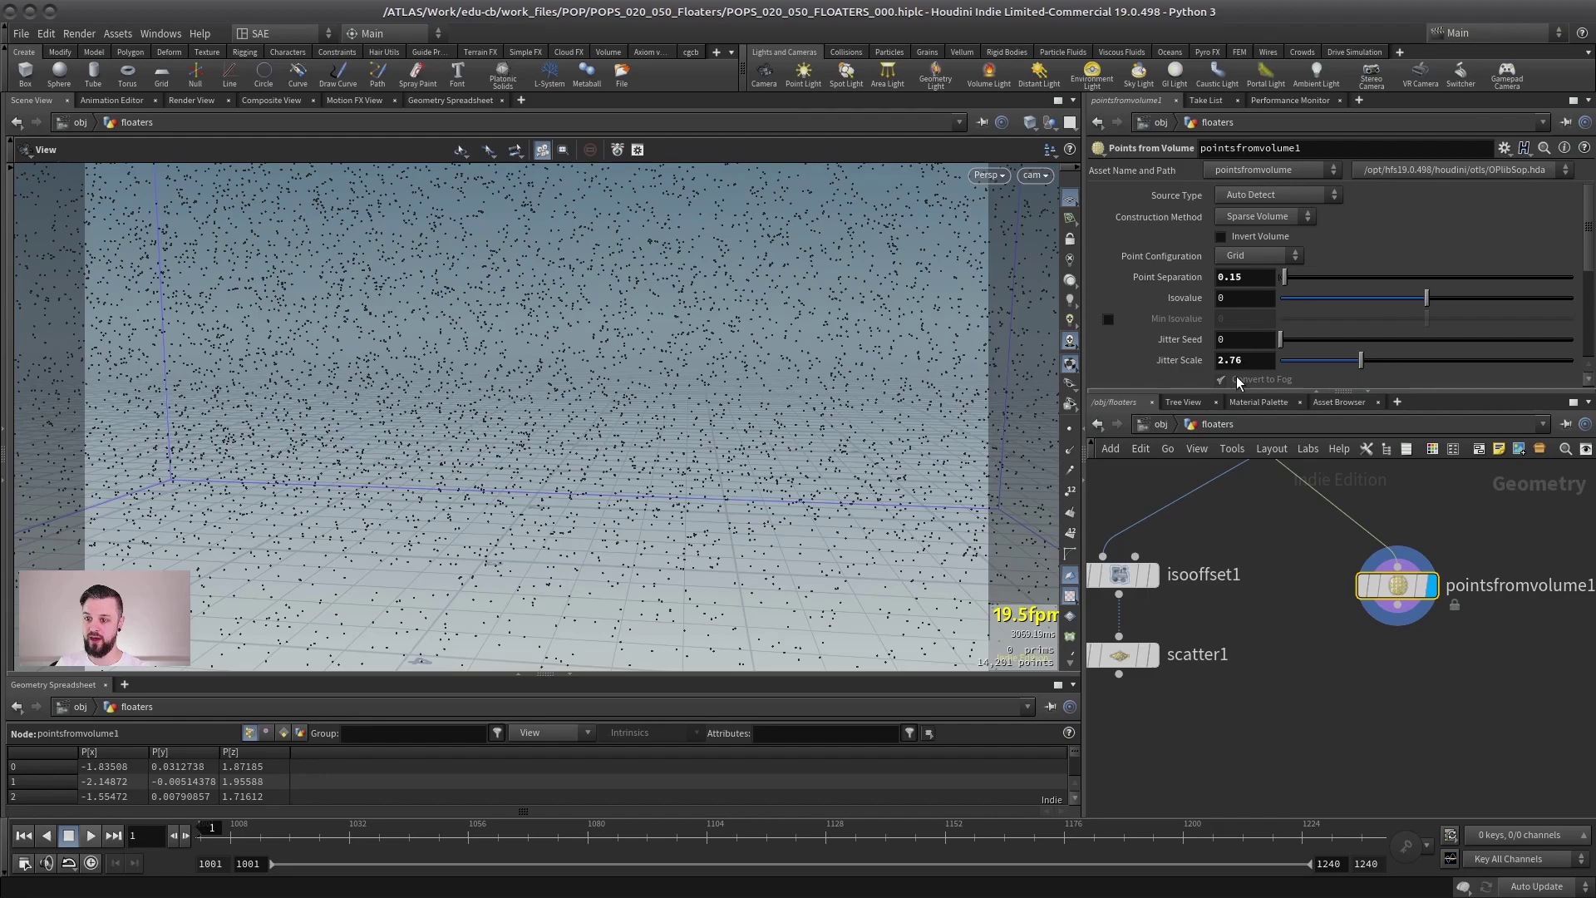
drag(1361, 370, 1390, 358)
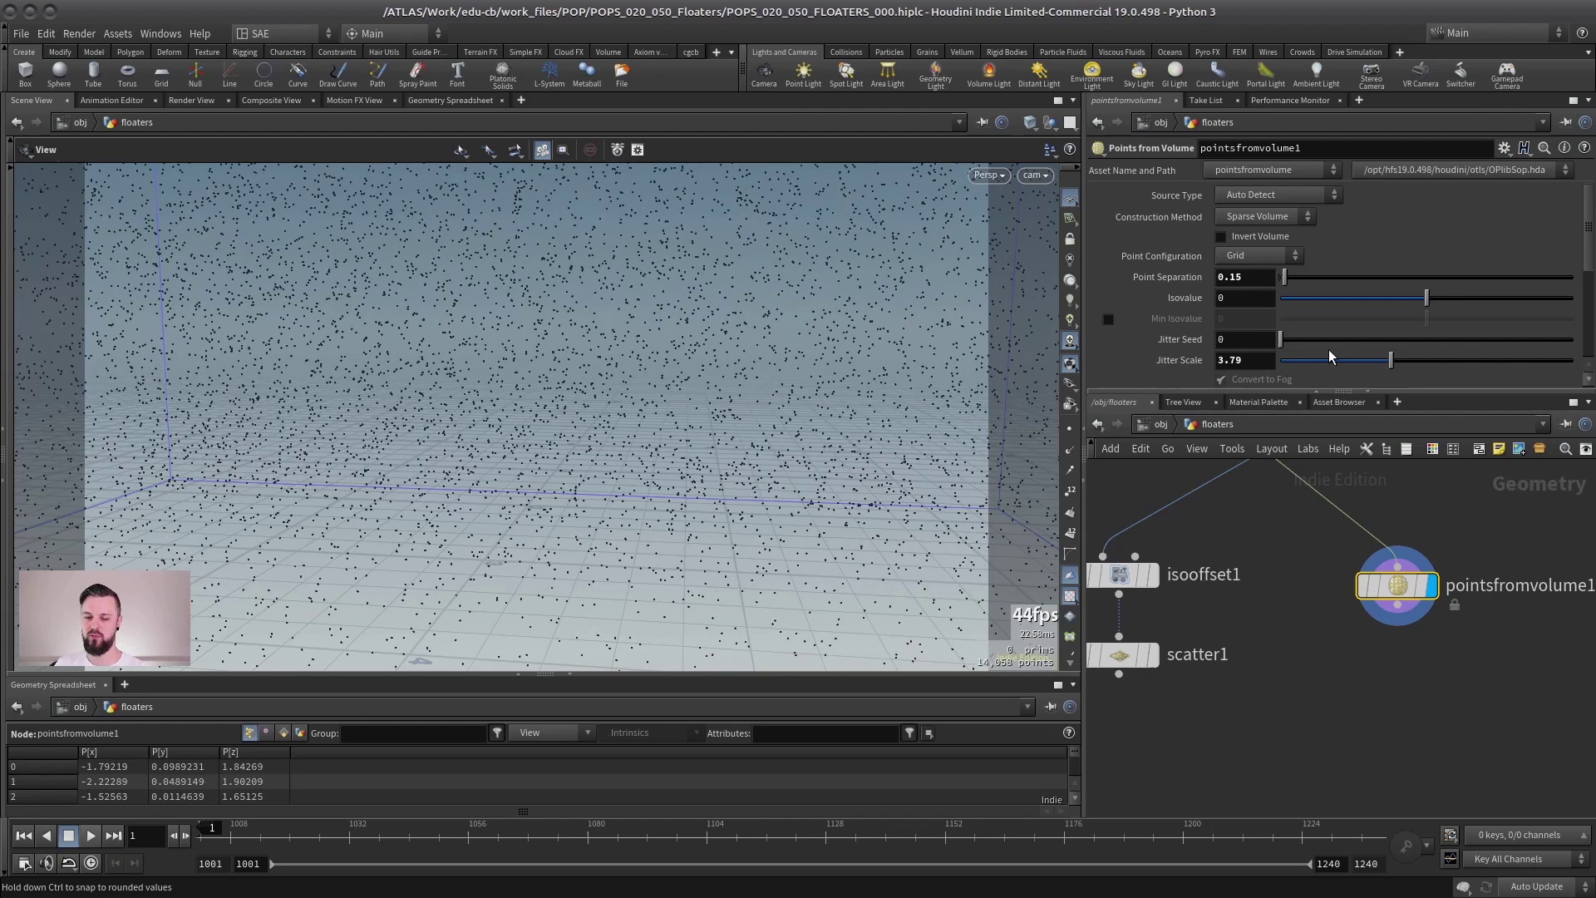
key(h)
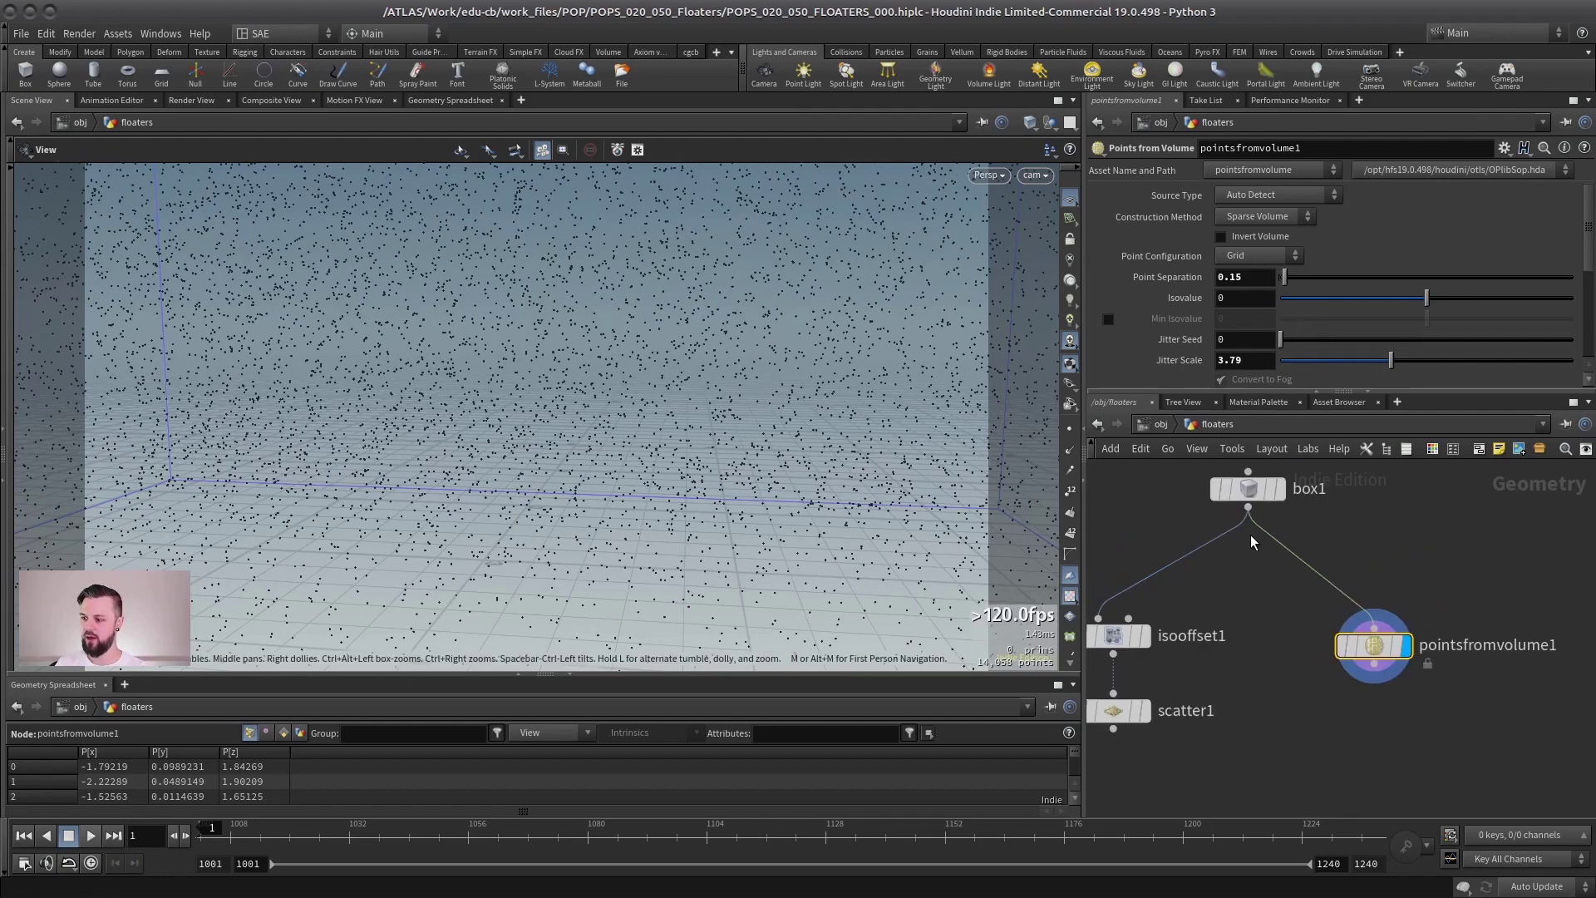
mouse_move(1308, 535)
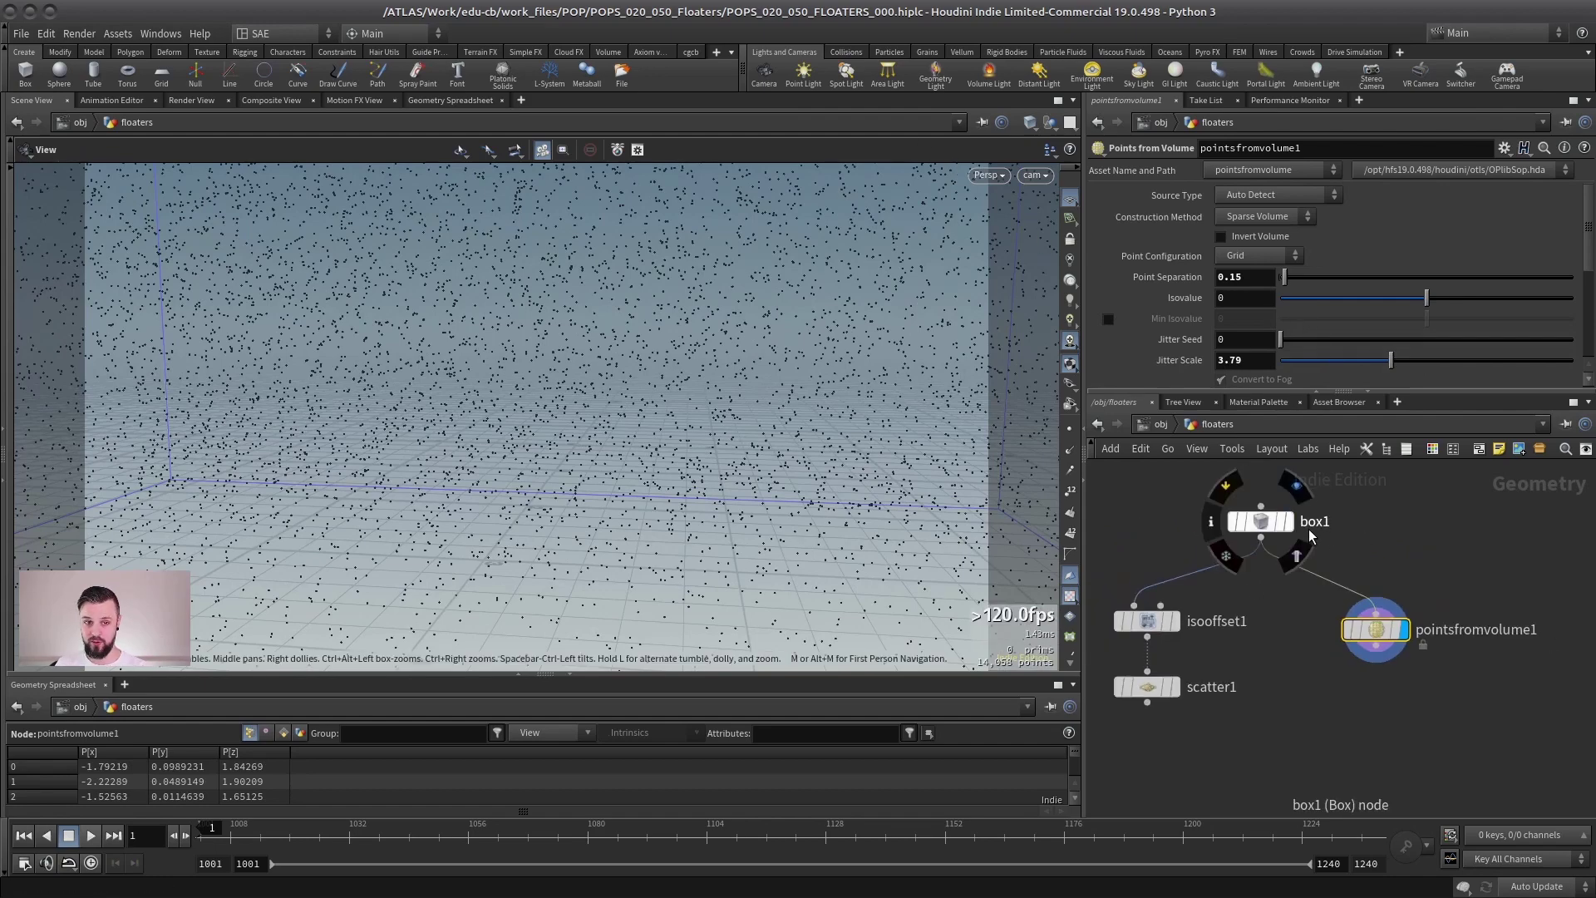
middle_drag(1336, 546, 1376, 538)
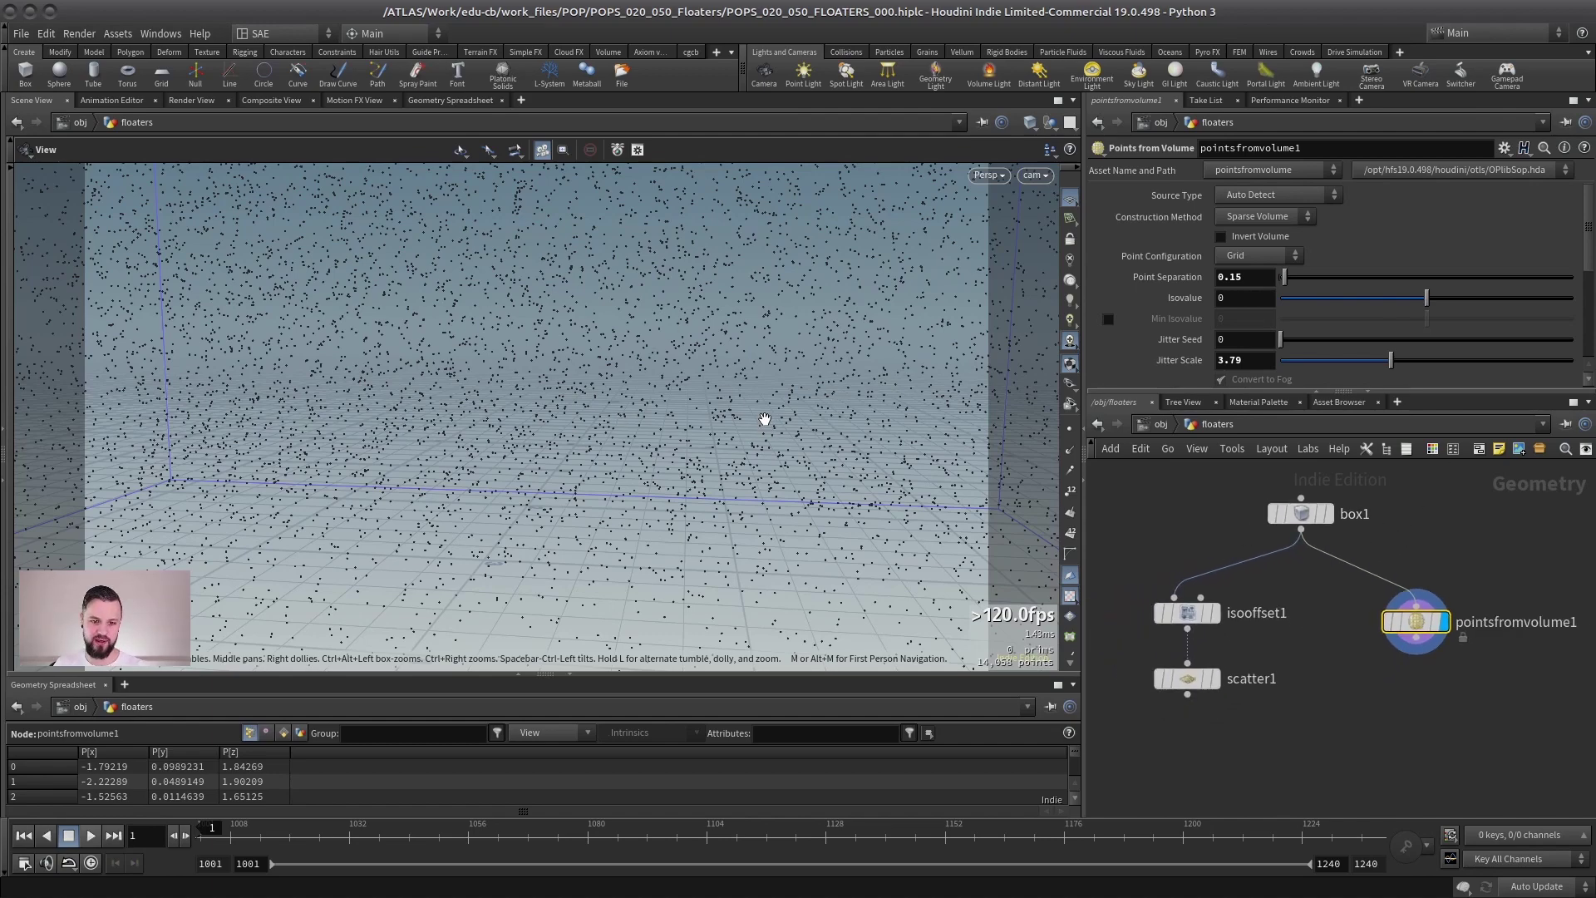
scroll(1405, 532, up, 2)
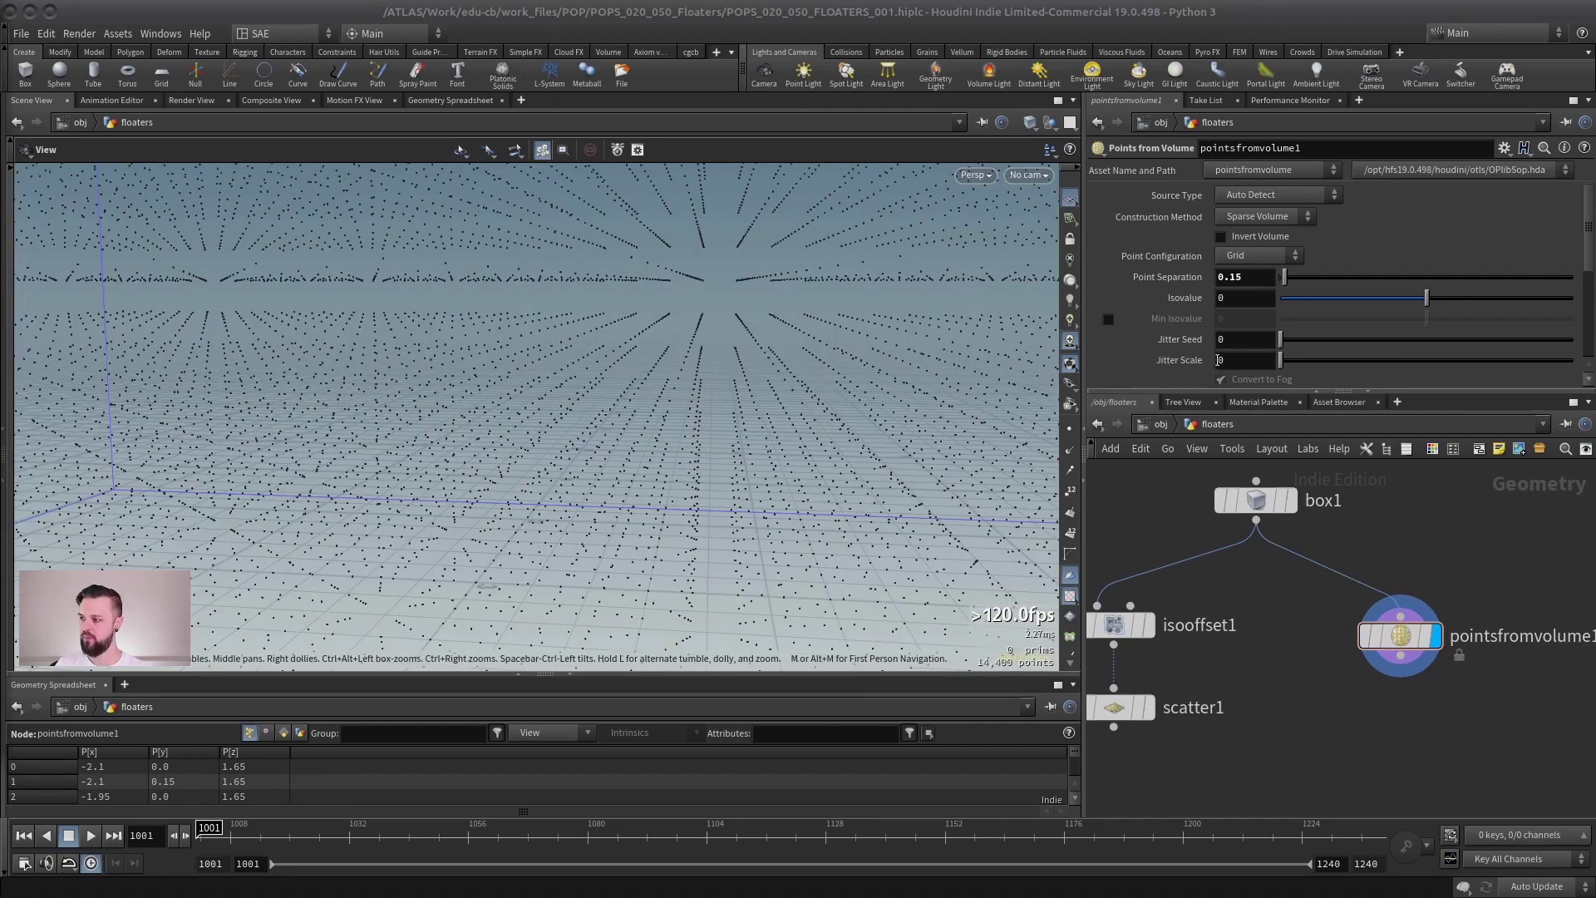
Drive the Jitter Scale of pointsfromvolume1 over time with a multiplied ($F-1001) expression
drag(1303, 359, 1336, 360)
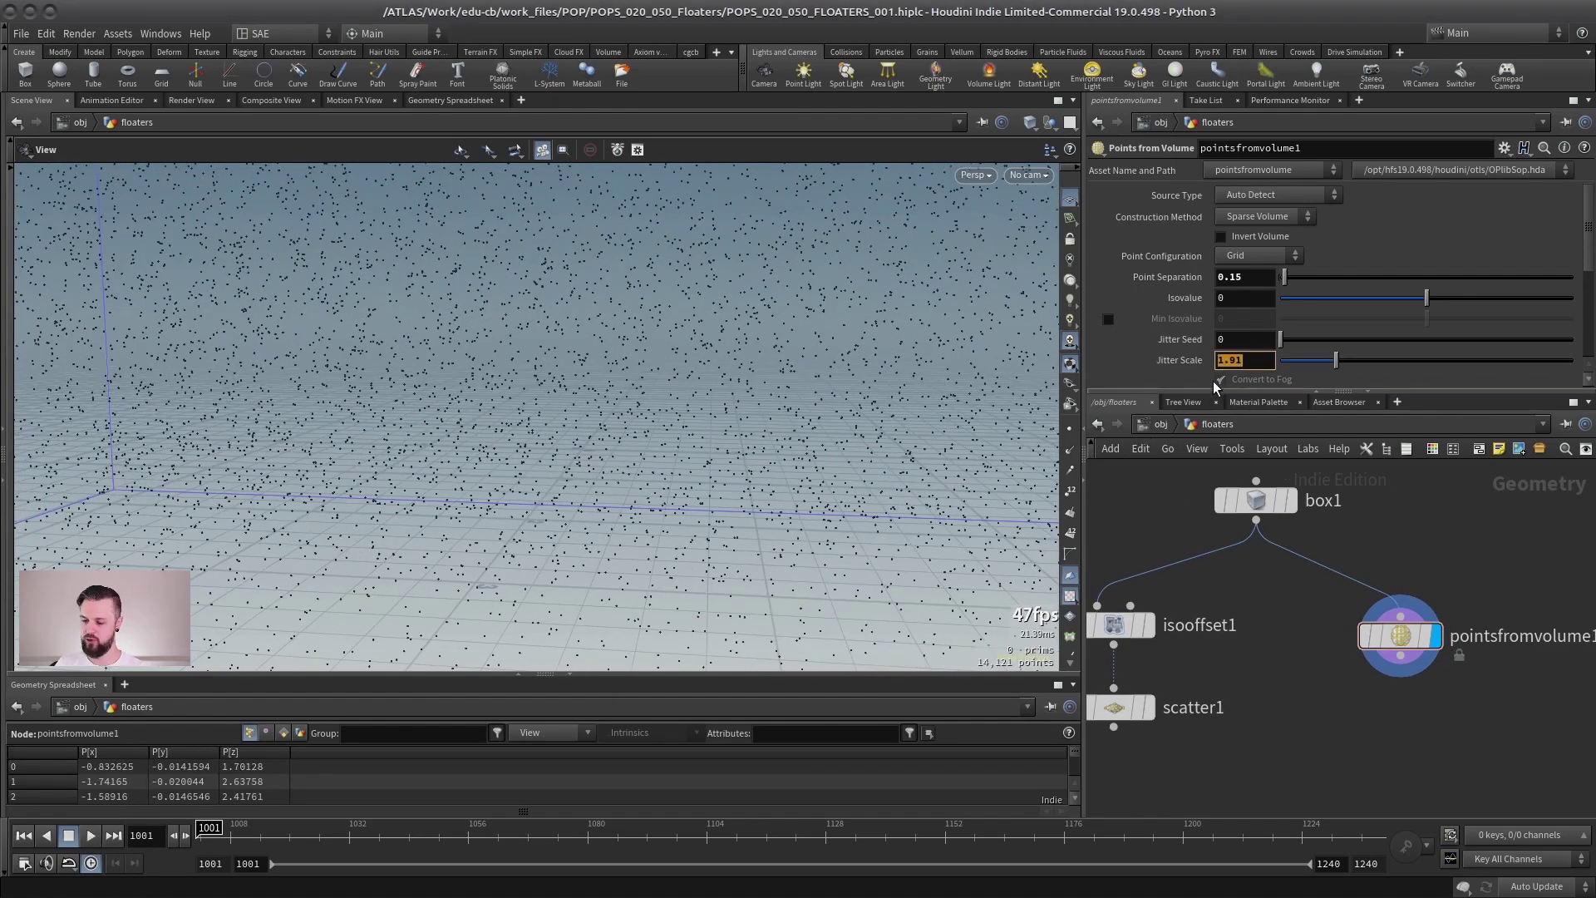
text($F)
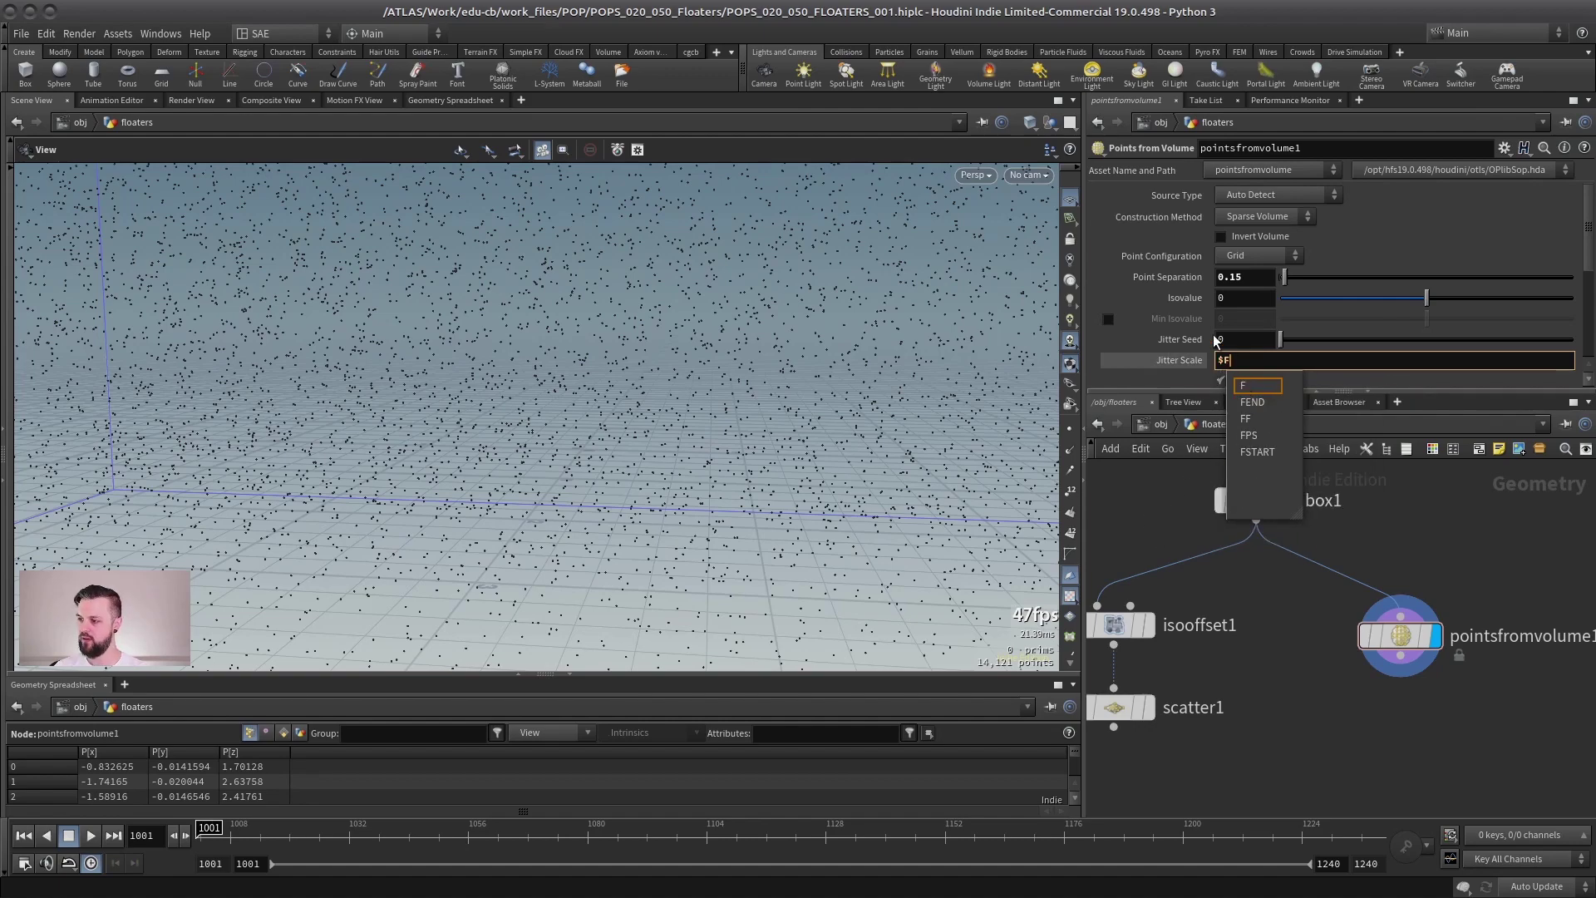
text(-1001)*)
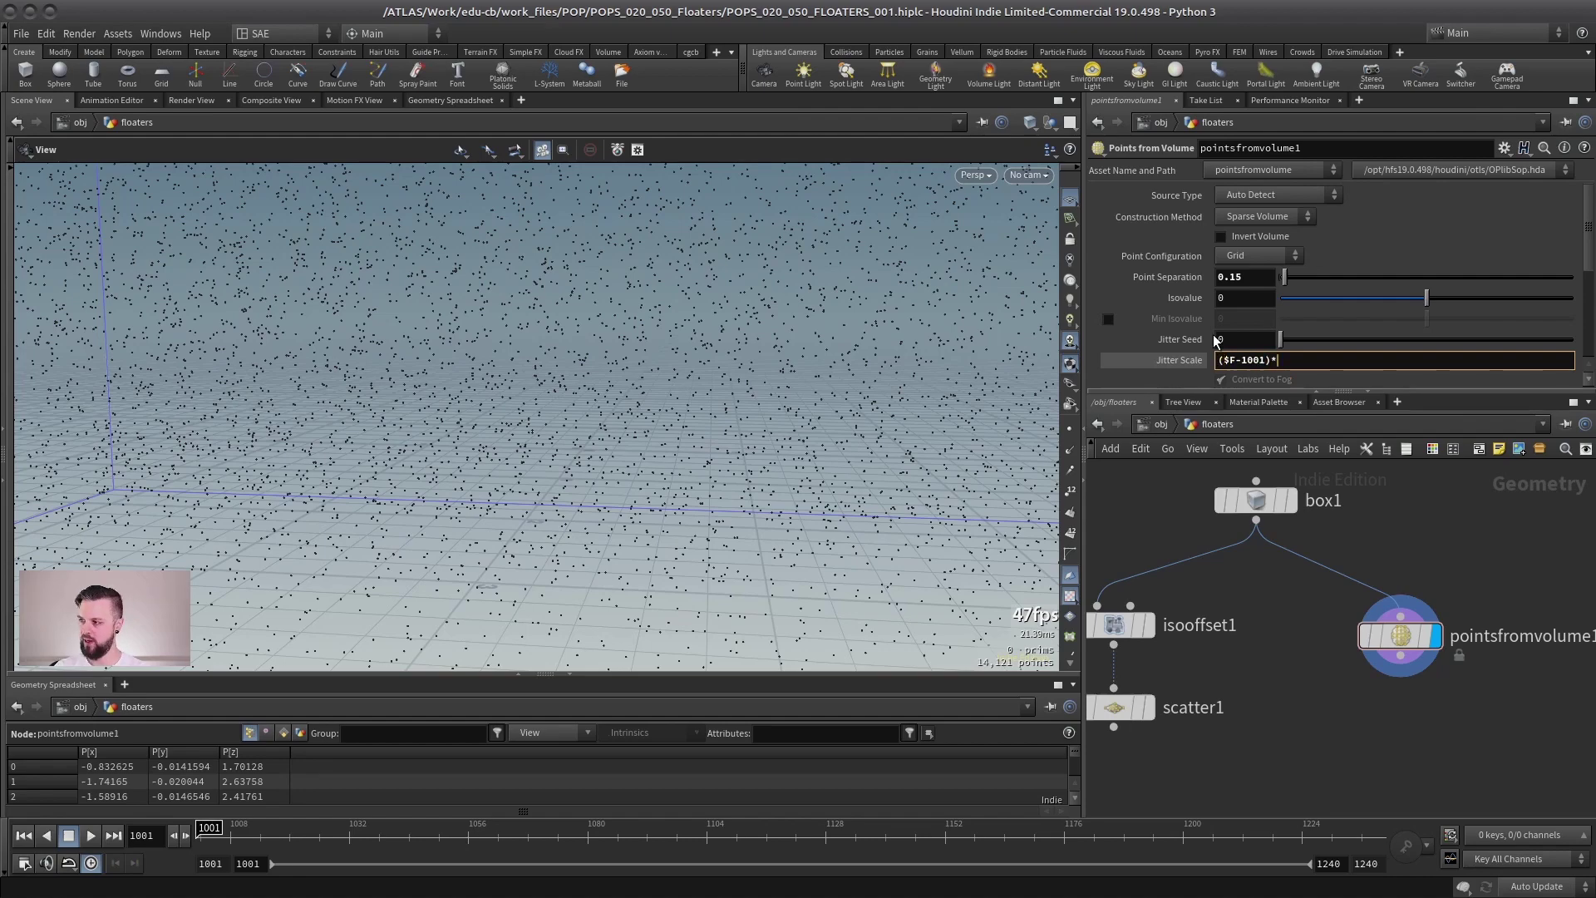
key(Return)
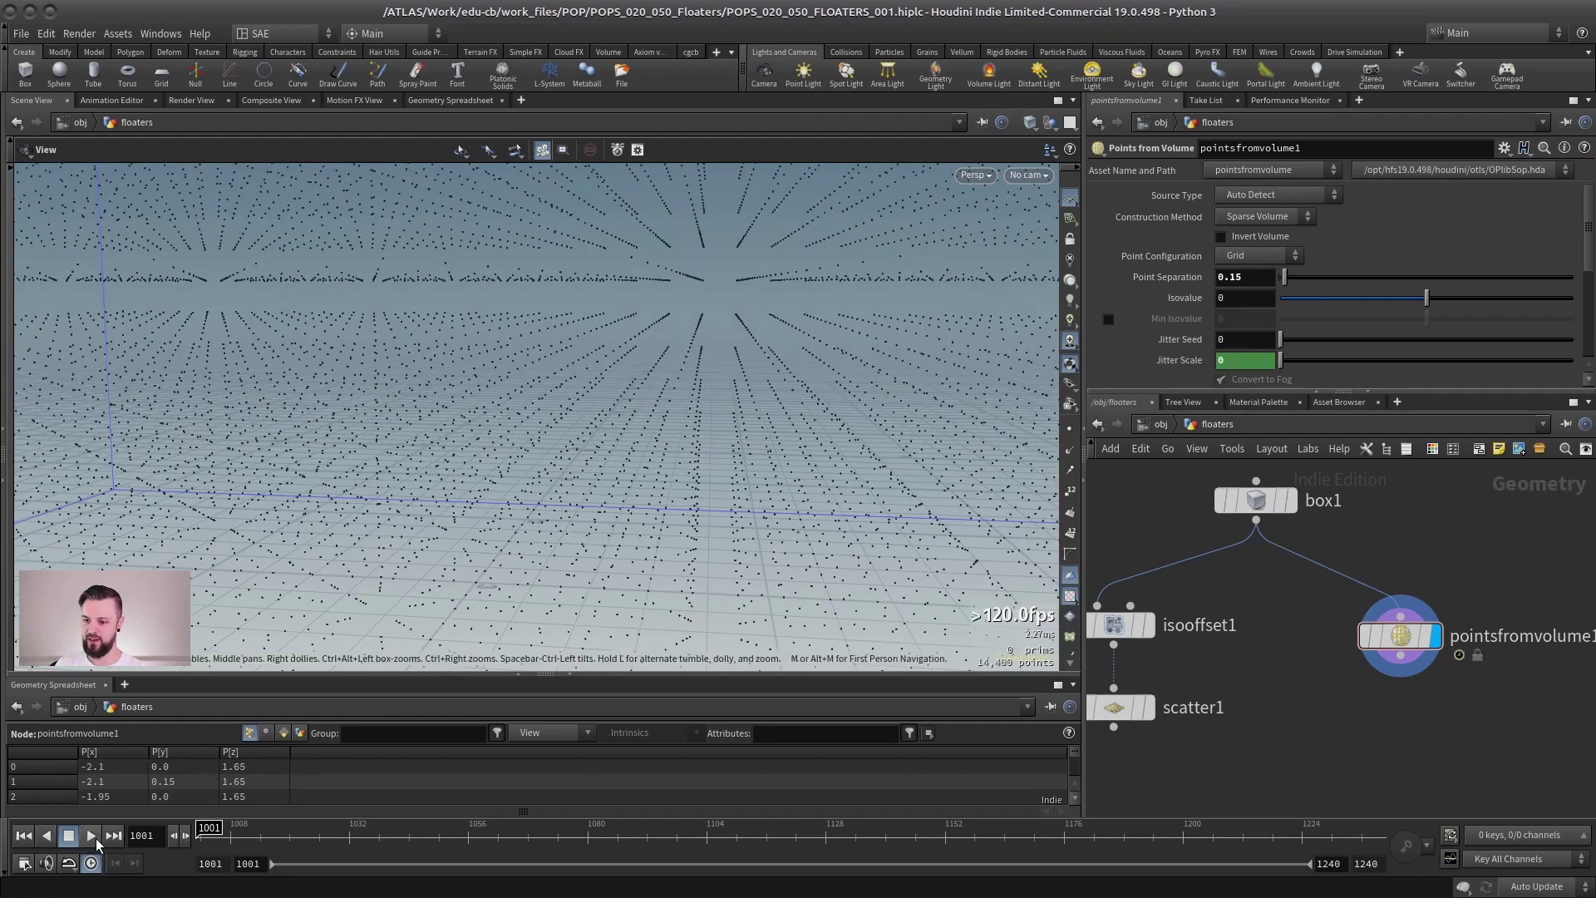
Play the timeline to examine how the animated jitter moves the points, and dismiss the error dialog
click(92, 837)
click(71, 836)
click(89, 836)
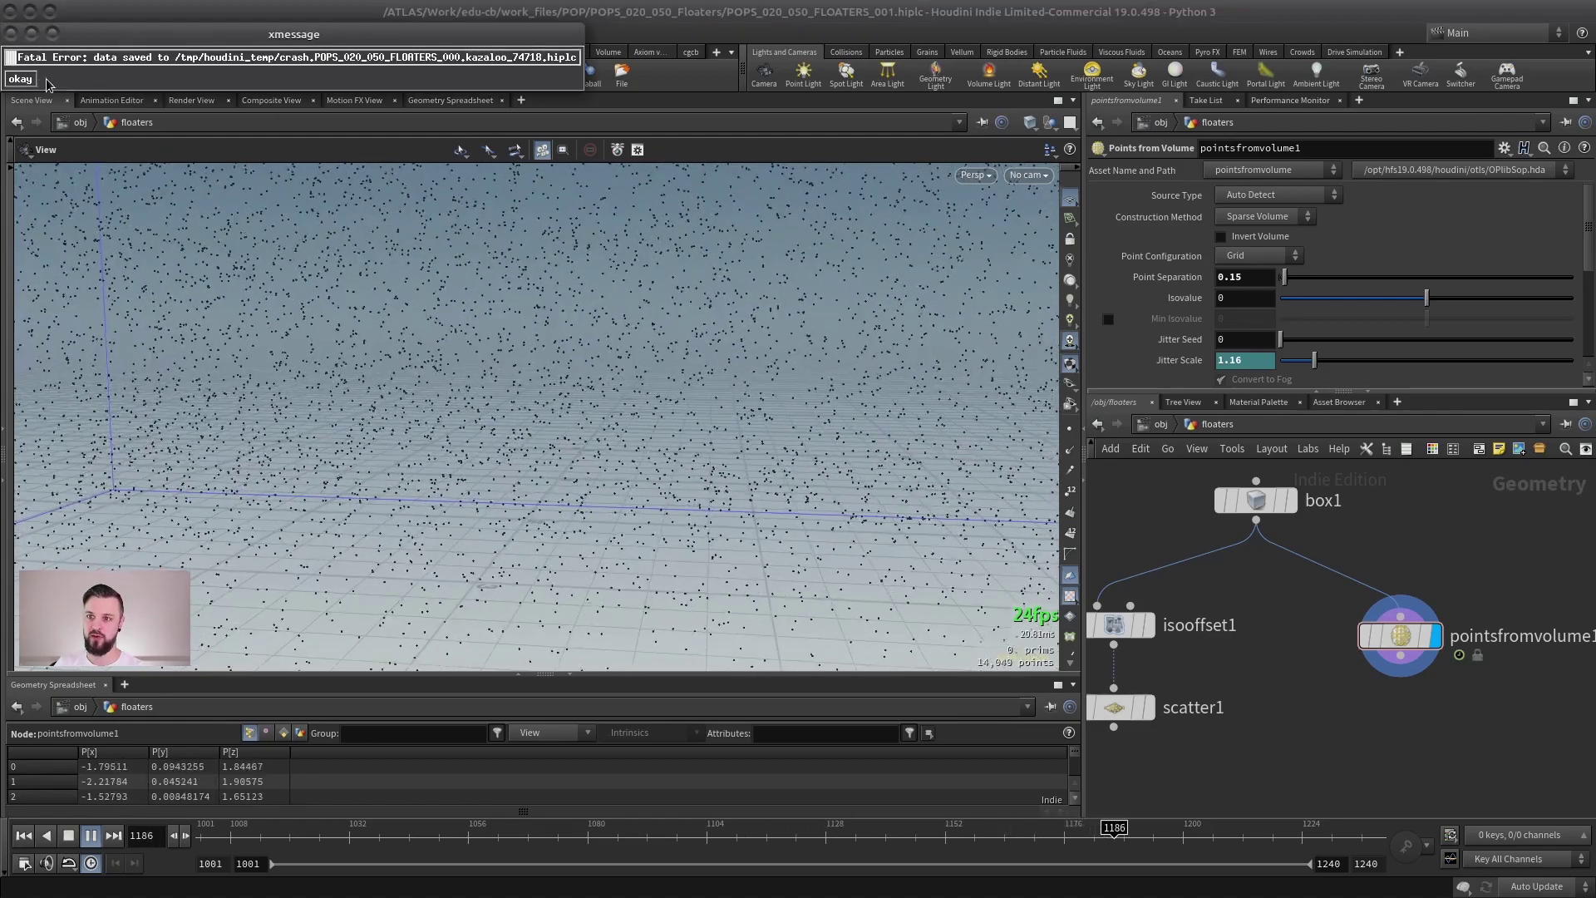
click(20, 78)
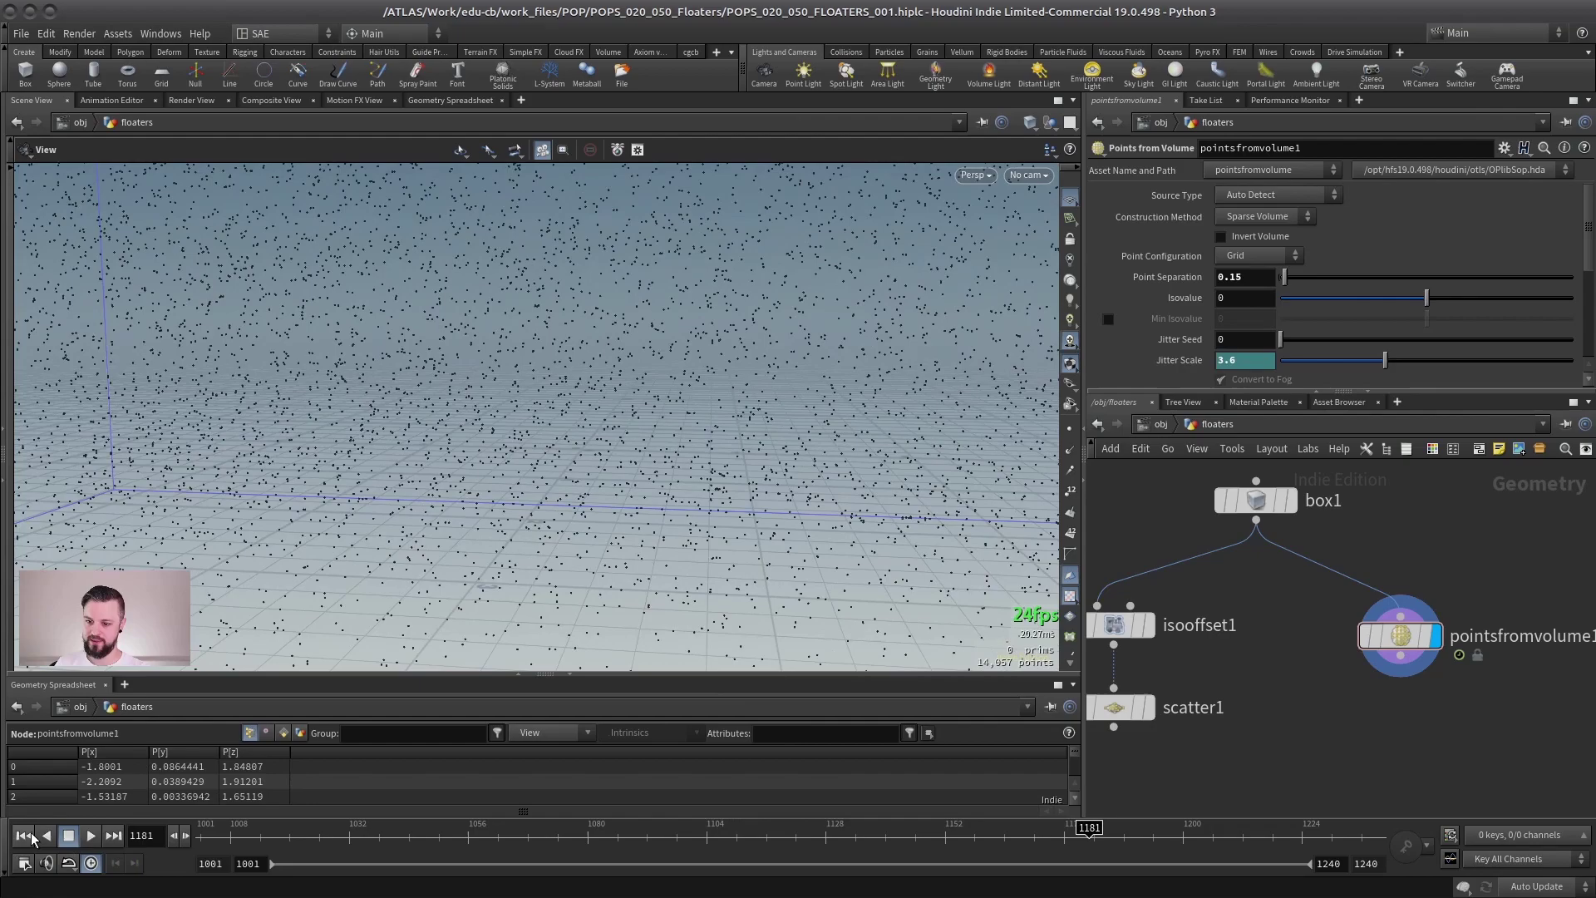
Add a POP Network connected to the output of pointsfromvolume1
scroll(526, 402, down, 5)
middle_drag(1378, 641, 1255, 586)
key(Tab)
text(popnet)
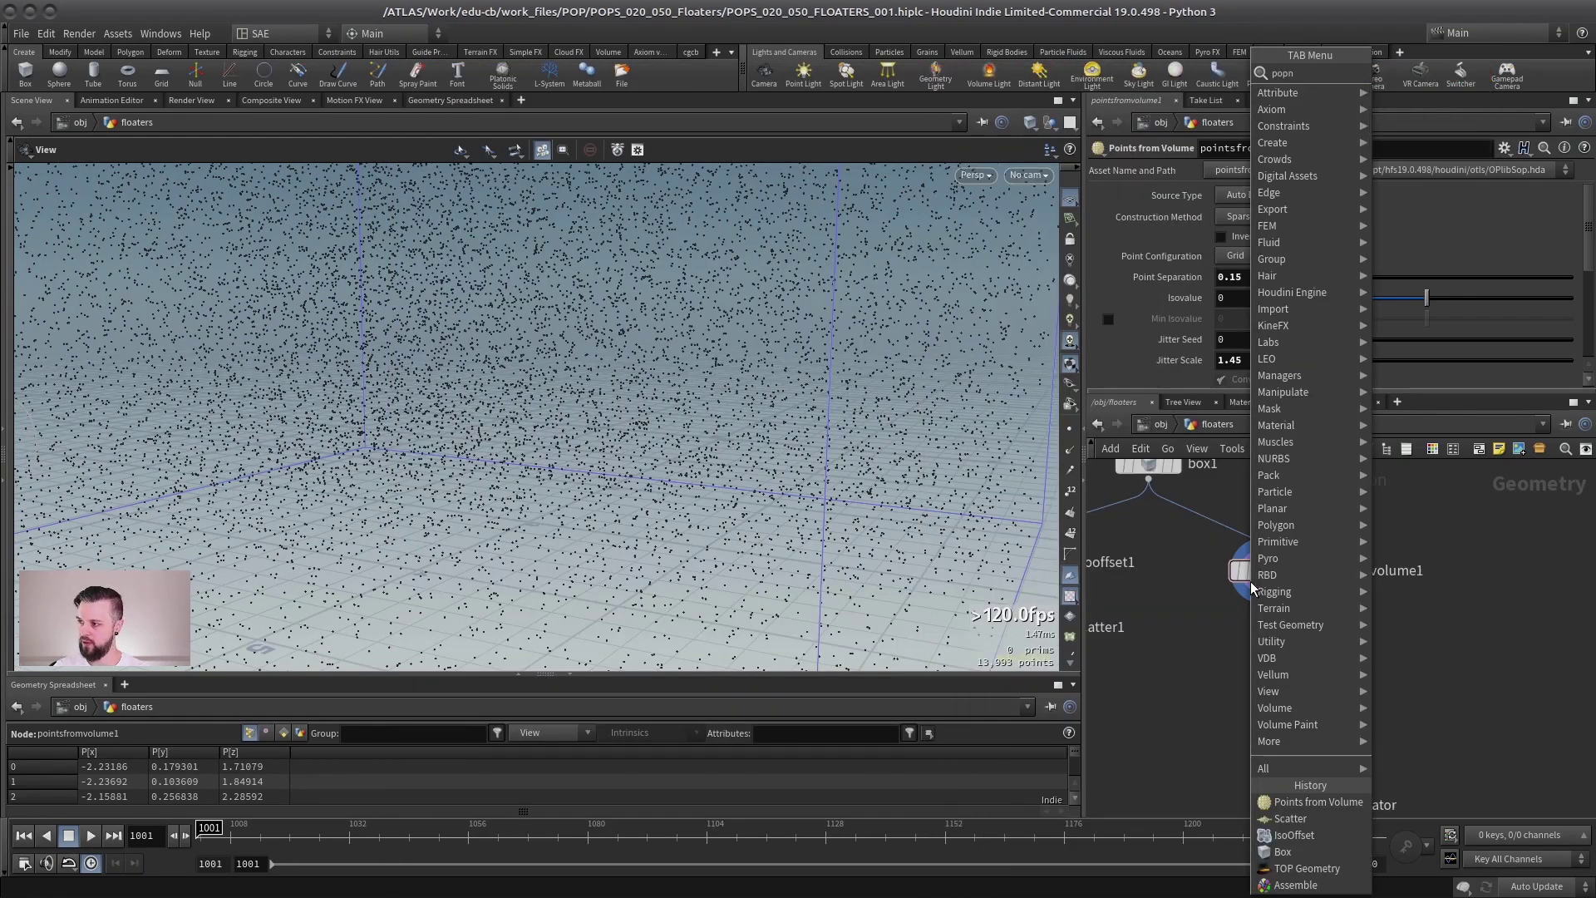
key(Return)
click(1263, 694)
drag(1263, 693, 1249, 702)
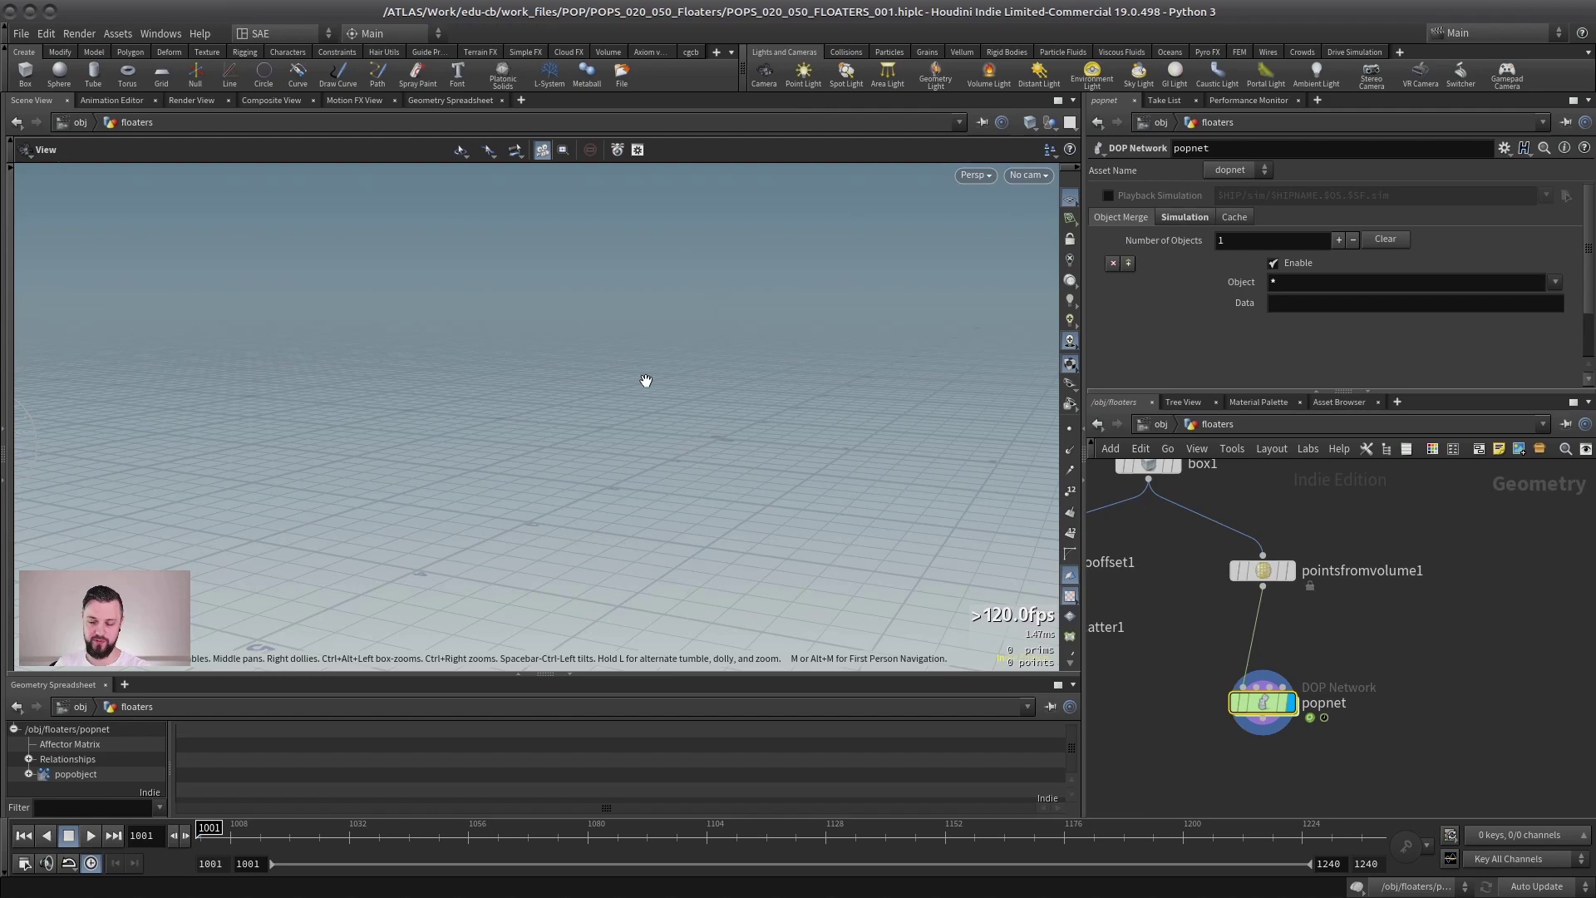
Inside popnet, delete the default source nodes and set popobject's Initial Geometry to `opinputpath('..',0)`
double_click(1261, 705)
drag(1480, 487, 1170, 611)
key(Delete)
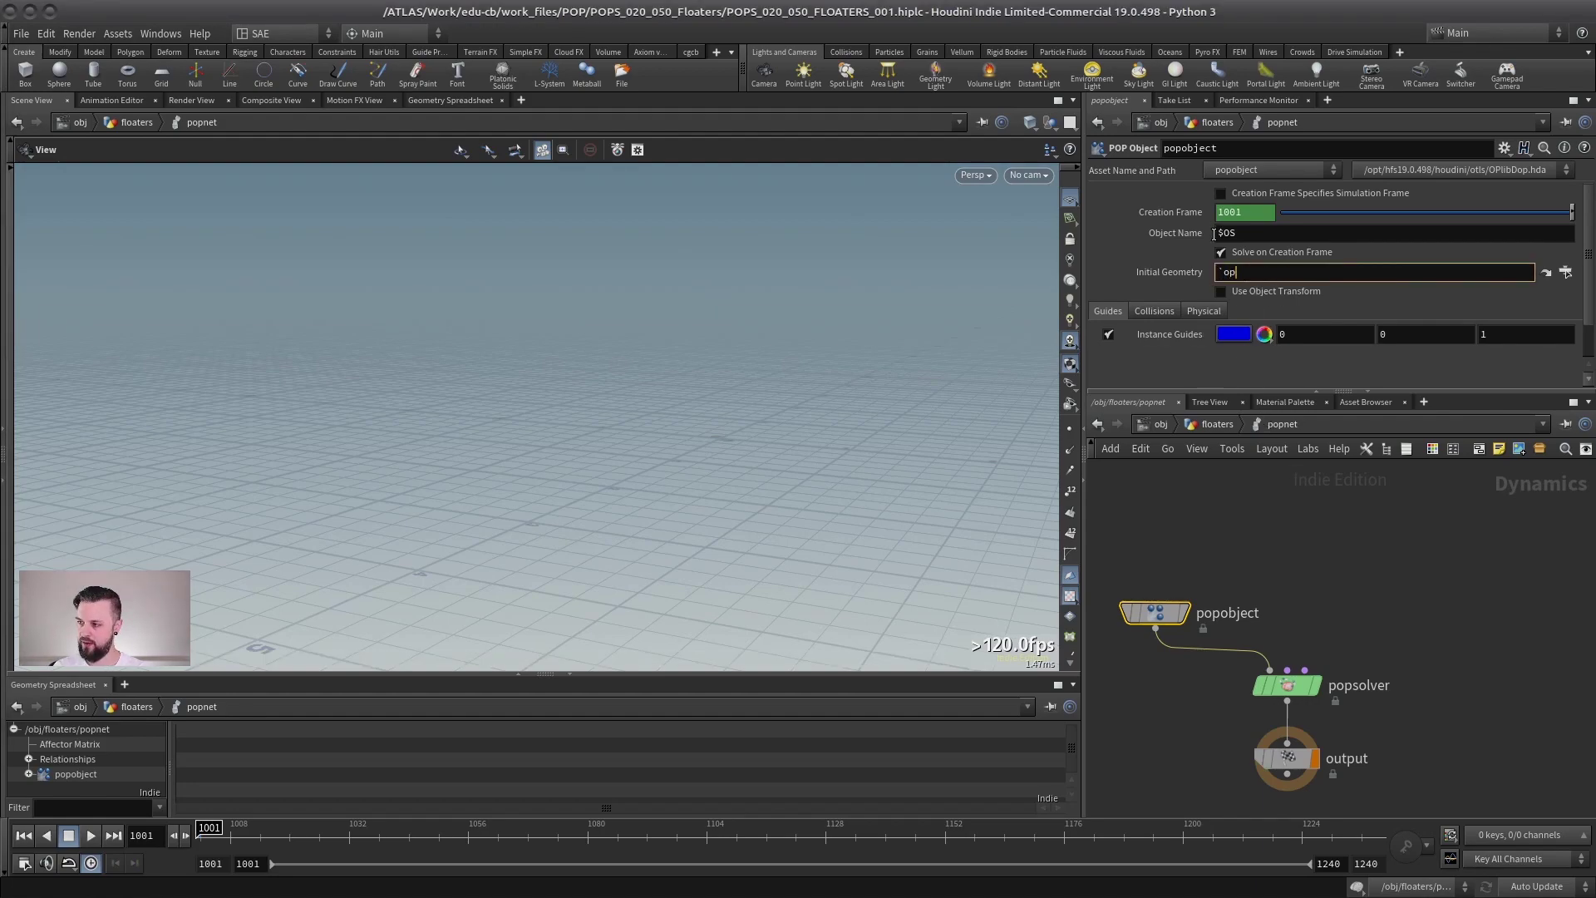
text(inputpath(')
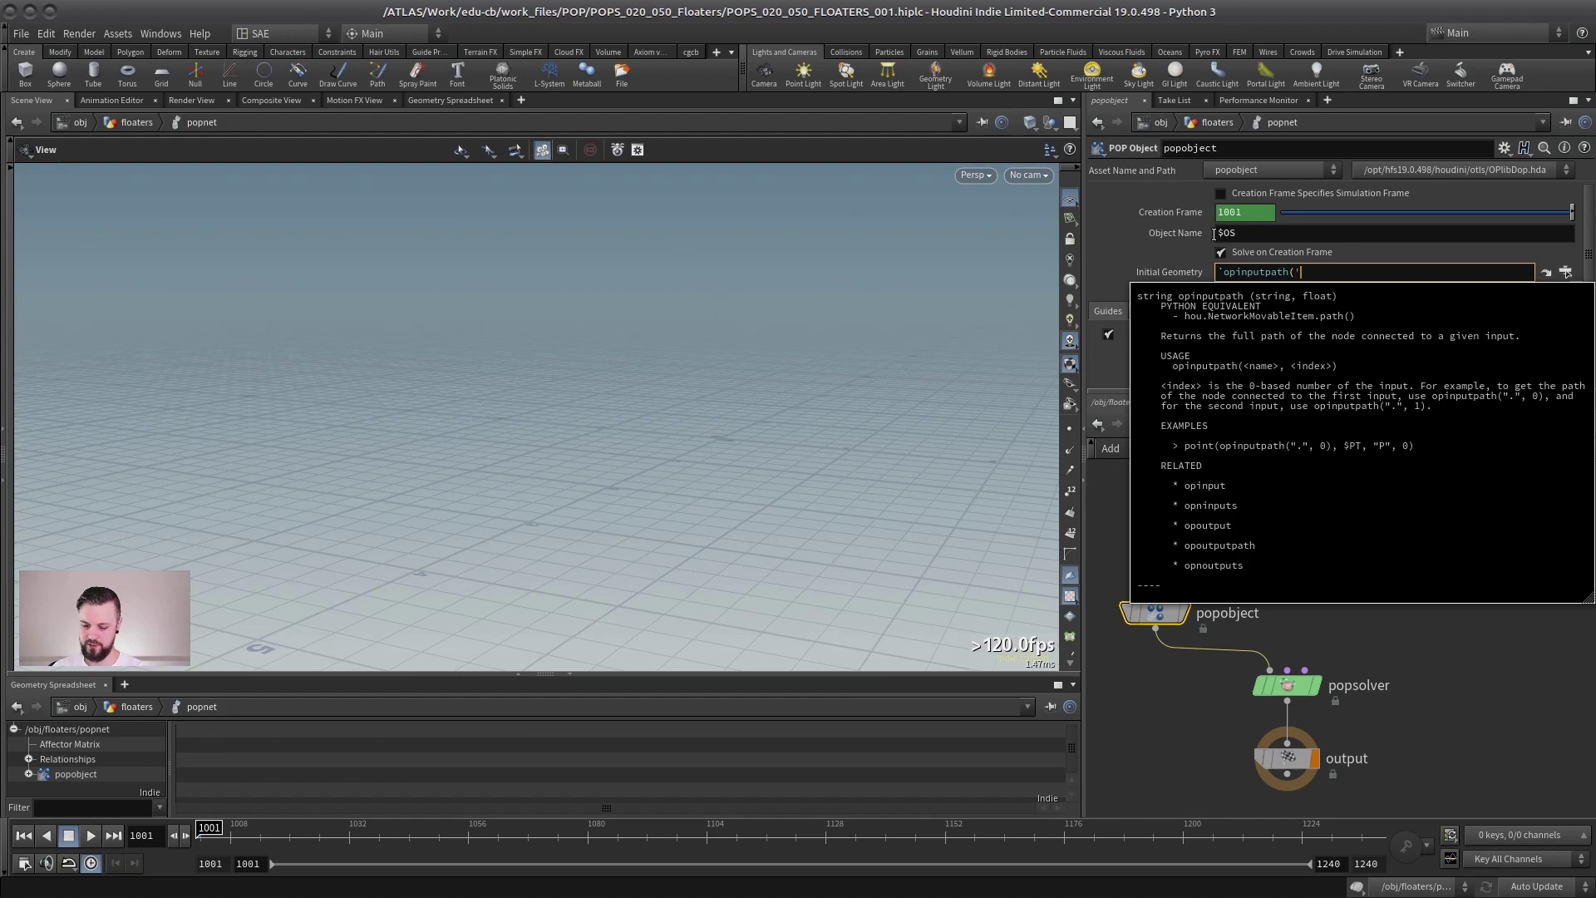
text(..',0)`)
key(Return)
Space out the popobject, popsolver and output nodes to make room in the network
middle_drag(1297, 598, 1276, 536)
drag(1135, 562, 1139, 506)
drag(1266, 694, 1267, 778)
middle_drag(1374, 559, 1326, 576)
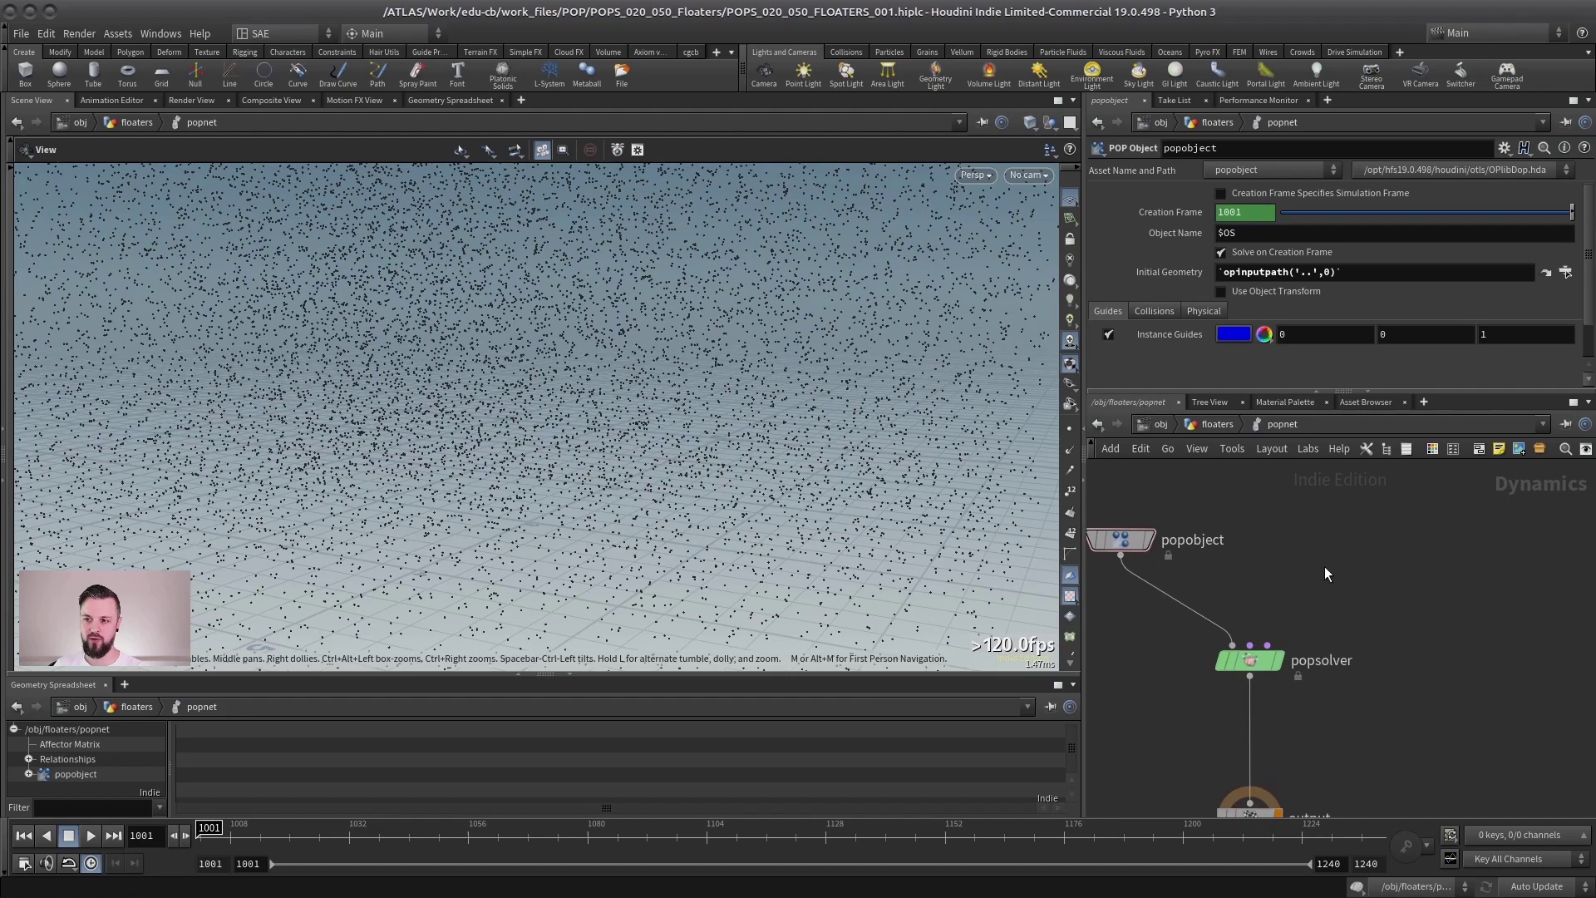
Add a POP Force node and connect it to the popsolver's rightmost input
middle_drag(616, 385, 691, 434)
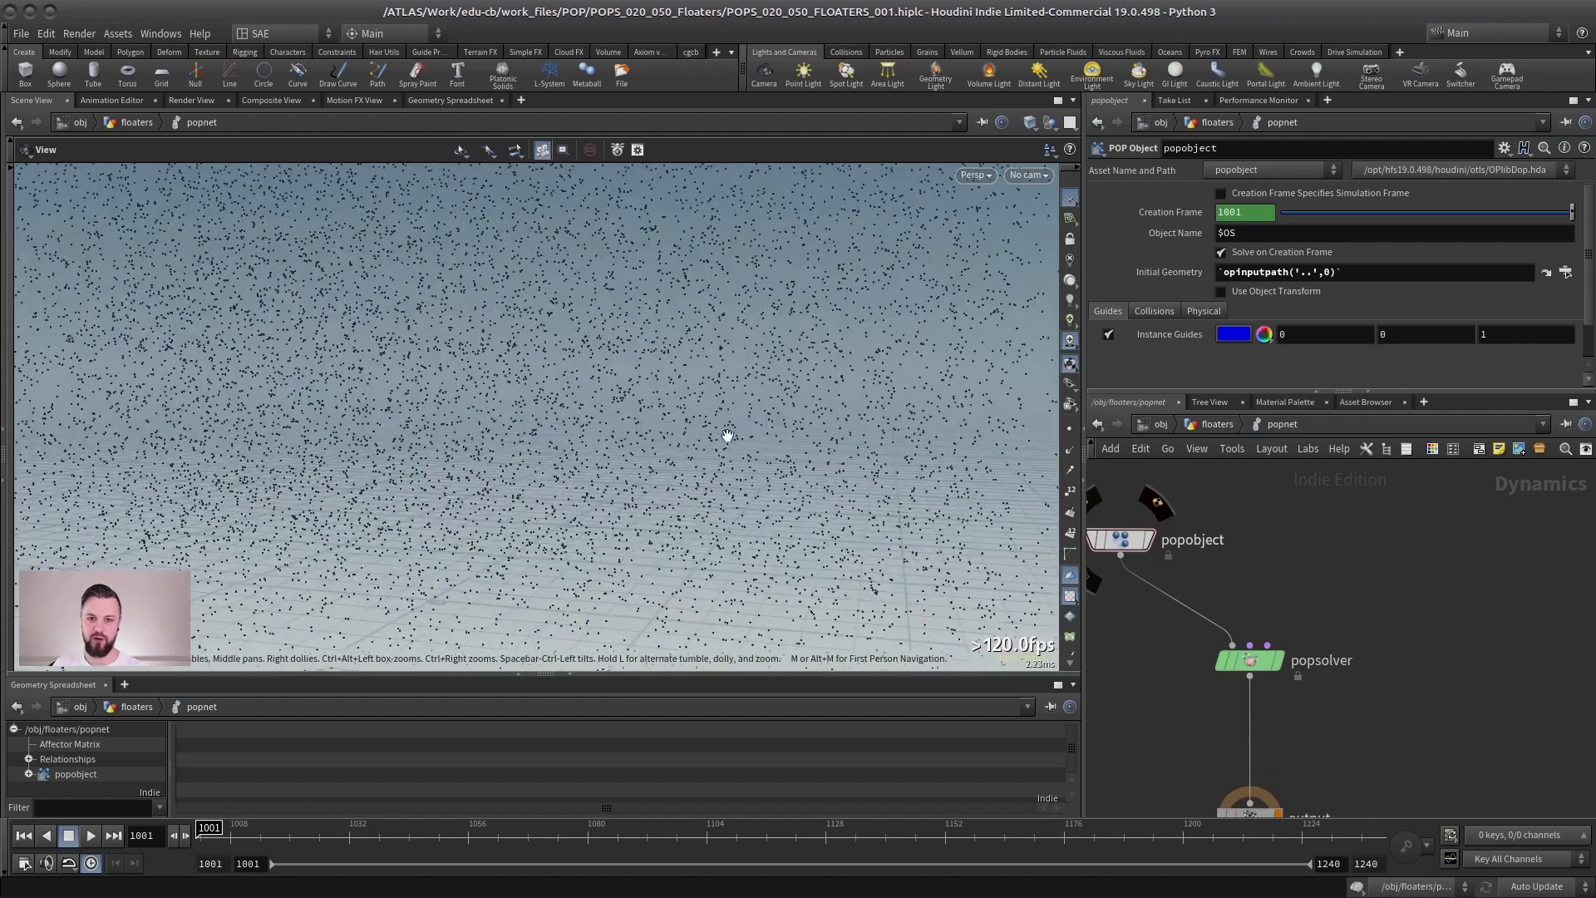
key(Tab)
text(pop force)
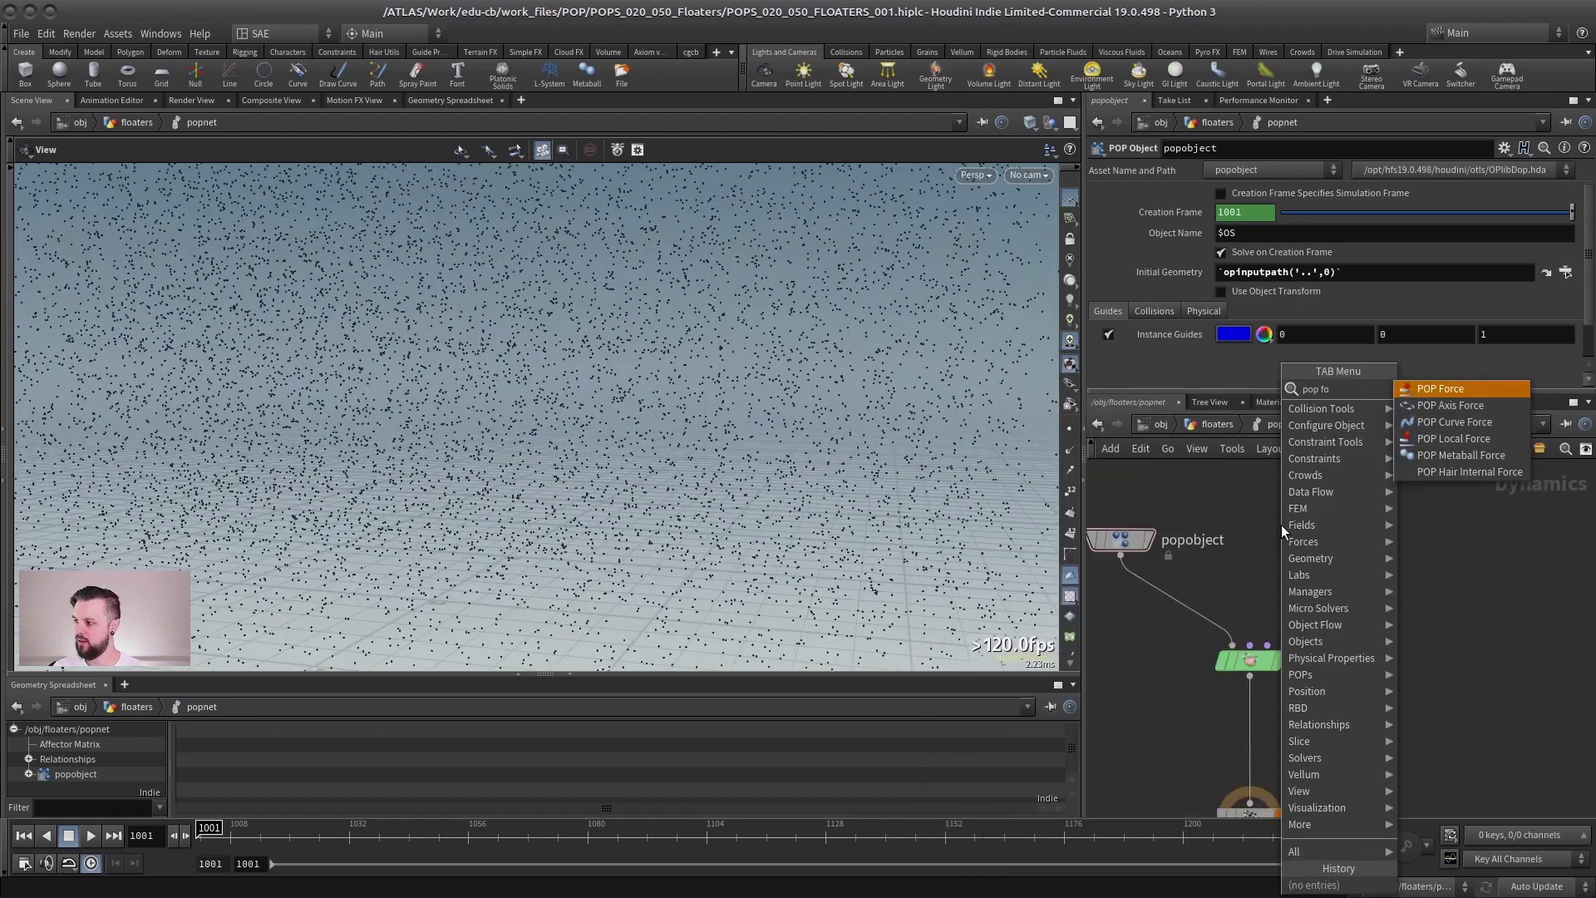
key(Return)
click(1336, 539)
drag(1267, 645, 1343, 587)
Set the POP Force noise to Swirl Size 0.34 and Amplitude 0.63, and play the simulation
drag(1207, 391, 1222, 506)
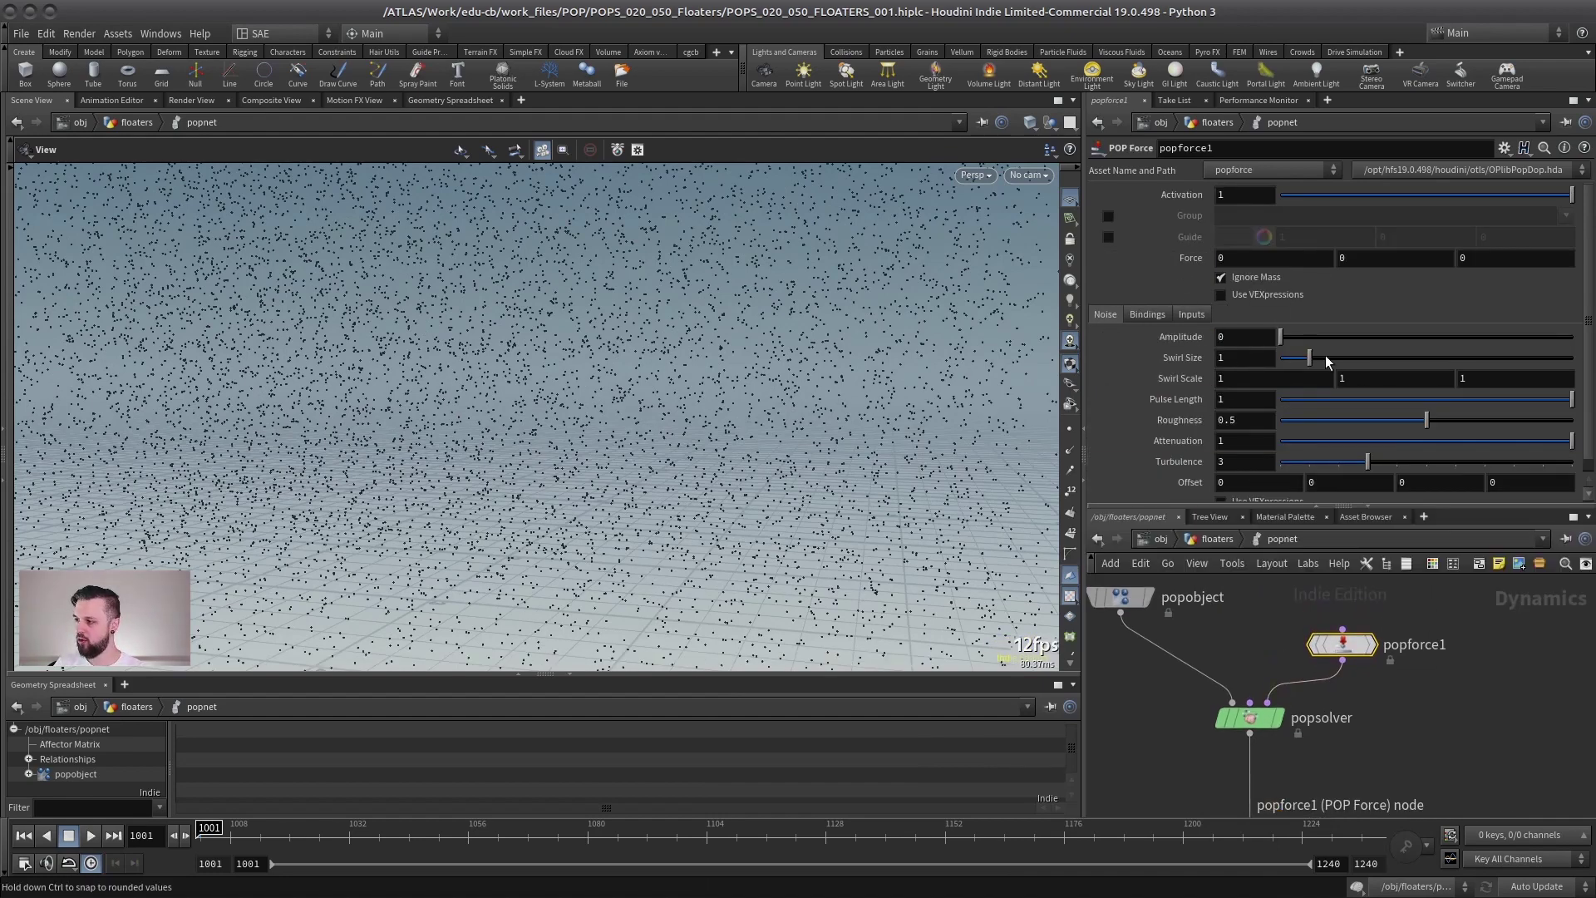
drag(1287, 363, 1299, 336)
click(90, 834)
key(Escape)
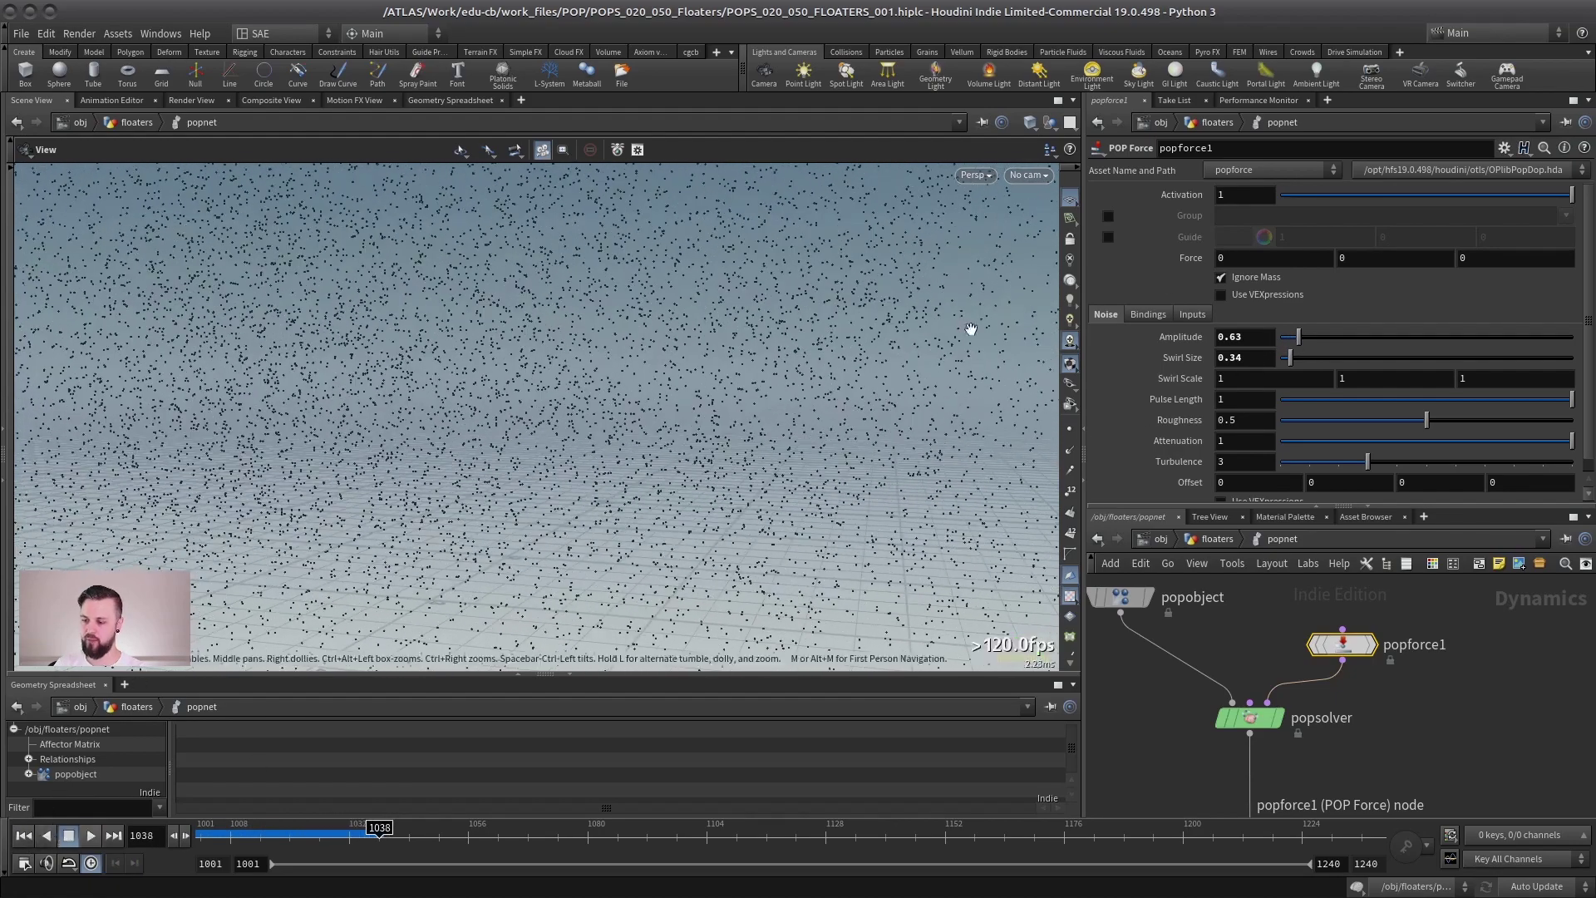
Reduce the POP Force noise Amplitude to 0.1, replay the simulation from the start and rewind it
drag(1236, 334, 1267, 342)
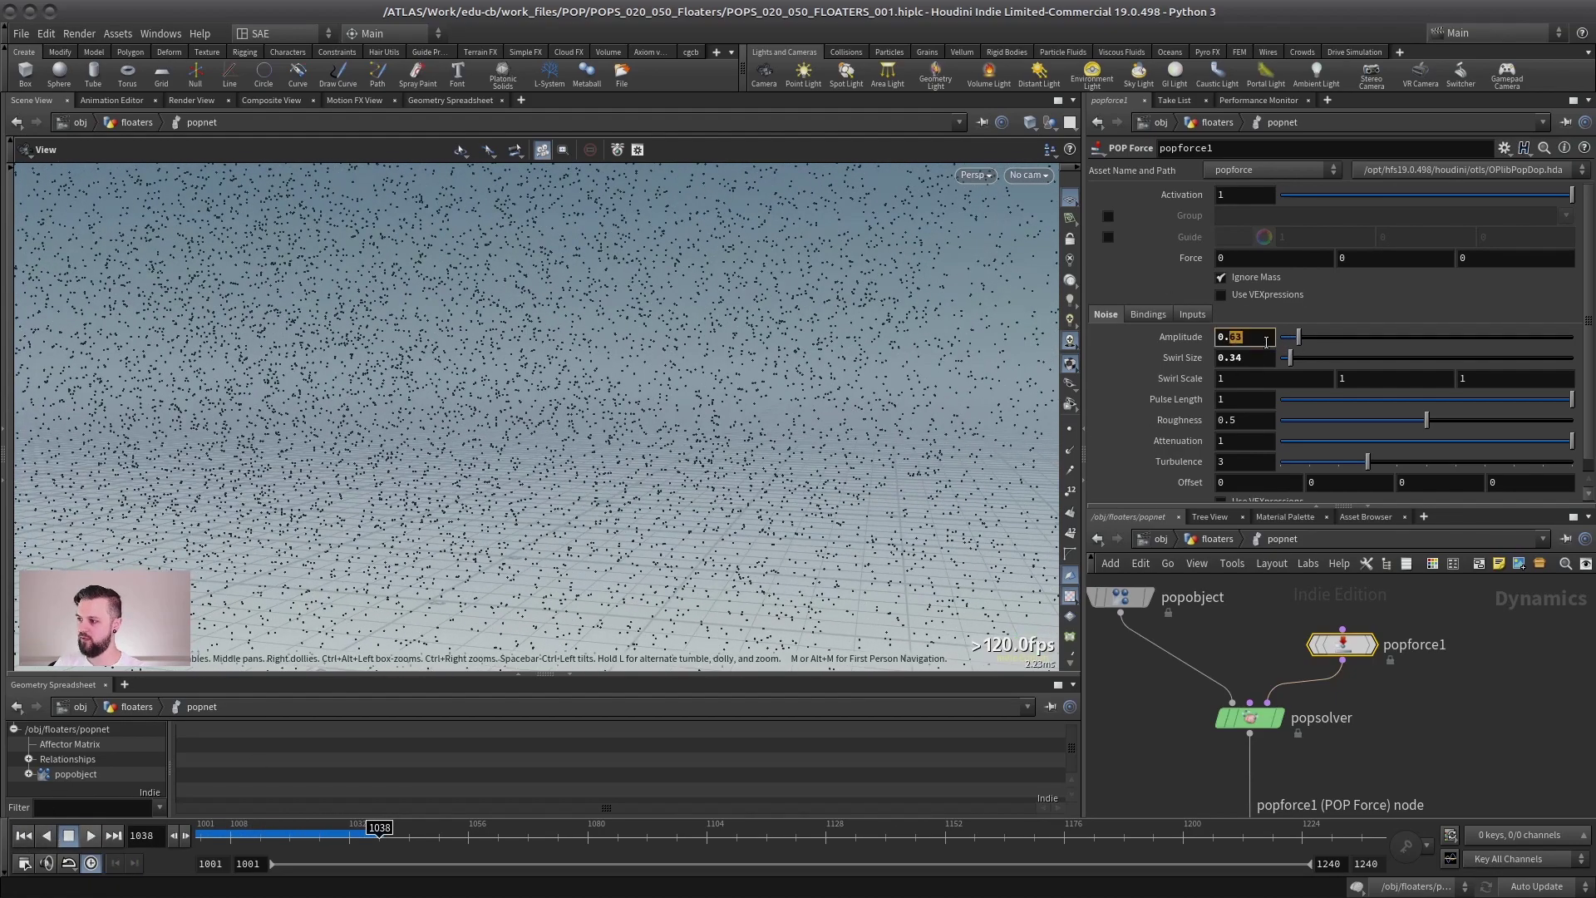
click(31, 835)
click(88, 835)
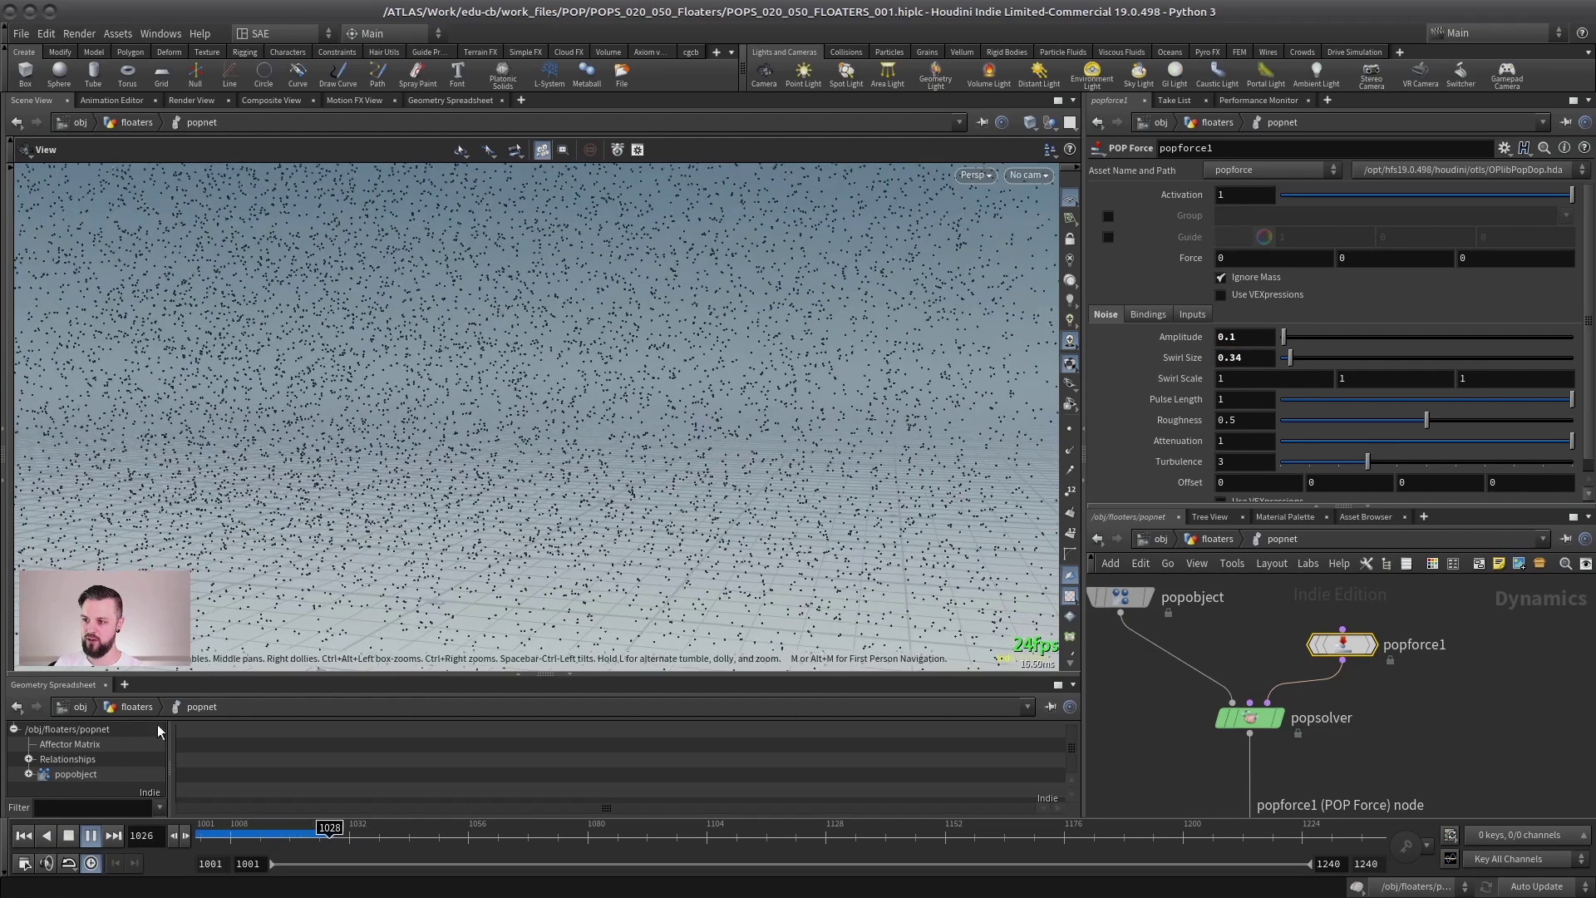
click(30, 836)
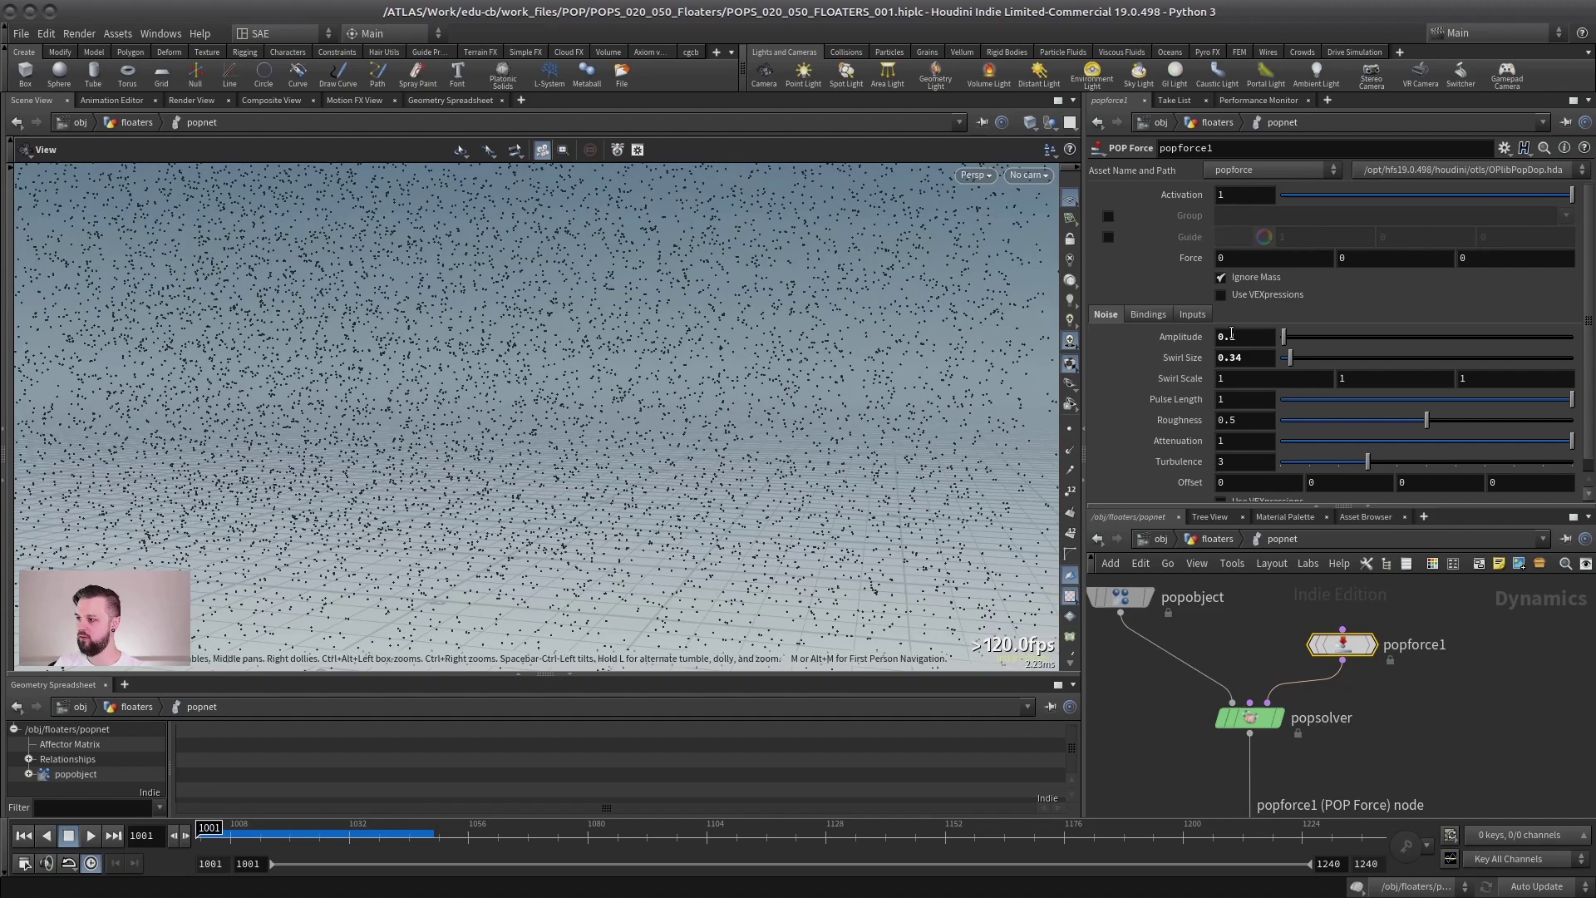
Set the POP Force noise Amplitude to 0.02 and play the simulation
text(02)
key(Return)
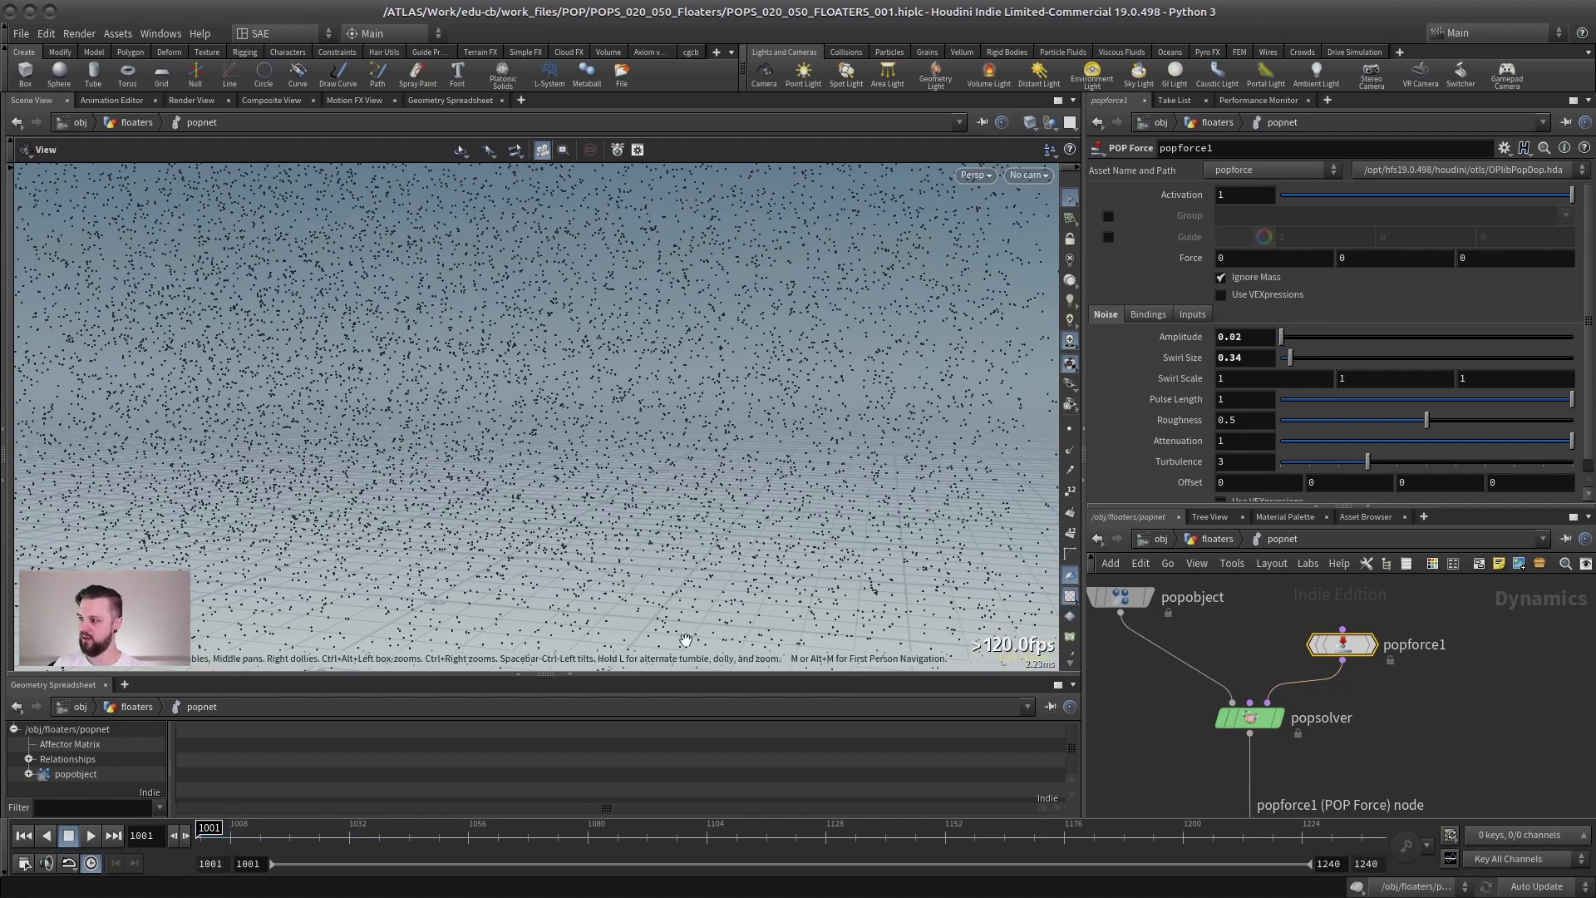
click(91, 835)
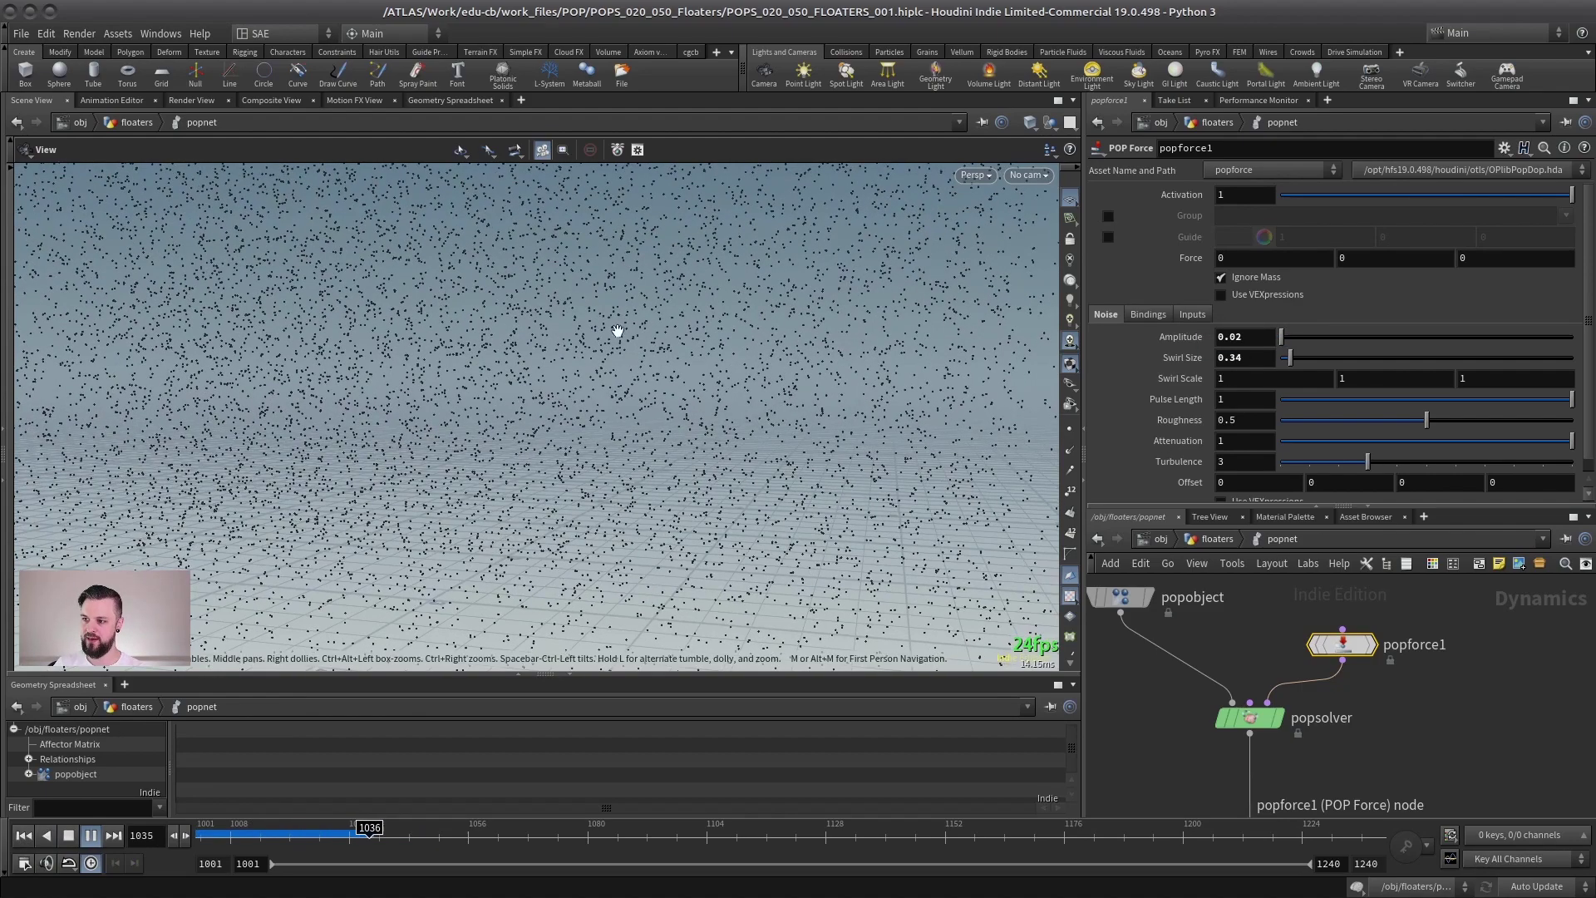
View the scene through cam and play the simulation to examine how the force moves the particles
click(1029, 176)
click(1059, 251)
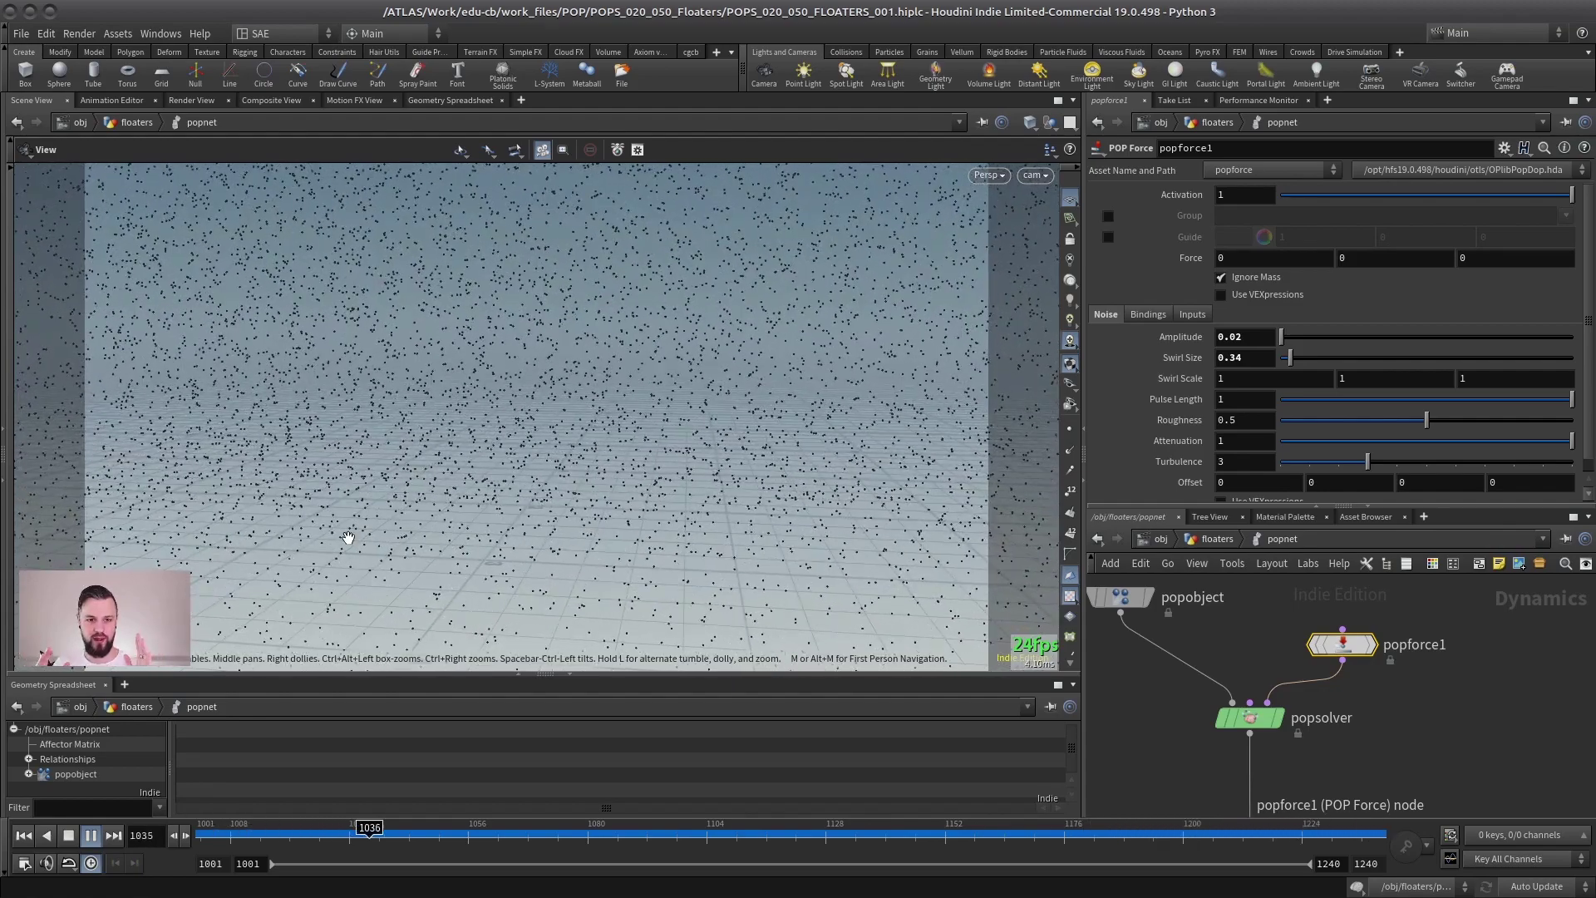
click(68, 835)
click(93, 835)
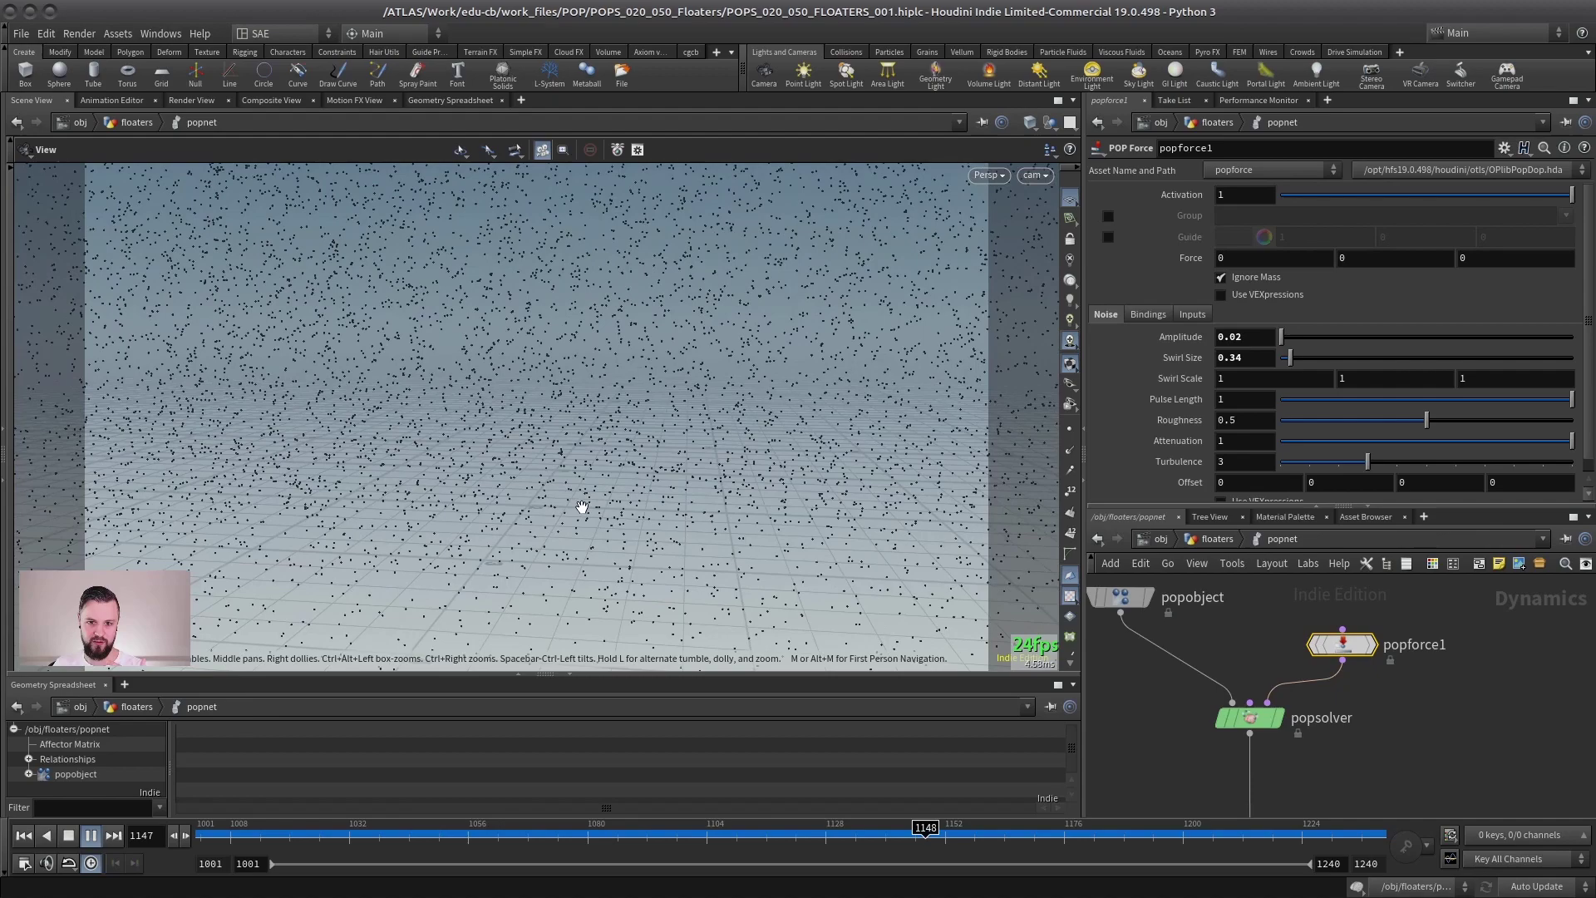
click(81, 836)
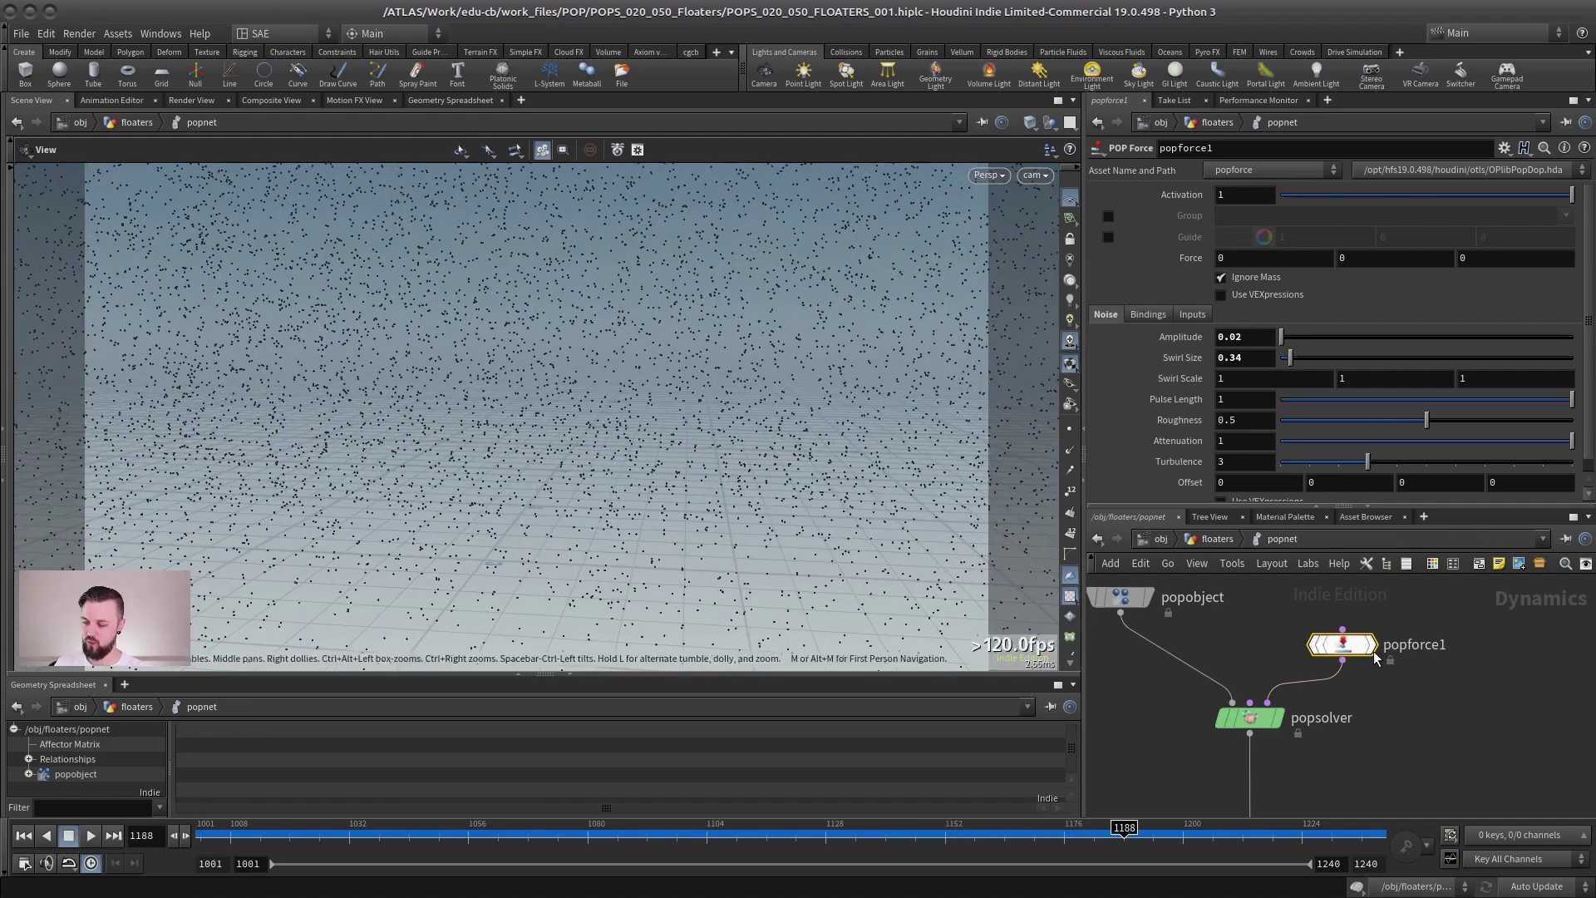
Lay out the network nodes and delete the POP Force node
key(l)
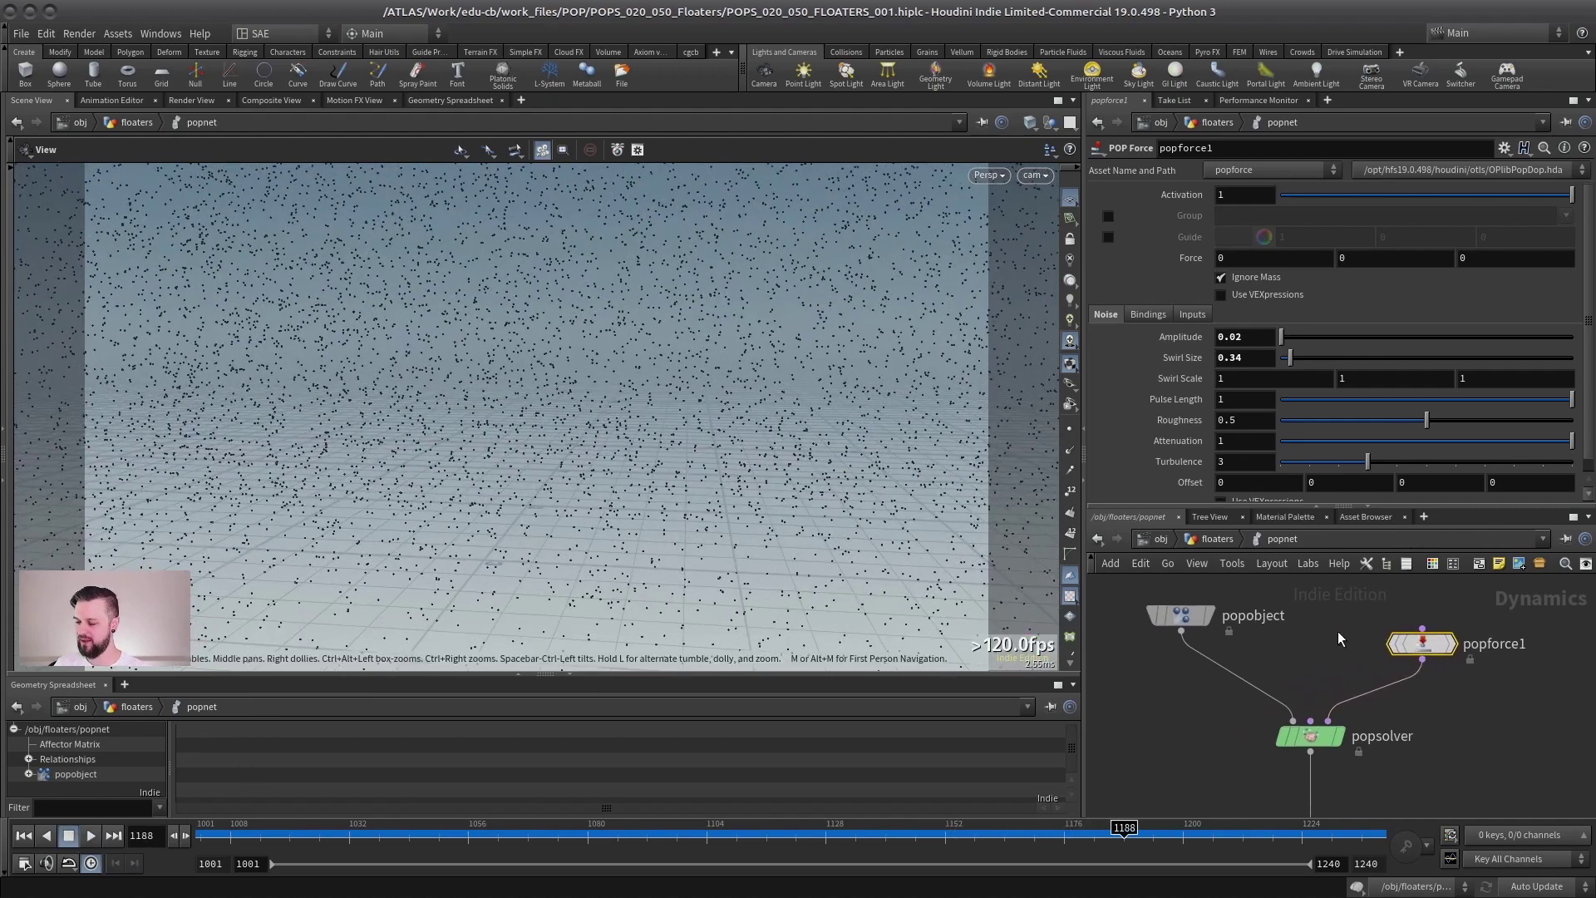
middle_drag(1194, 637, 1087, 644)
middle_drag(1214, 642, 1259, 635)
key(Delete)
scroll(1267, 663, up, 1)
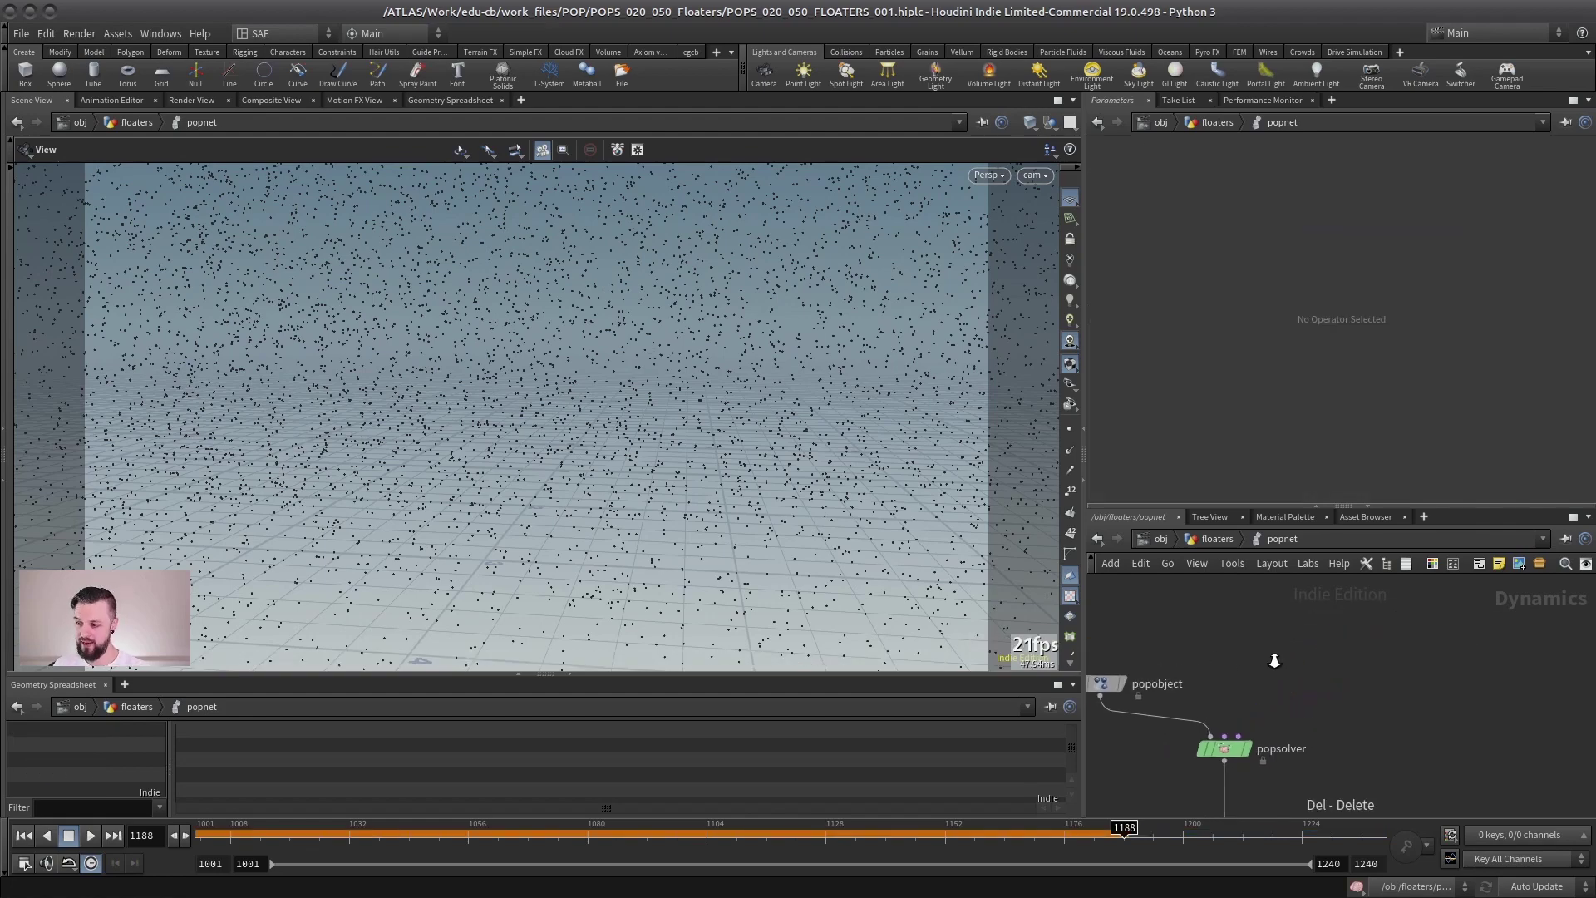
Add a POP Wrangle named v connected to the popsolver and enter the VEXpression v@v=curlnoise(v@P);
key(Tab)
click(1304, 642)
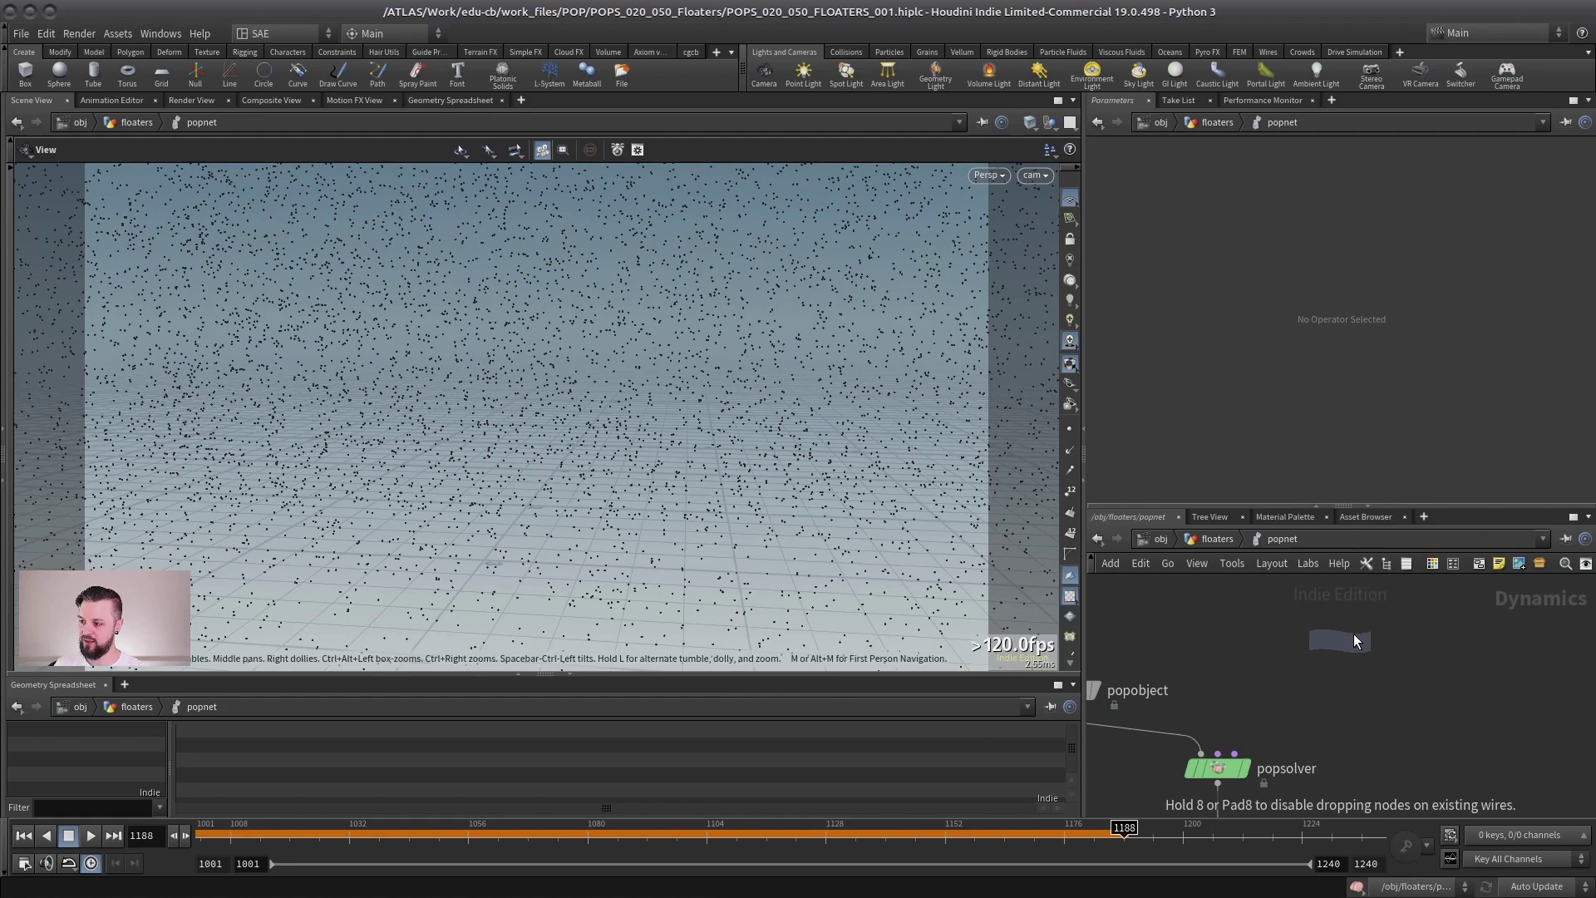
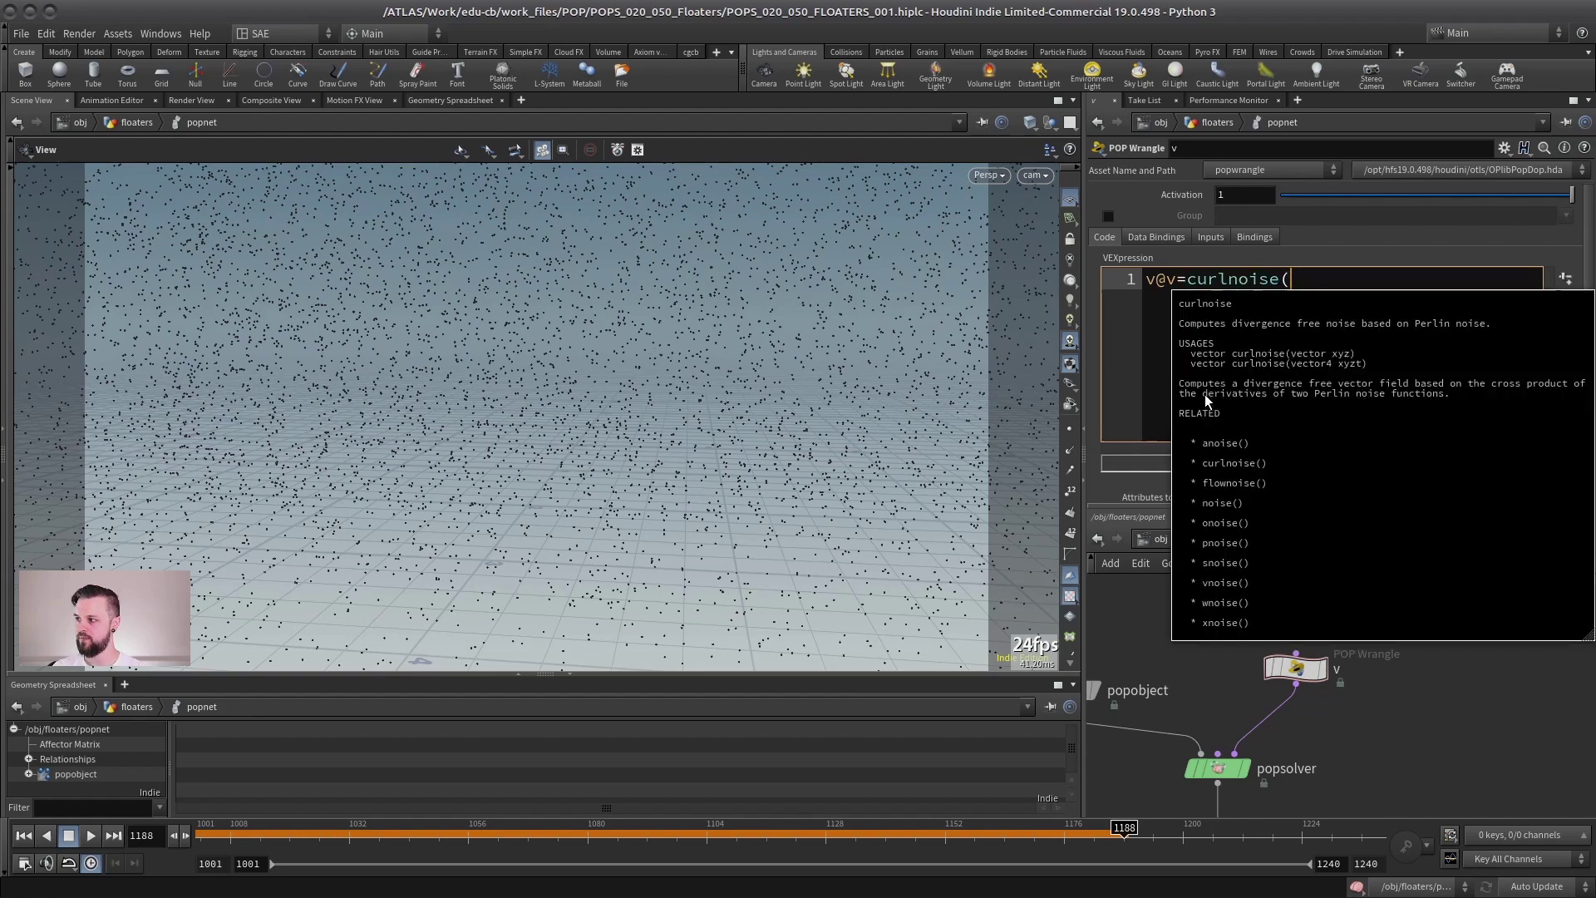
text(v@P);)
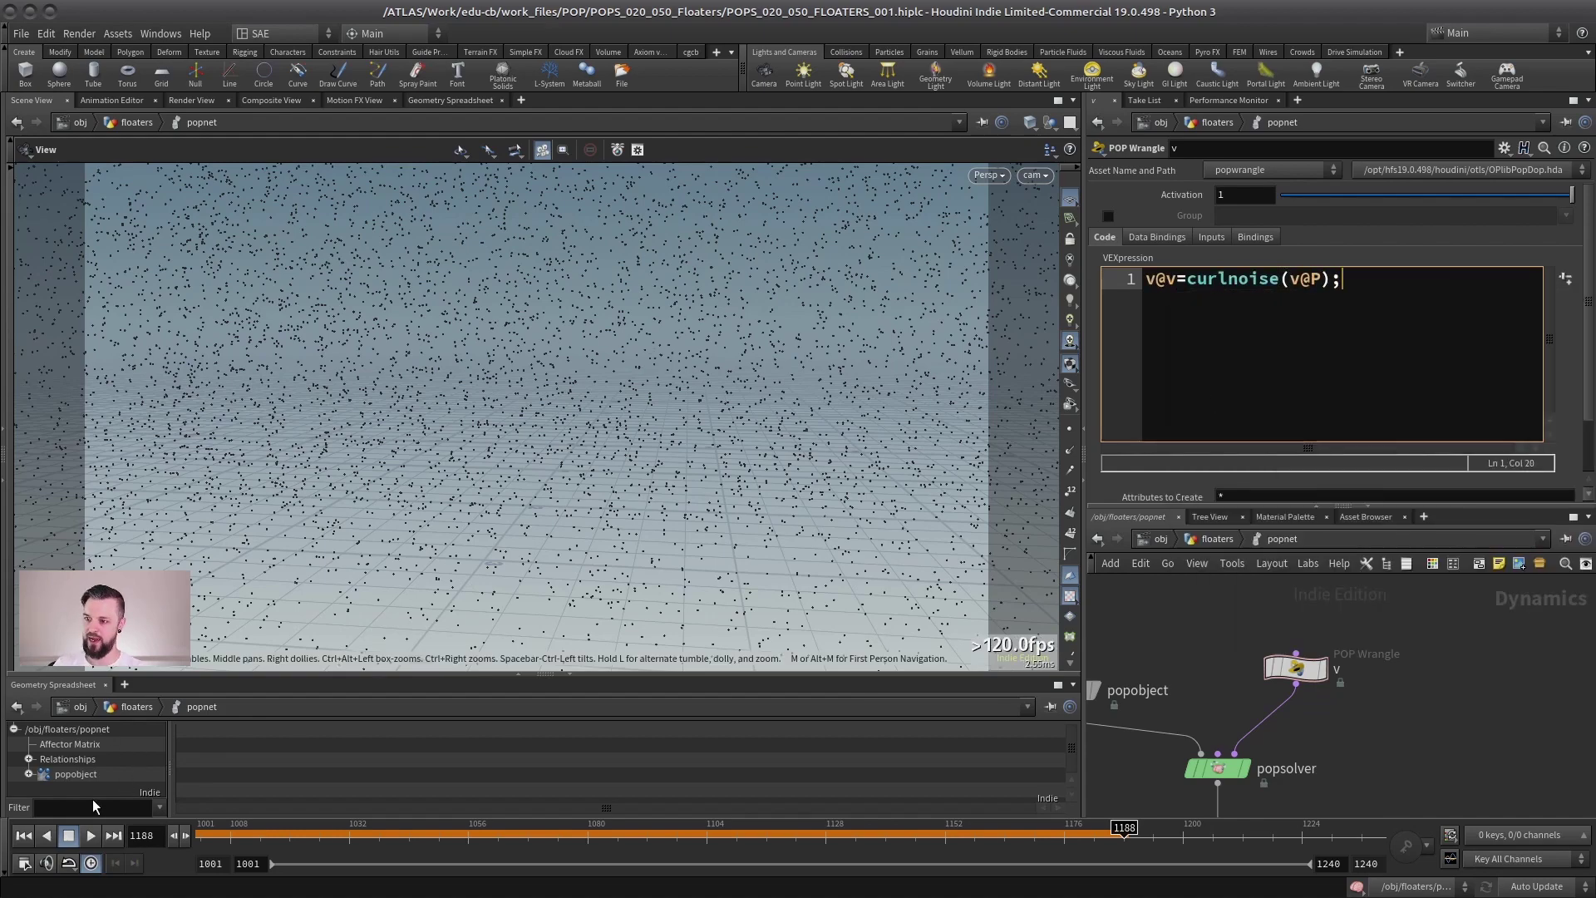
Play the simulation from the first frame to examine the curl-noise particle motion
click(25, 836)
click(90, 835)
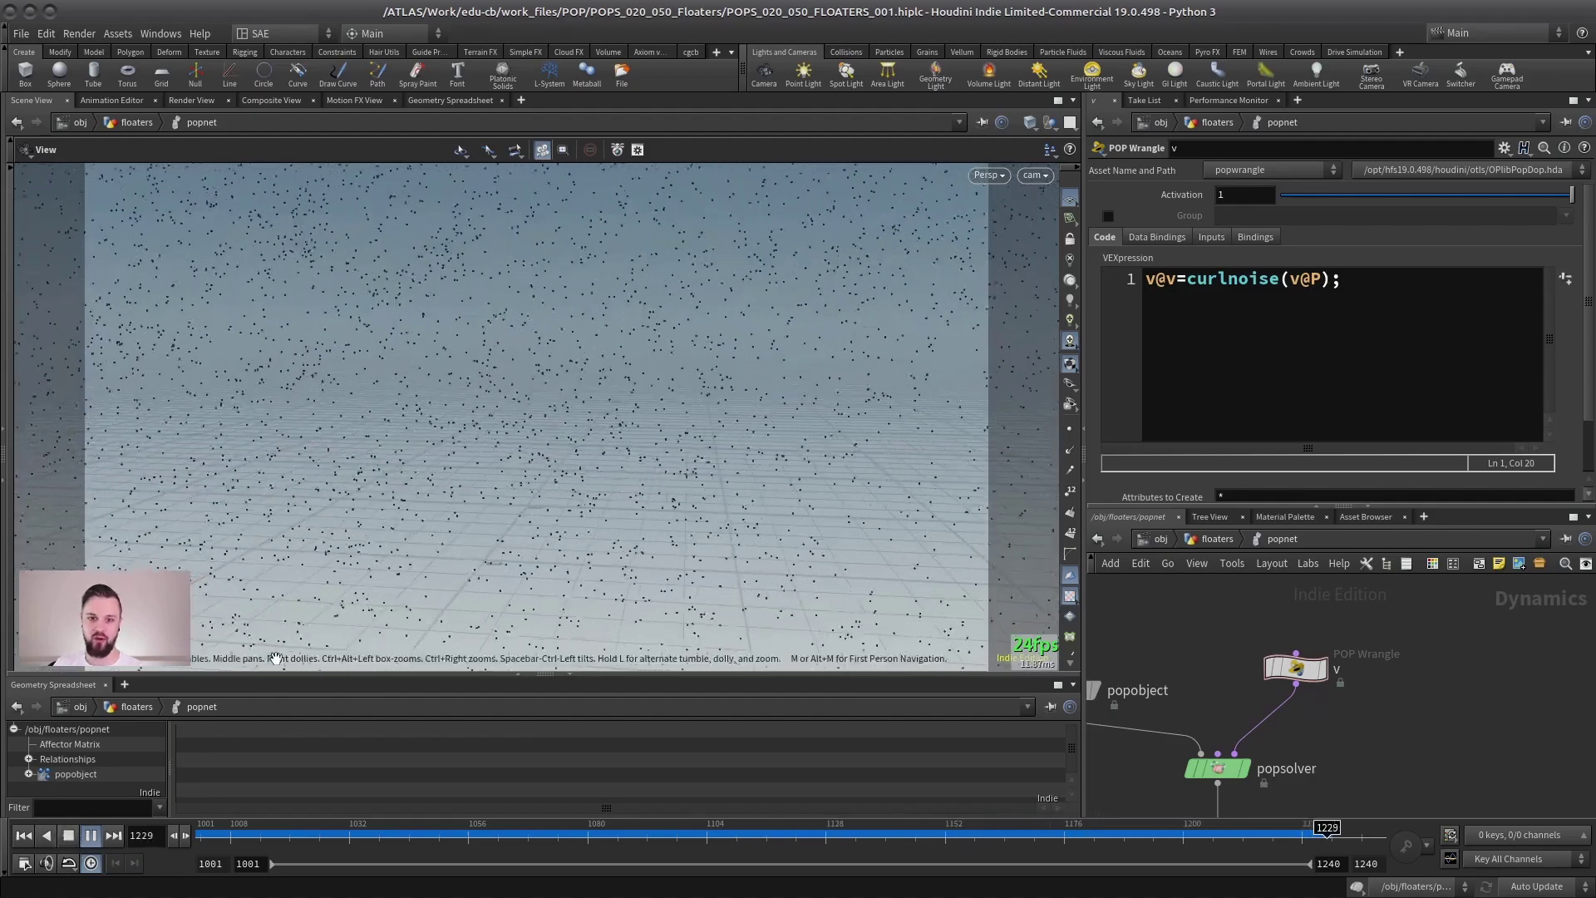
click(67, 835)
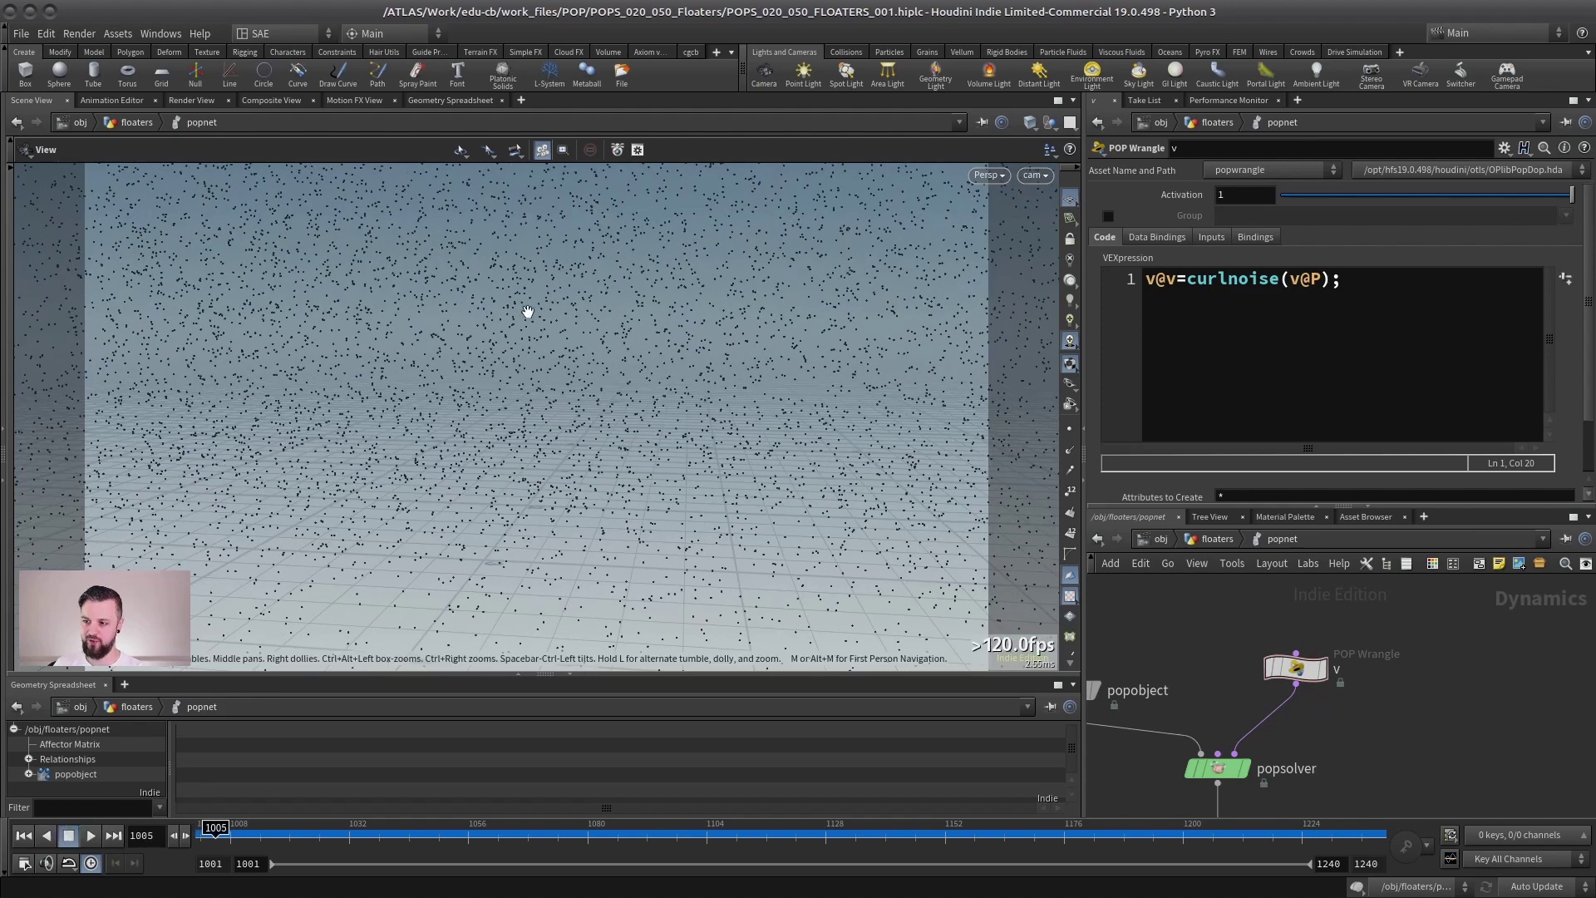
Divide v@P by ch('size') in the wrangle's curlnoise call, create the Size parameter and set it to 0.17
click(1330, 280)
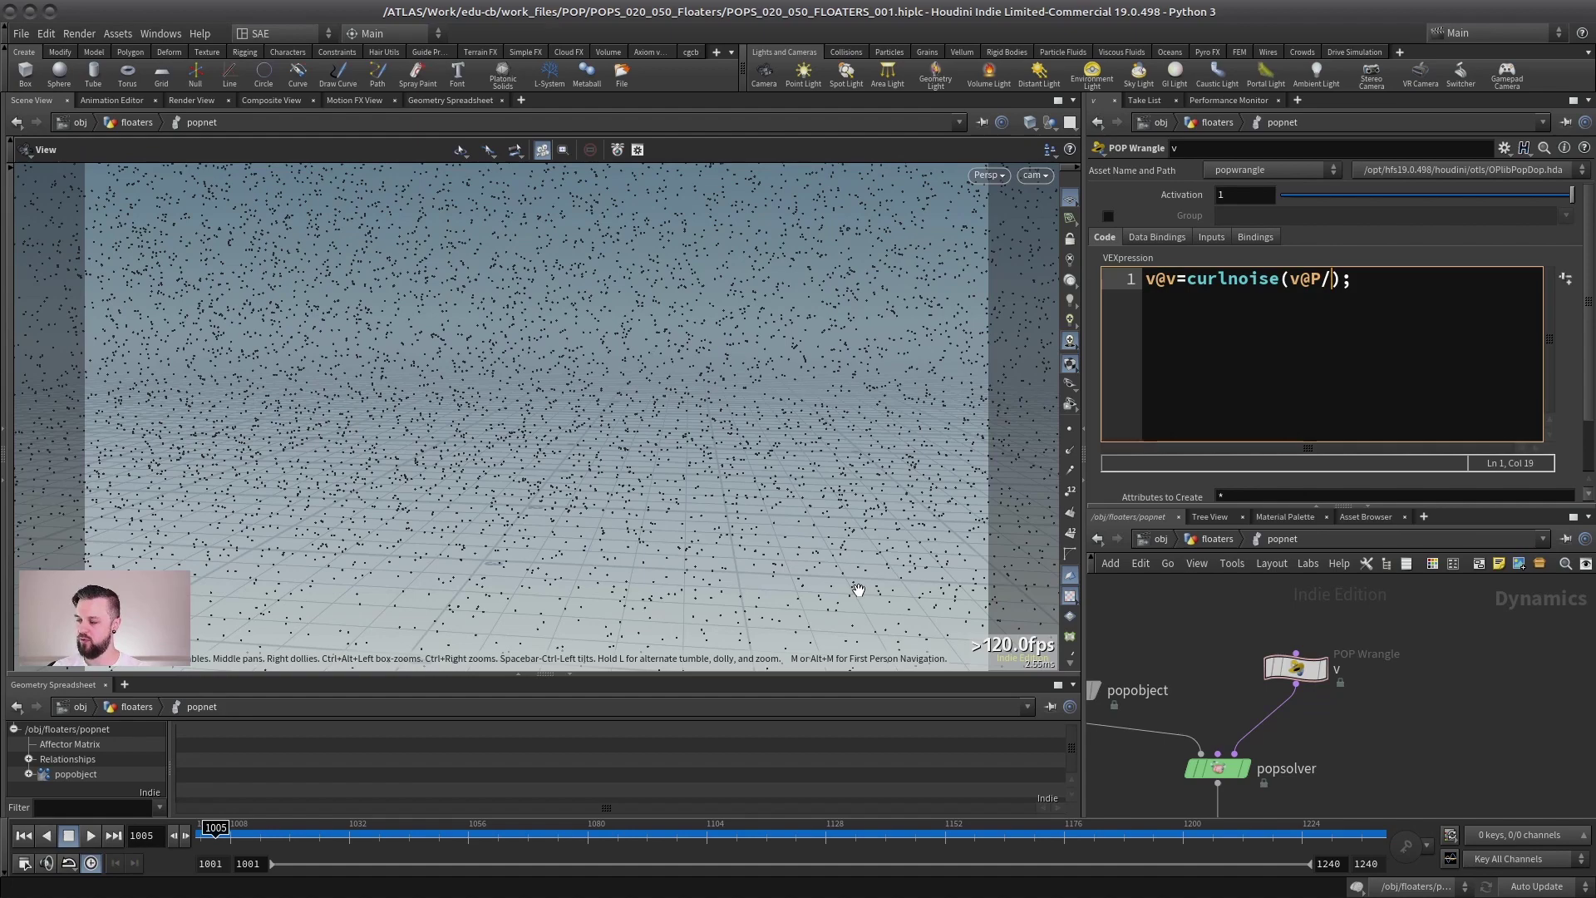
text(ch('size'))
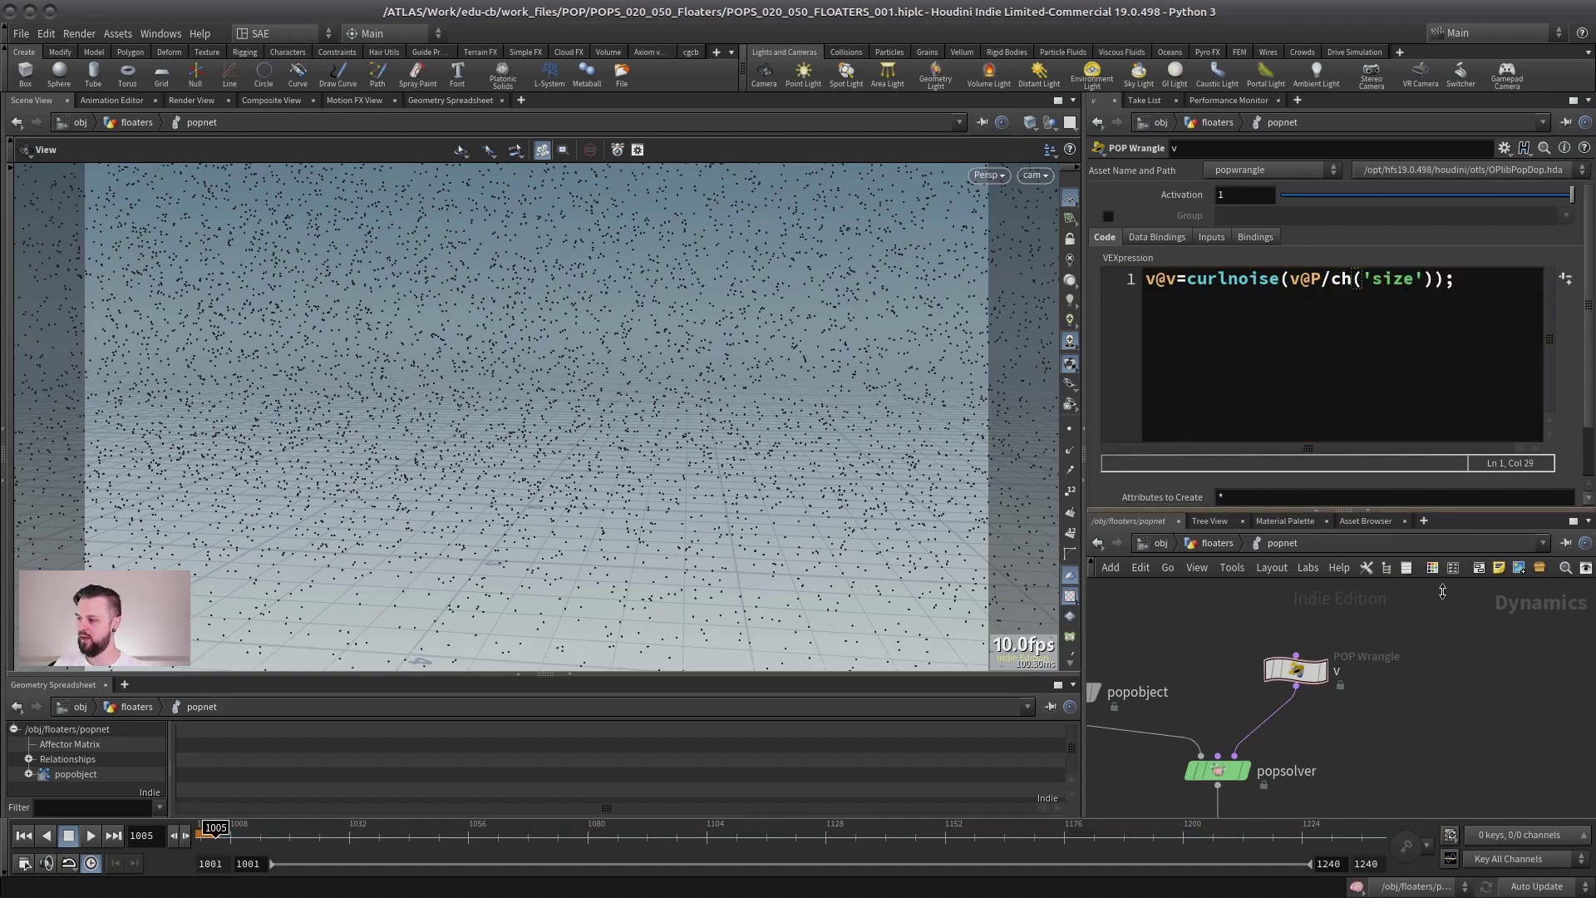
click(1577, 278)
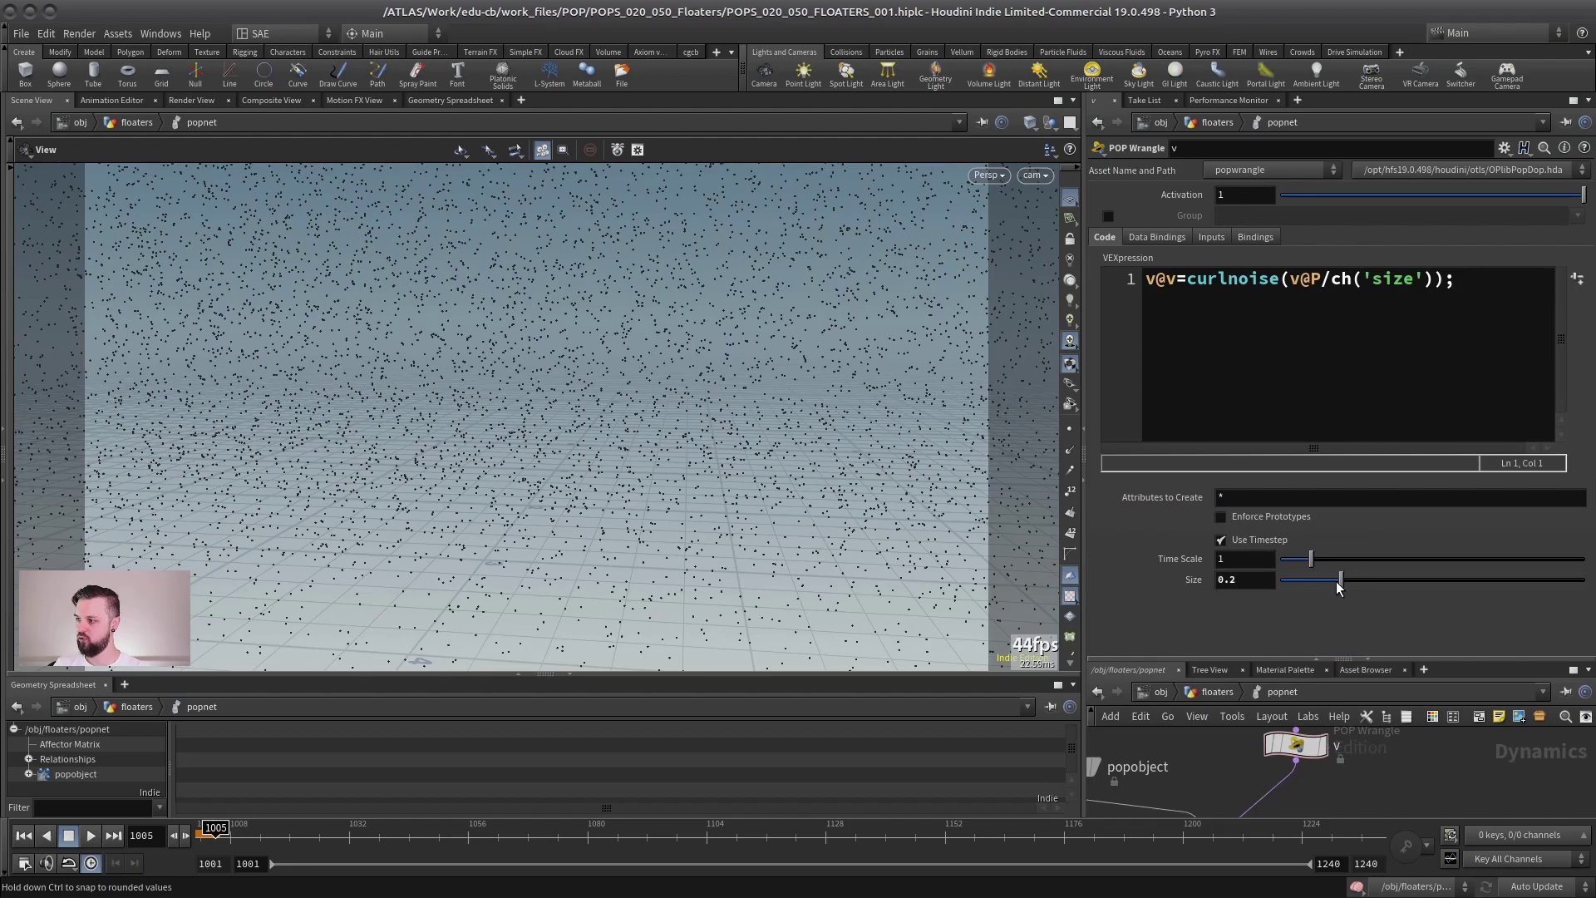
drag(1338, 587, 1331, 587)
Play the simulation from the start to examine the smaller noise detail, and stop playback
key(Up)
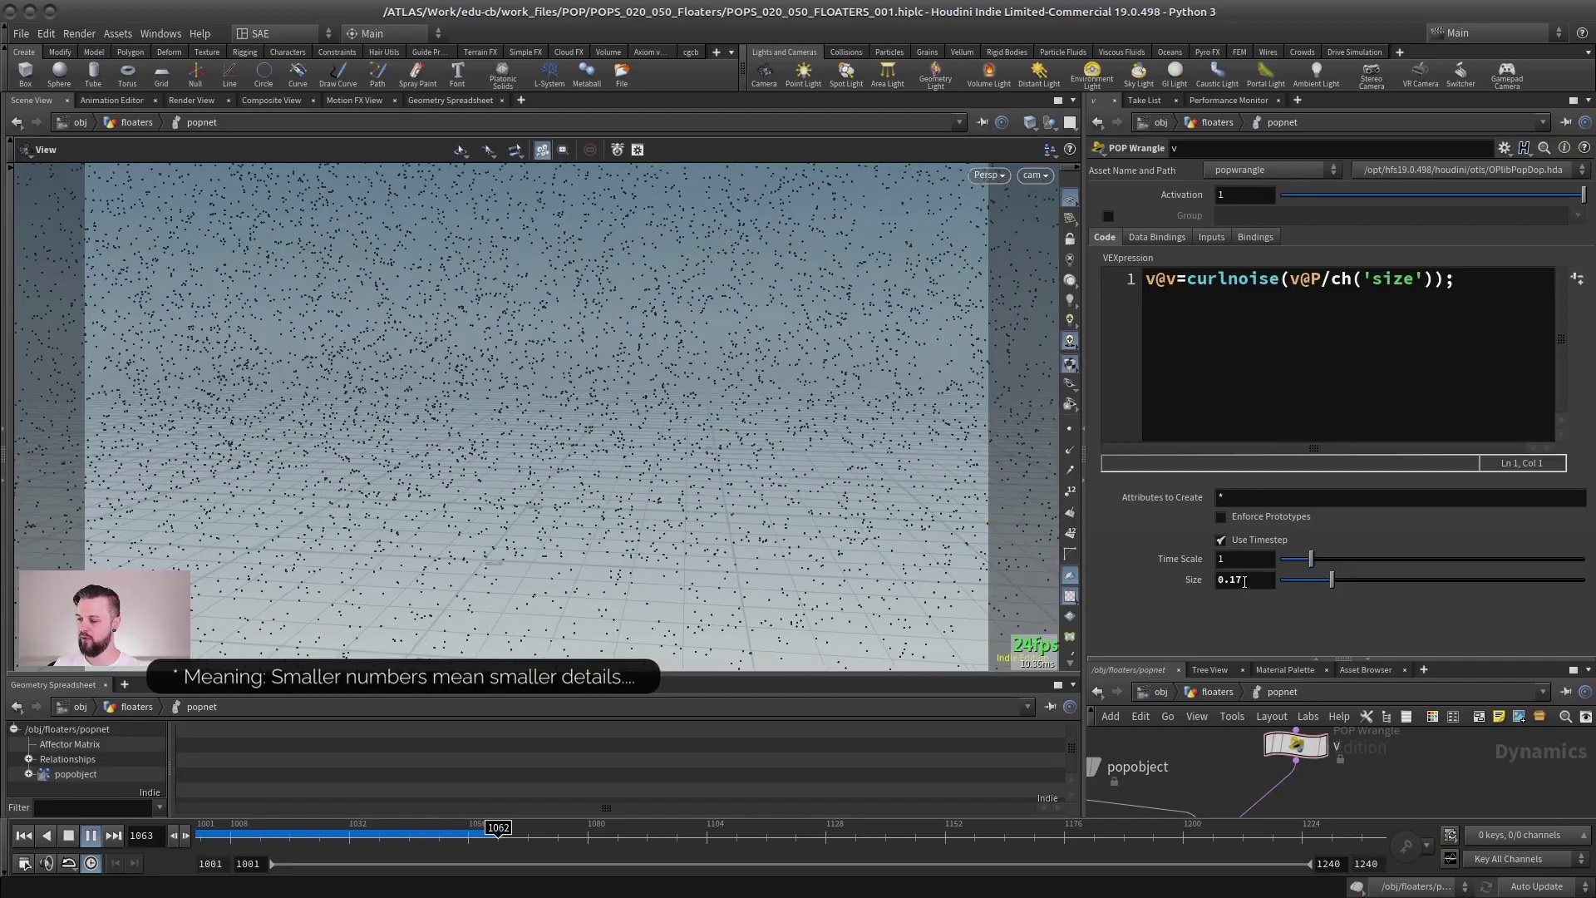
key(ctrl+Left)
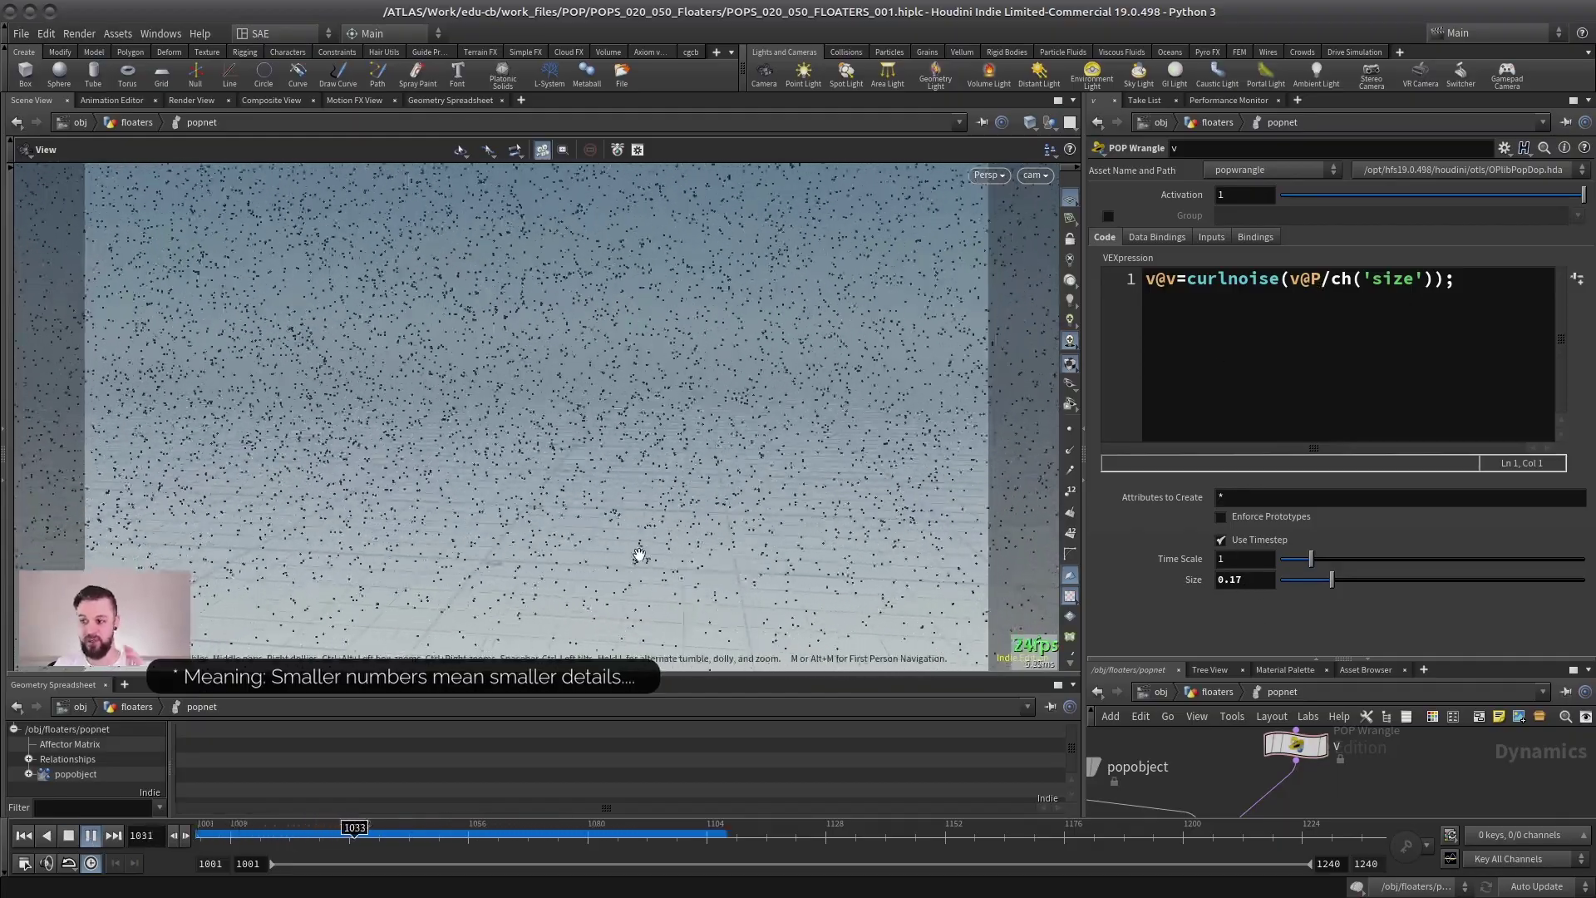
key(Up)
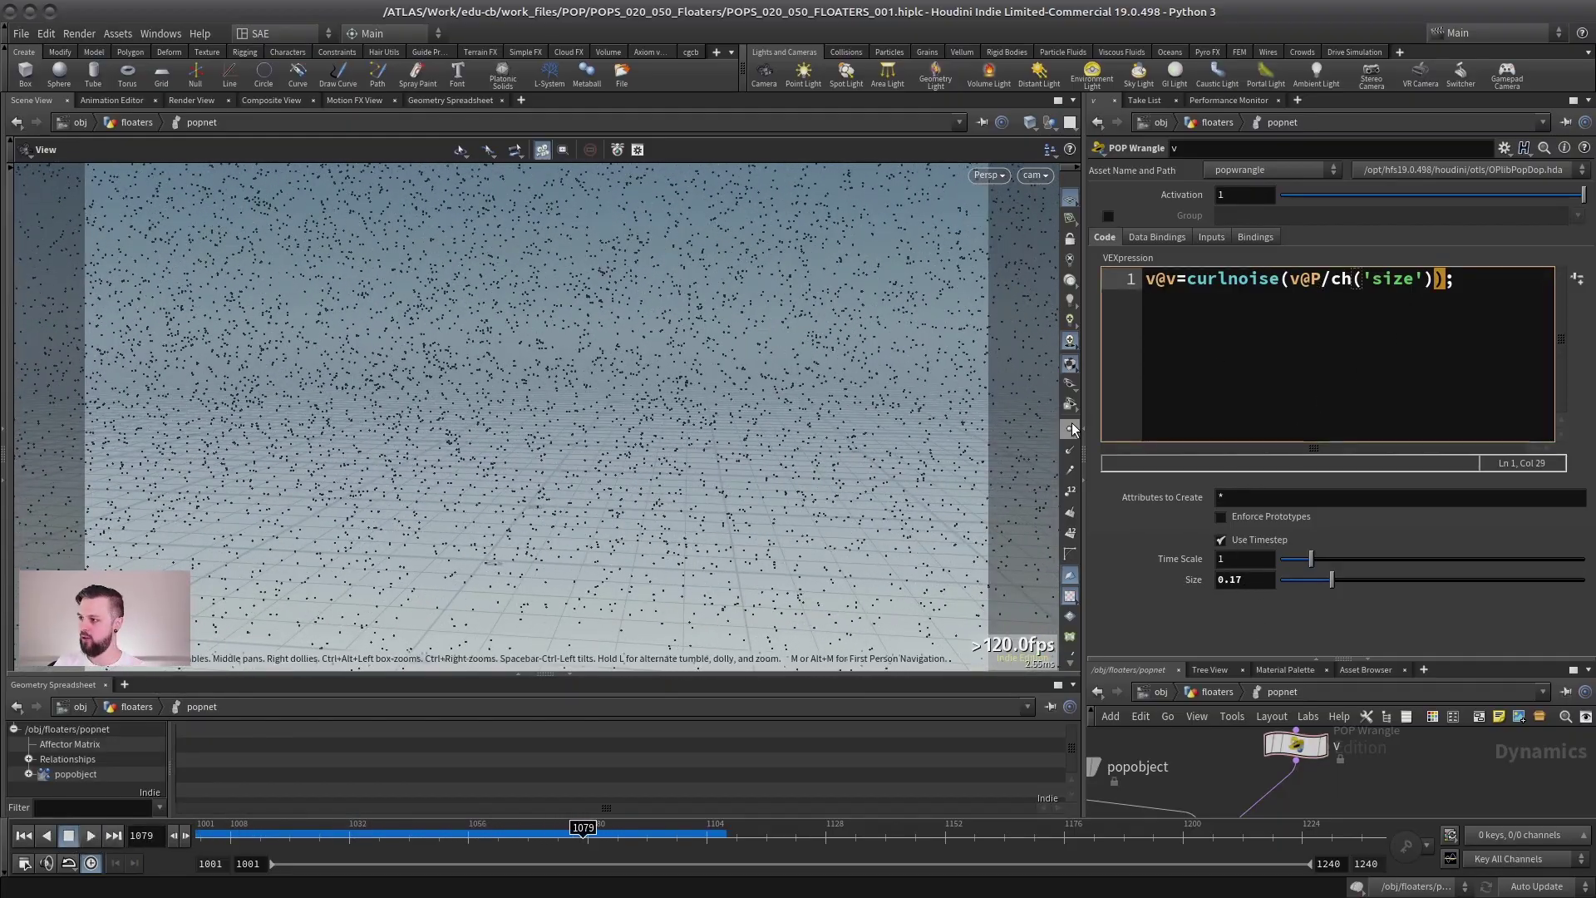
Multiply the curl noise by ch('speed') in the wrangle and create its Speed parameter with a value of .2
key(Right)
text(*ch)
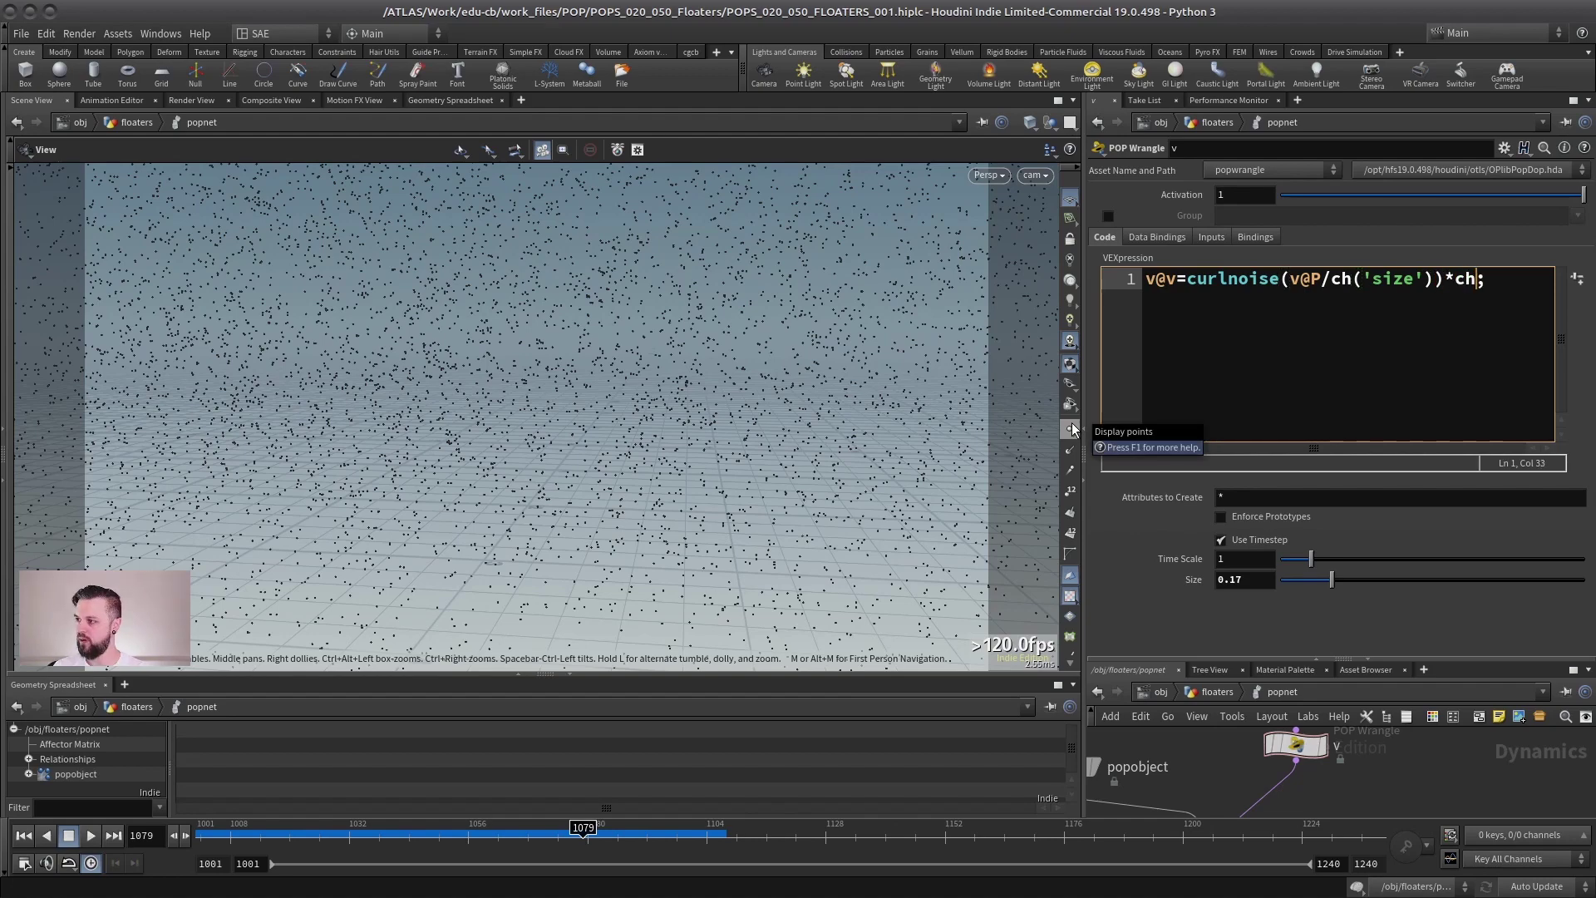
text((')
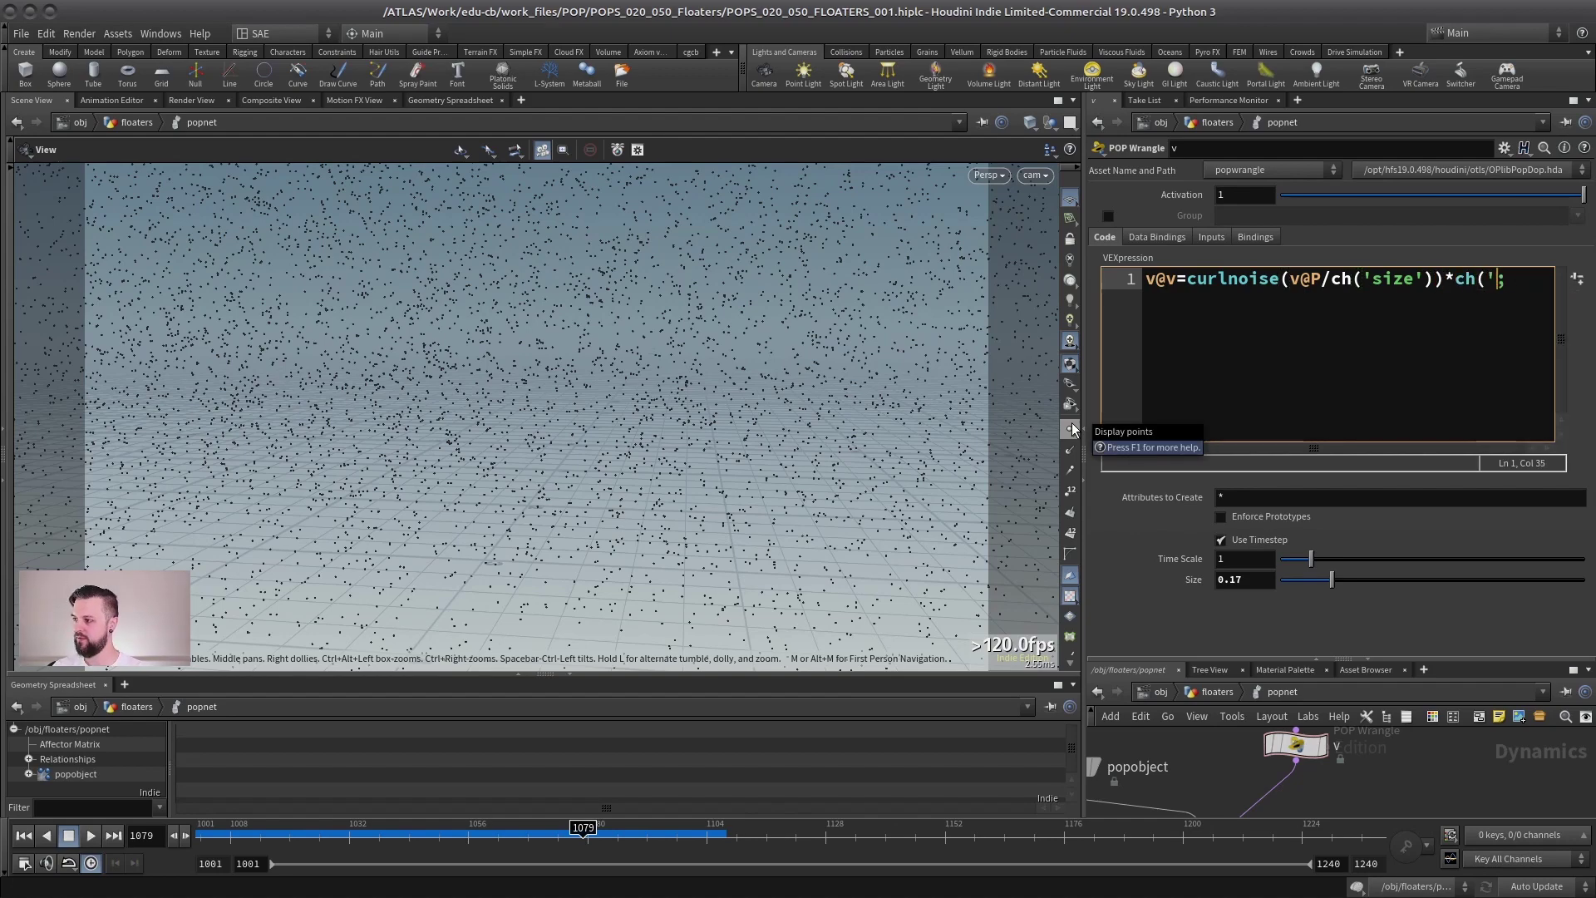
text(speed'))
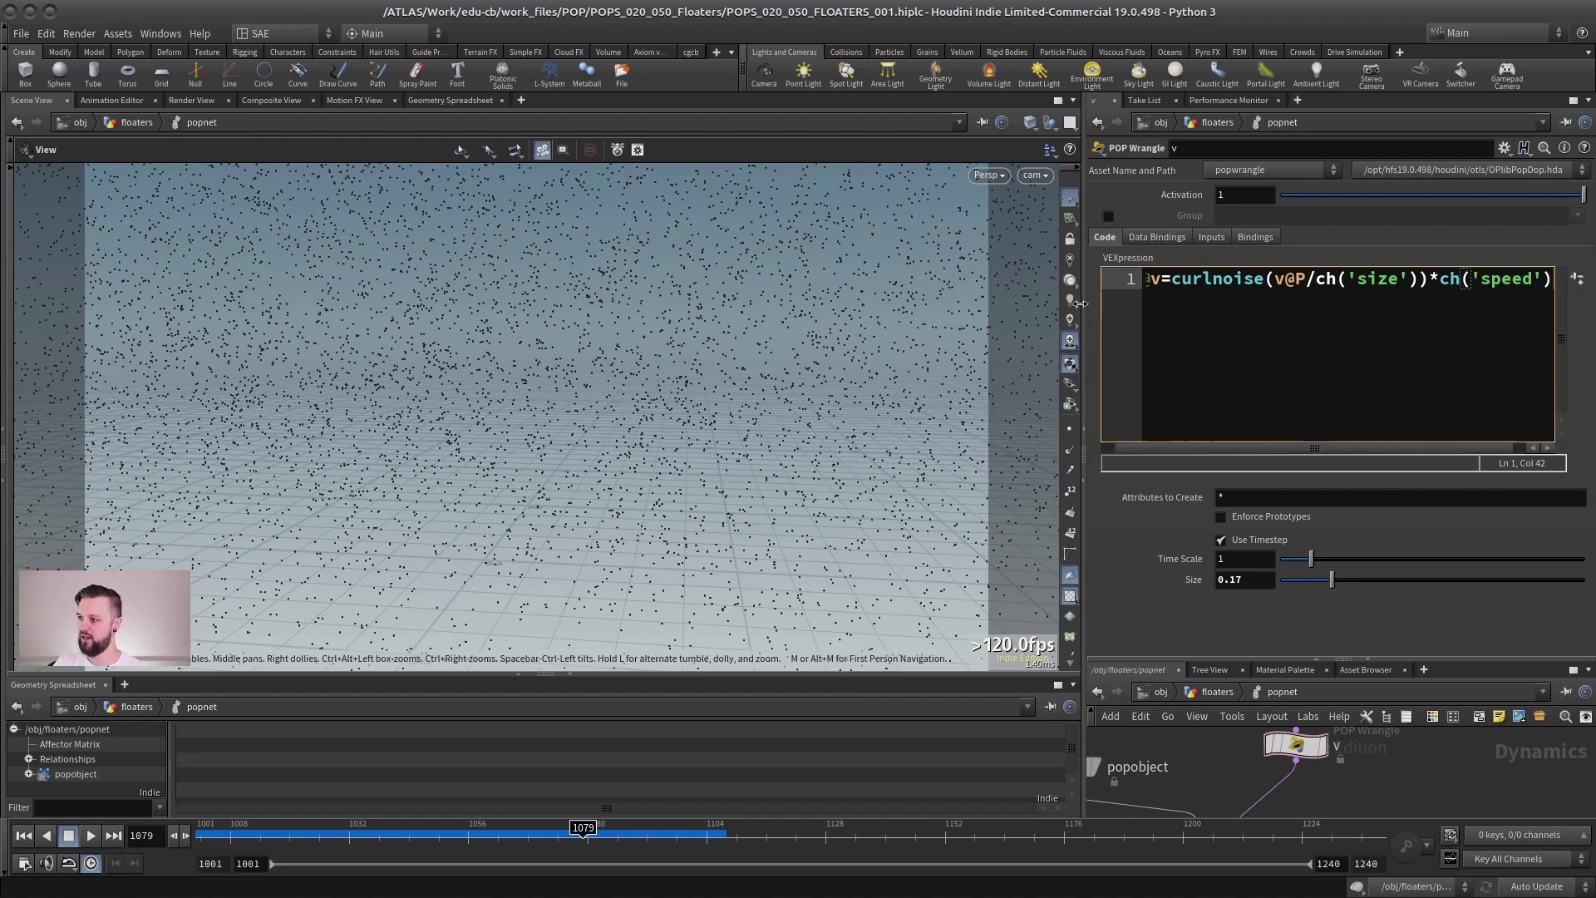
drag(1079, 303, 955, 306)
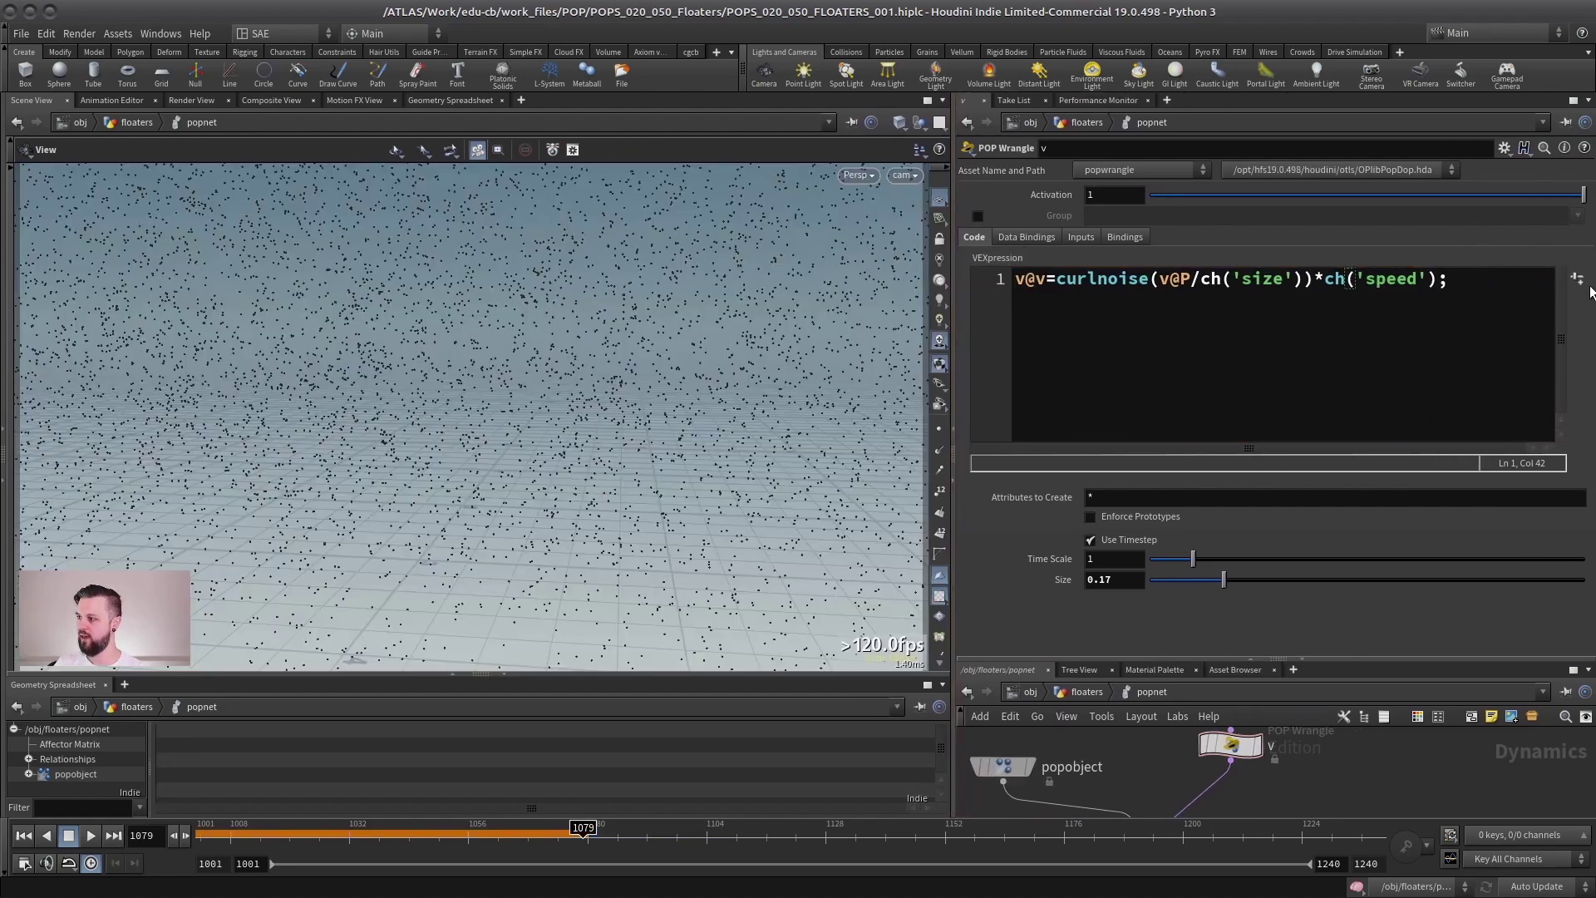
click(1577, 278)
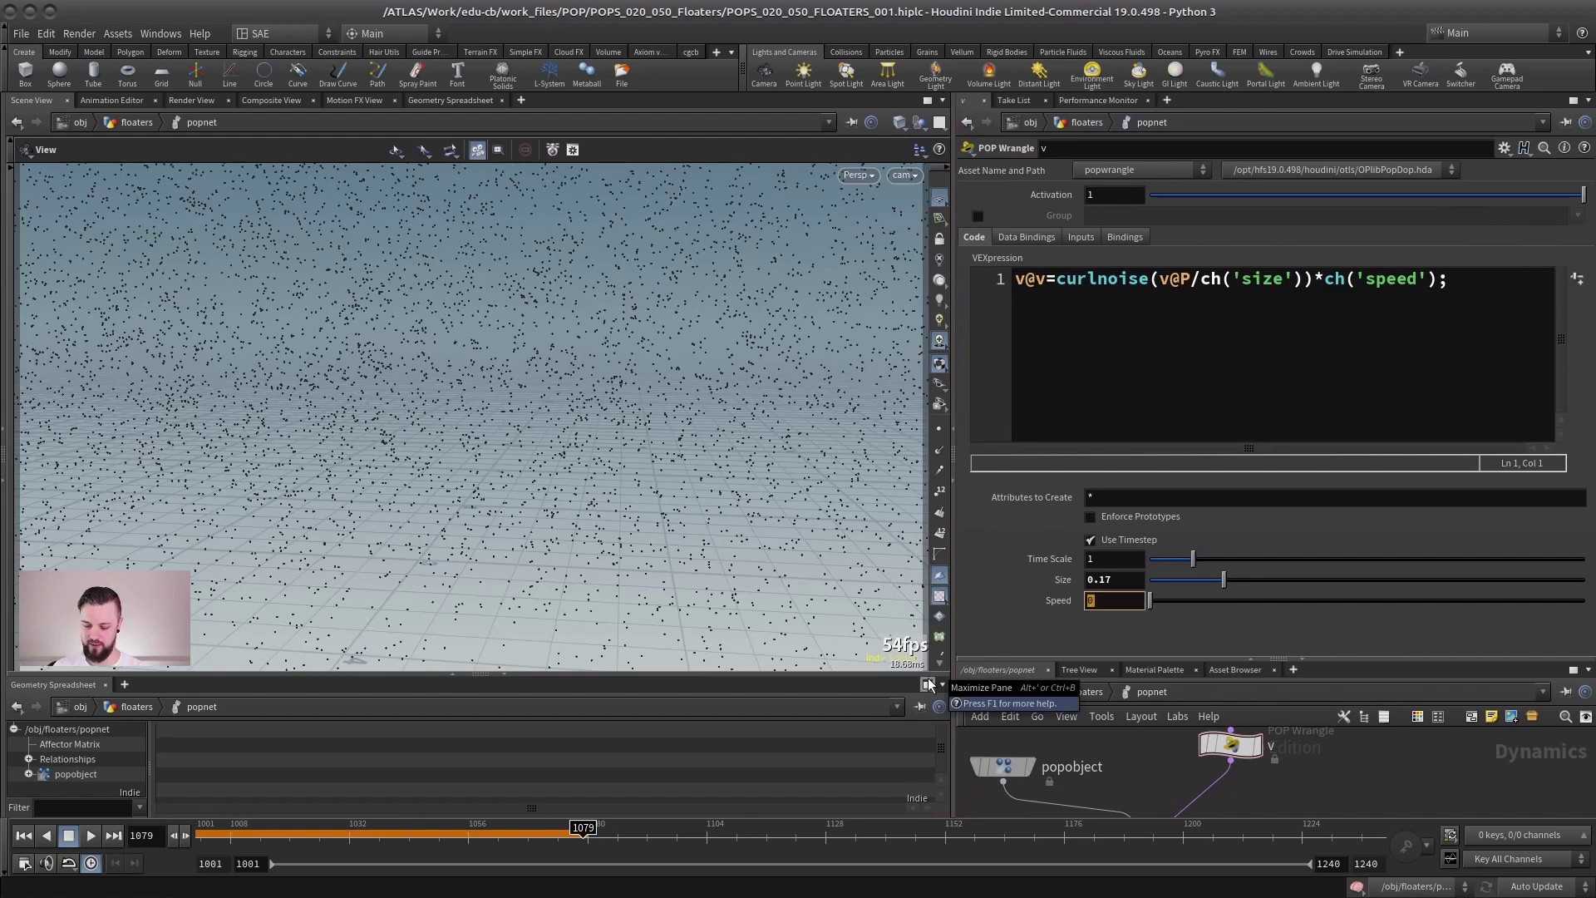
key(Return)
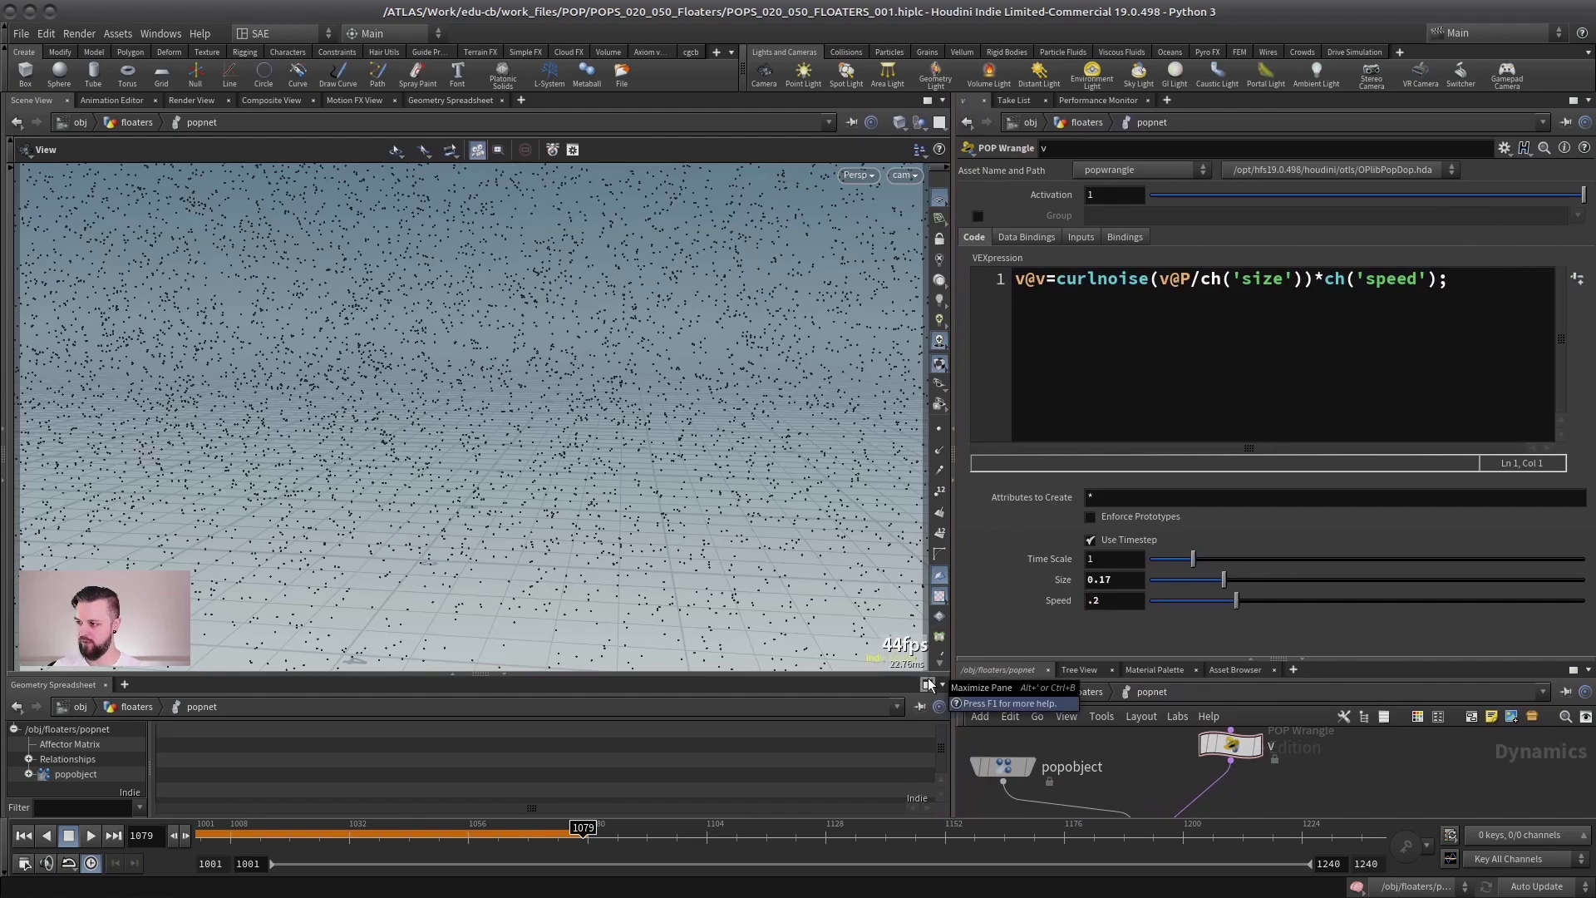
click(23, 837)
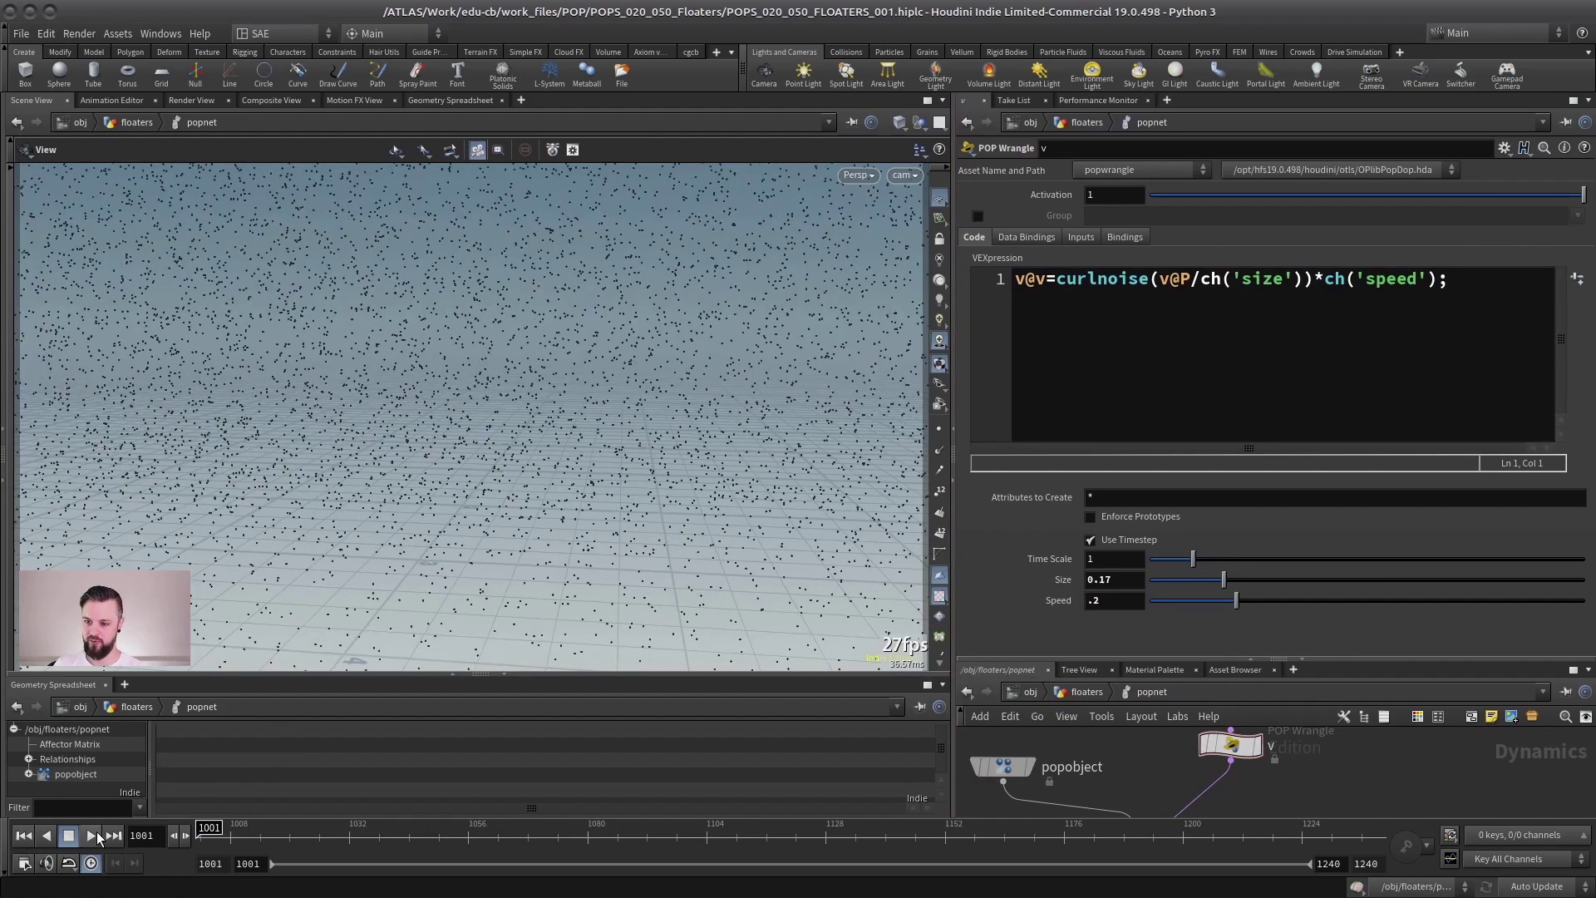
Set the wrangle's Speed to .1 and replay the simulation, checking the particles from outside the camera
triple_click(1092, 600)
text(.1)
key(Return)
click(23, 835)
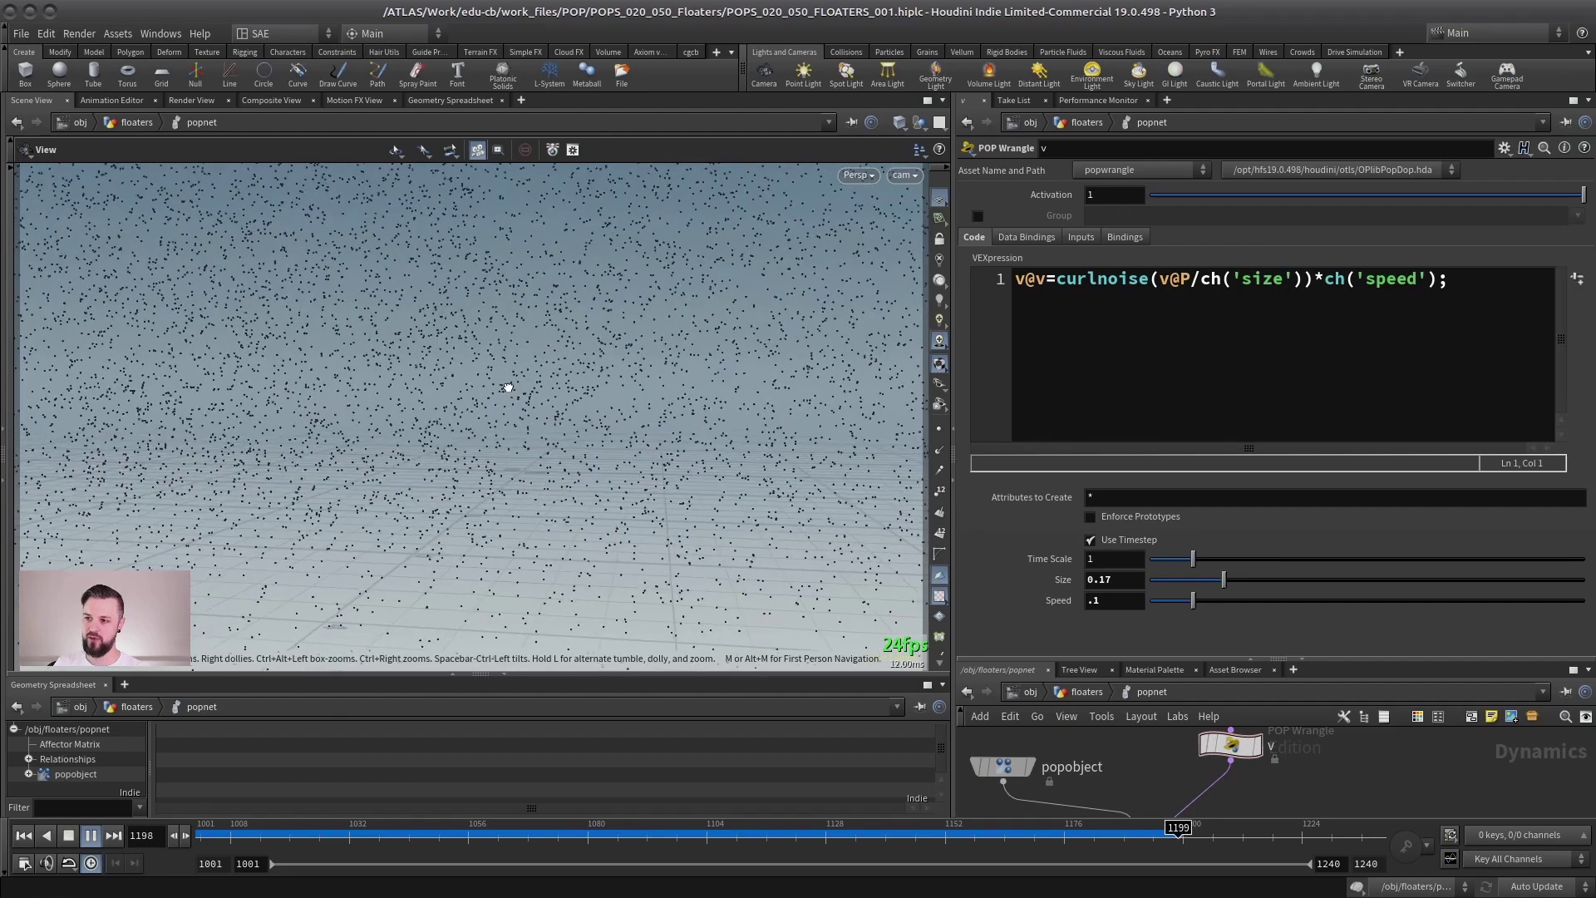
drag(508, 387, 524, 385)
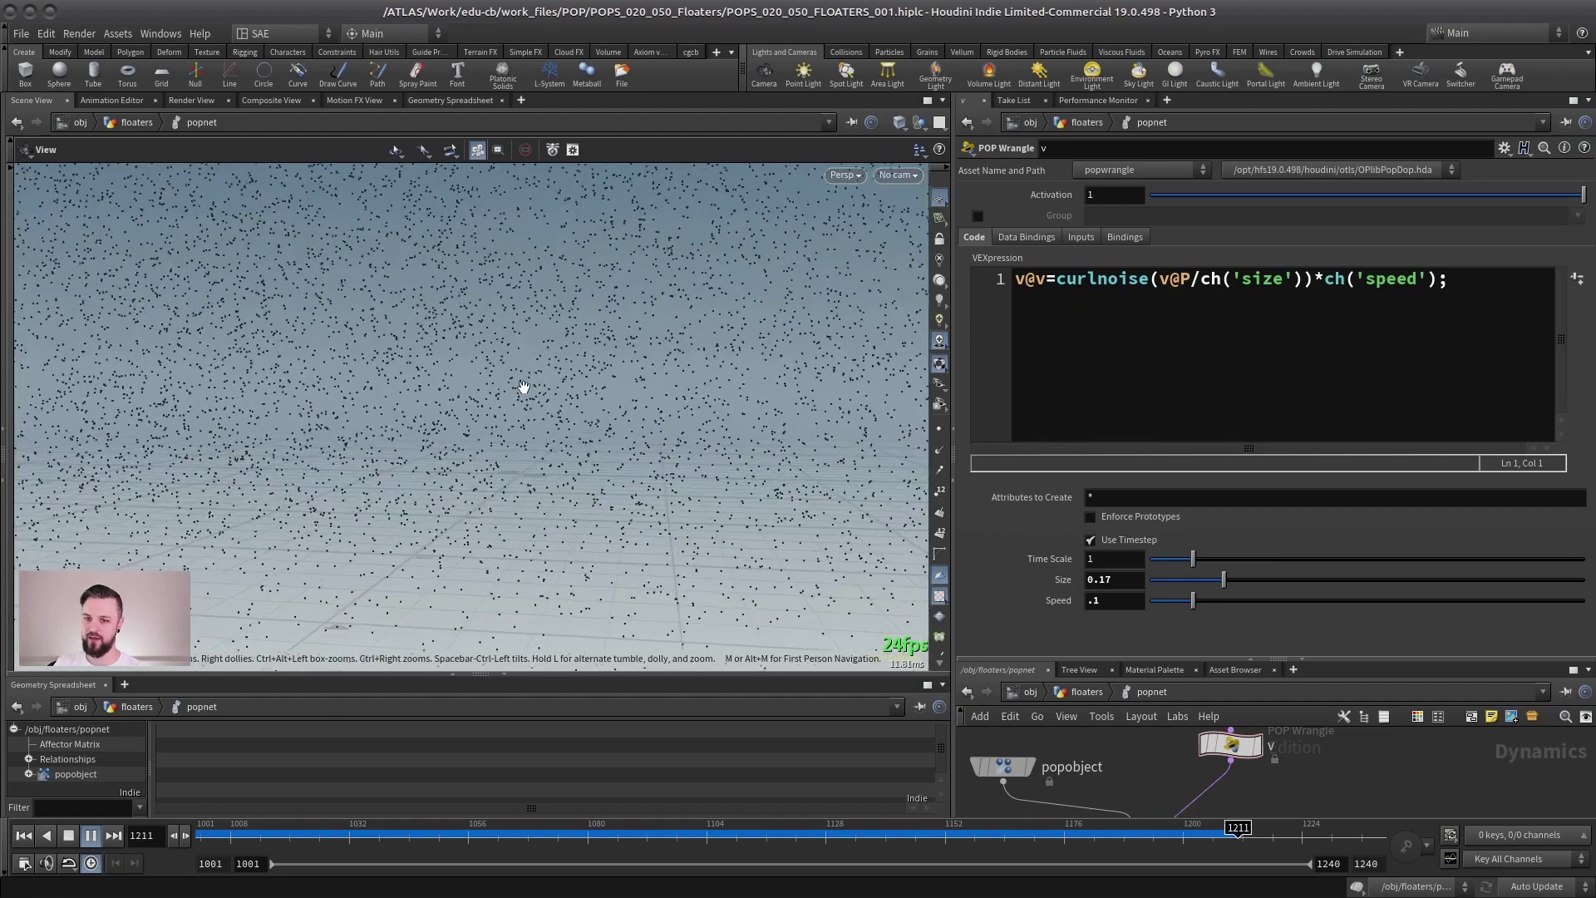
click(91, 835)
Add a POP VOP node feeding the POP solver in place of the wrangle, and enter its inner network
drag(1339, 660, 1339, 370)
mouse_move(1234, 604)
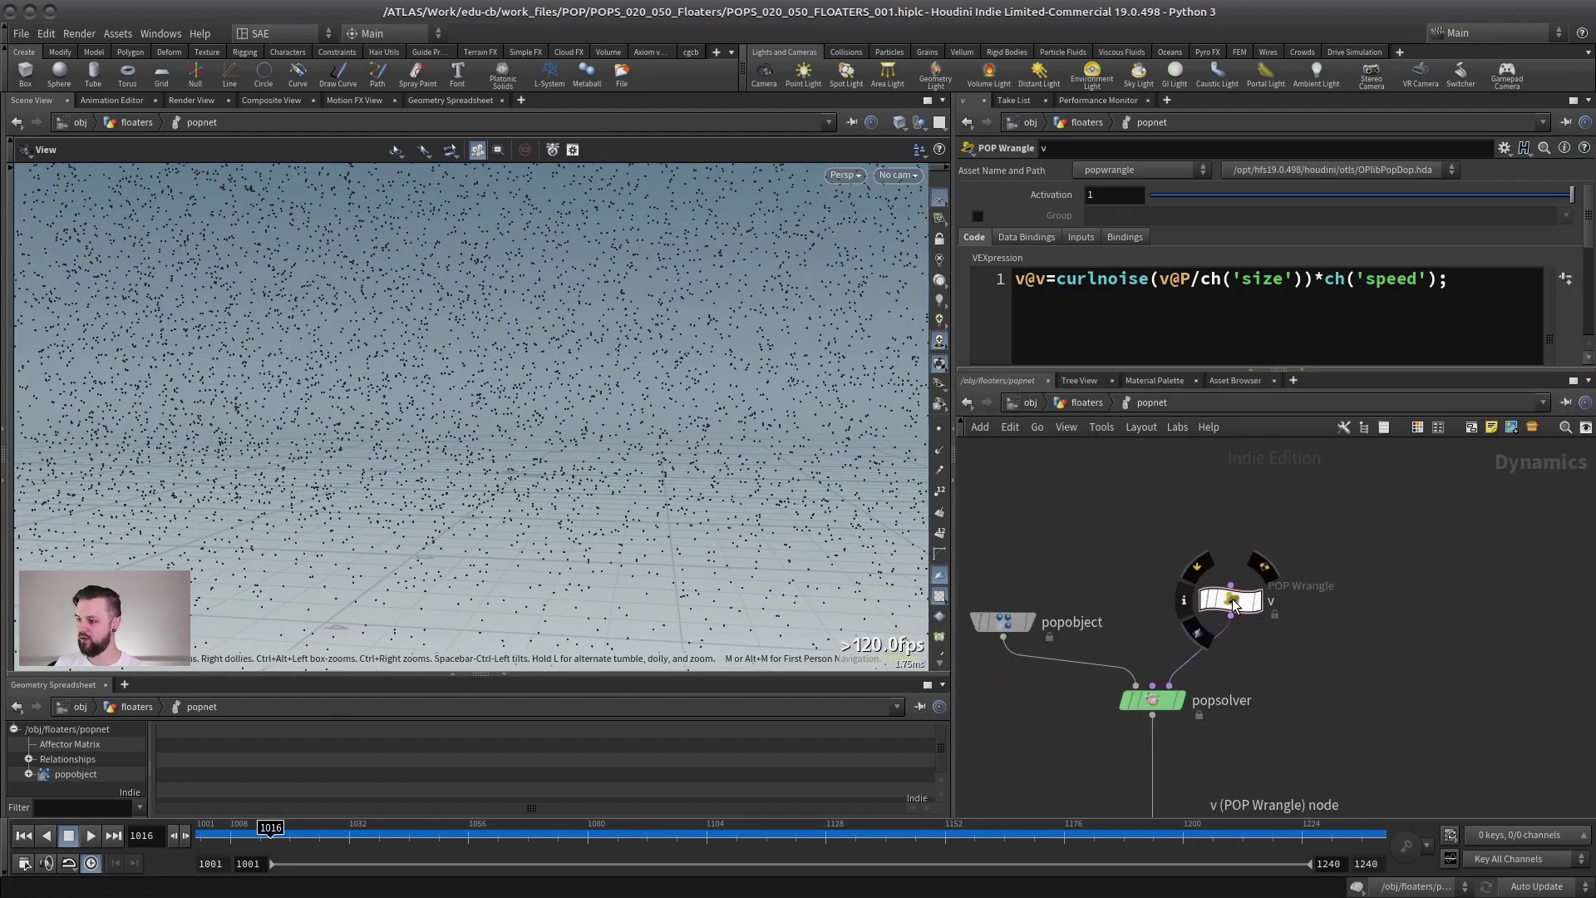
key(Tab)
text(pop)
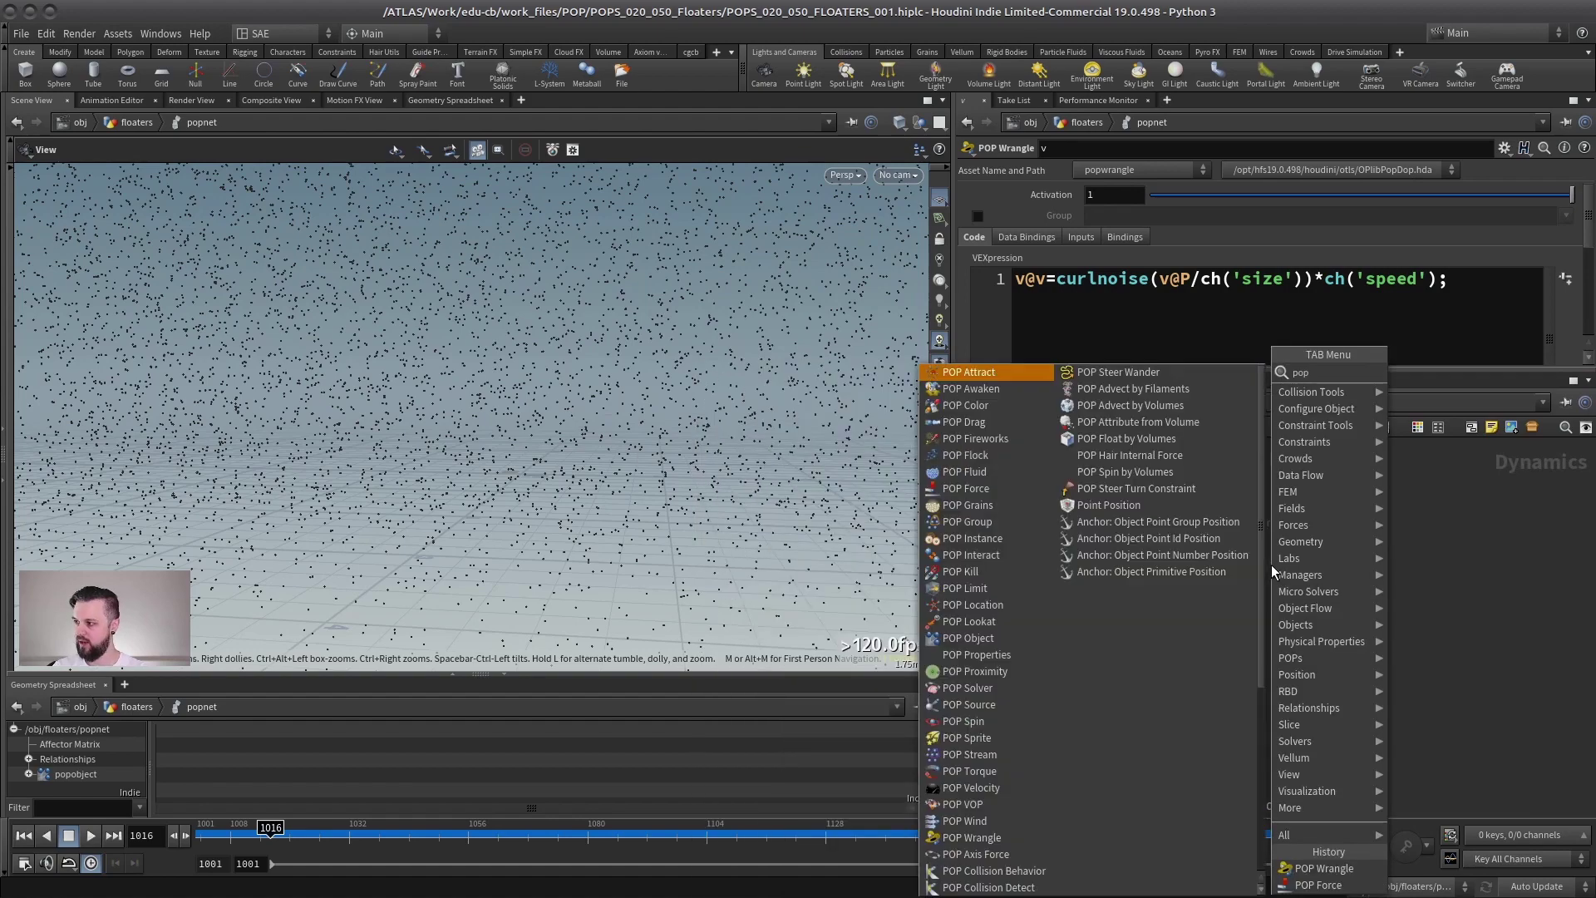
text( drag)
key(Return)
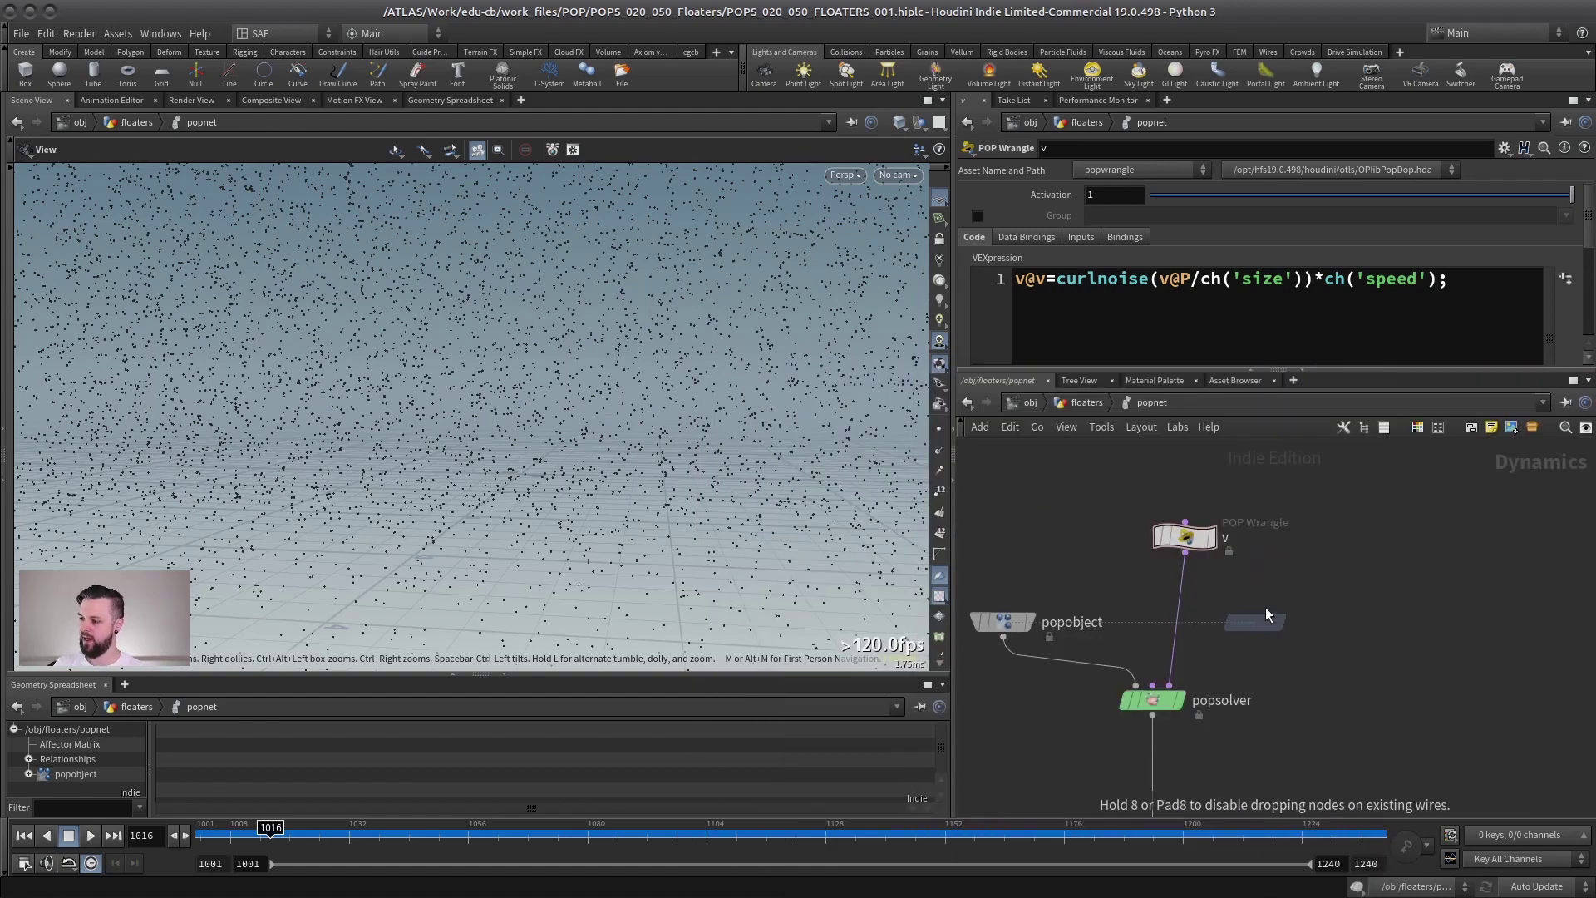
click(1260, 577)
double_click(1259, 576)
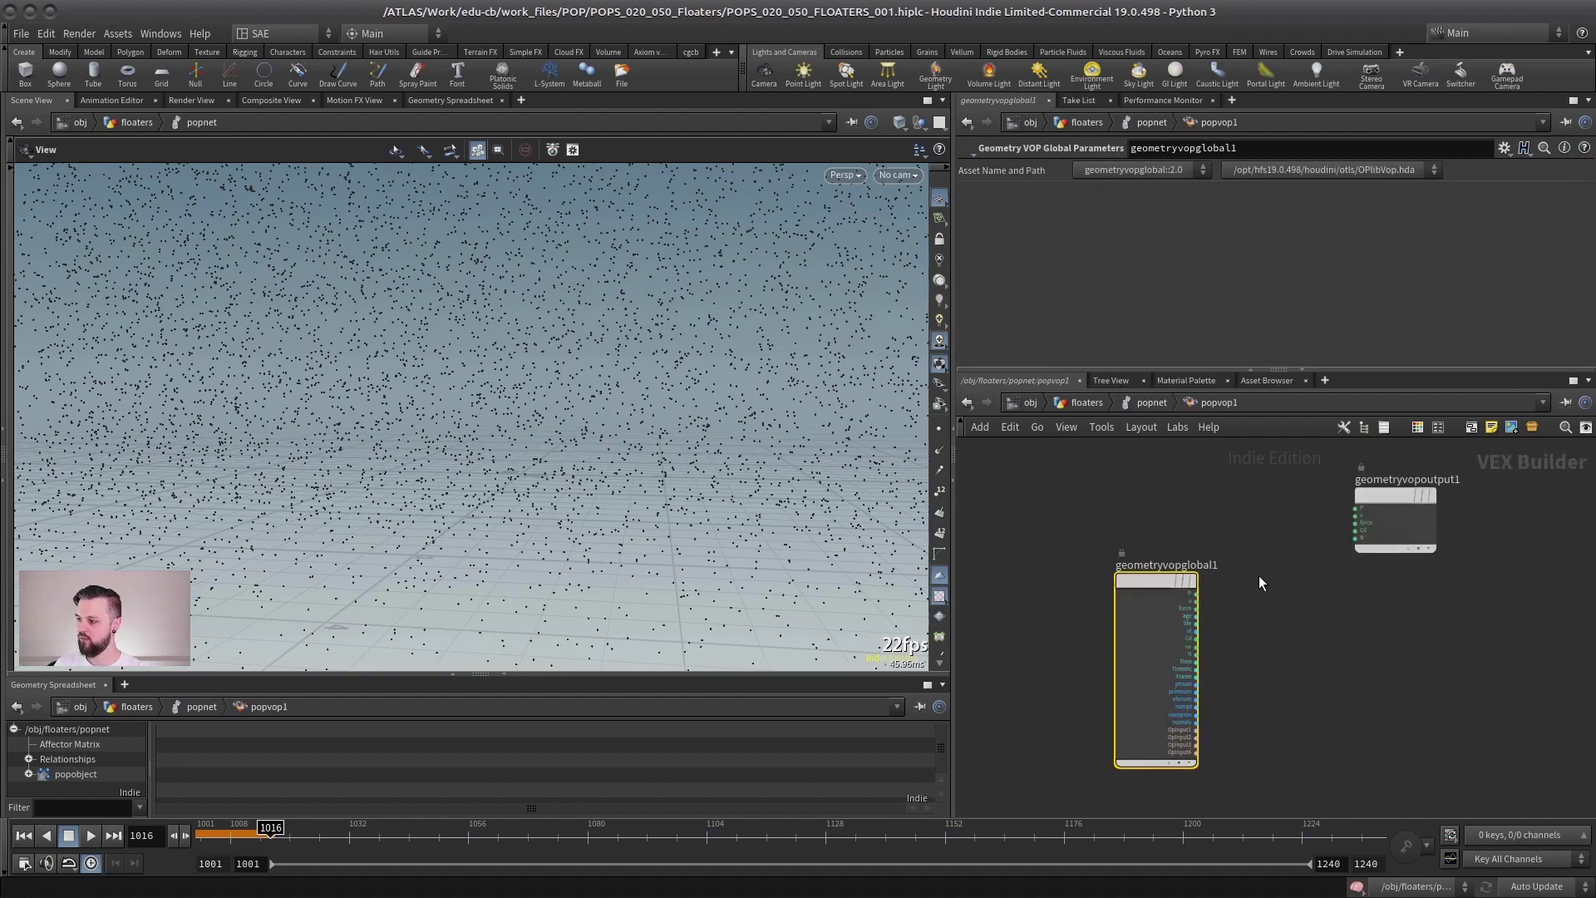
Add a Curl Noise node between the POP VOP's global parameters and its geometry output
scroll(1374, 532, up, 3)
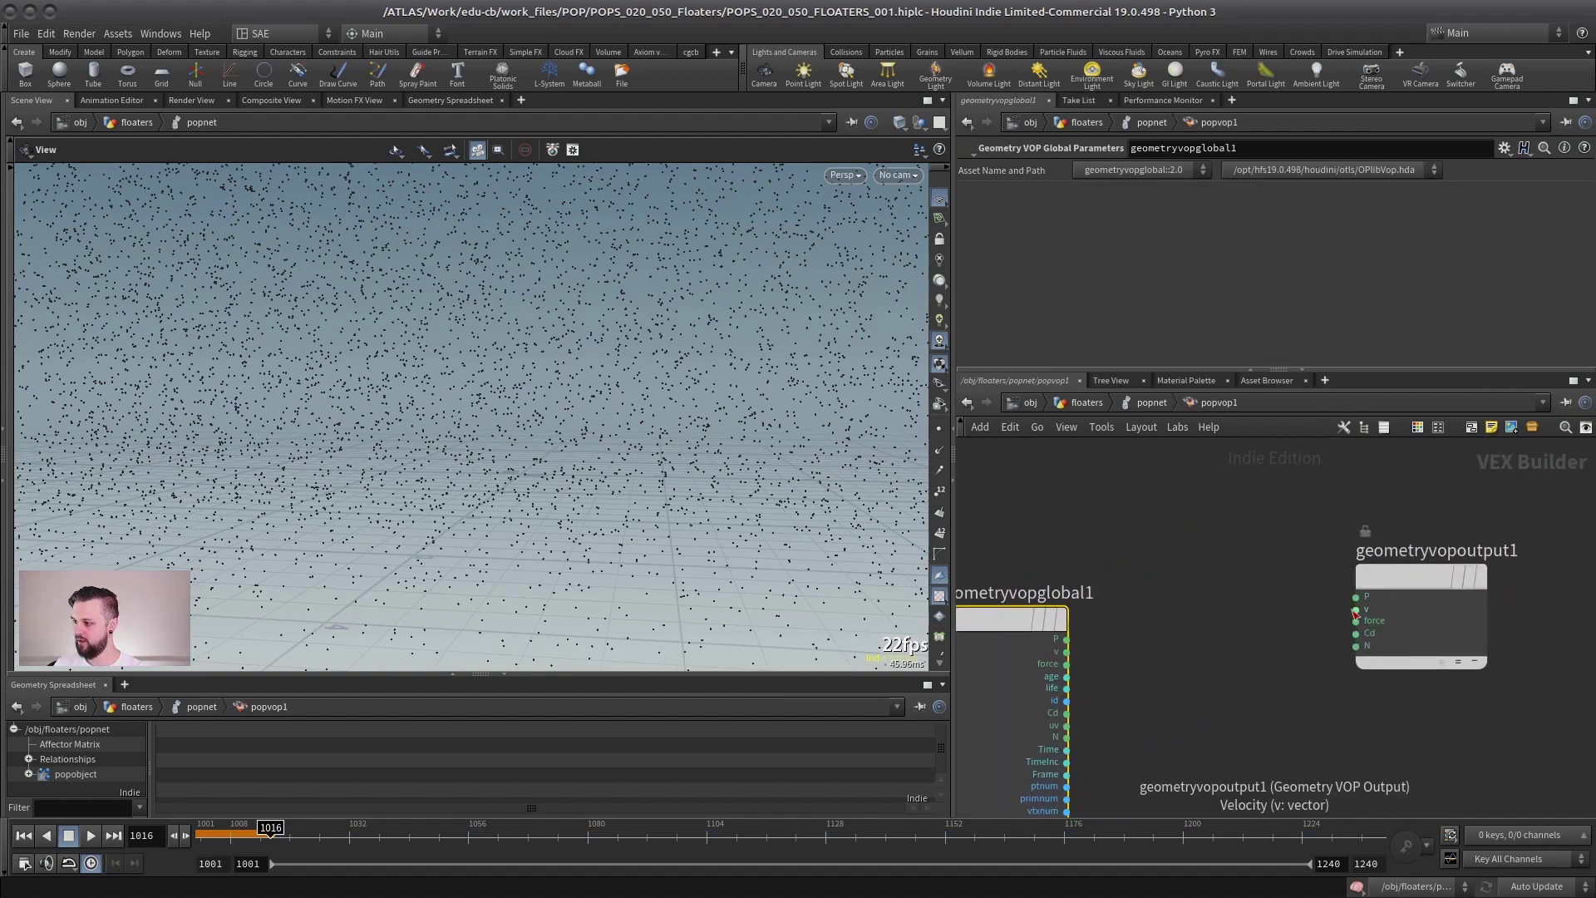
key(Tab)
text(c)
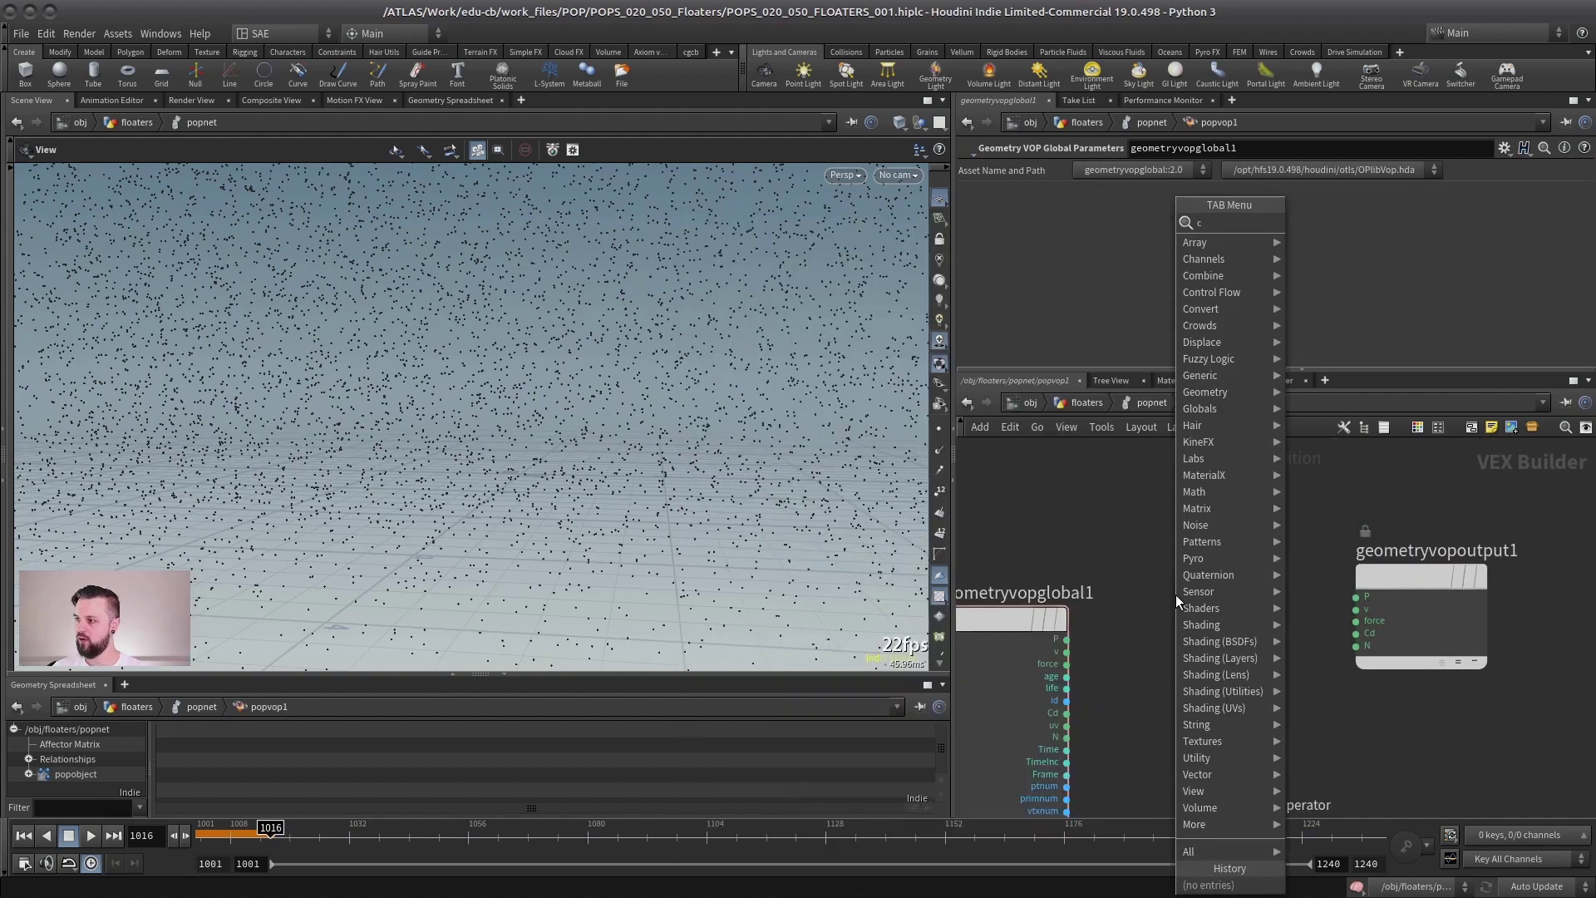
text(urln)
key(Return)
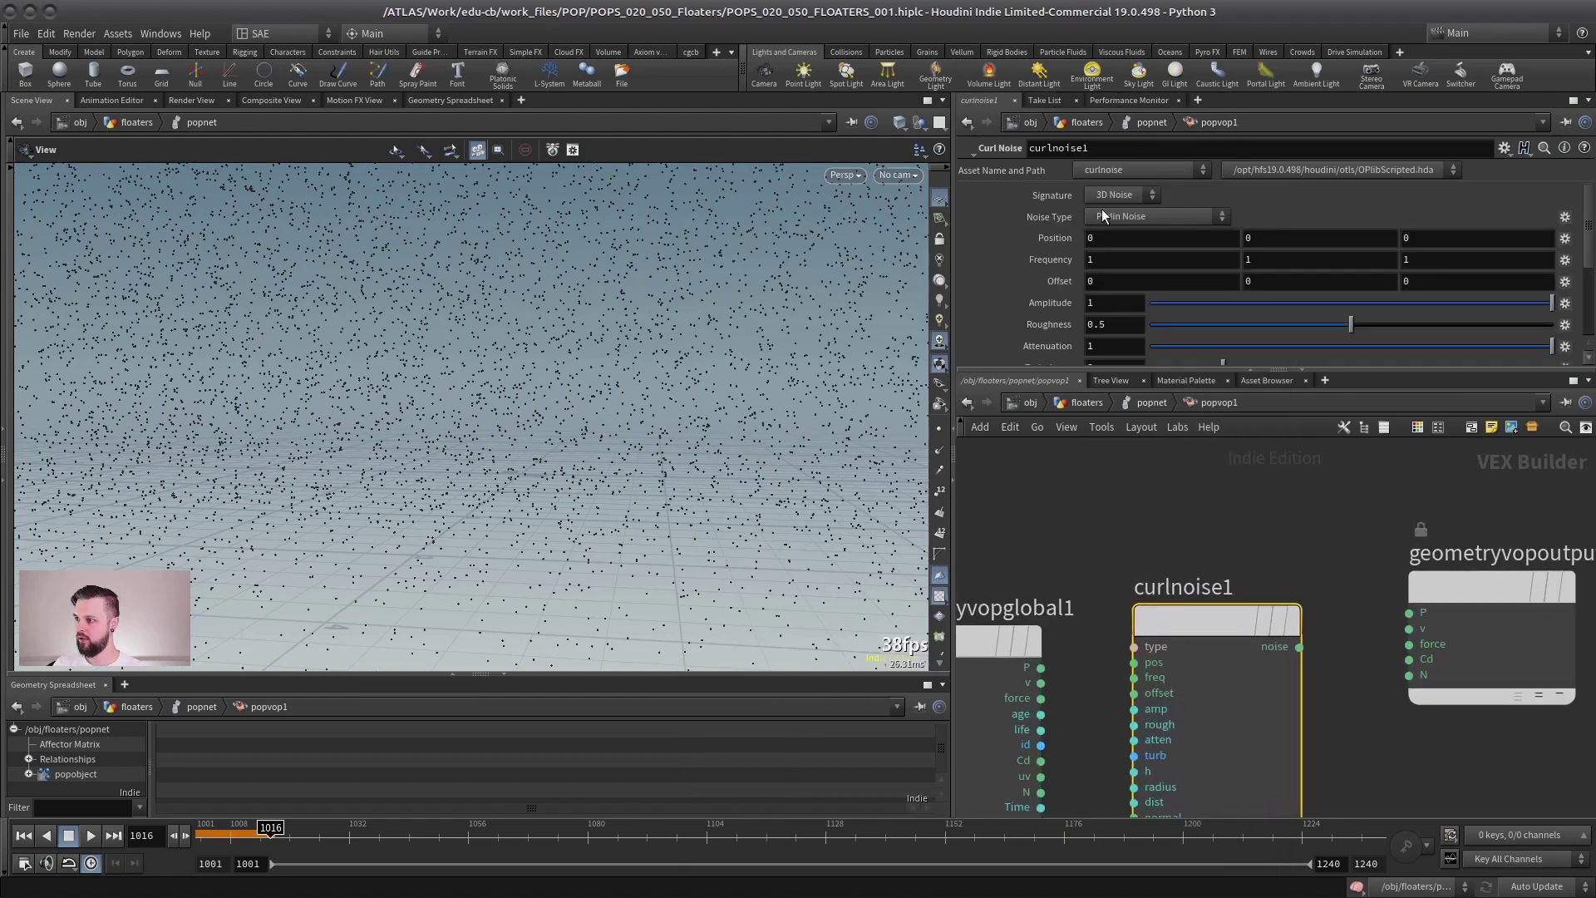
Wire the global P into the curl noise's pos and its noise into the output's v, and play the simulation
middle_drag(1081, 449, 1116, 516)
click(1100, 599)
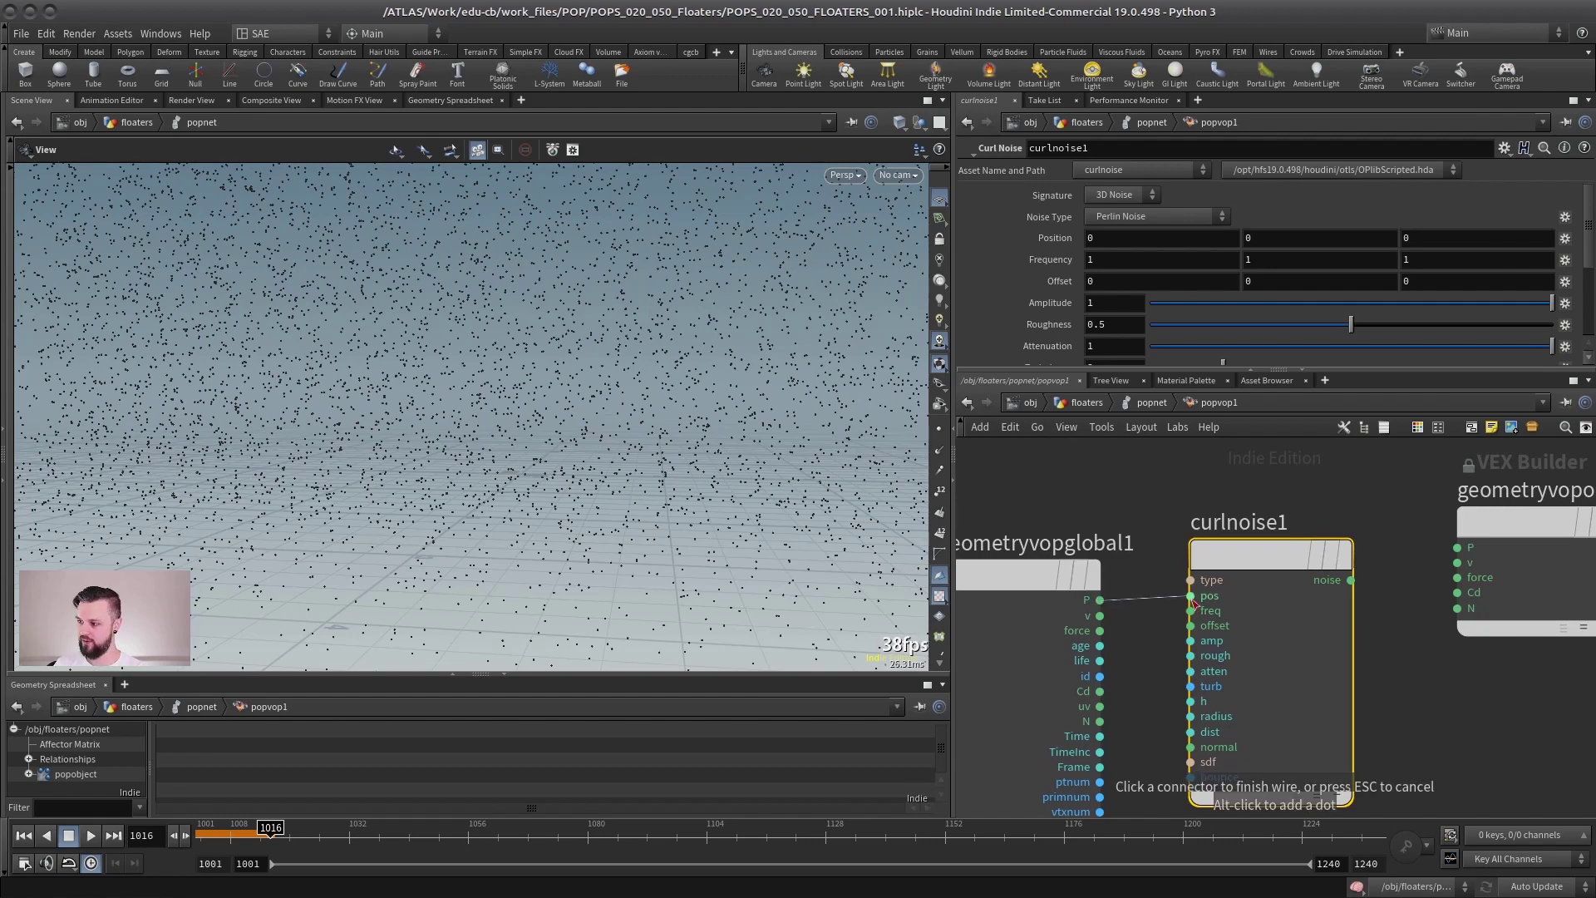
click(1192, 597)
middle_drag(1309, 511, 1182, 534)
click(1225, 603)
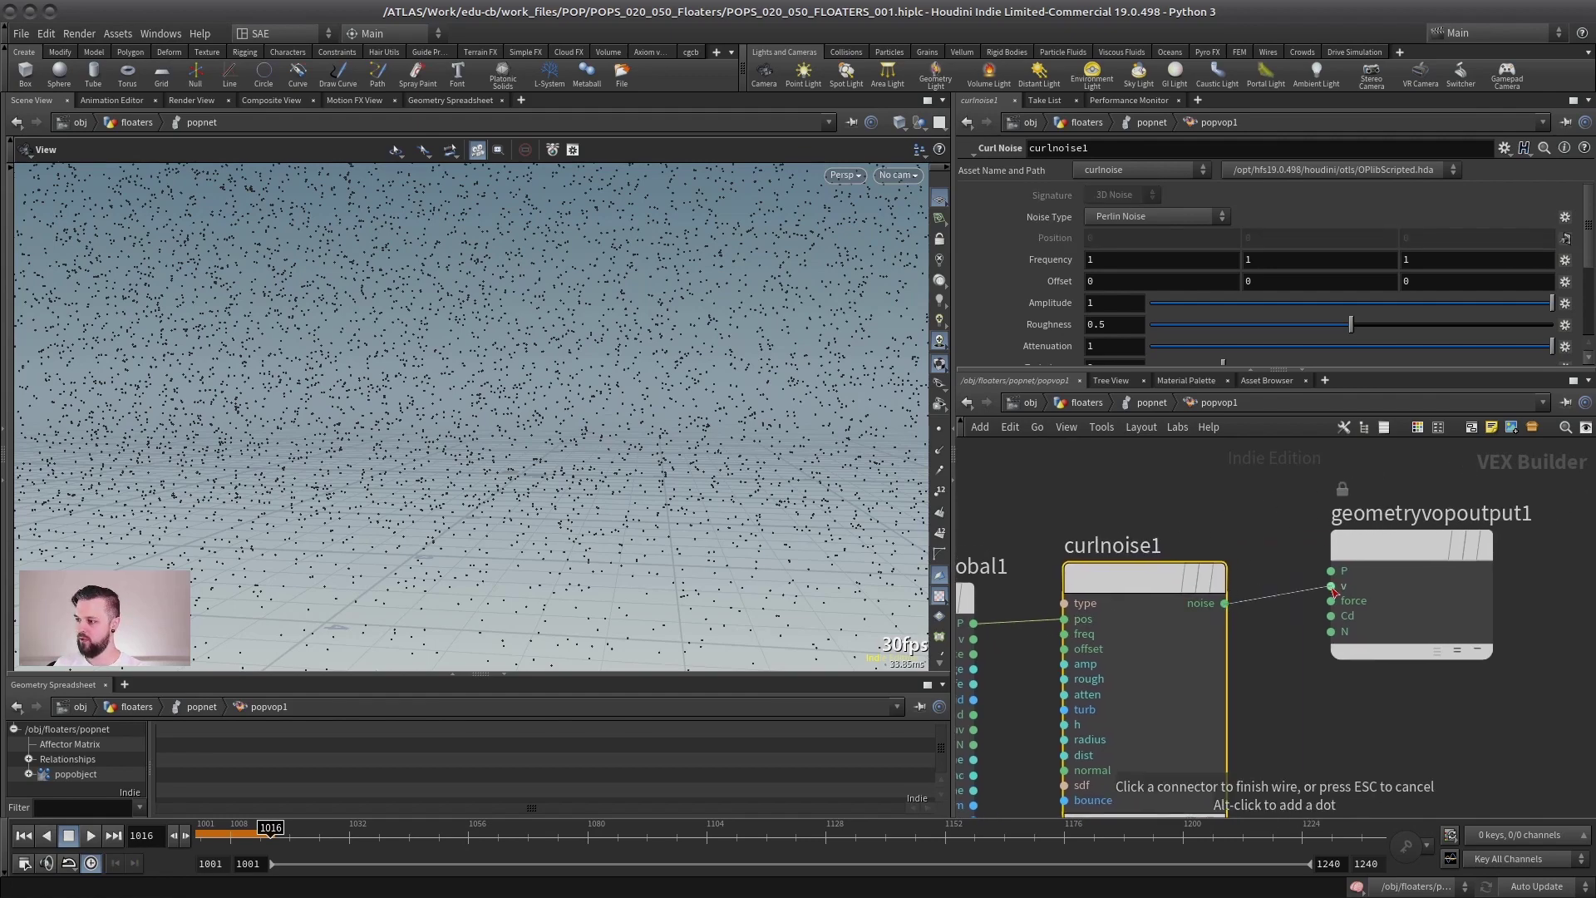
click(1331, 586)
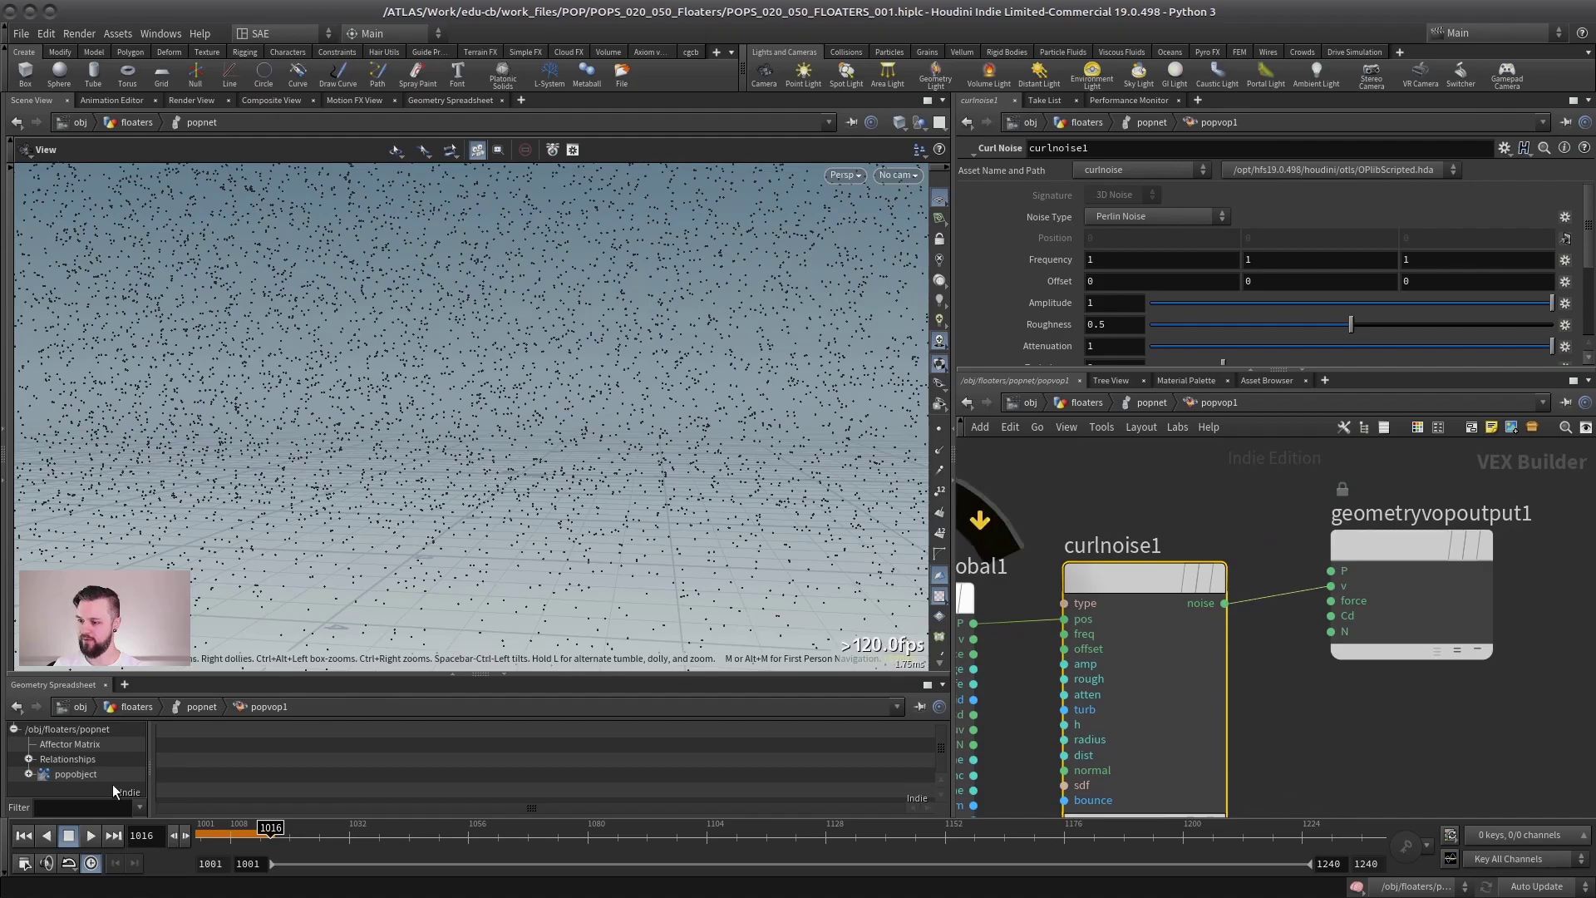
key(Up)
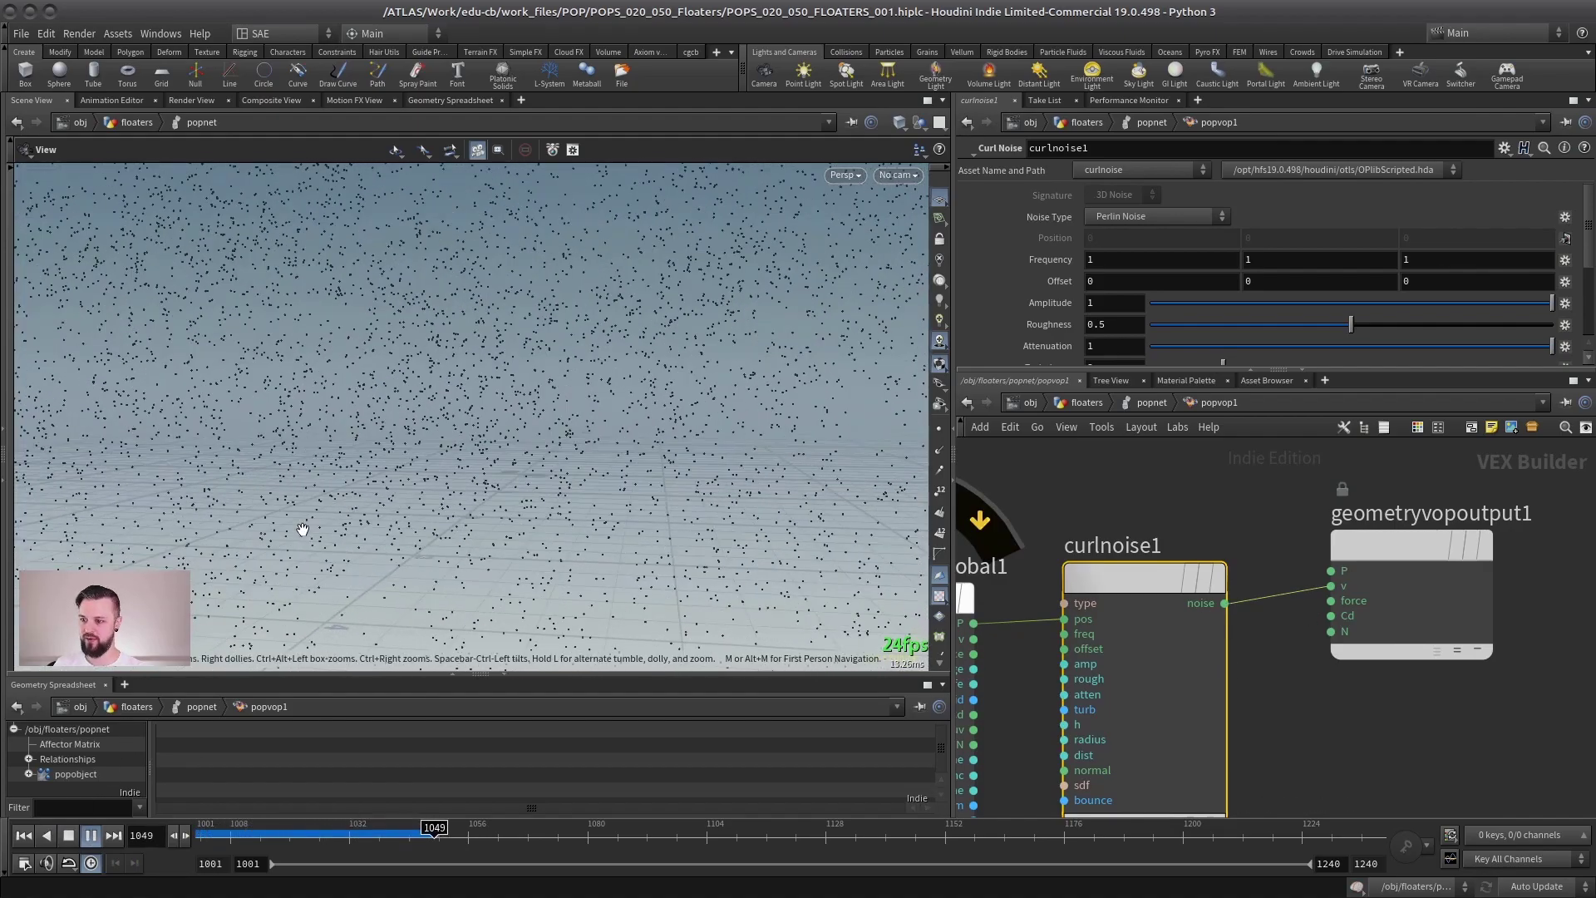
click(90, 835)
Promote the curl noise's Frequency and Amplitude to parameters on the POP VOP node
drag(1278, 370, 1277, 457)
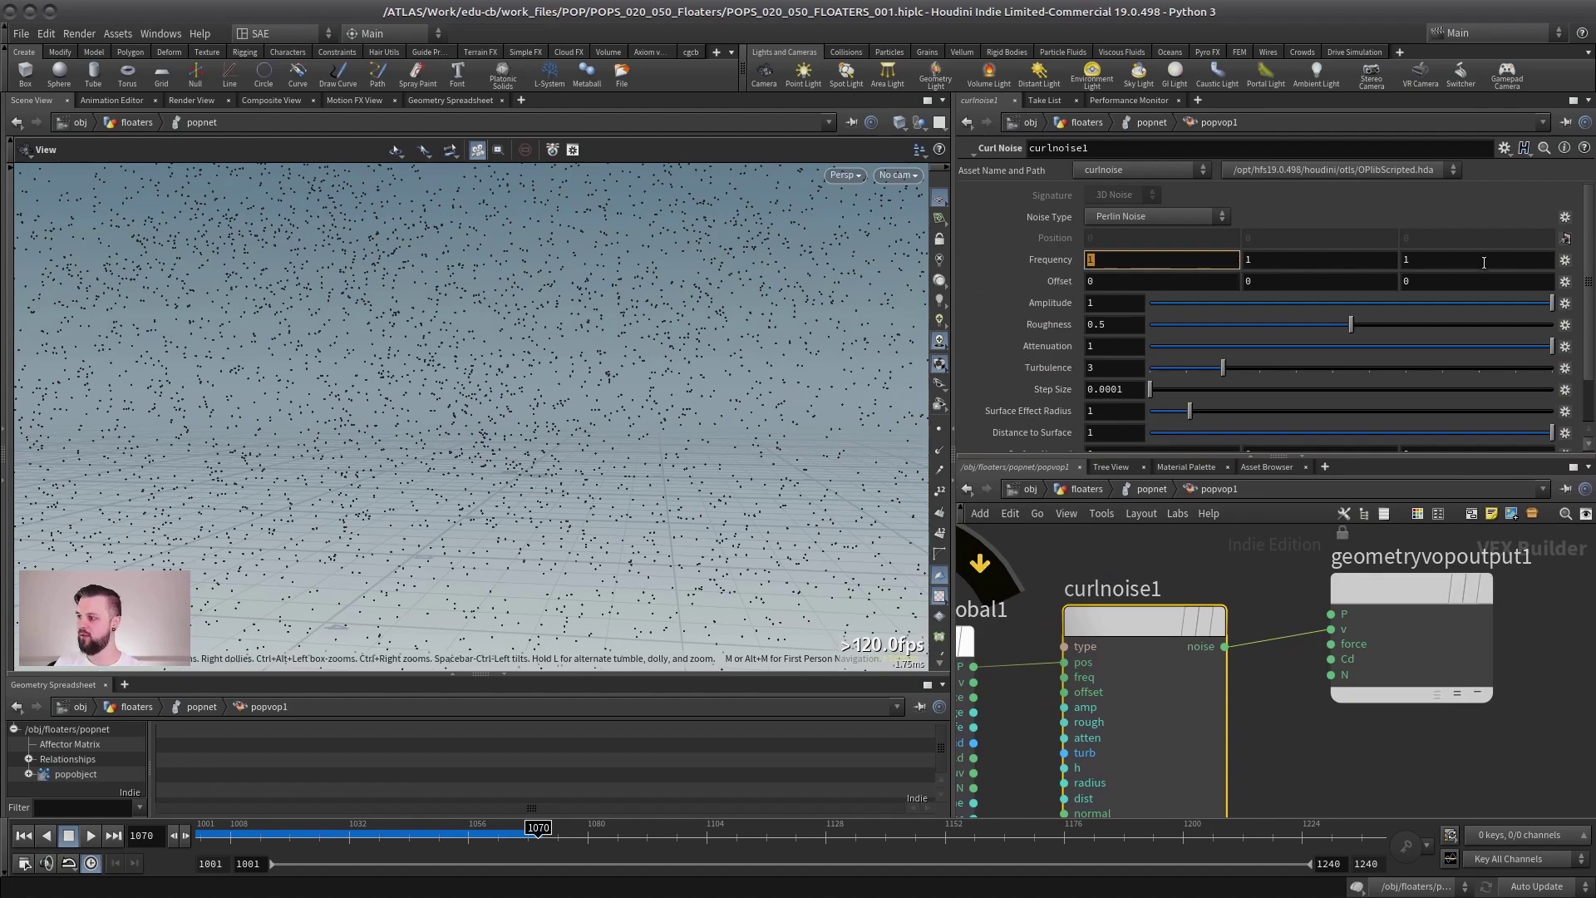
scroll(1232, 557, down, 3)
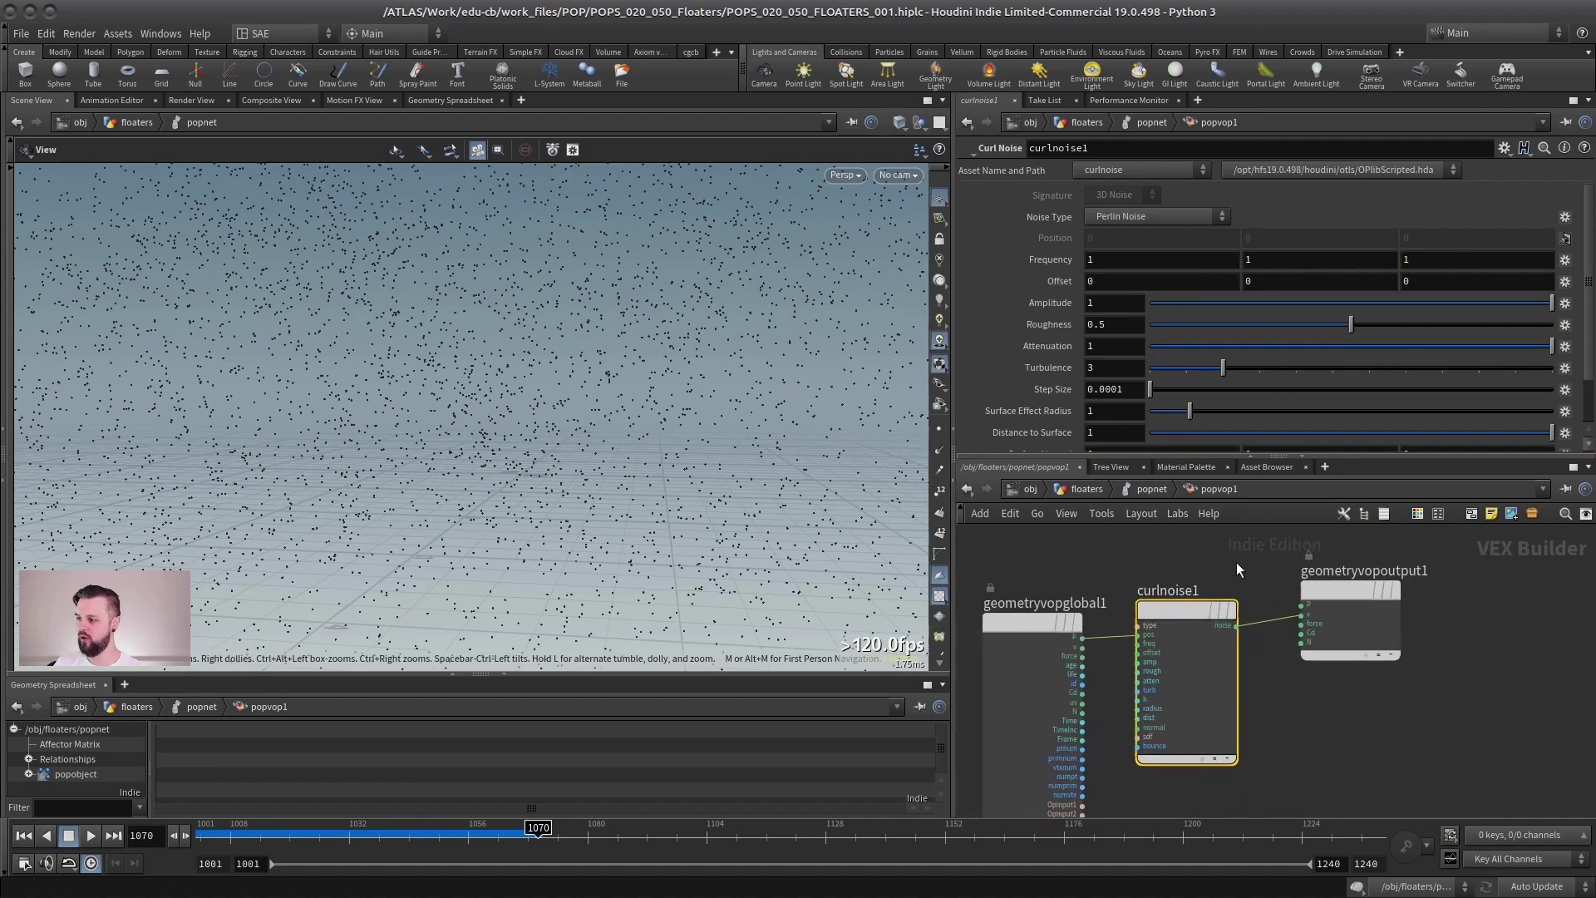
click(1569, 261)
click(1525, 268)
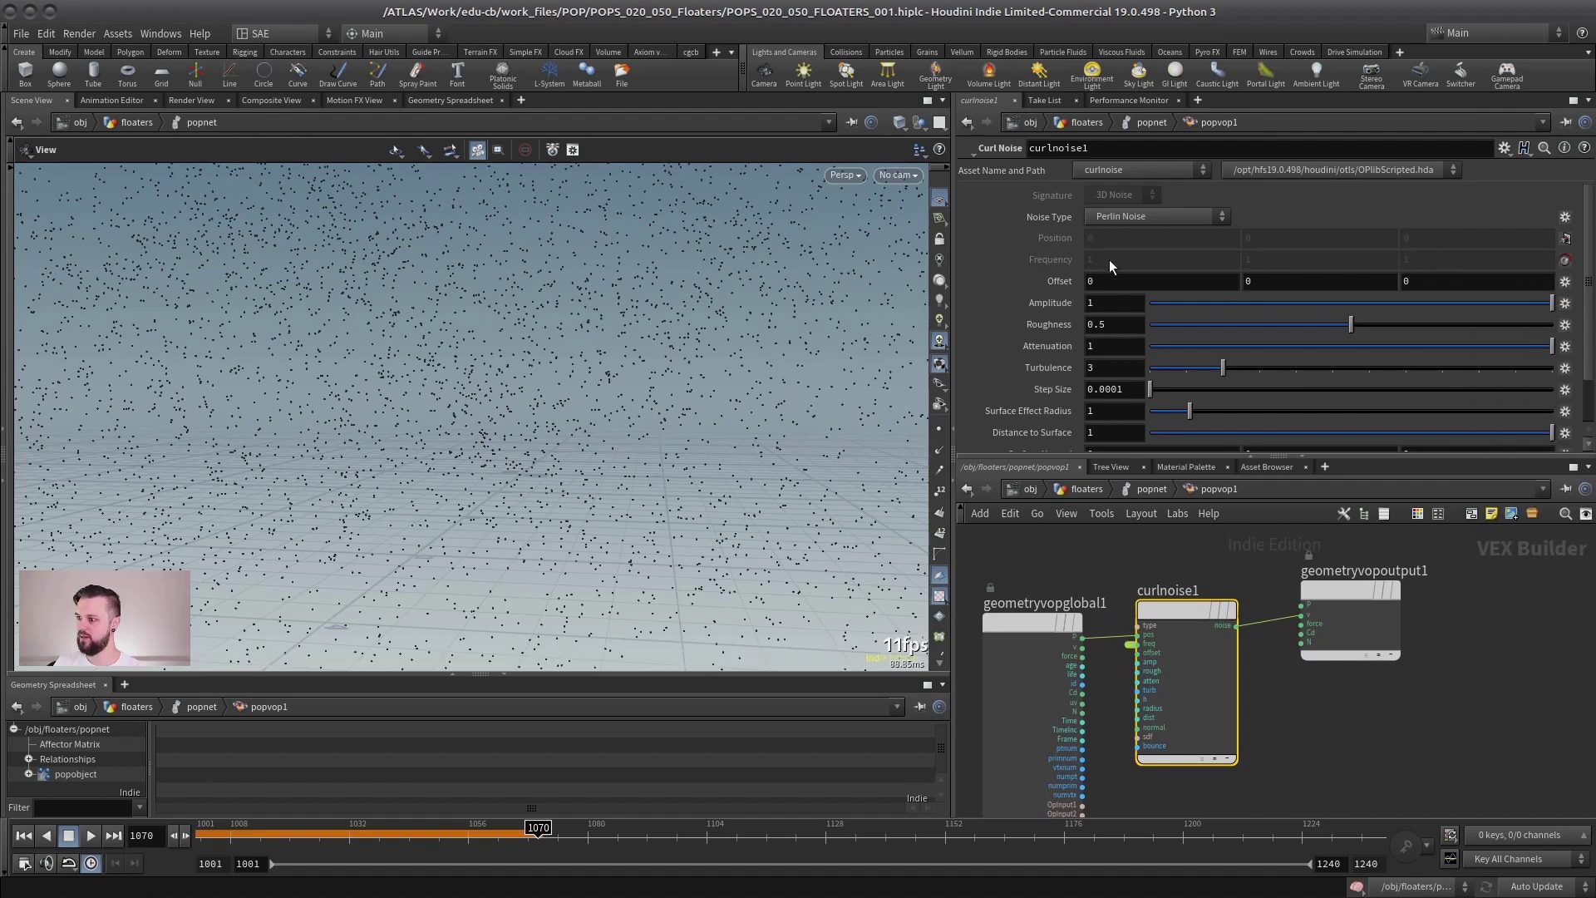
click(1564, 303)
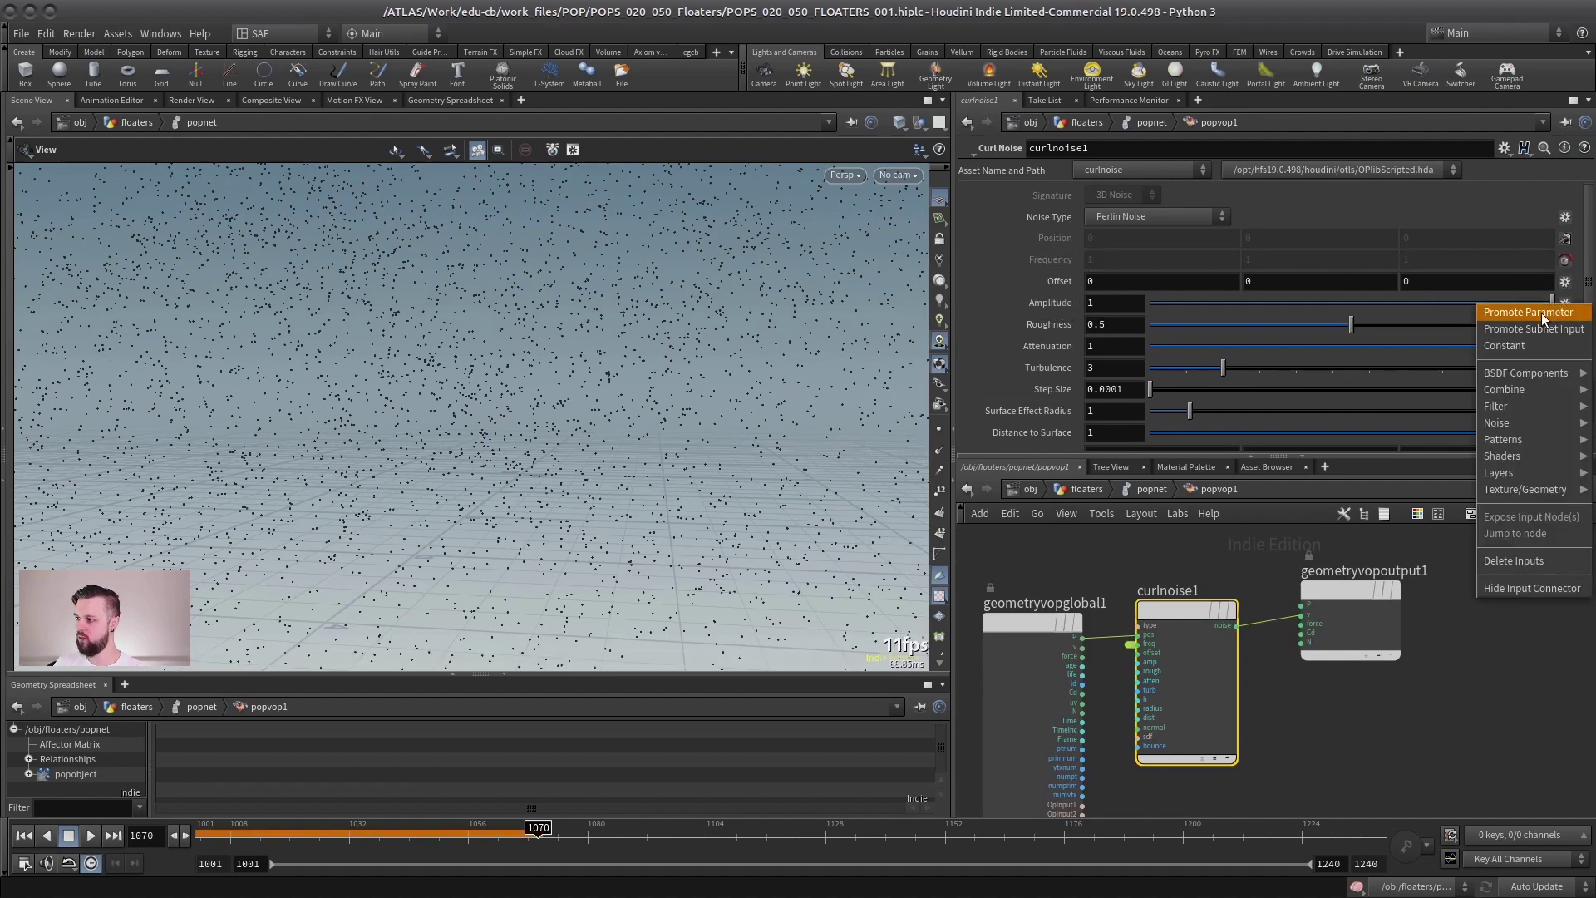
click(1541, 313)
Return to the popnet level and set the POP VOP's Frequency to 5, 5, 5
click(1139, 489)
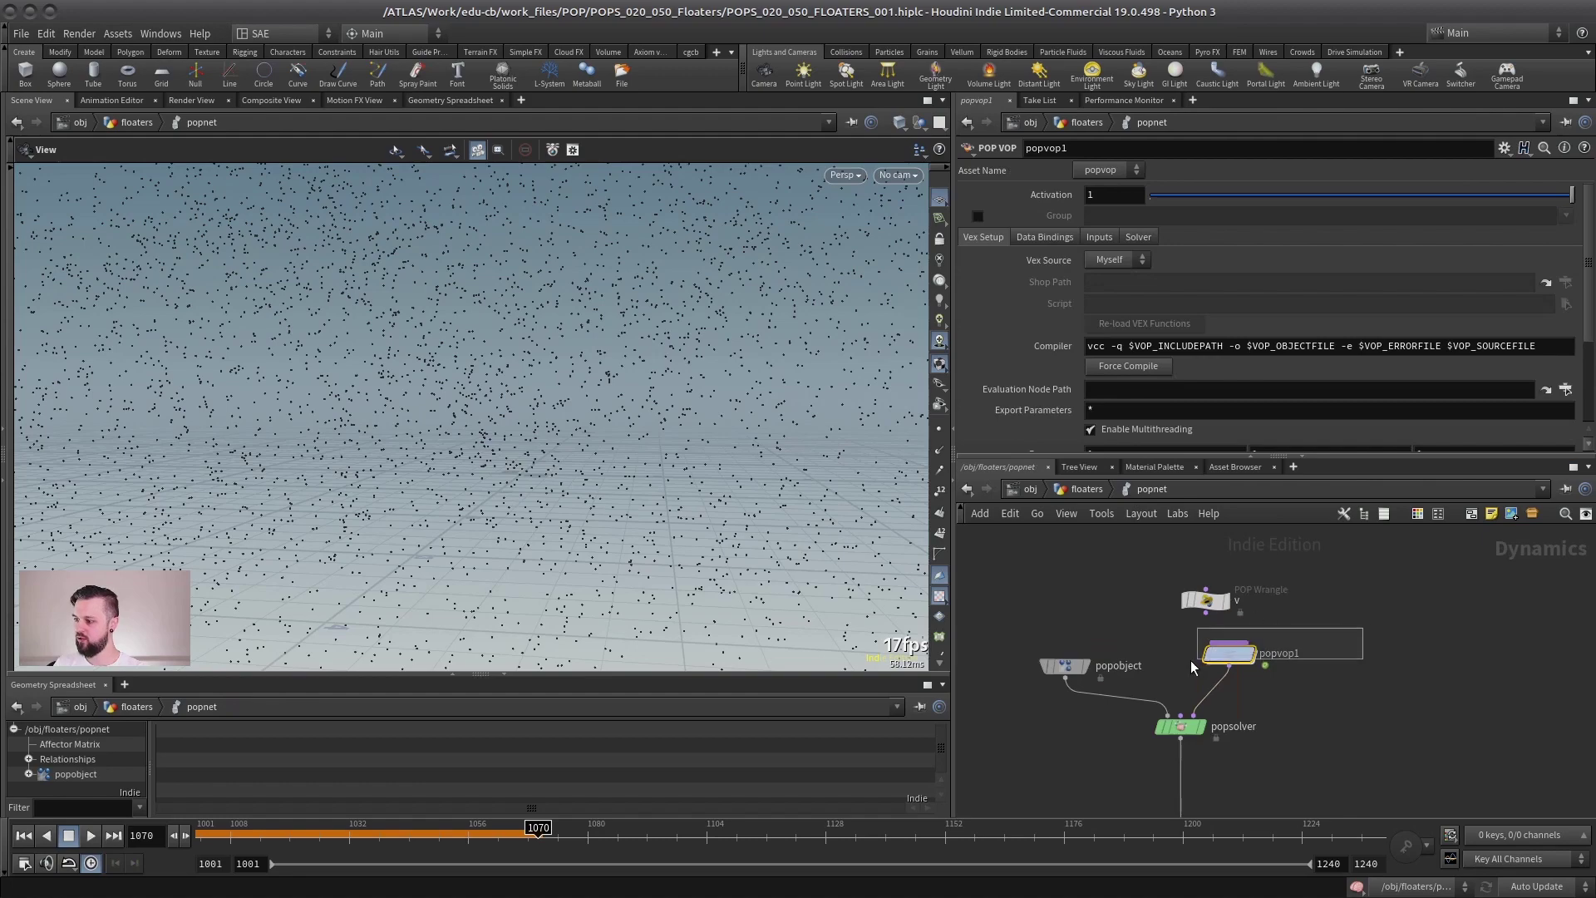
drag(1227, 653, 1255, 653)
drag(1124, 456, 1213, 623)
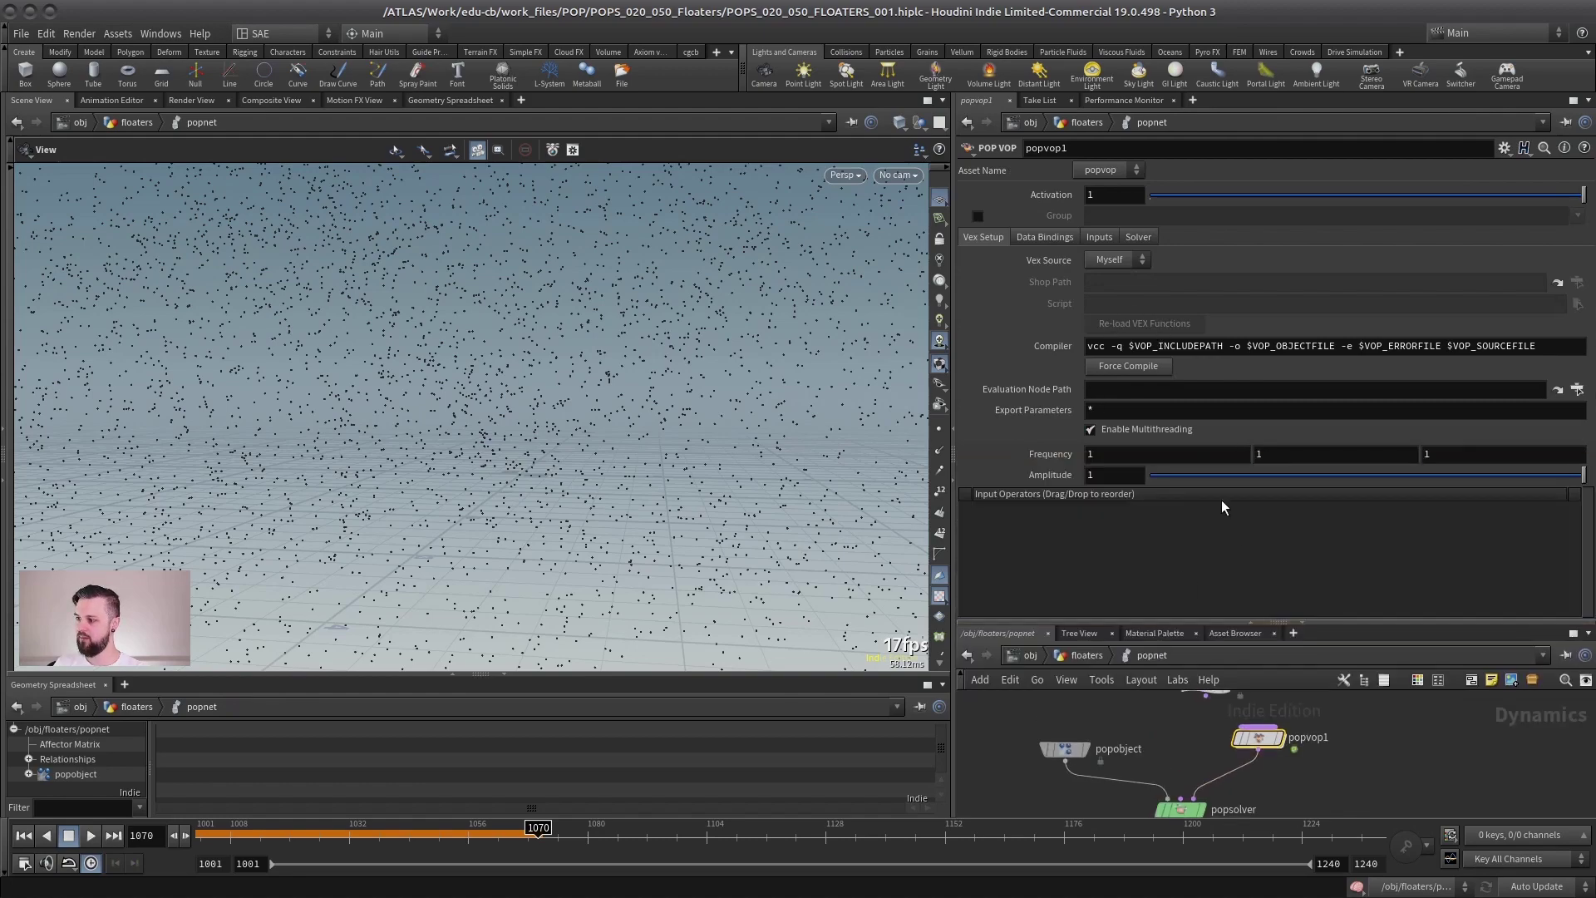
click(1096, 453)
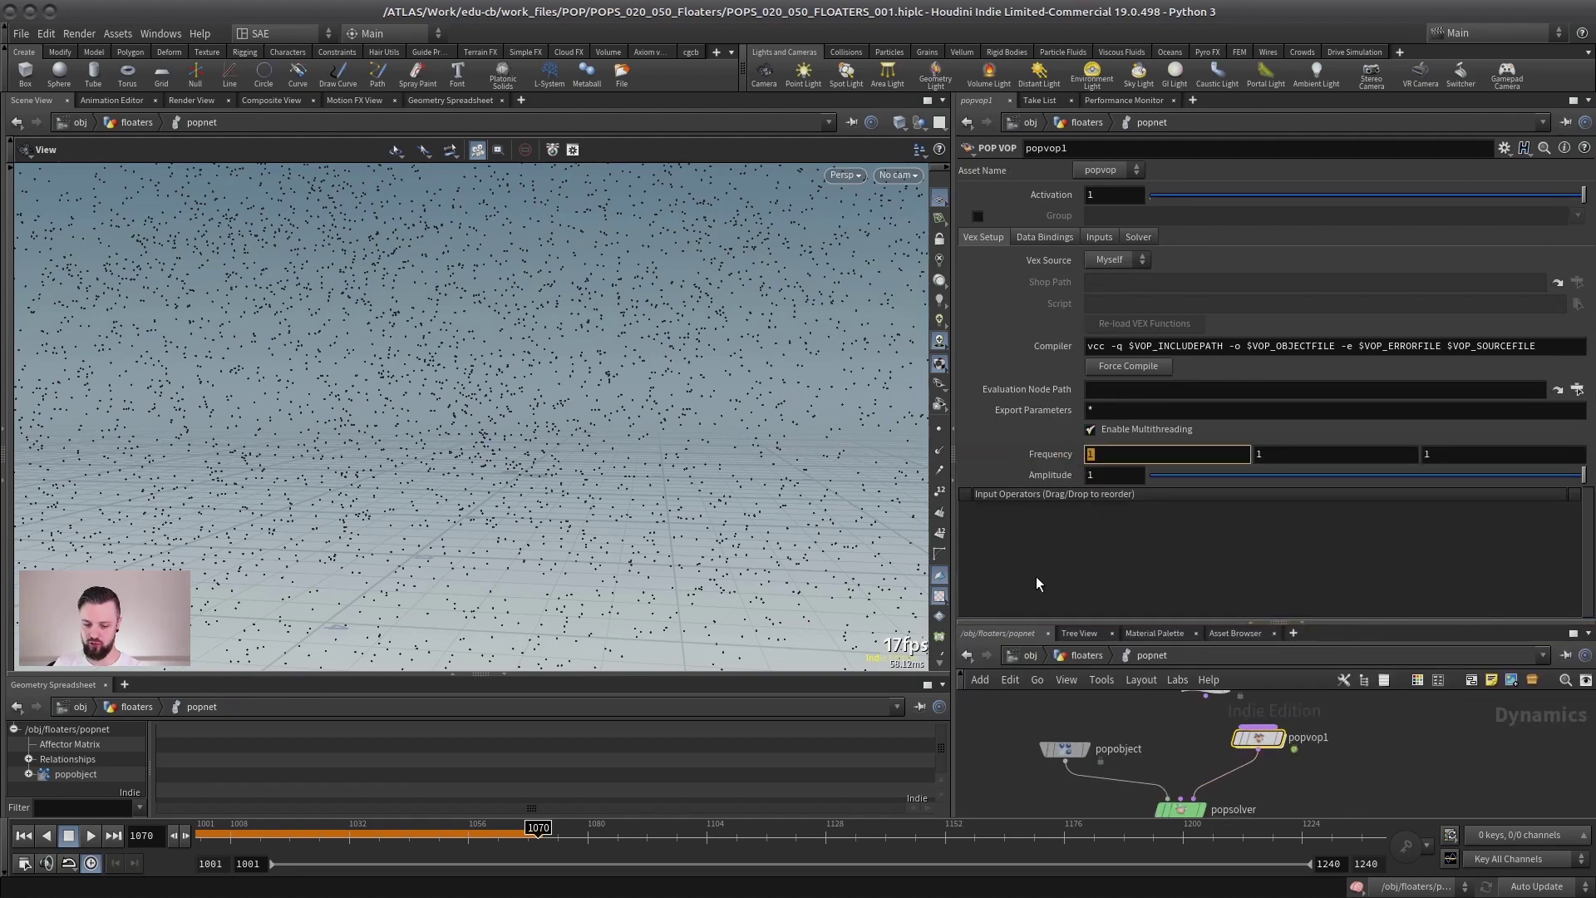
text(5)
key(Tab)
text(5)
key(Tab)
text(5)
key(Return)
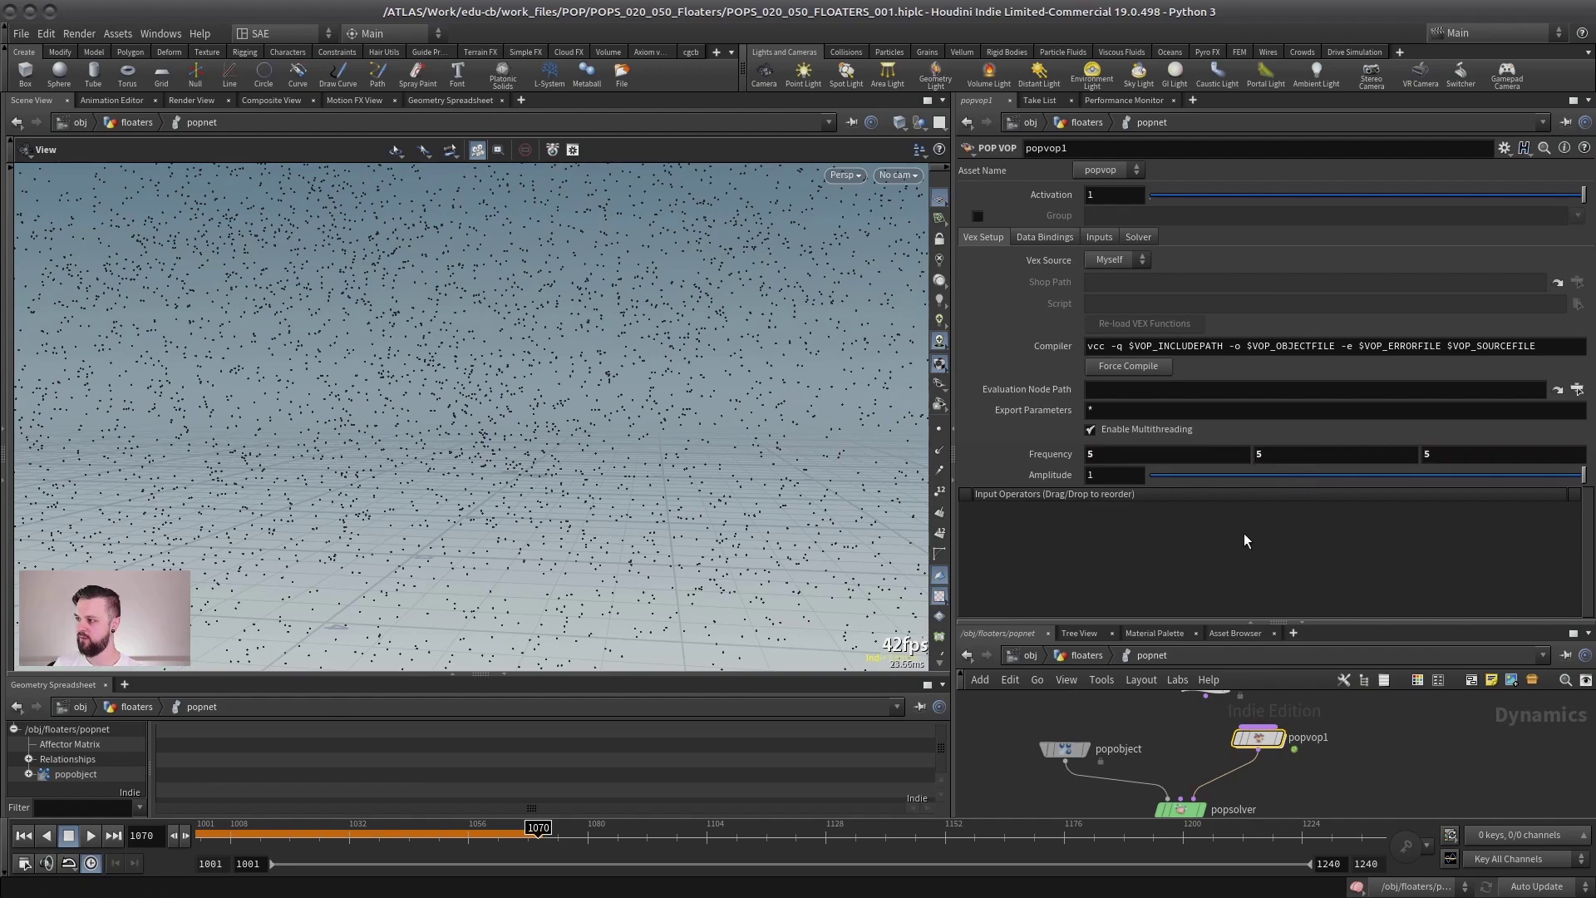
Set the POP VOP's Amplitude to .1, replay the simulation from the start and stop playback
click(1117, 474)
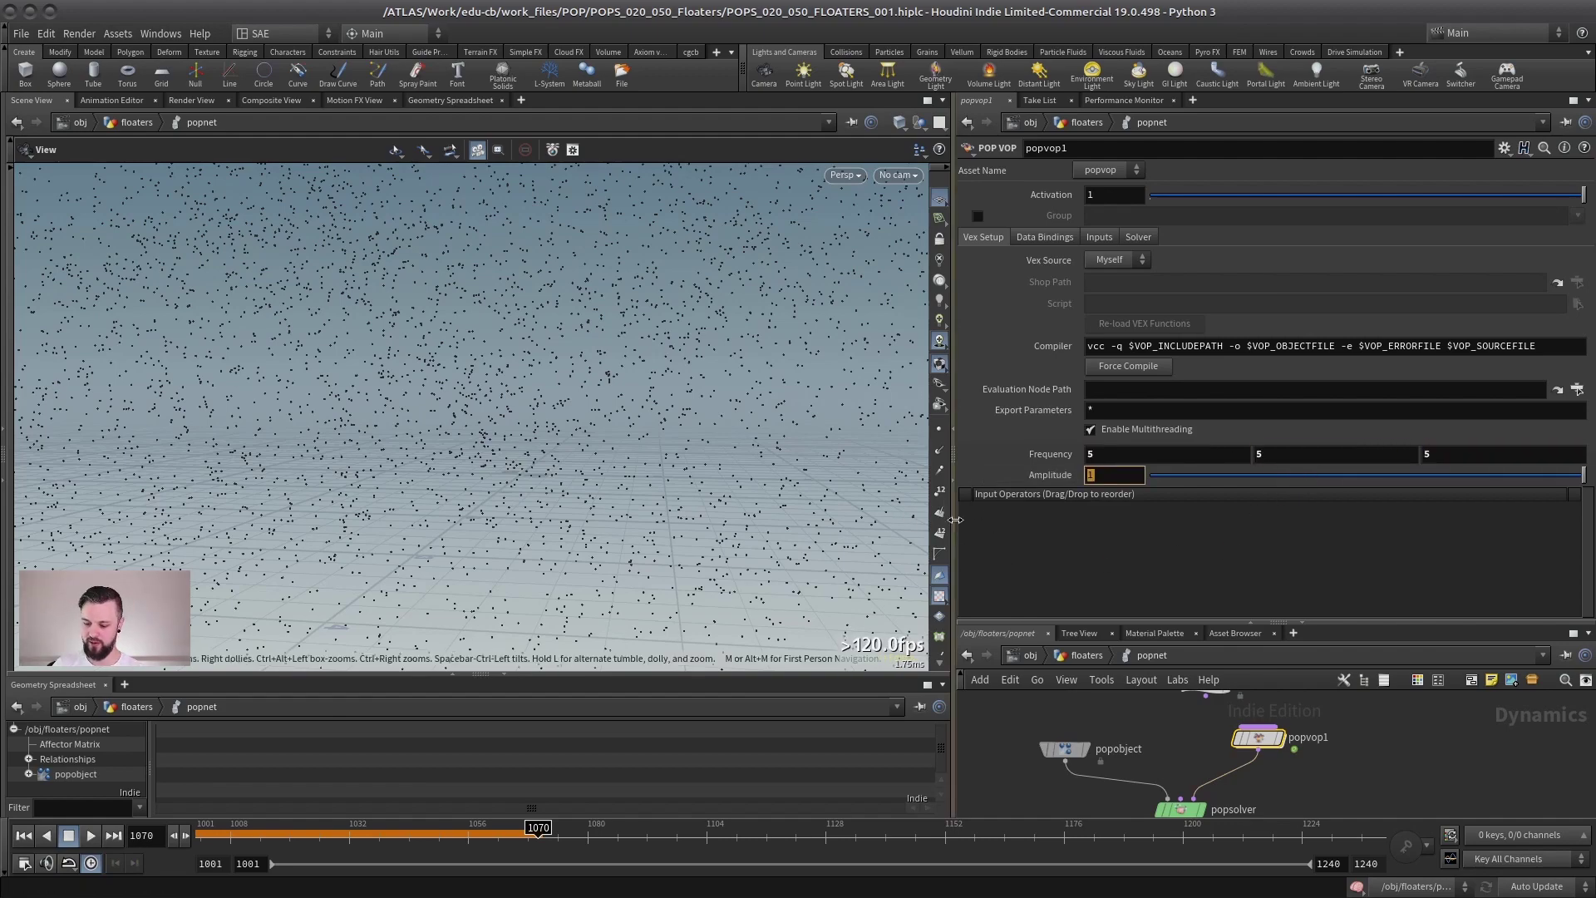
key(Return)
click(23, 835)
click(90, 836)
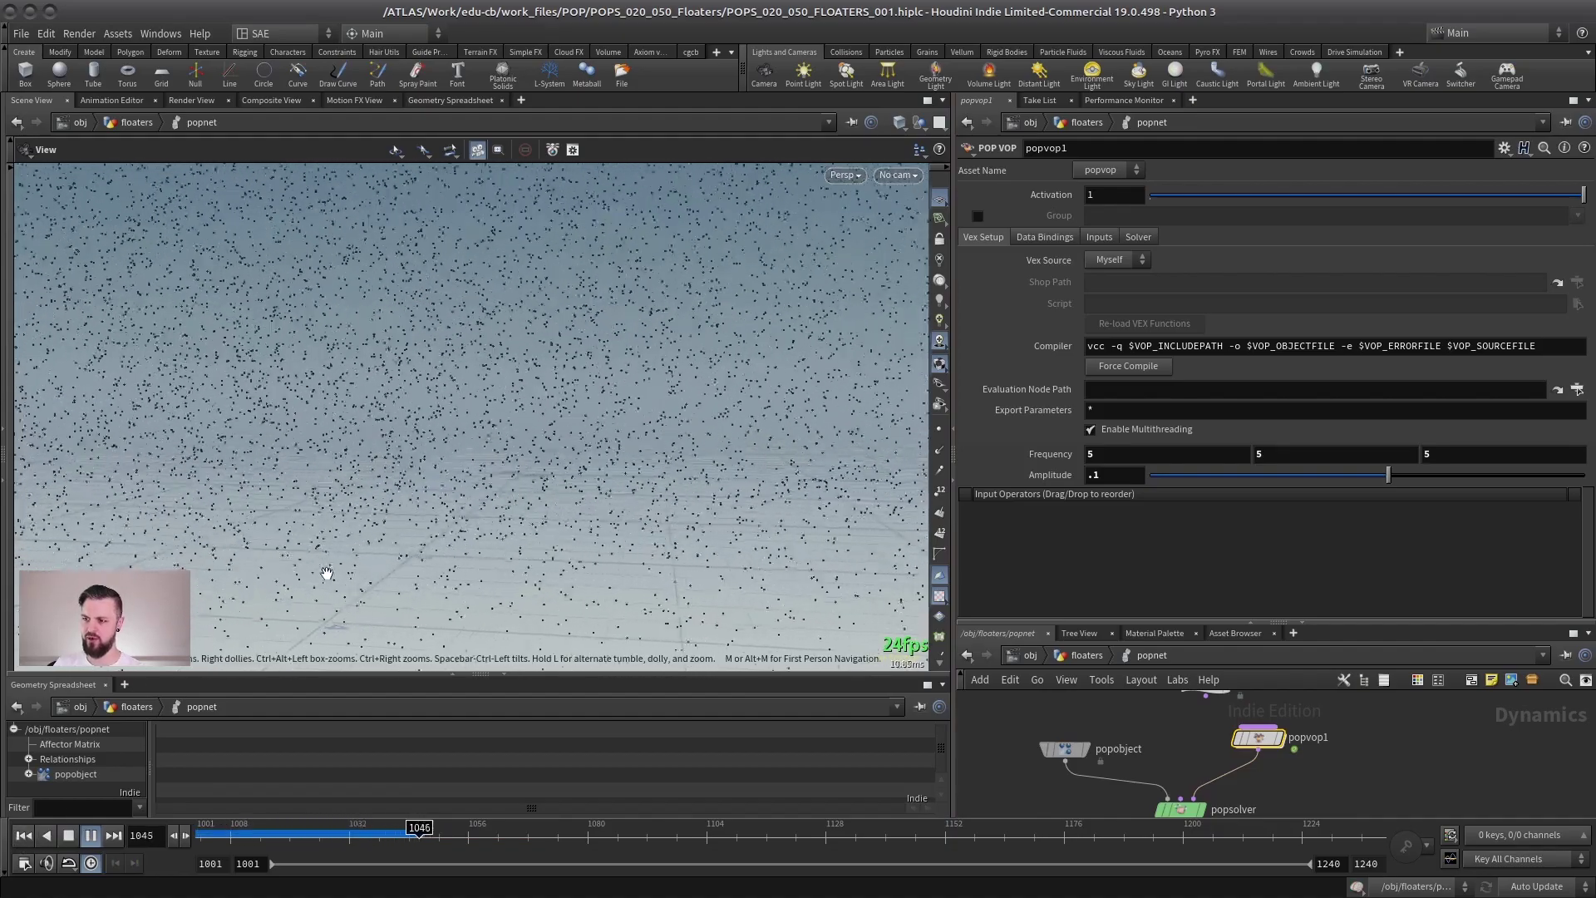
click(69, 835)
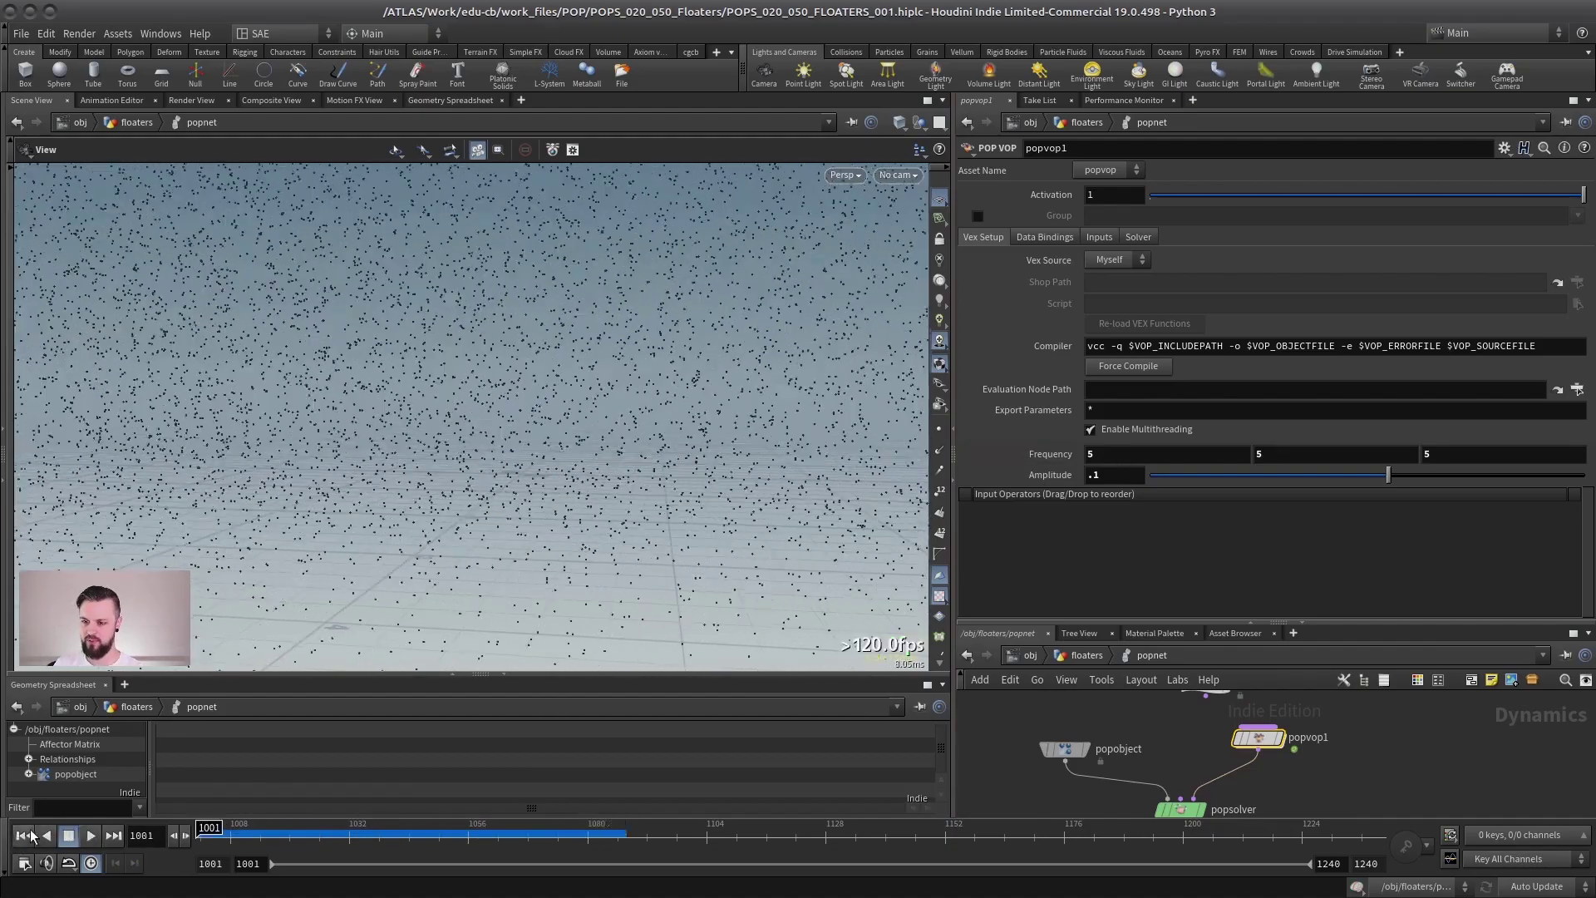
Lower the POP VOP's Amplitude to .05 and play the simulation again
click(1095, 474)
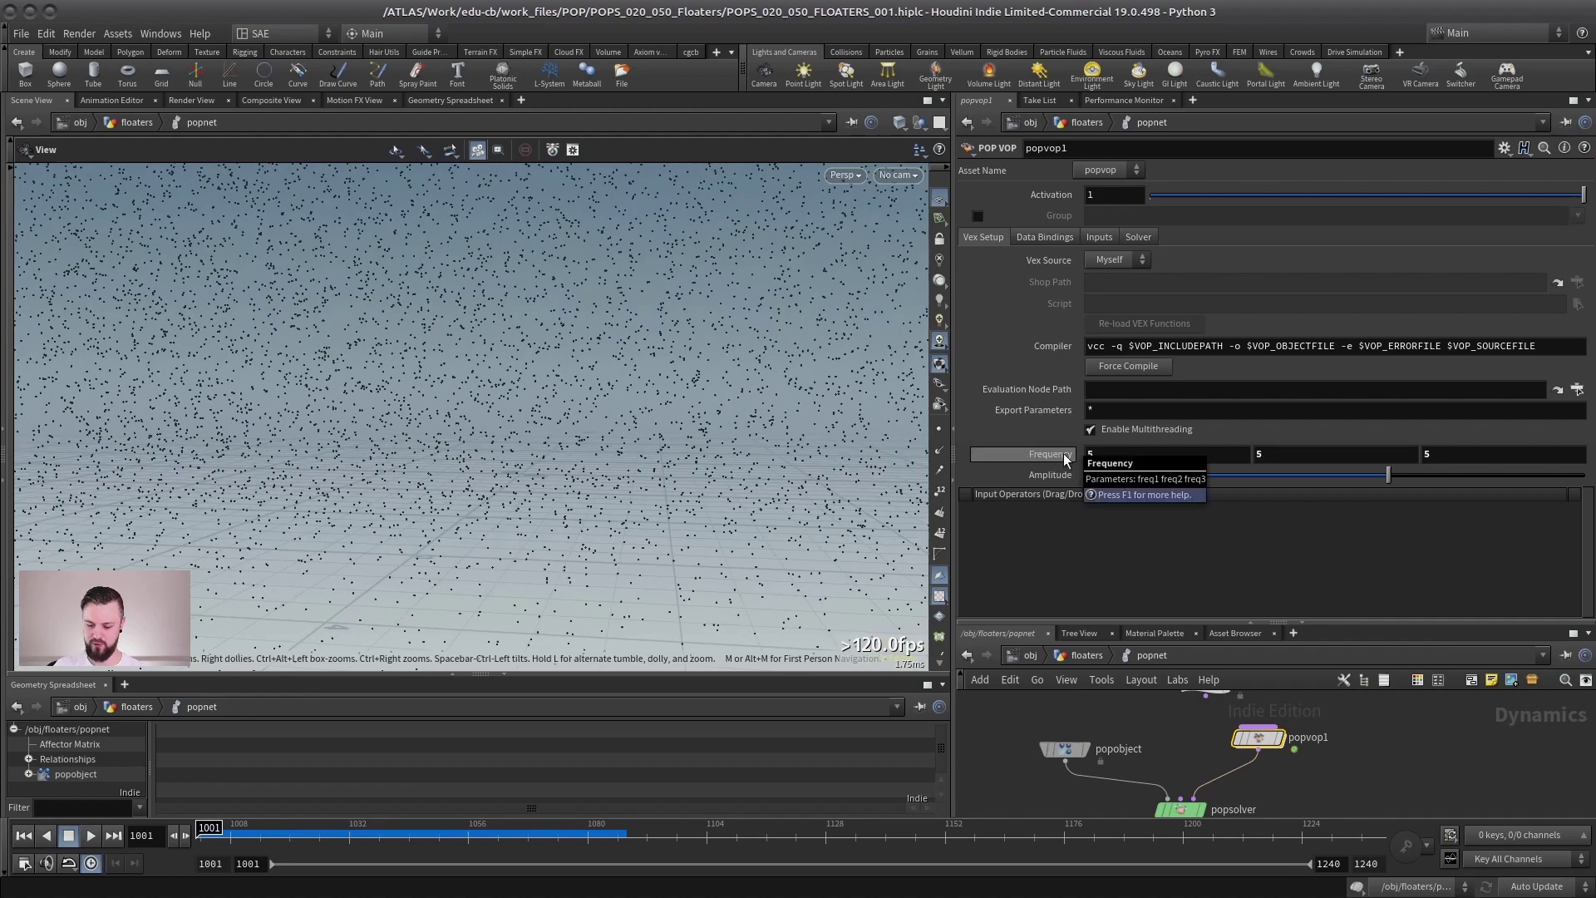
key(Return)
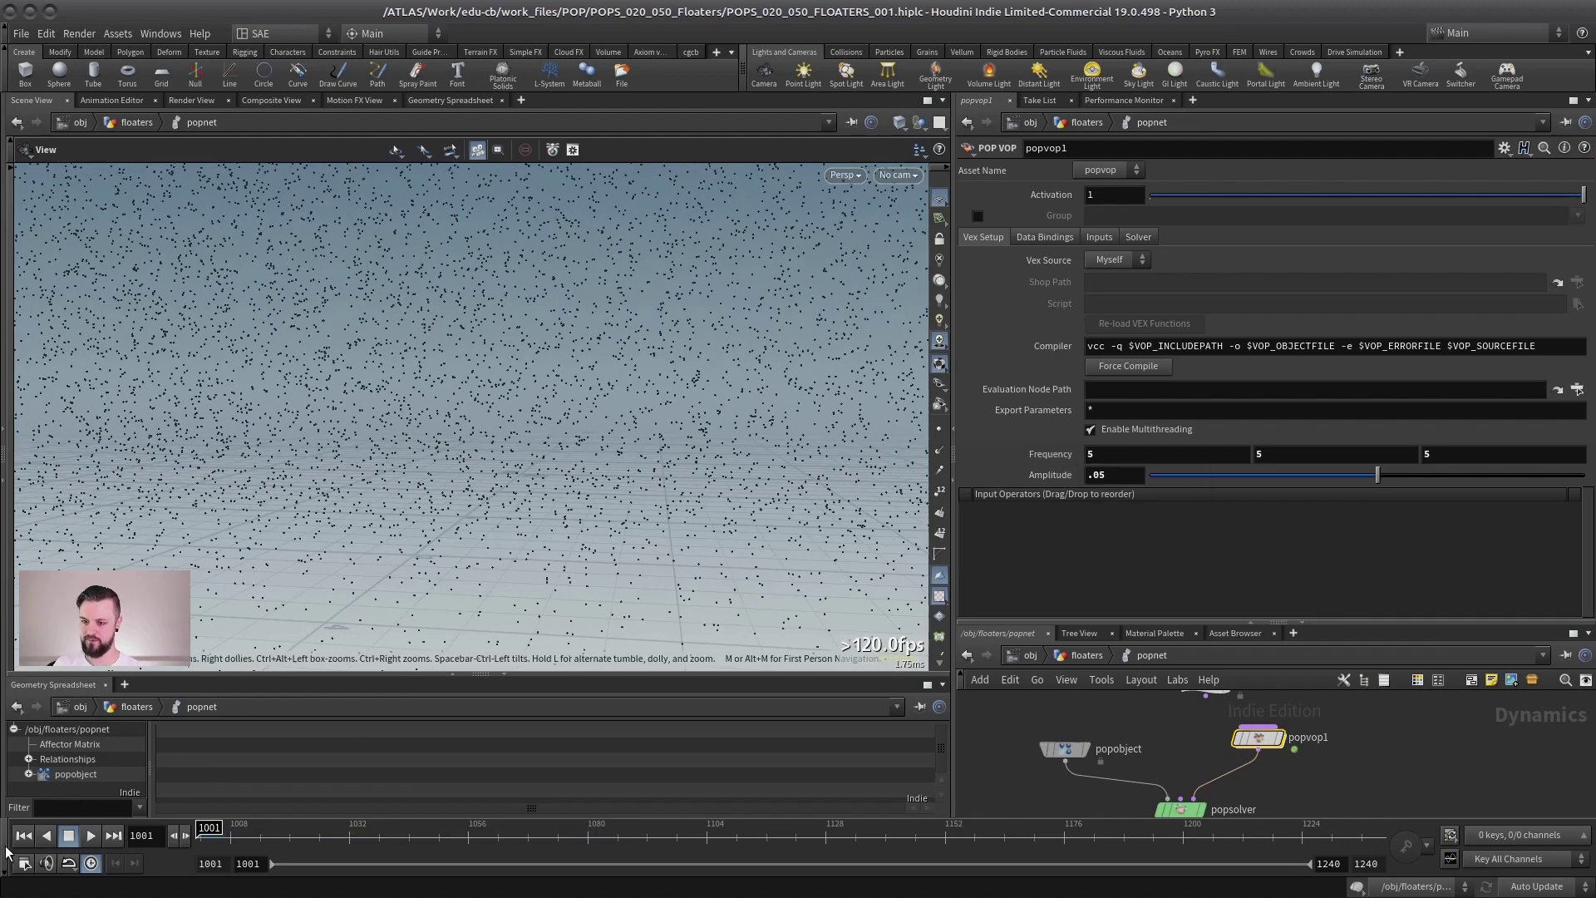
click(90, 836)
Set the POP VOP's Amplitude to .01 and stop the playback
key(BackSpace)
text(1)
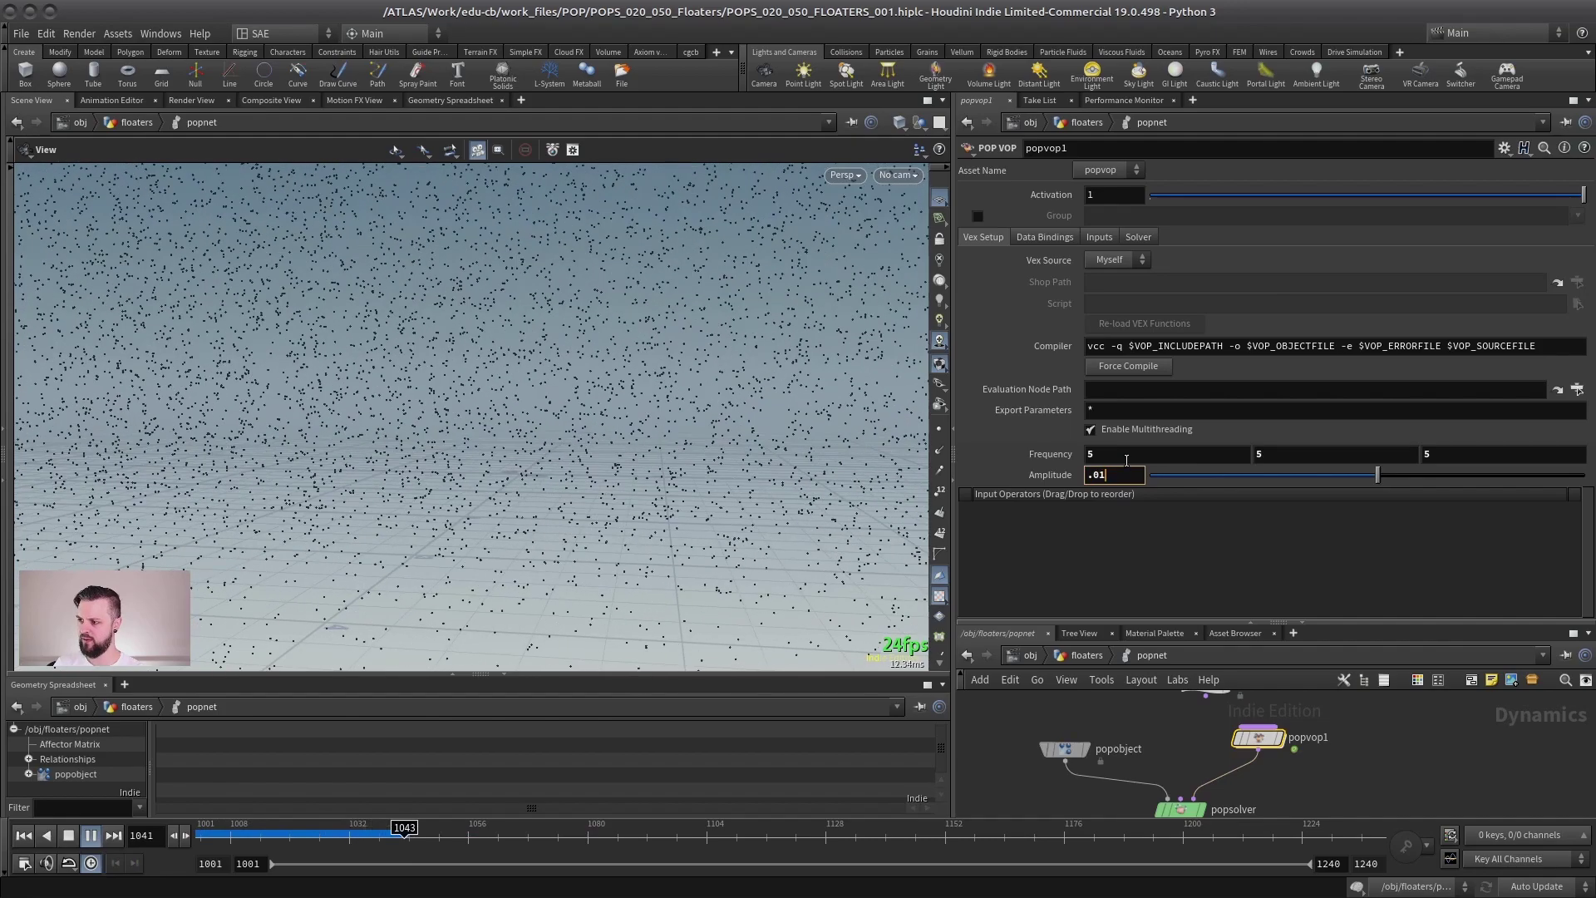
click(1097, 454)
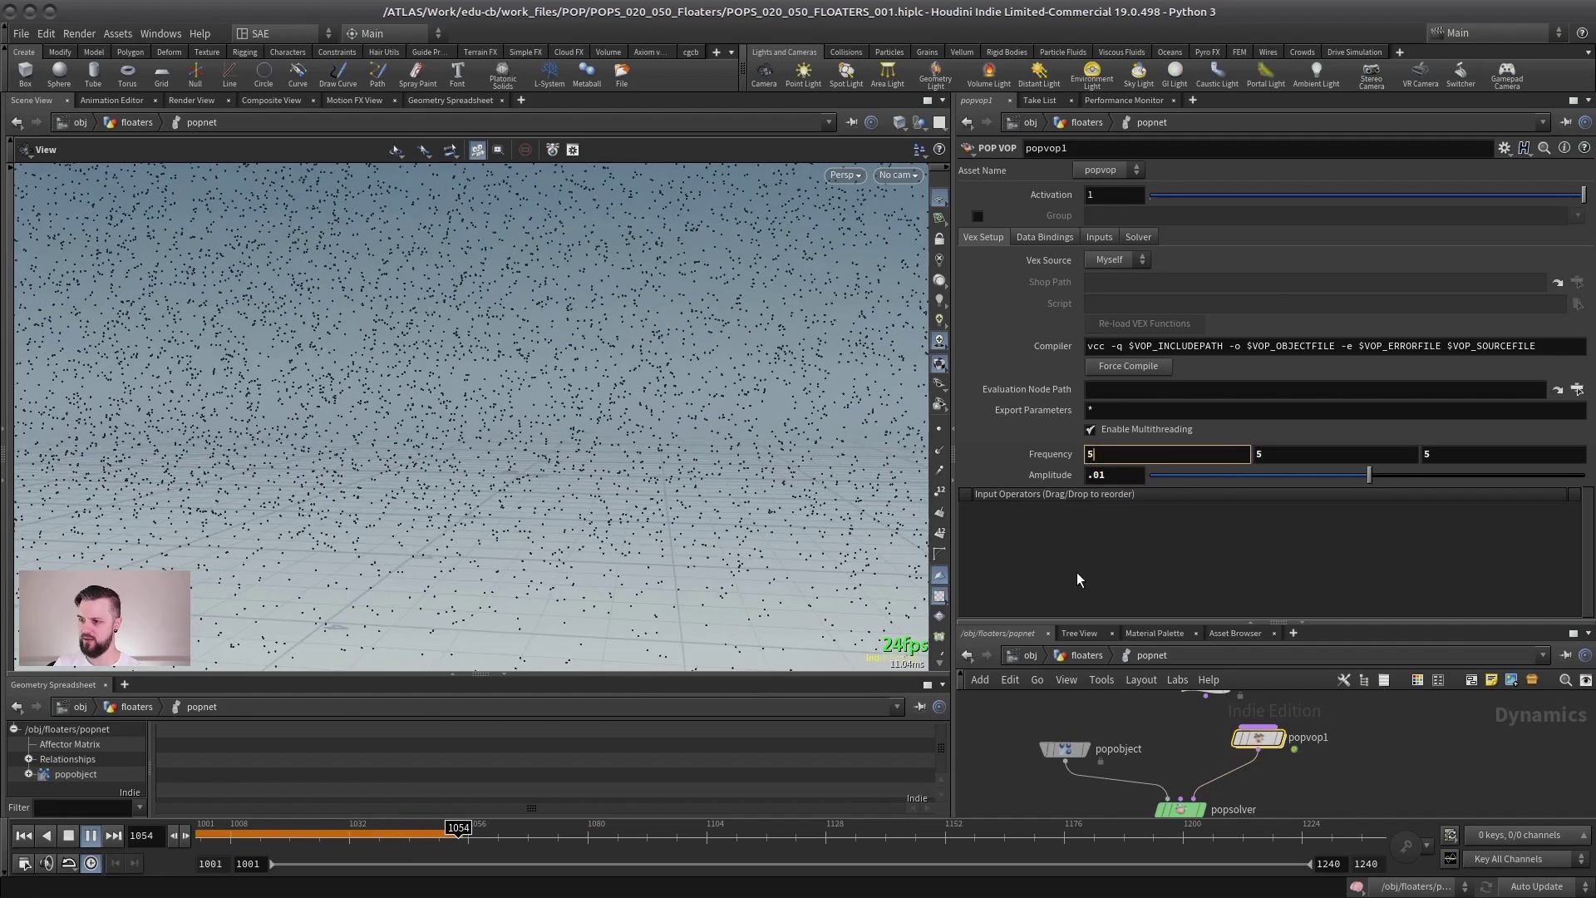
click(72, 835)
Compare the v wrangle's settings with the POP VOP's, and replay the simulation from the start to examine the particle motion
click(1210, 695)
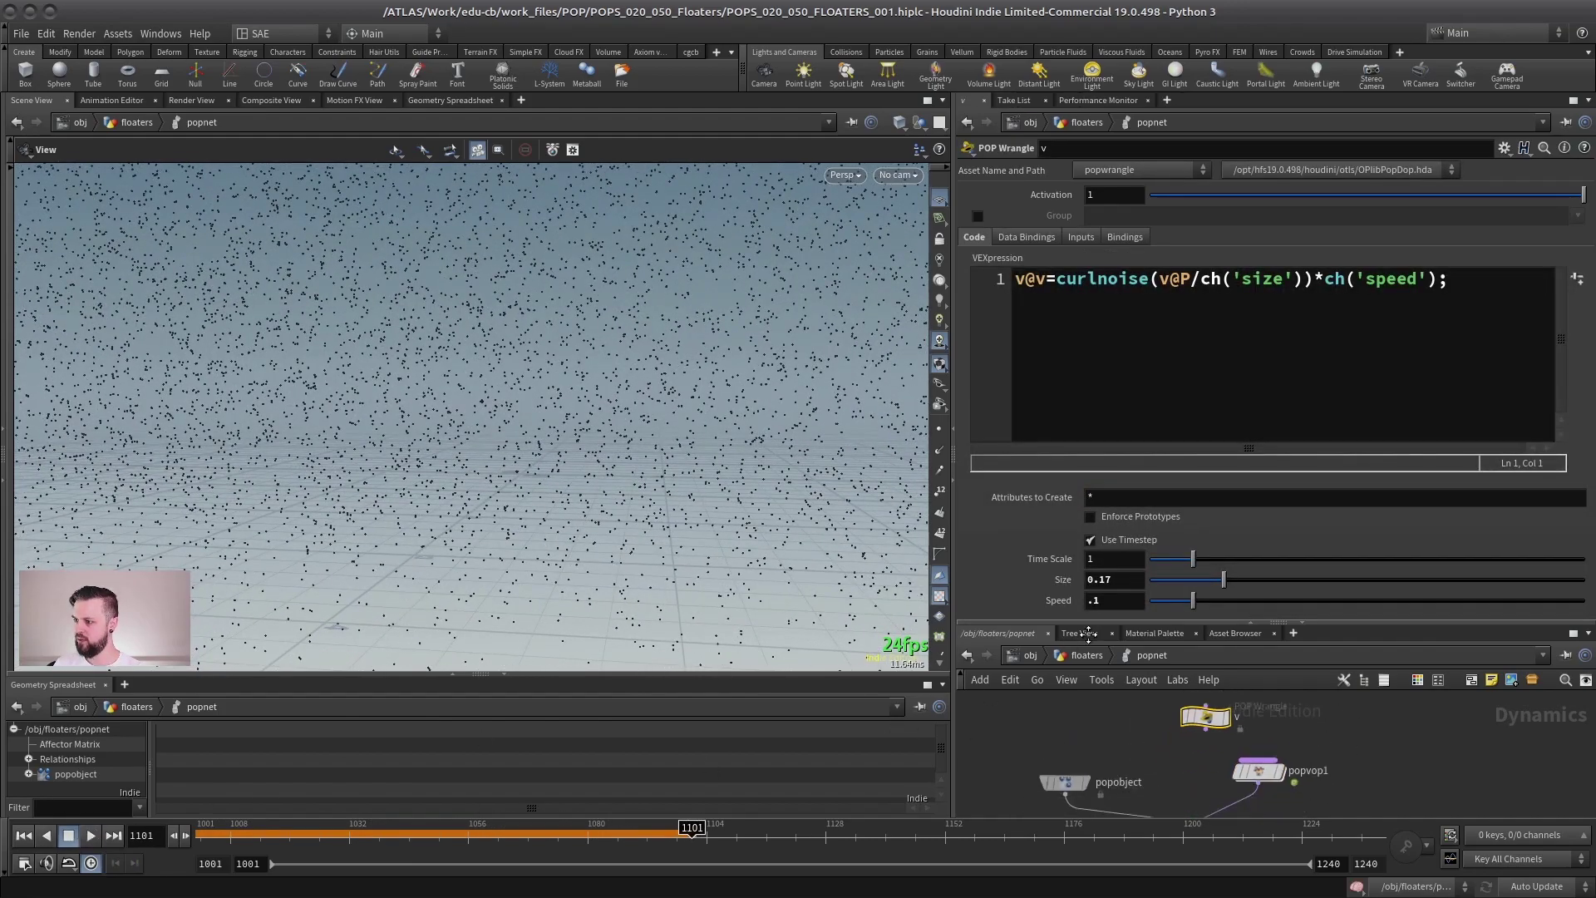
middle_drag(1288, 751, 1252, 775)
click(1218, 730)
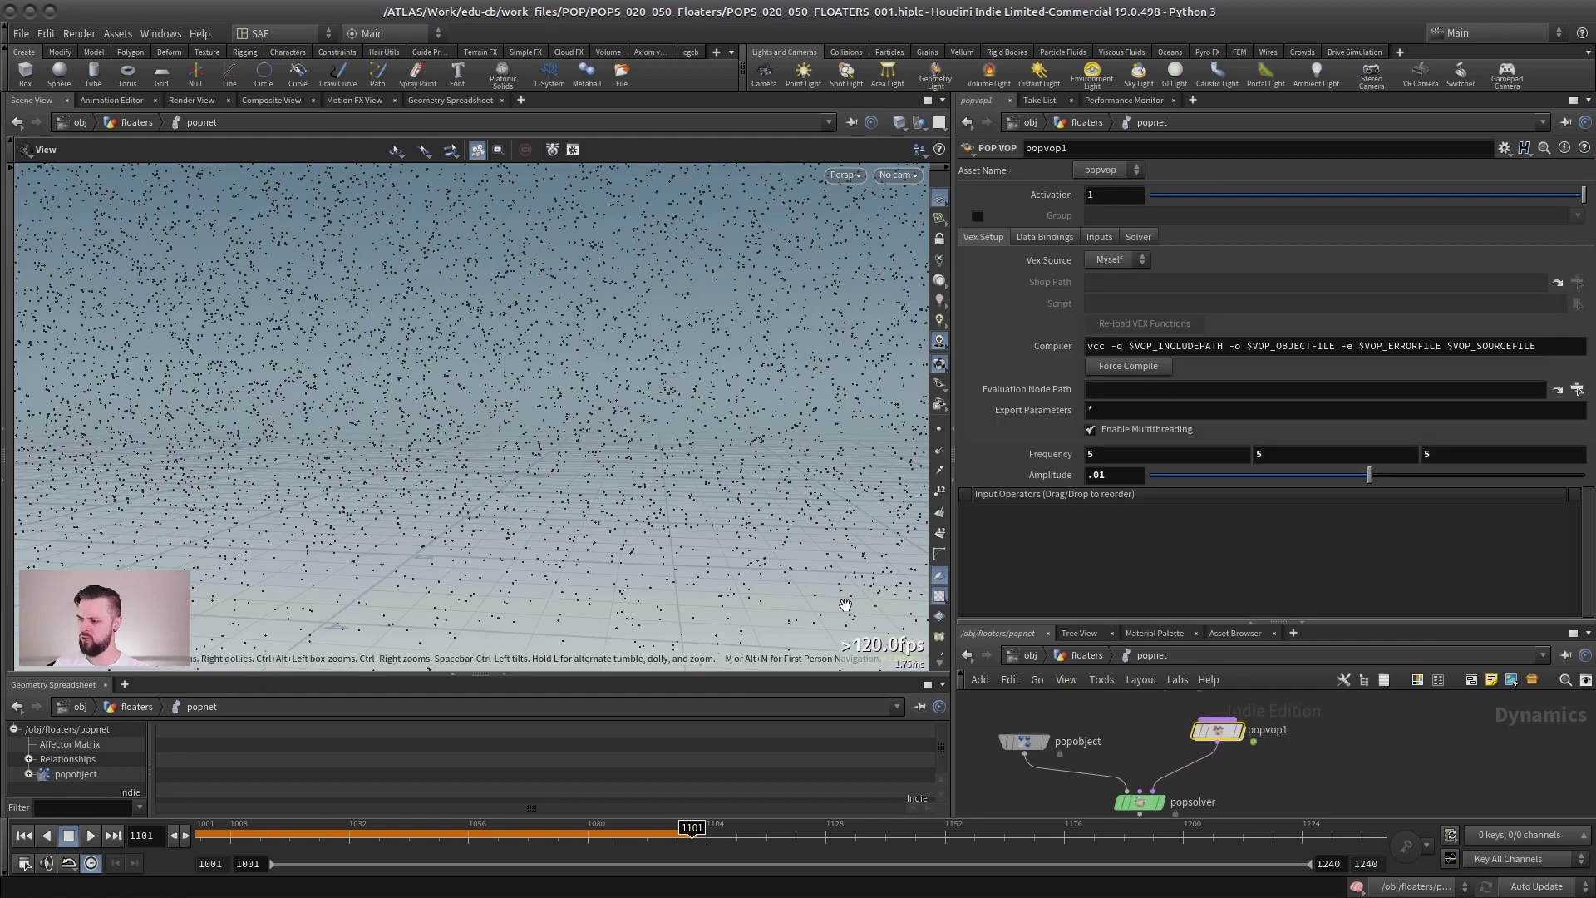
click(24, 836)
click(91, 835)
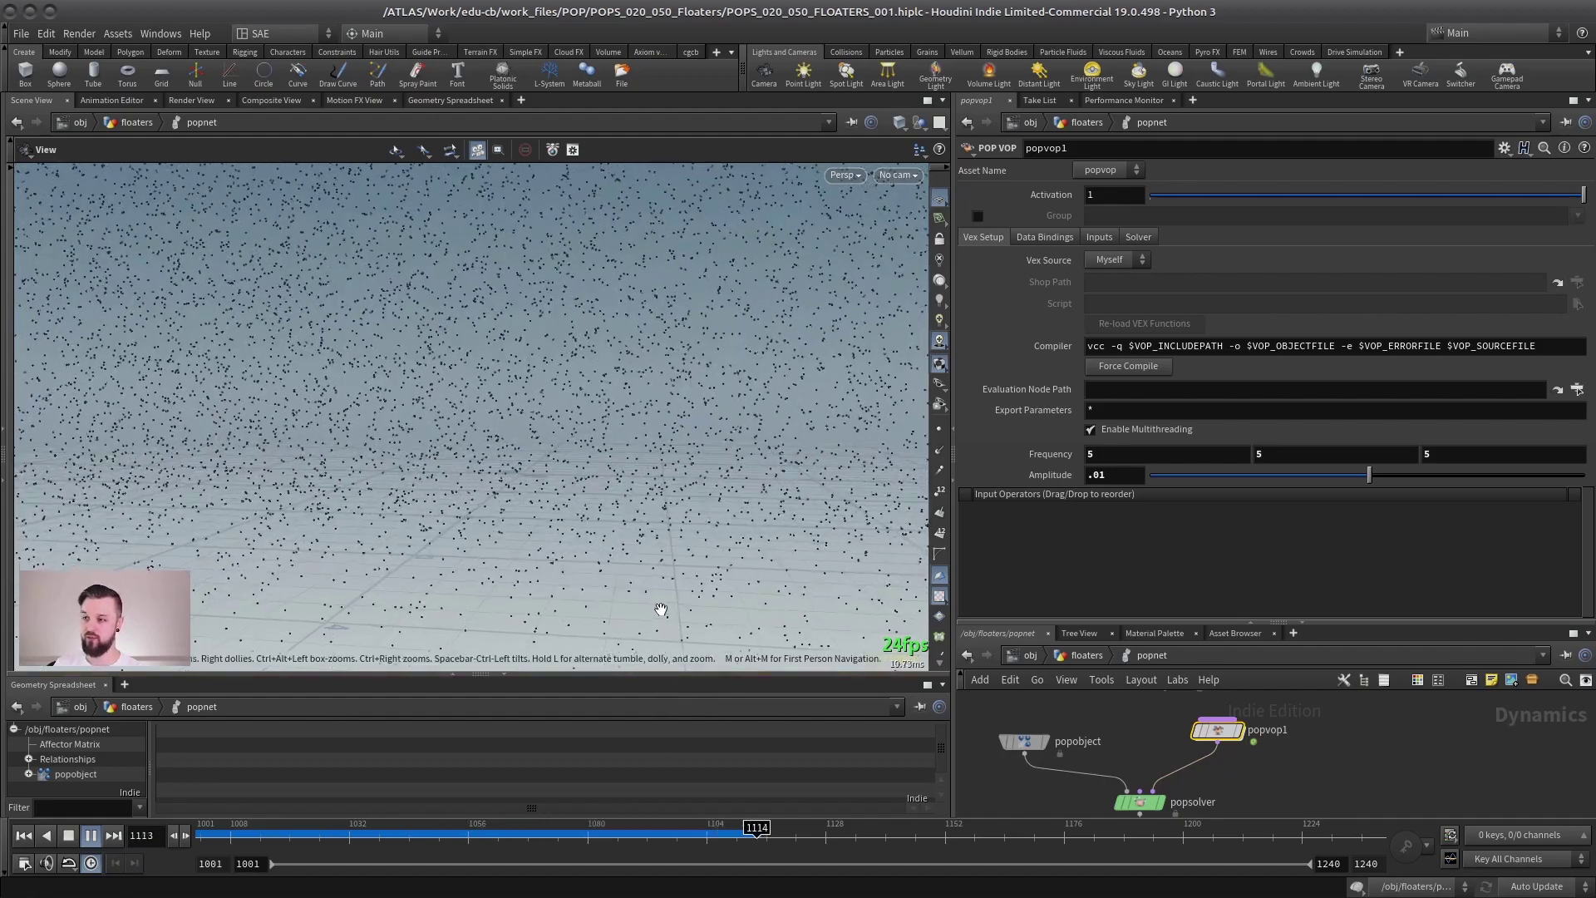
drag(477, 353, 472, 445)
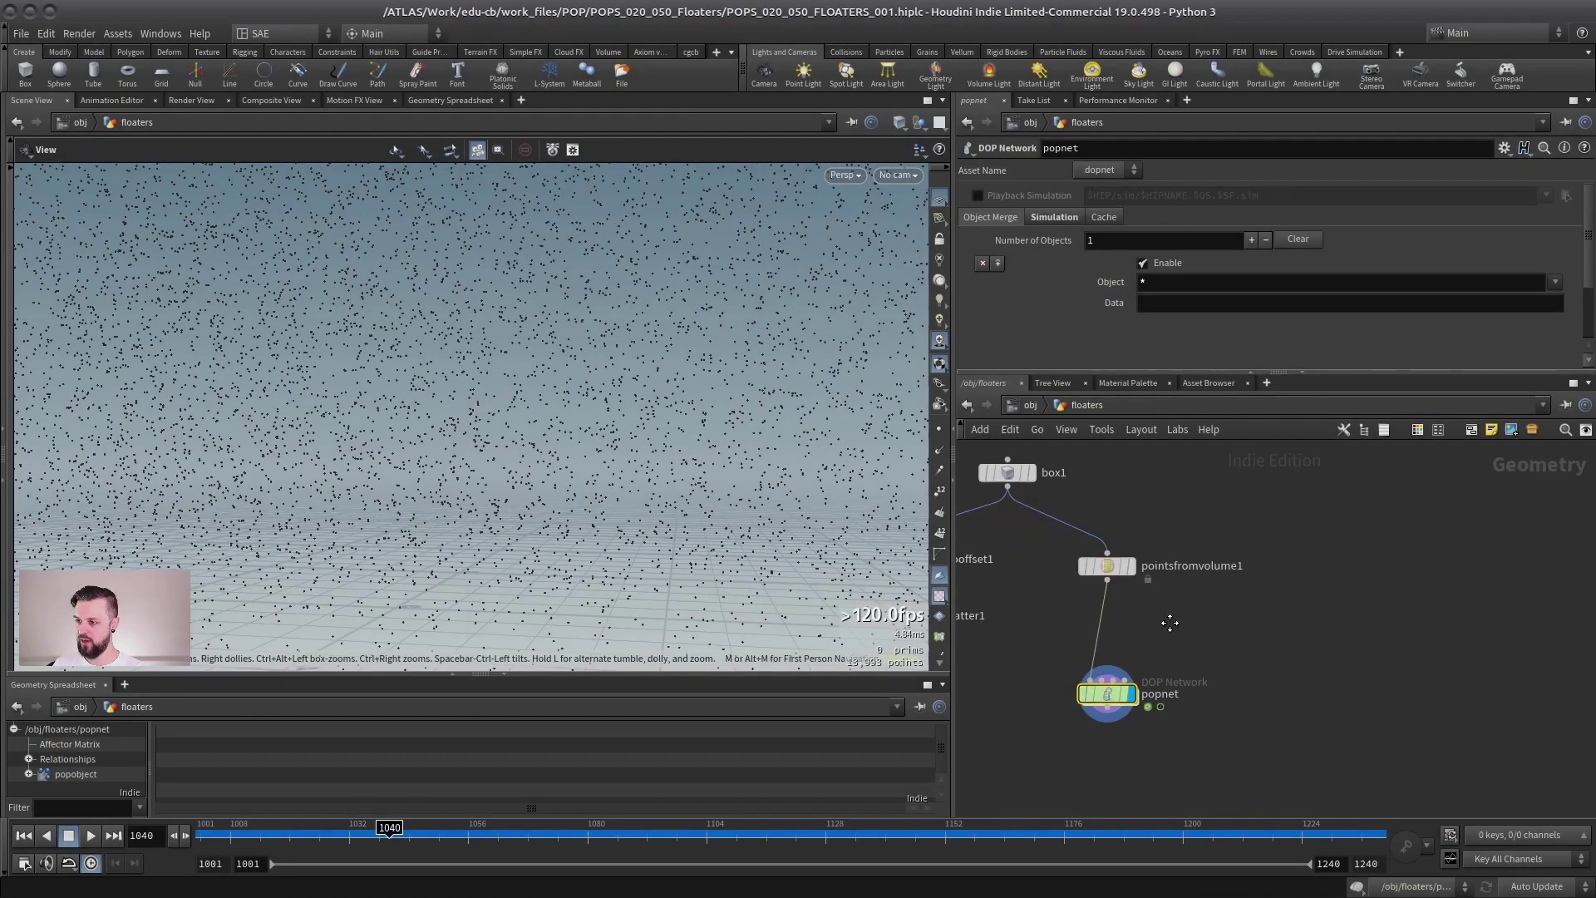
Go back to the floaters network level and look through the cam camera in the viewport
scroll(1135, 656, up, 3)
scroll(1143, 647, down, 2)
click(898, 175)
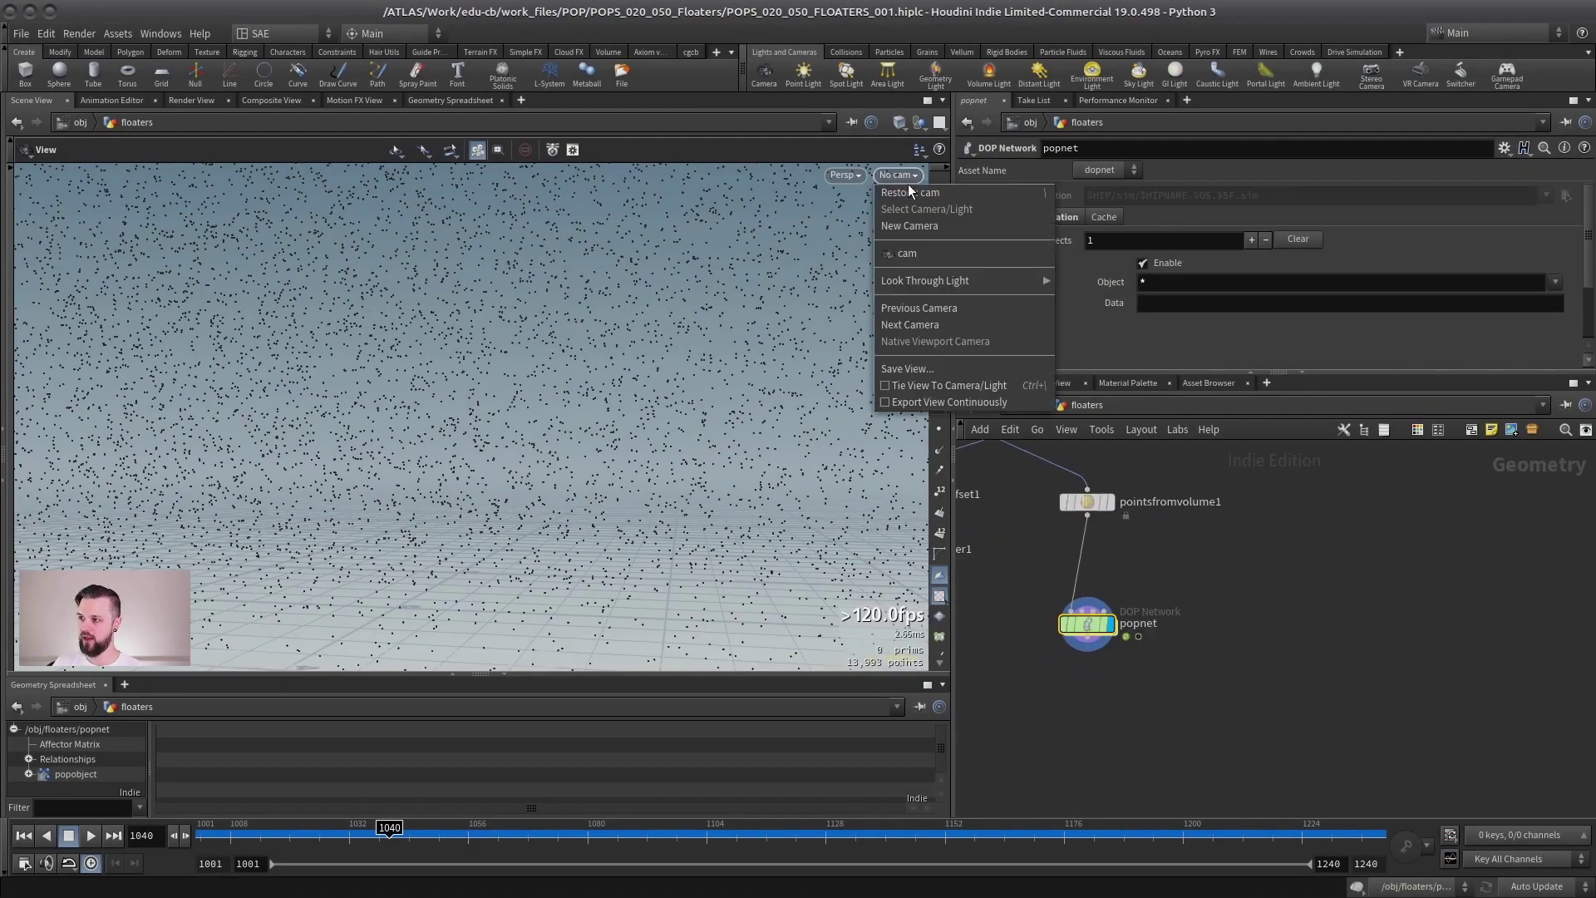
click(905, 252)
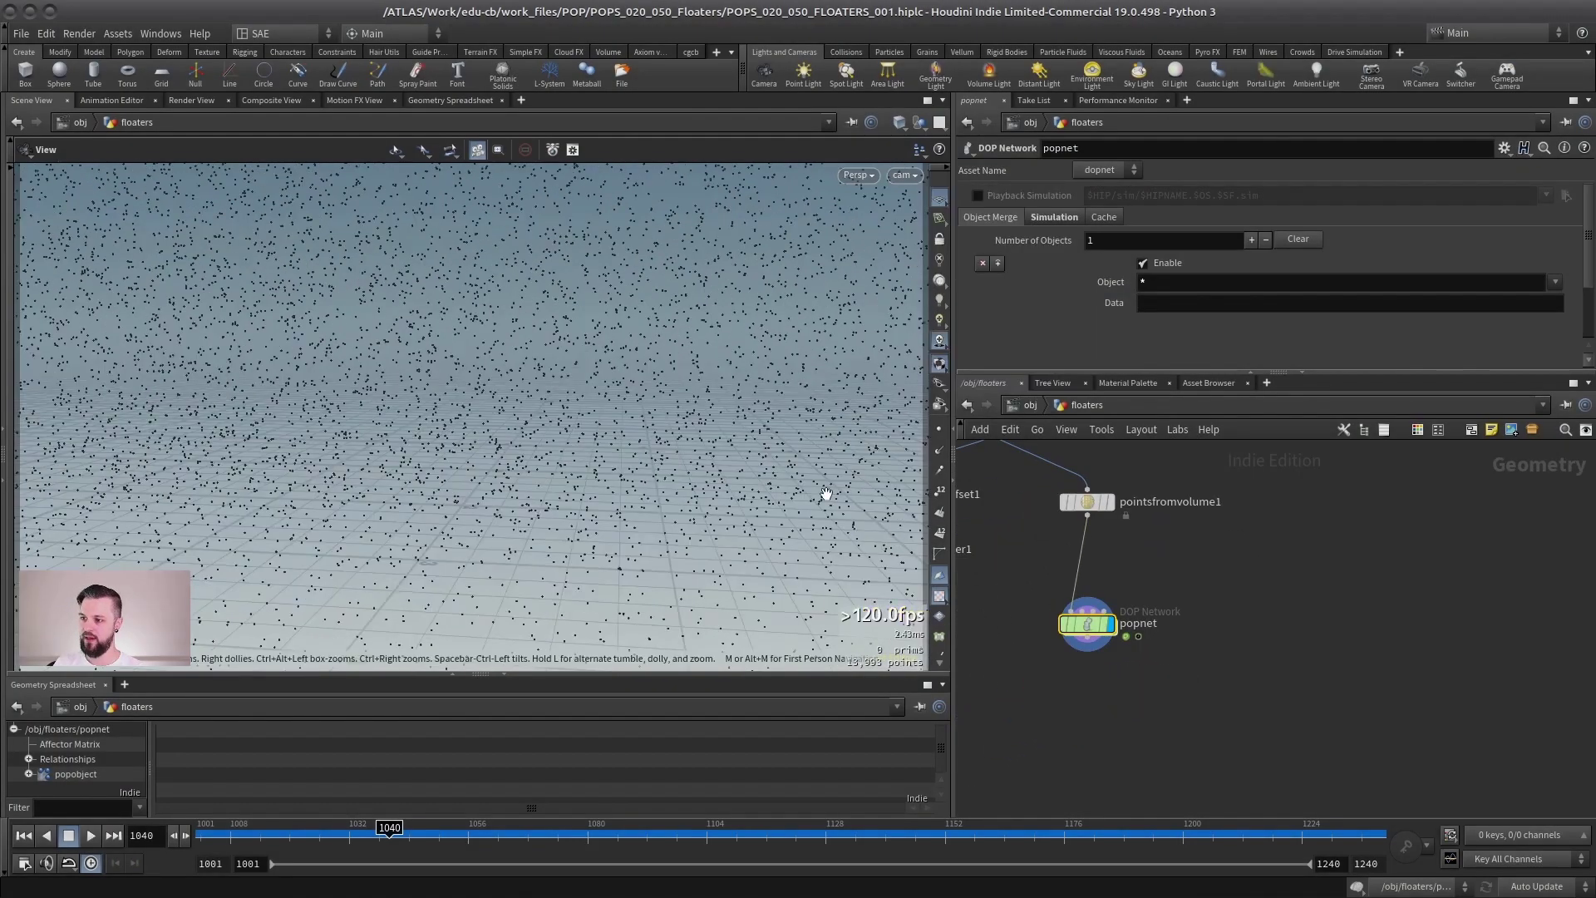
Render frame 1040 with /out/mantra_ipr in the Render View and examine the size of the rendered particles
click(191, 100)
click(47, 123)
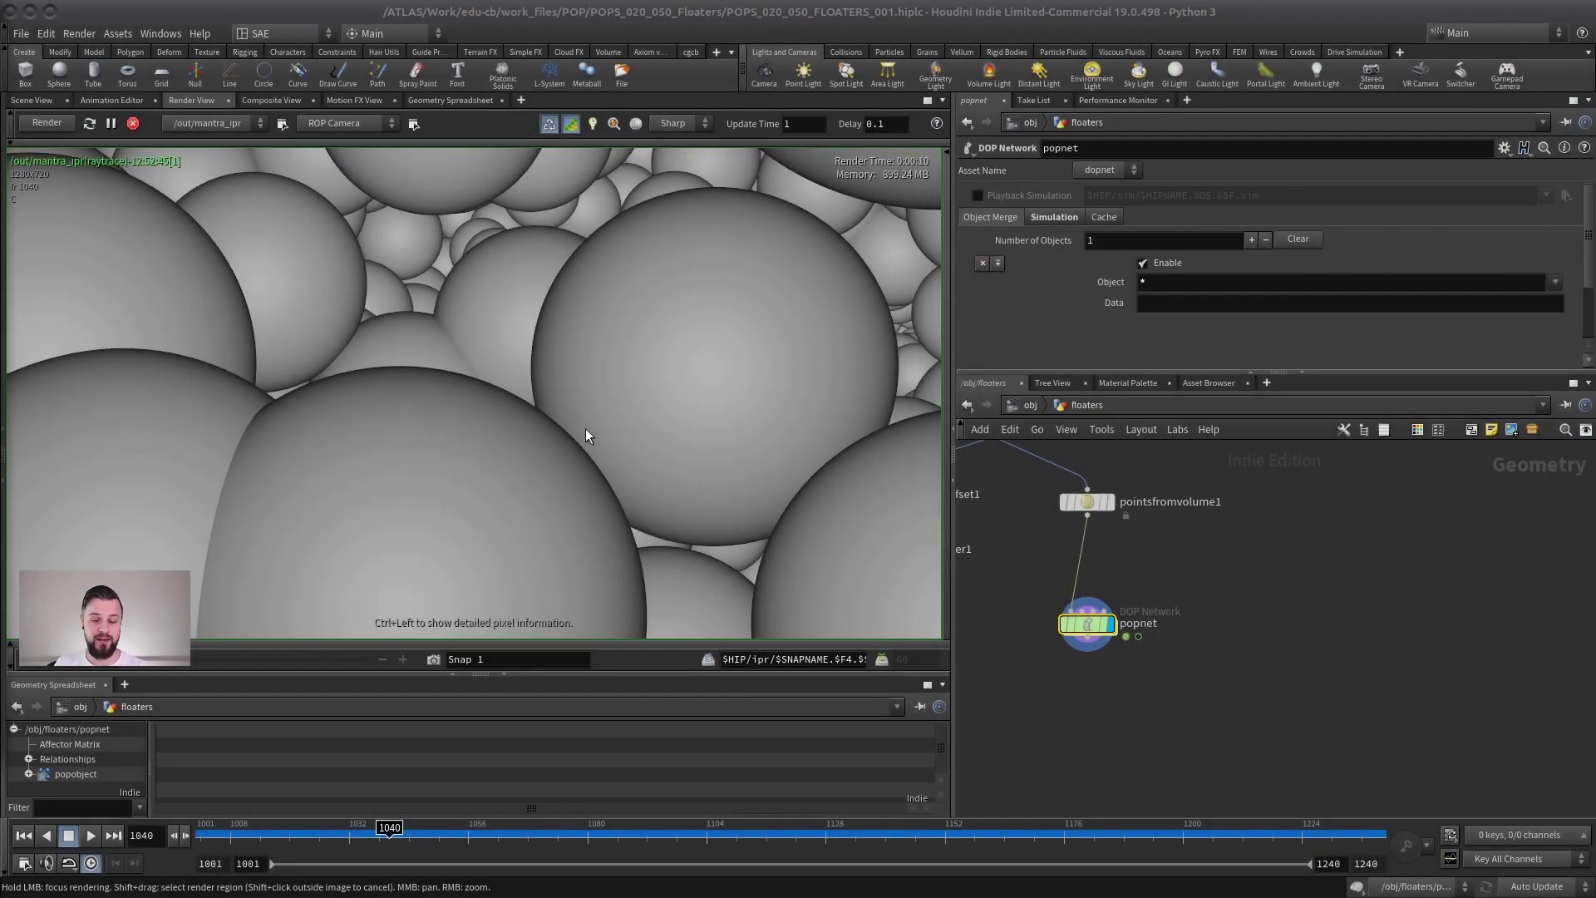
scroll(582, 399, down, 3)
scroll(532, 411, up, 2)
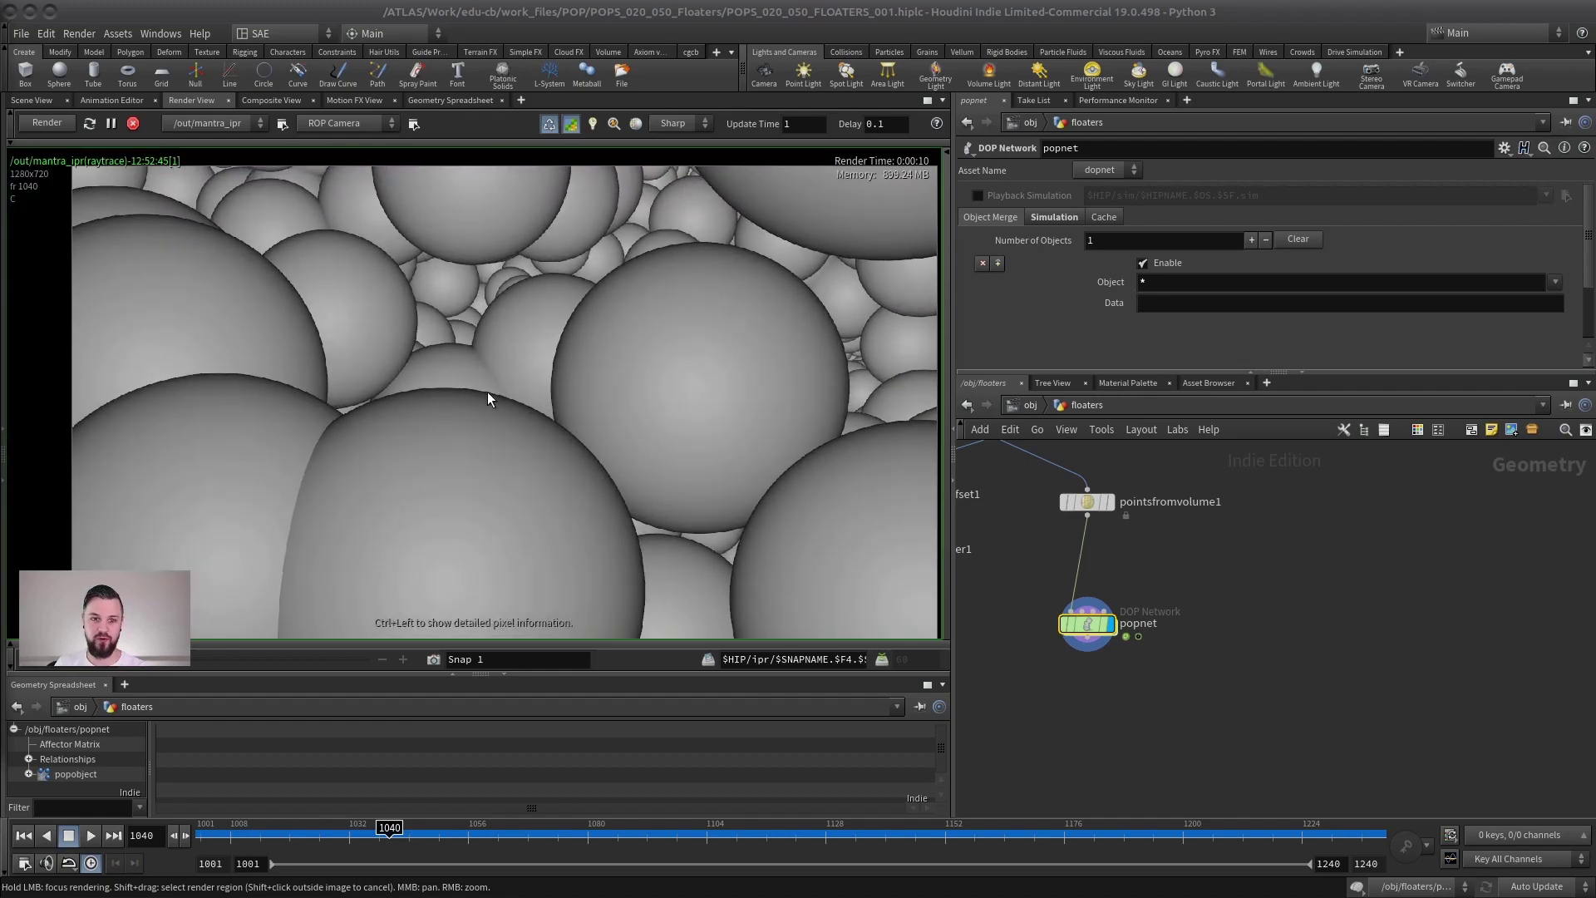
scroll(491, 382, up, 1)
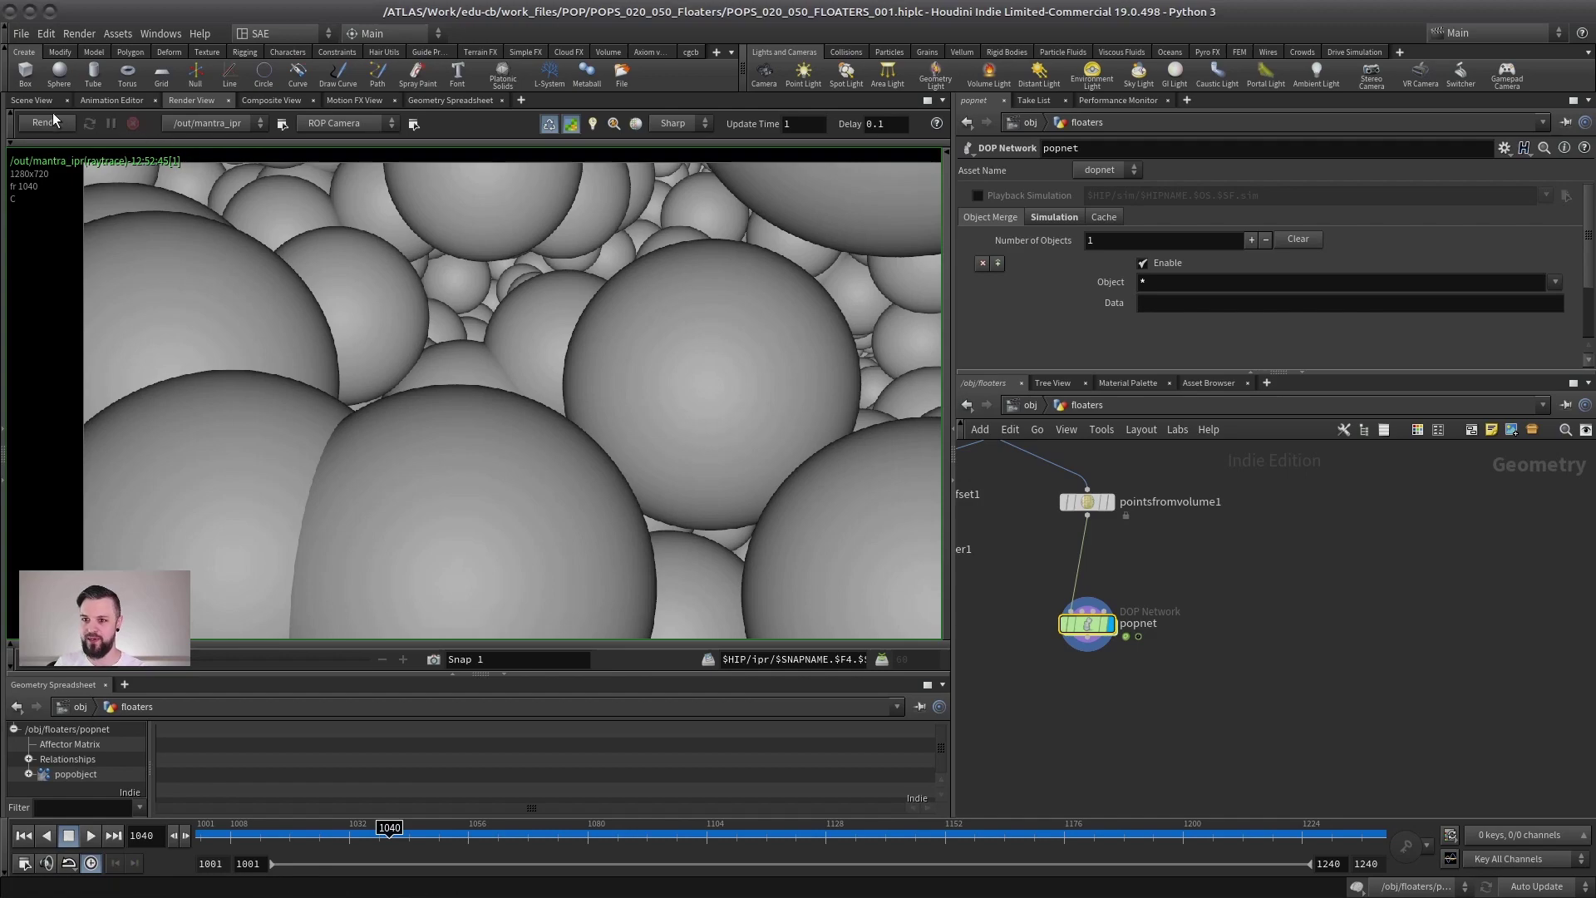
Add a point wrangle after popnet with the code f@pscale=0.01;, display it, and rename it pscale
click(31, 100)
middle_click(1092, 633)
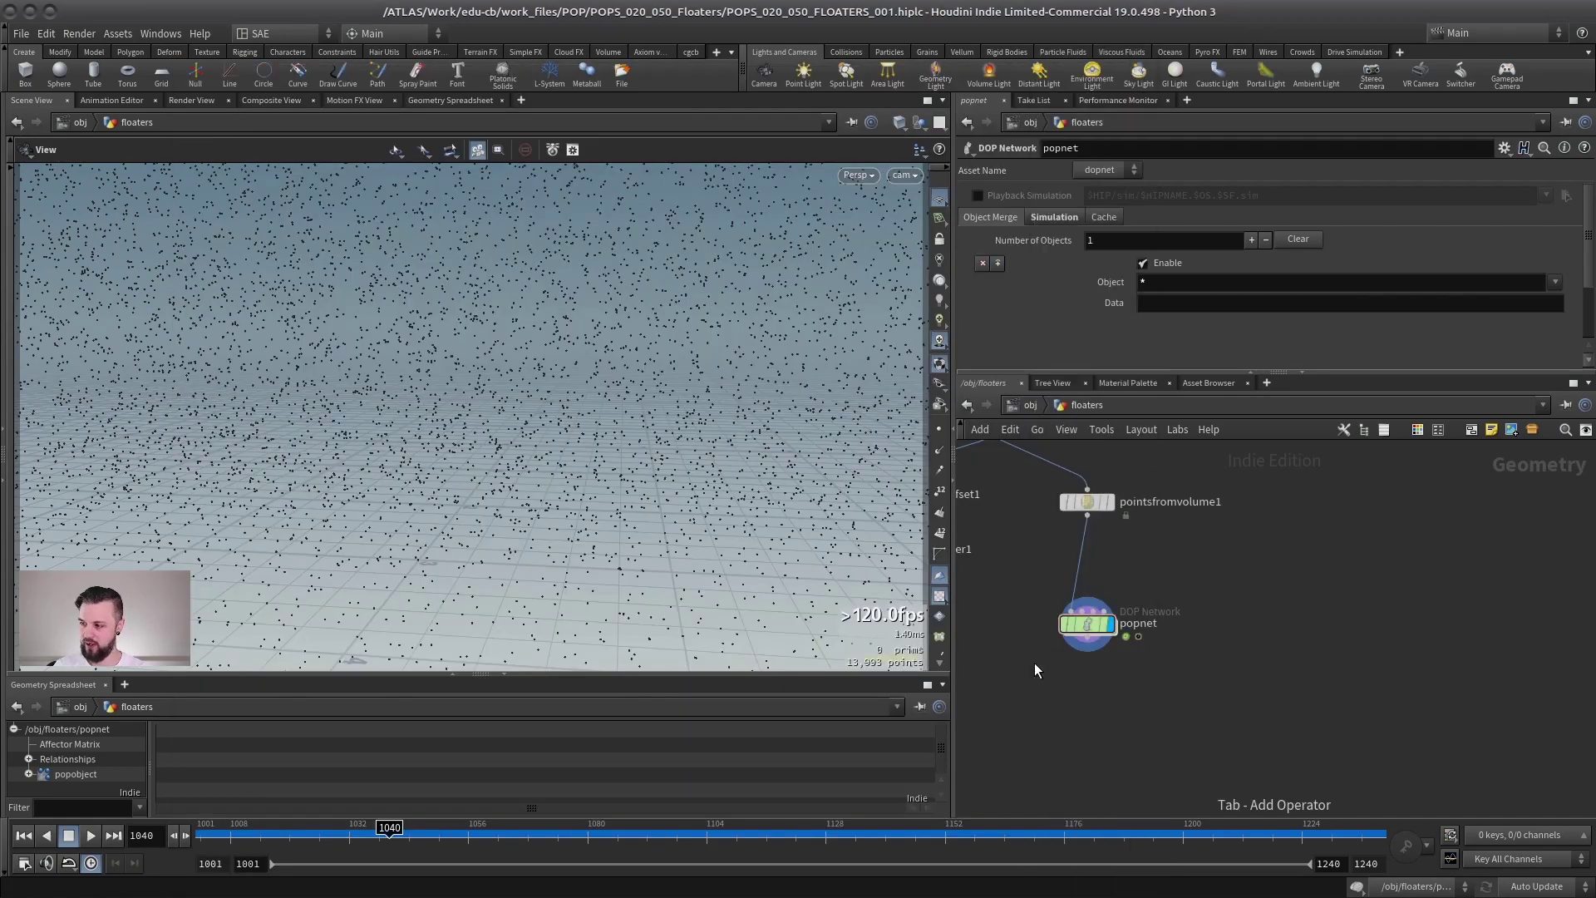
key(Tab)
text(pointwrangle)
key(Return)
click(1084, 694)
click(1053, 332)
text(f@pscale=0.01;)
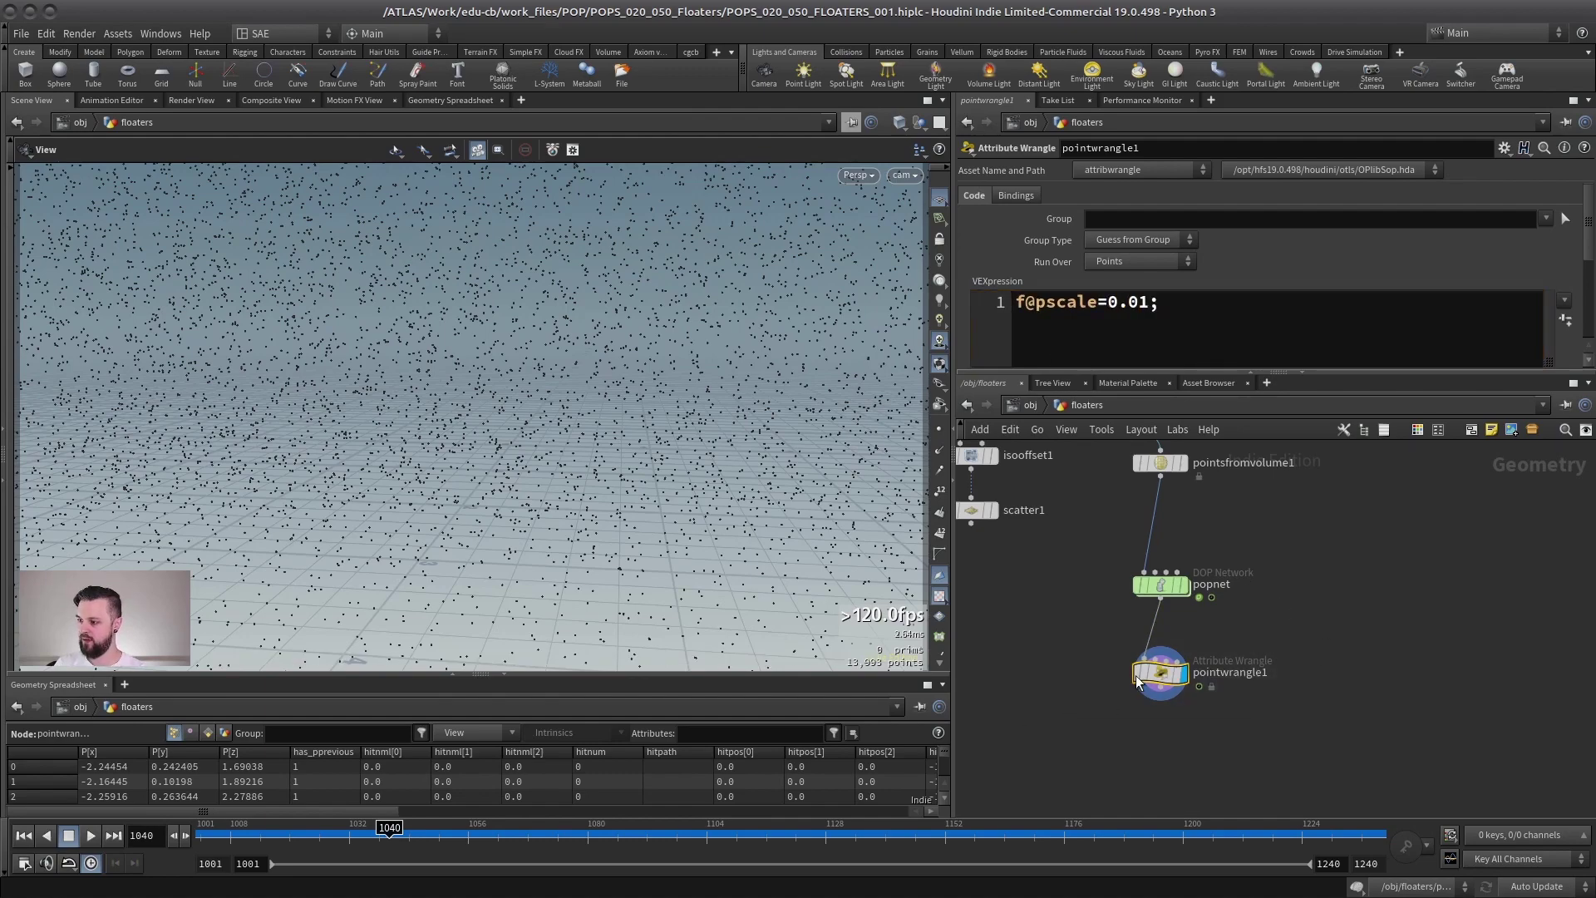
double_click(1232, 672)
text(pscale)
key(Return)
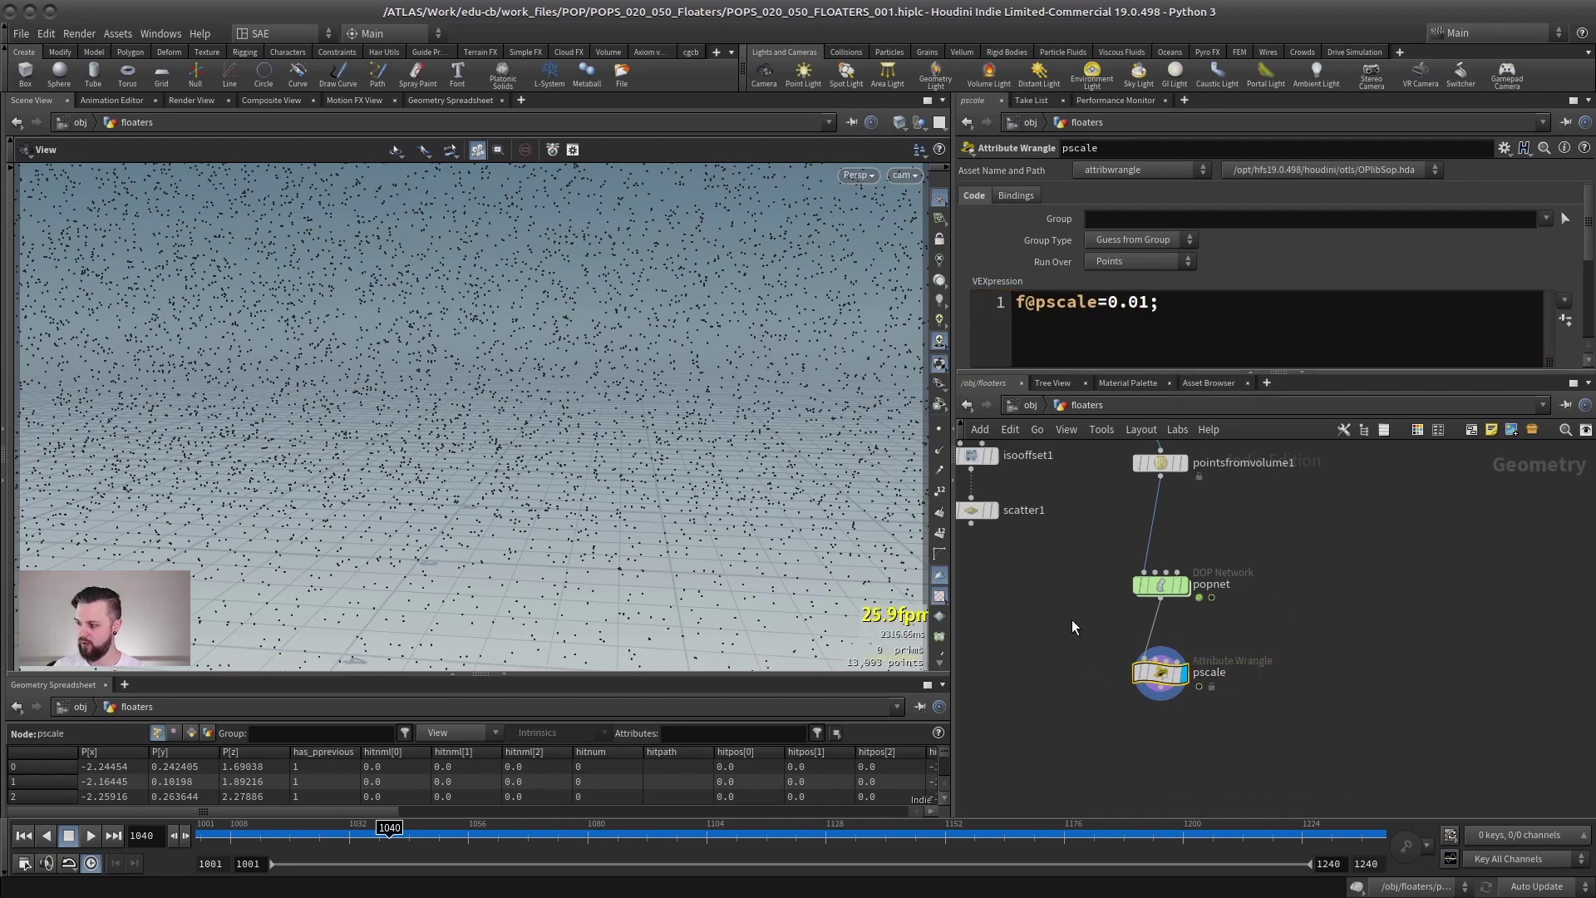
Check the particle size in the Render View, set the wrangle's pscale to 0.001, then stop the render and return to the scene view
click(184, 100)
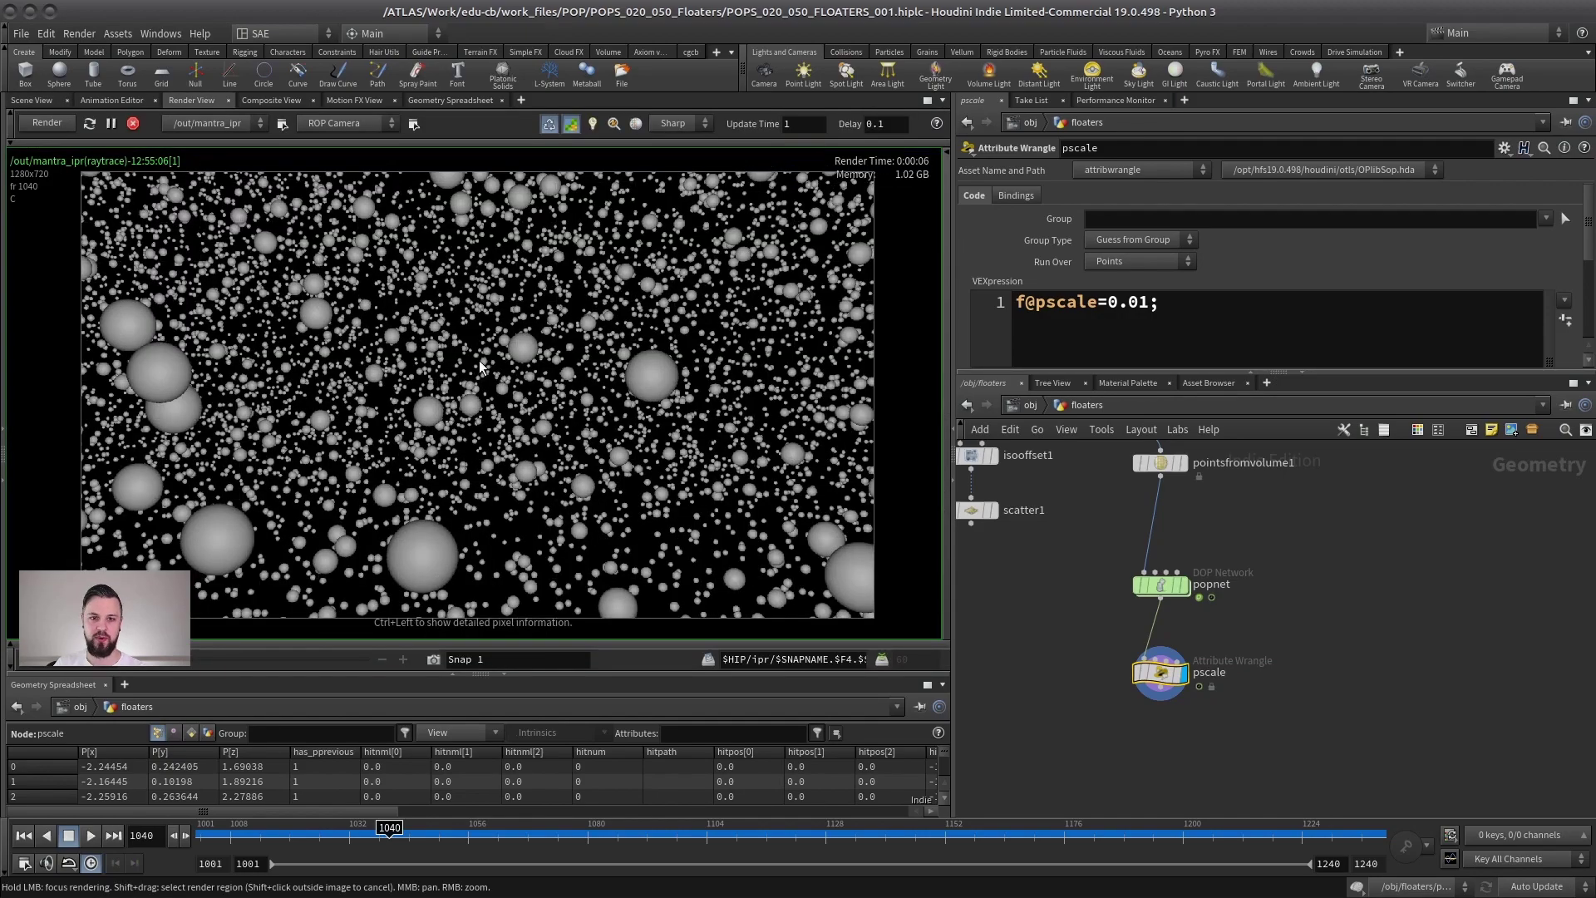
click(1139, 302)
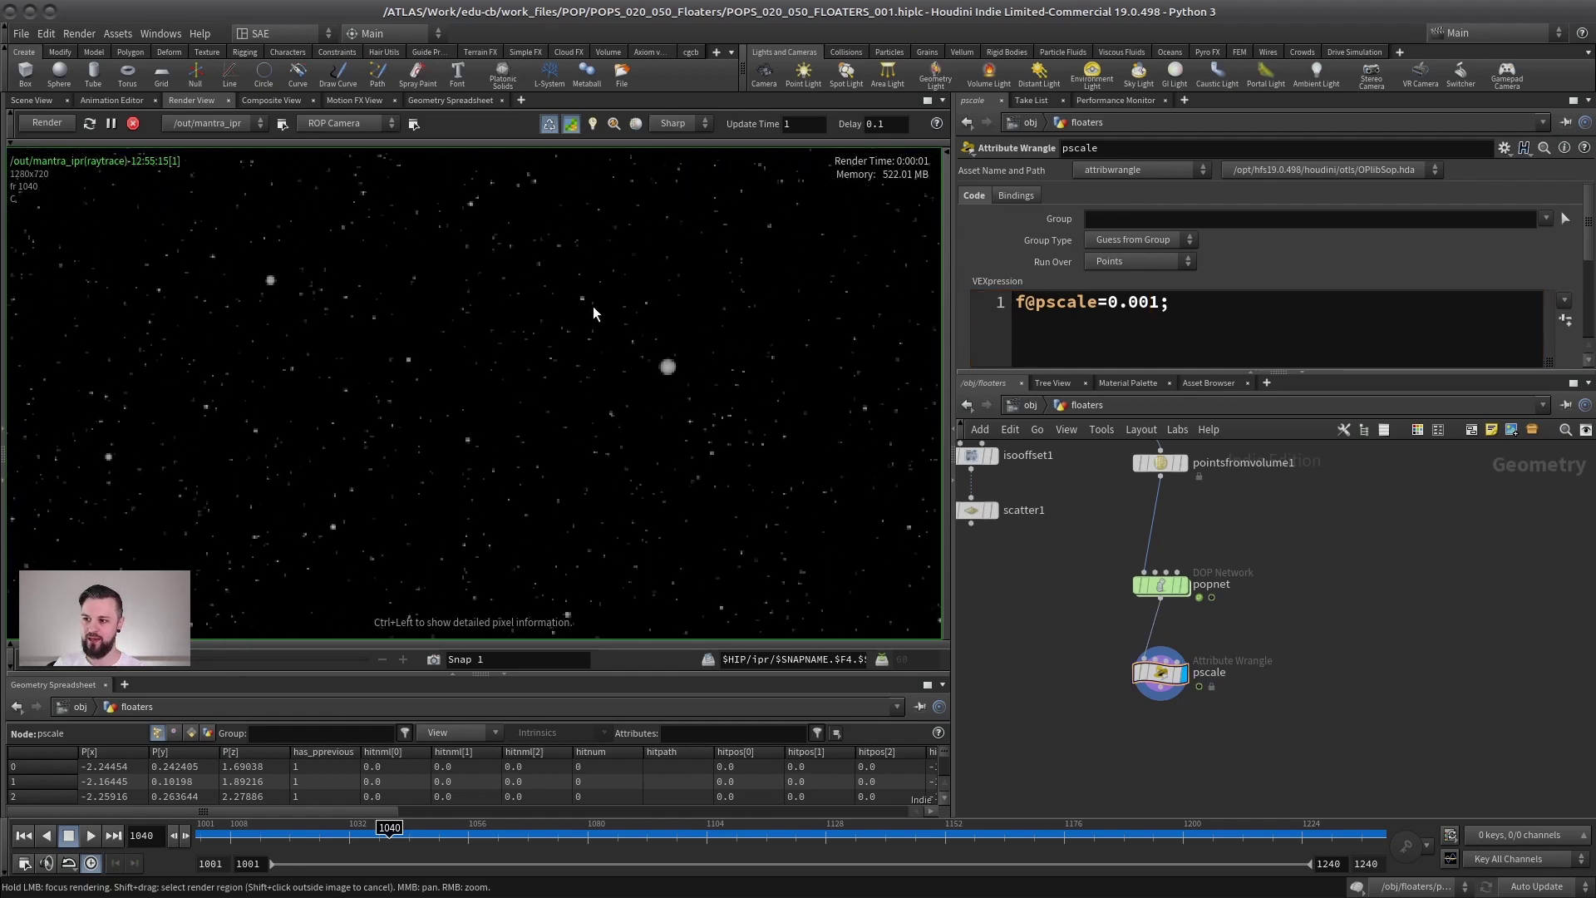
middle_drag(540, 350, 354, 334)
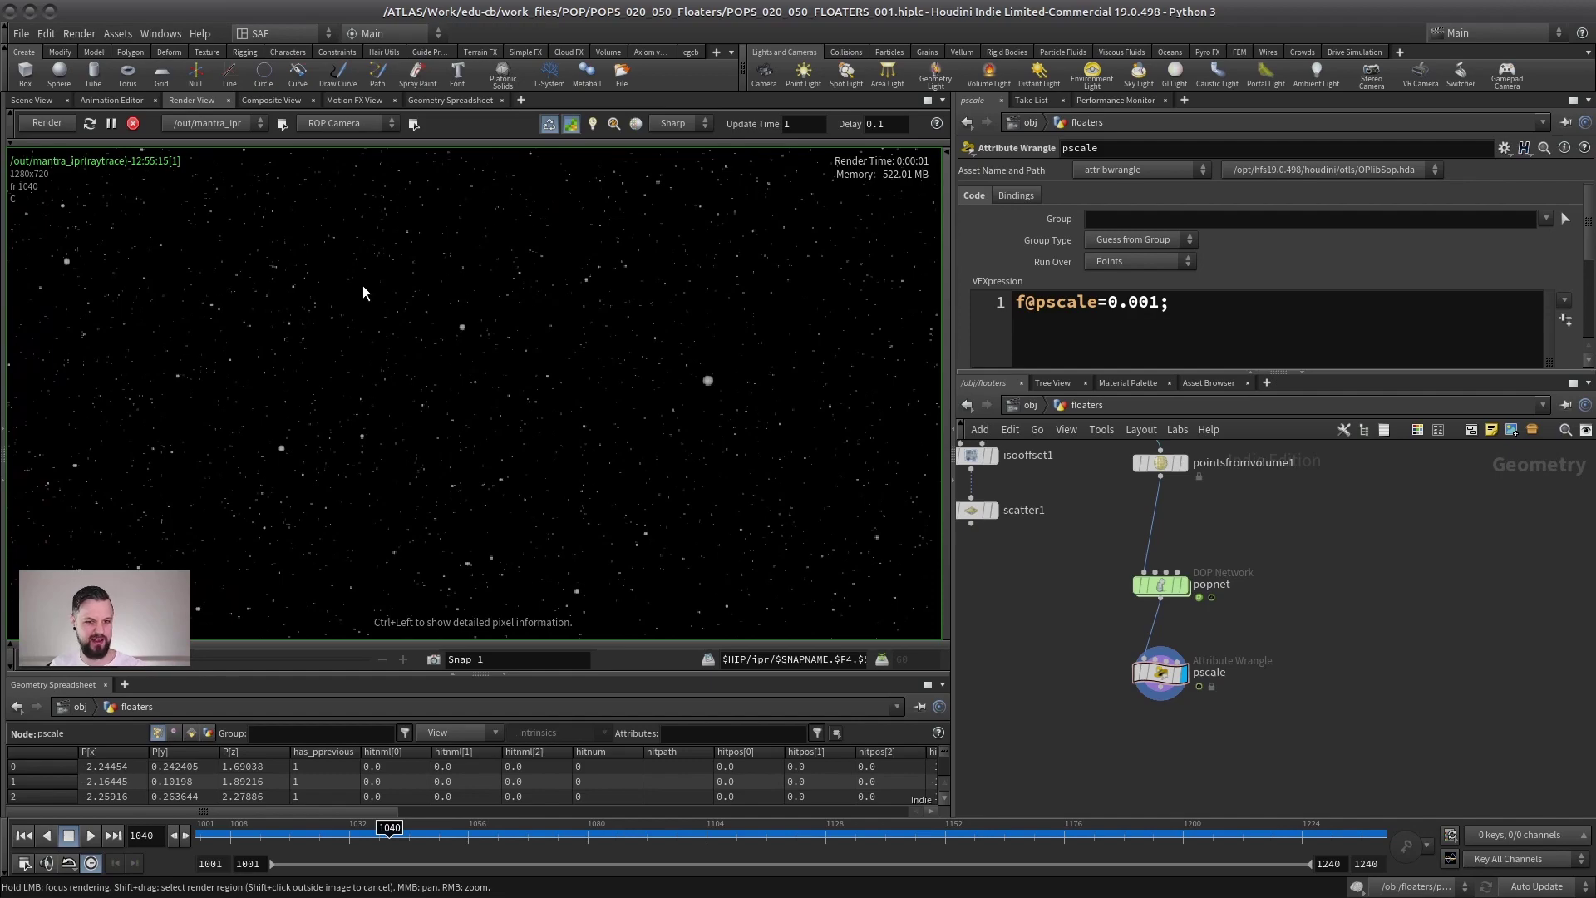
click(133, 123)
click(30, 100)
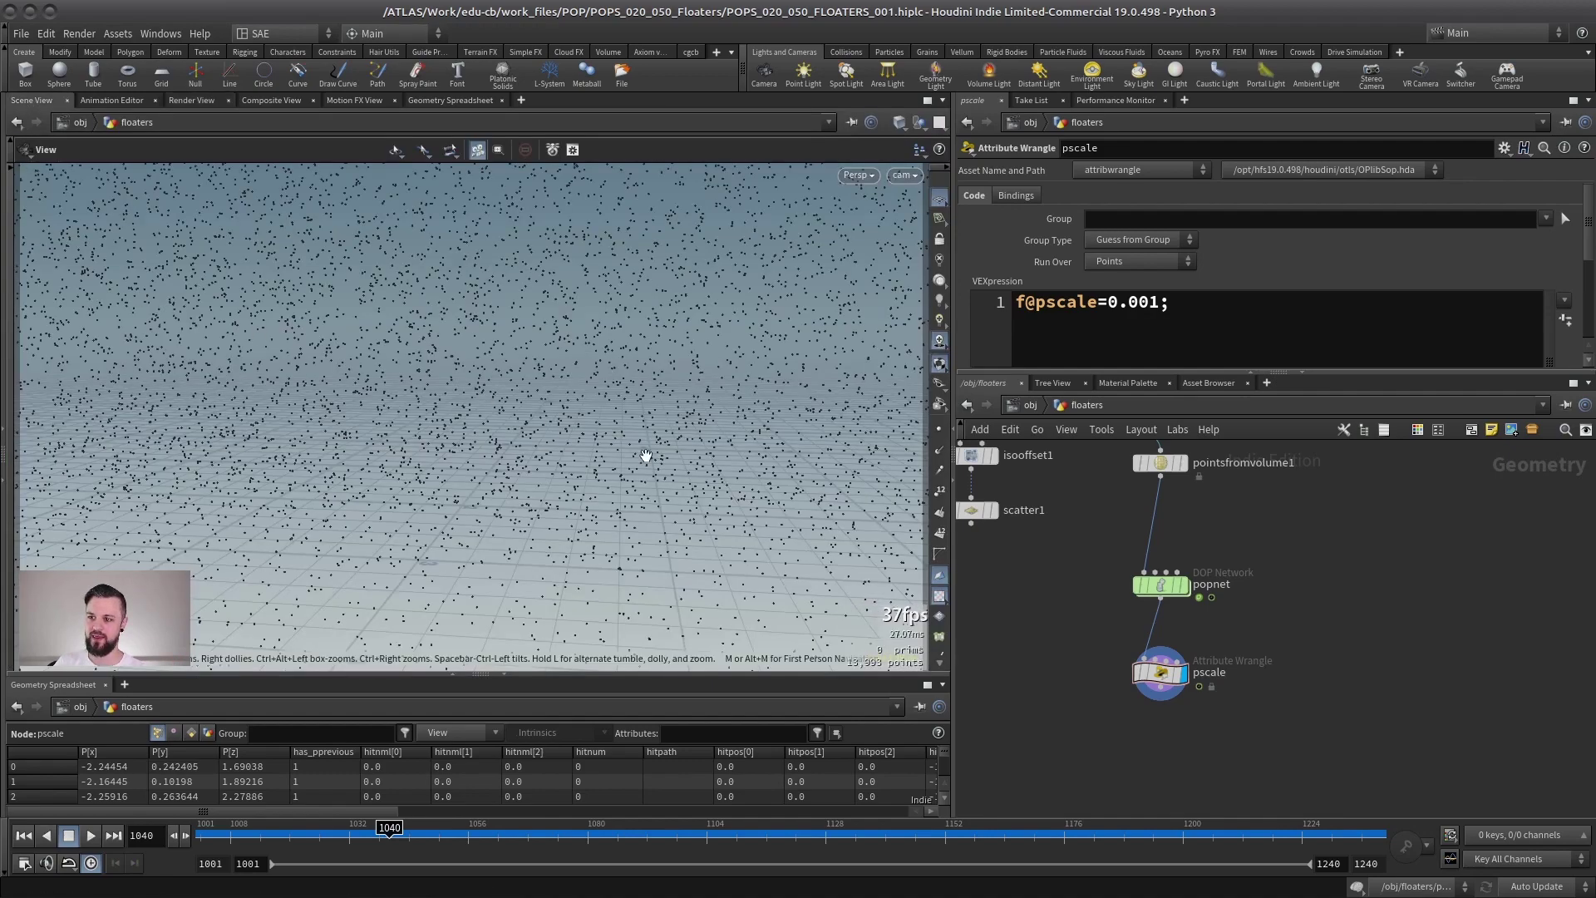
middle_drag(1257, 617, 1191, 552)
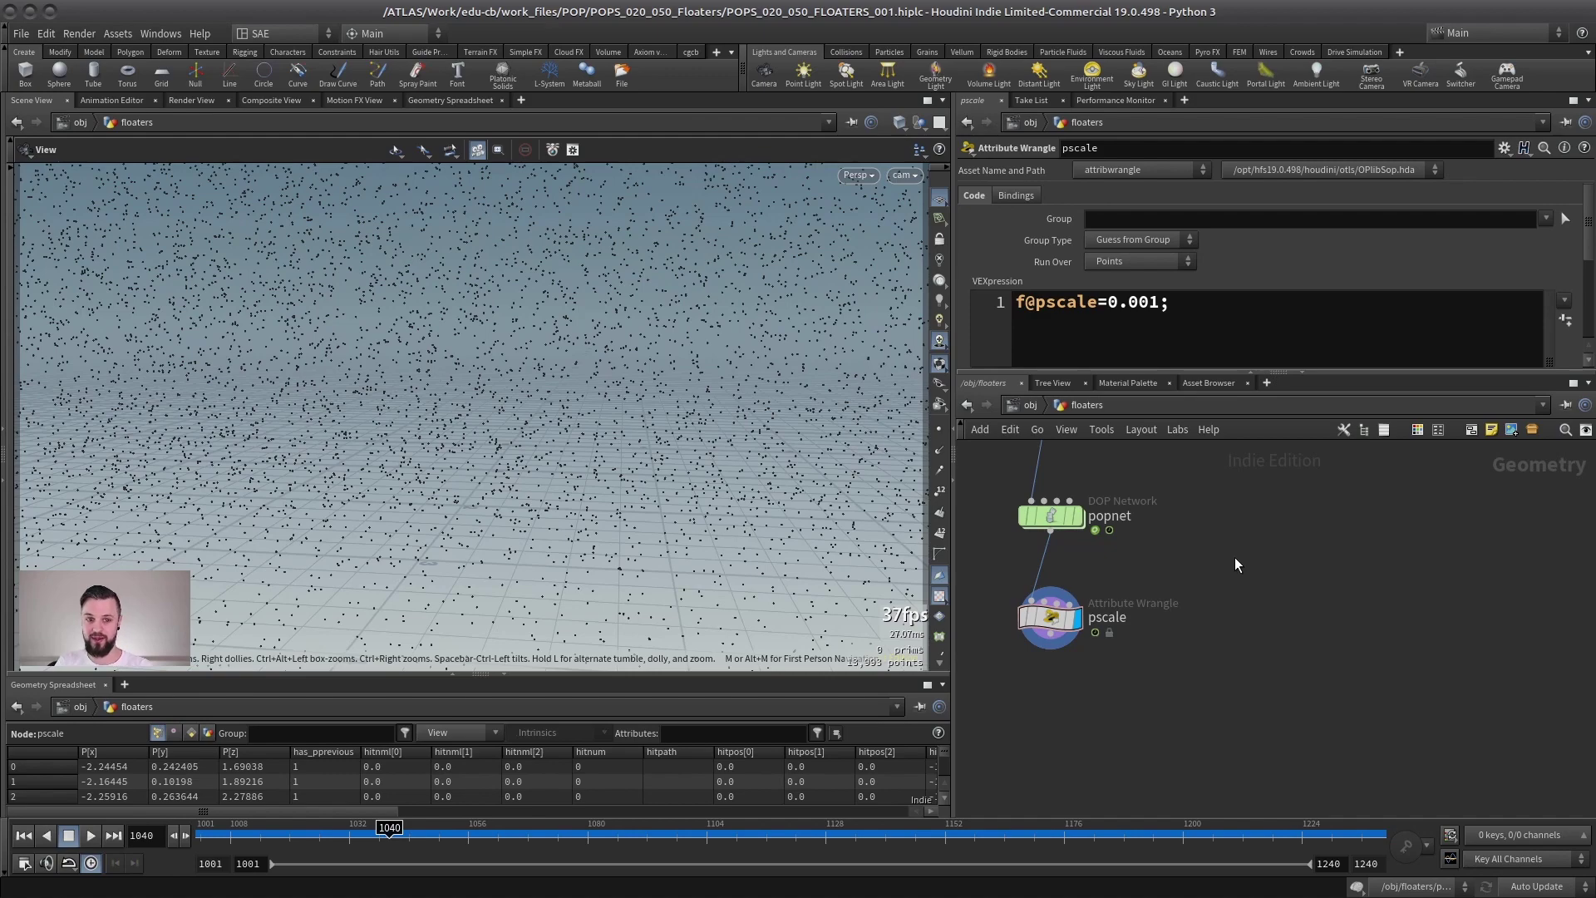
key(Tab)
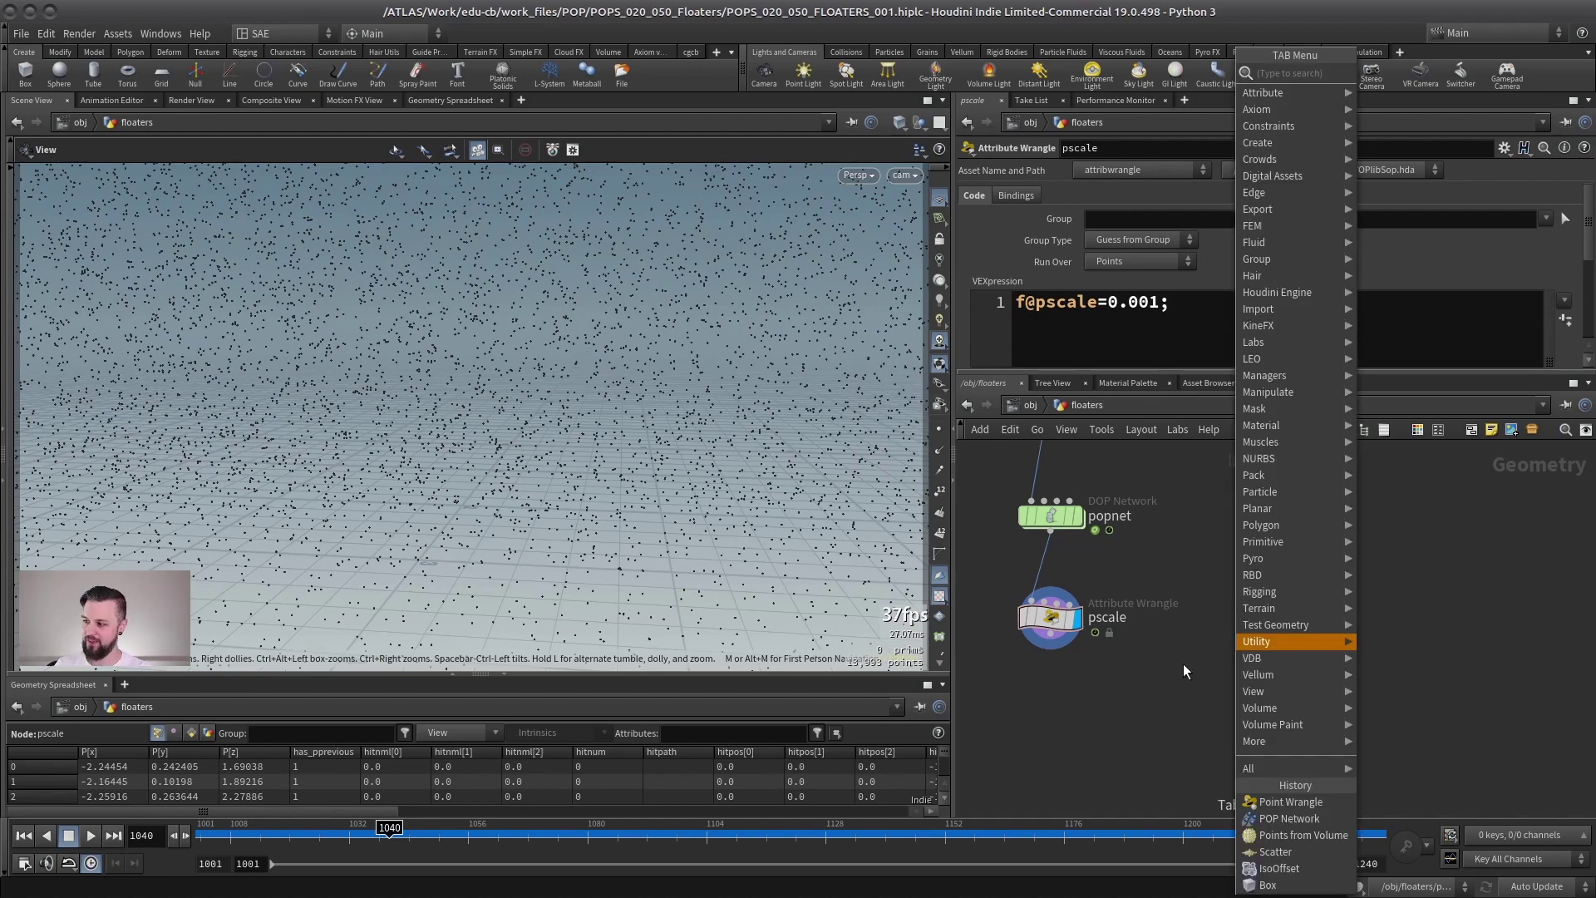
key(Escape)
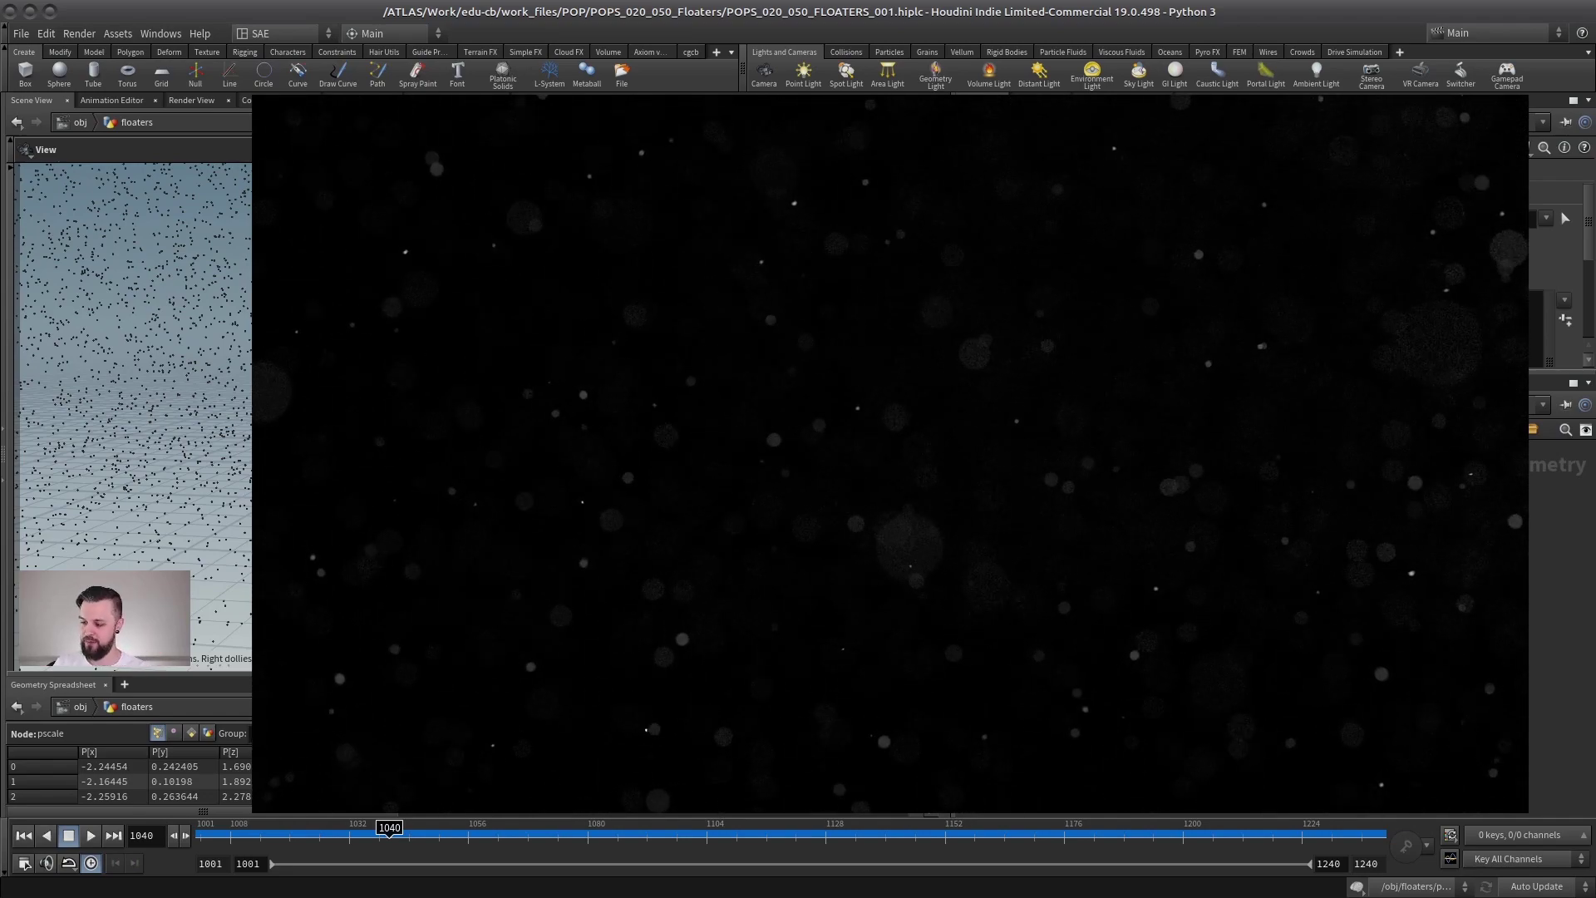
Add a Grid node beside the pscale wrangle and display it in the viewport
key(Tab)
text(grid)
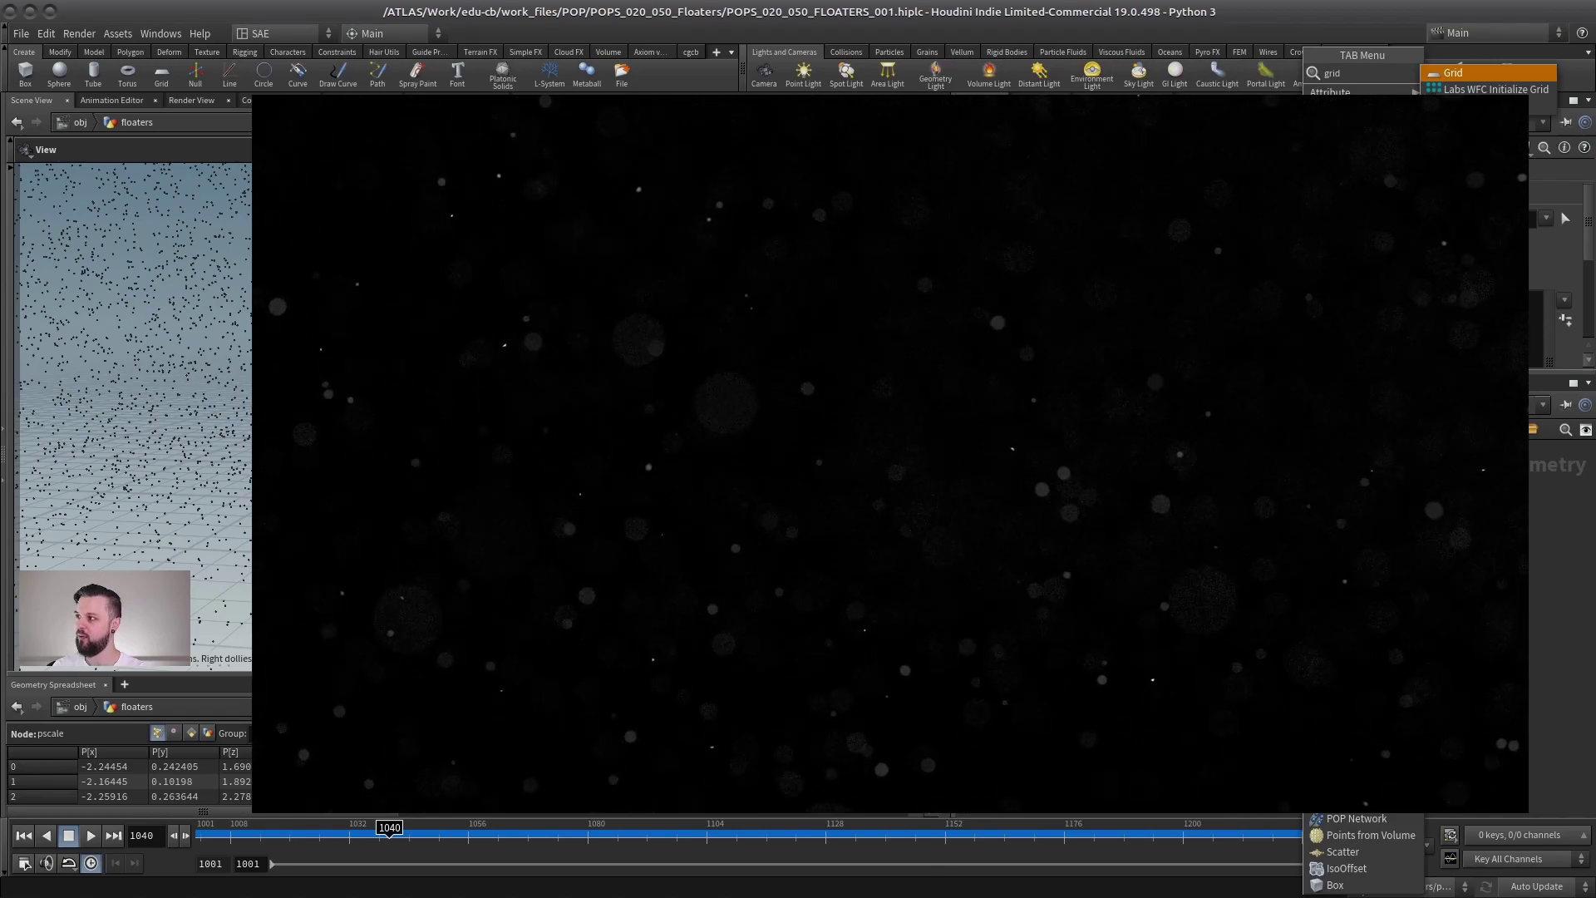
key(Return)
click(1278, 617)
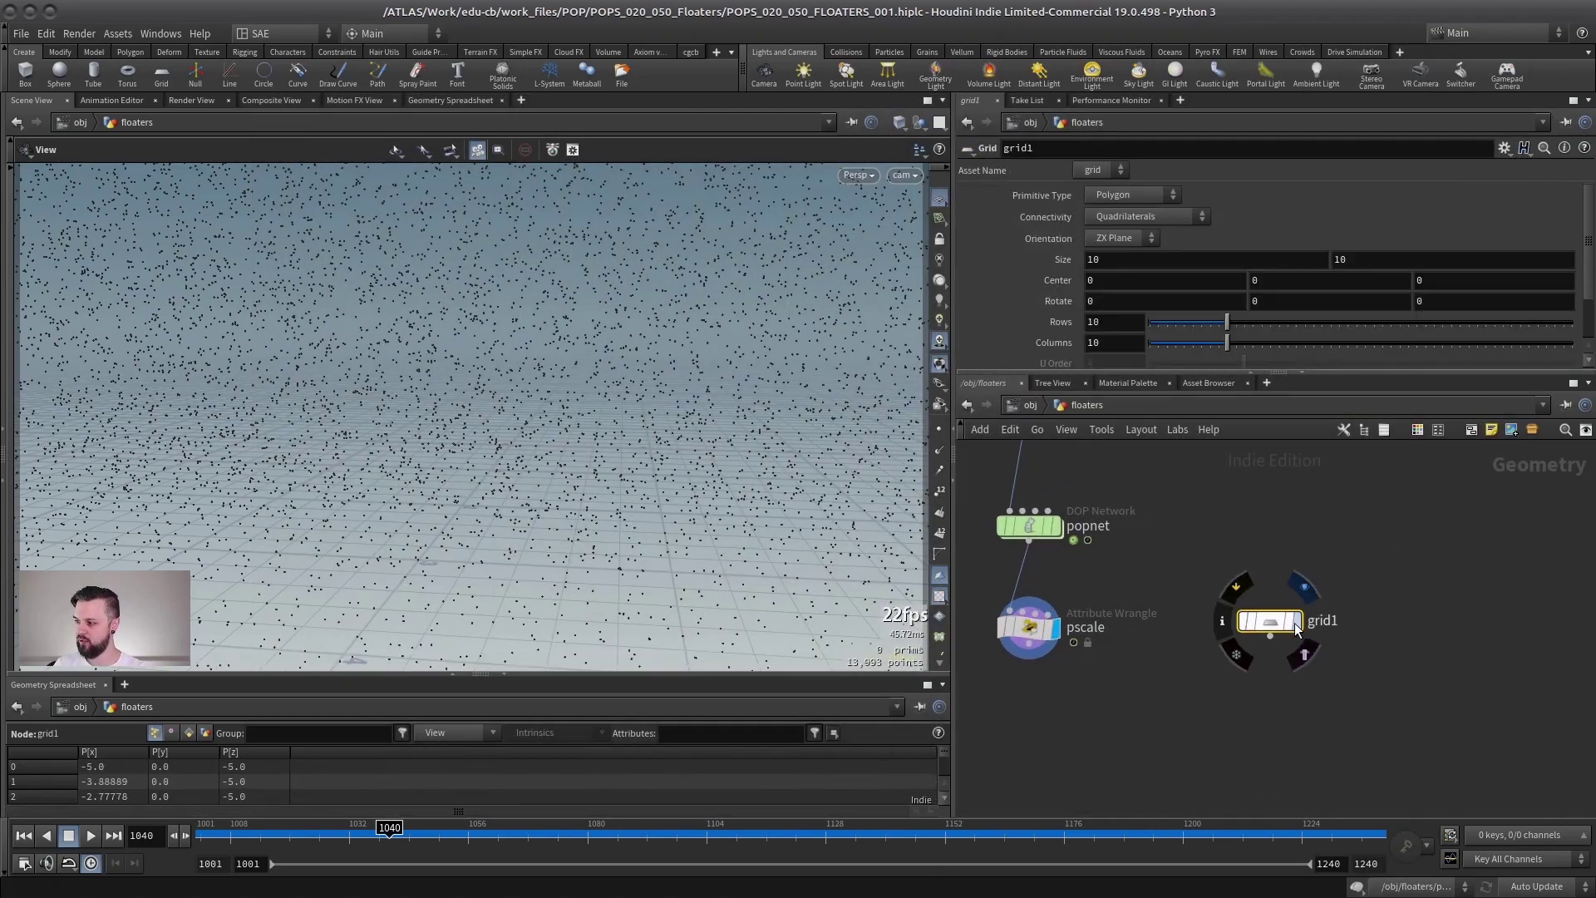
click(1299, 617)
drag(756, 474, 539, 469)
key(h)
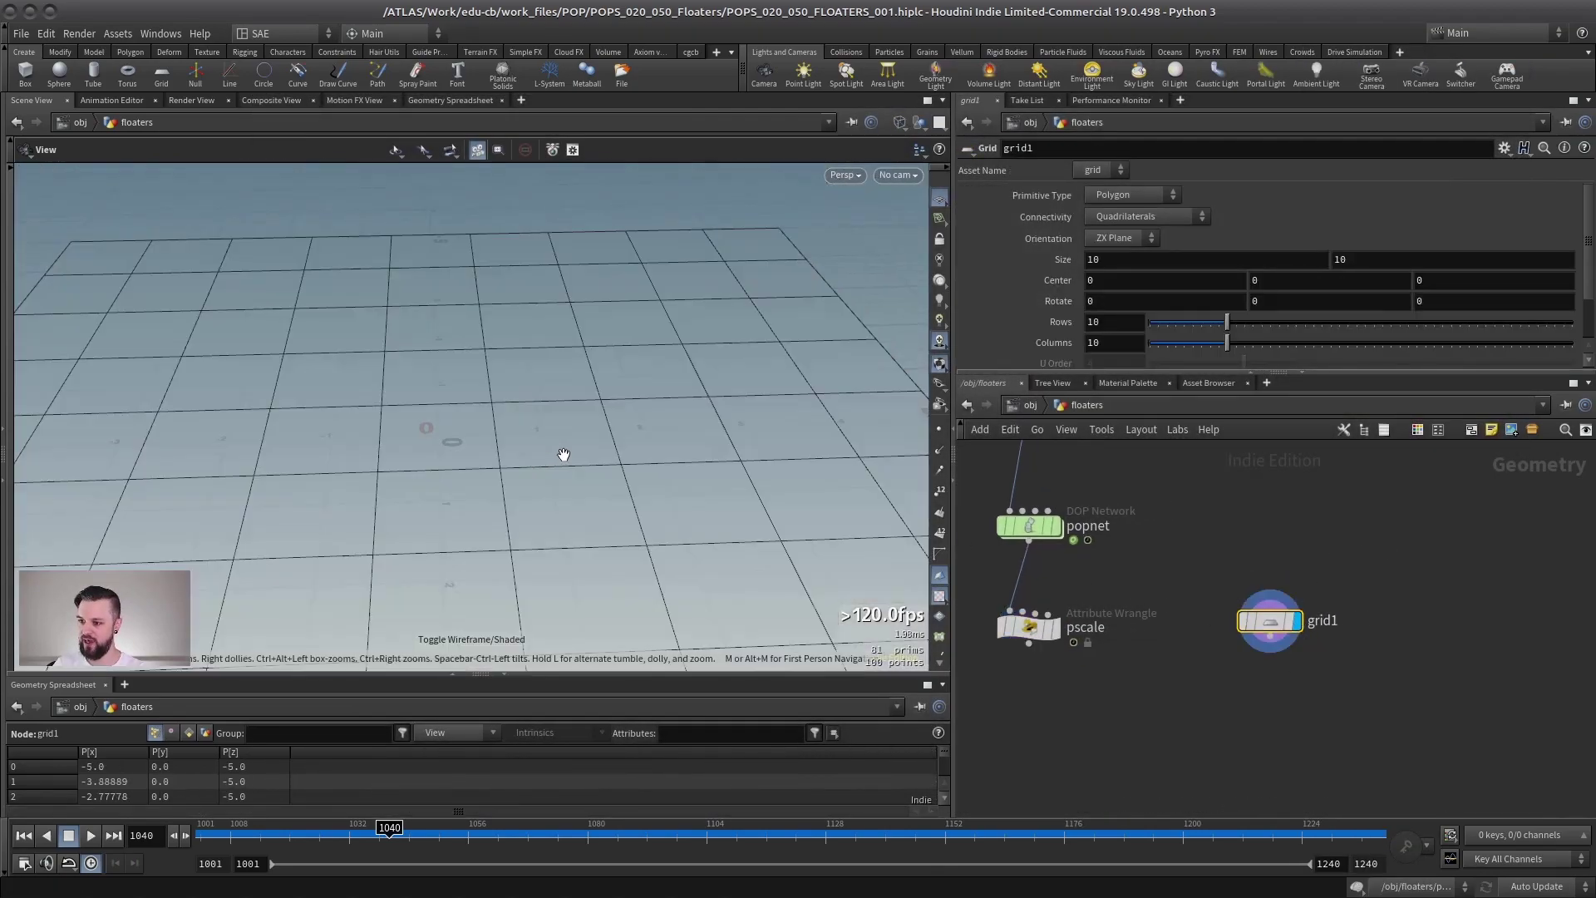
Set the grid to 2 rows and 2 columns with a size of 1 by 1
text(2)
key(Tab)
text(2)
key(Return)
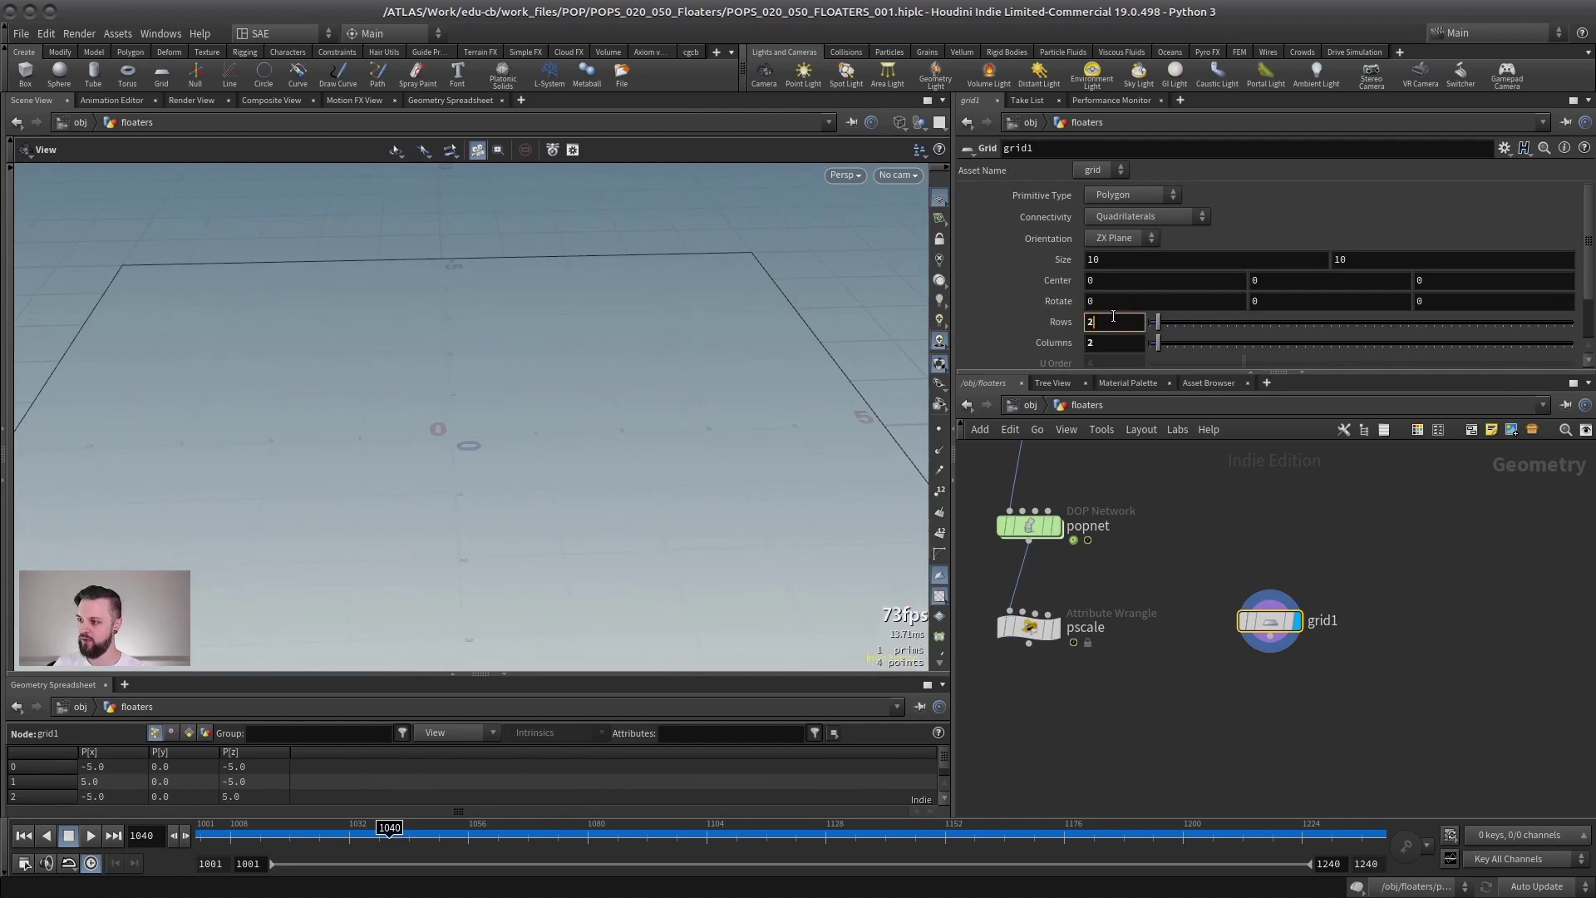
click(1117, 258)
text(1)
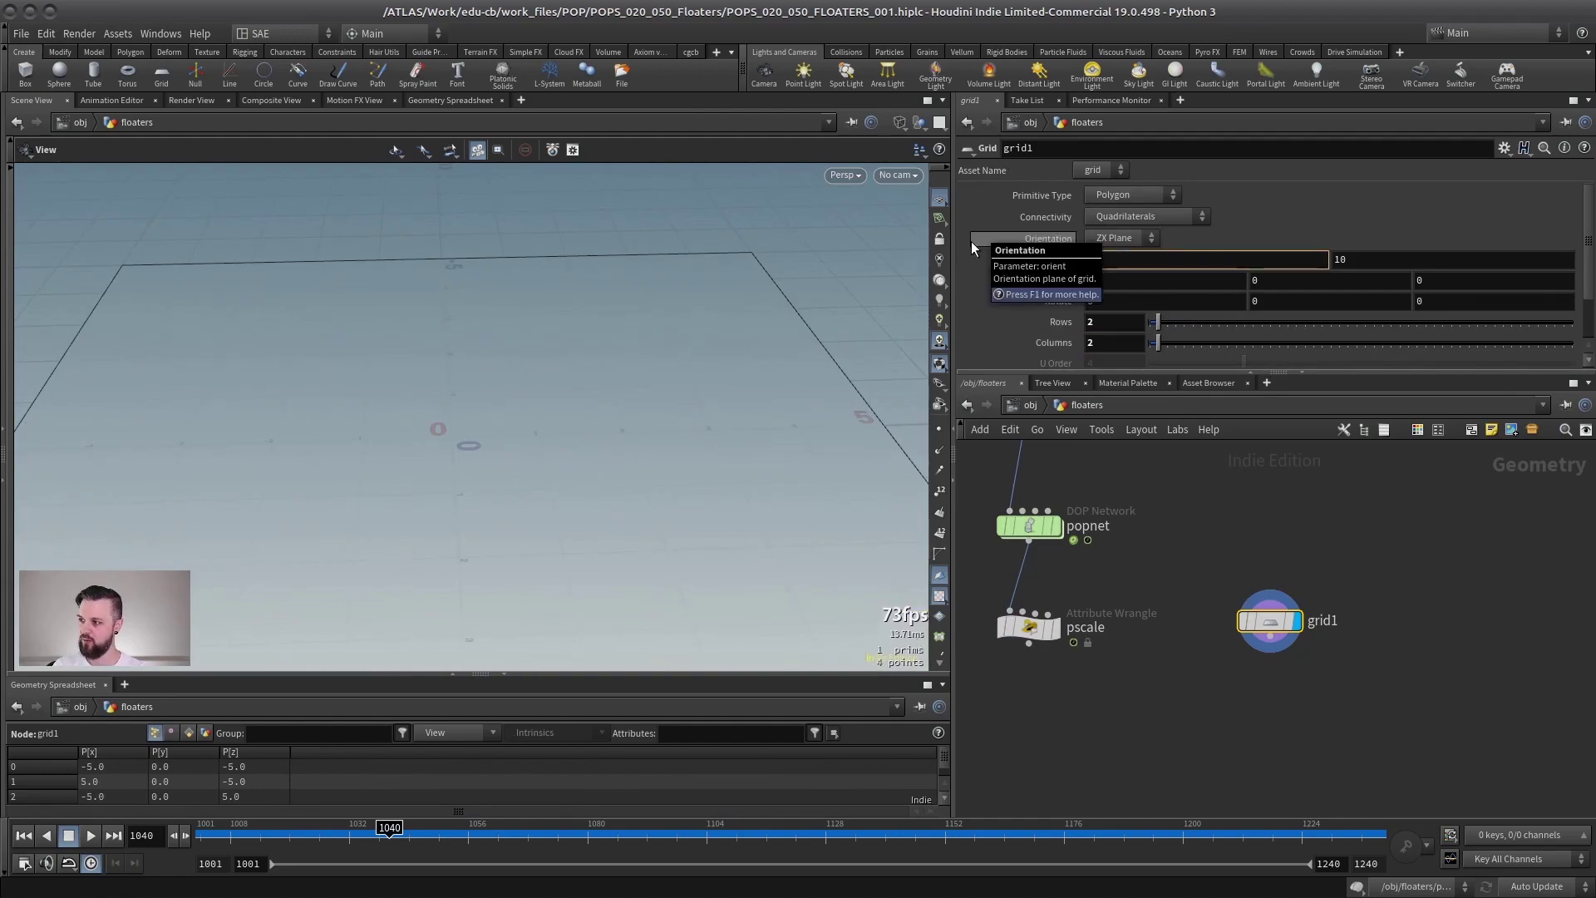
key(Return)
drag(715, 349, 559, 360)
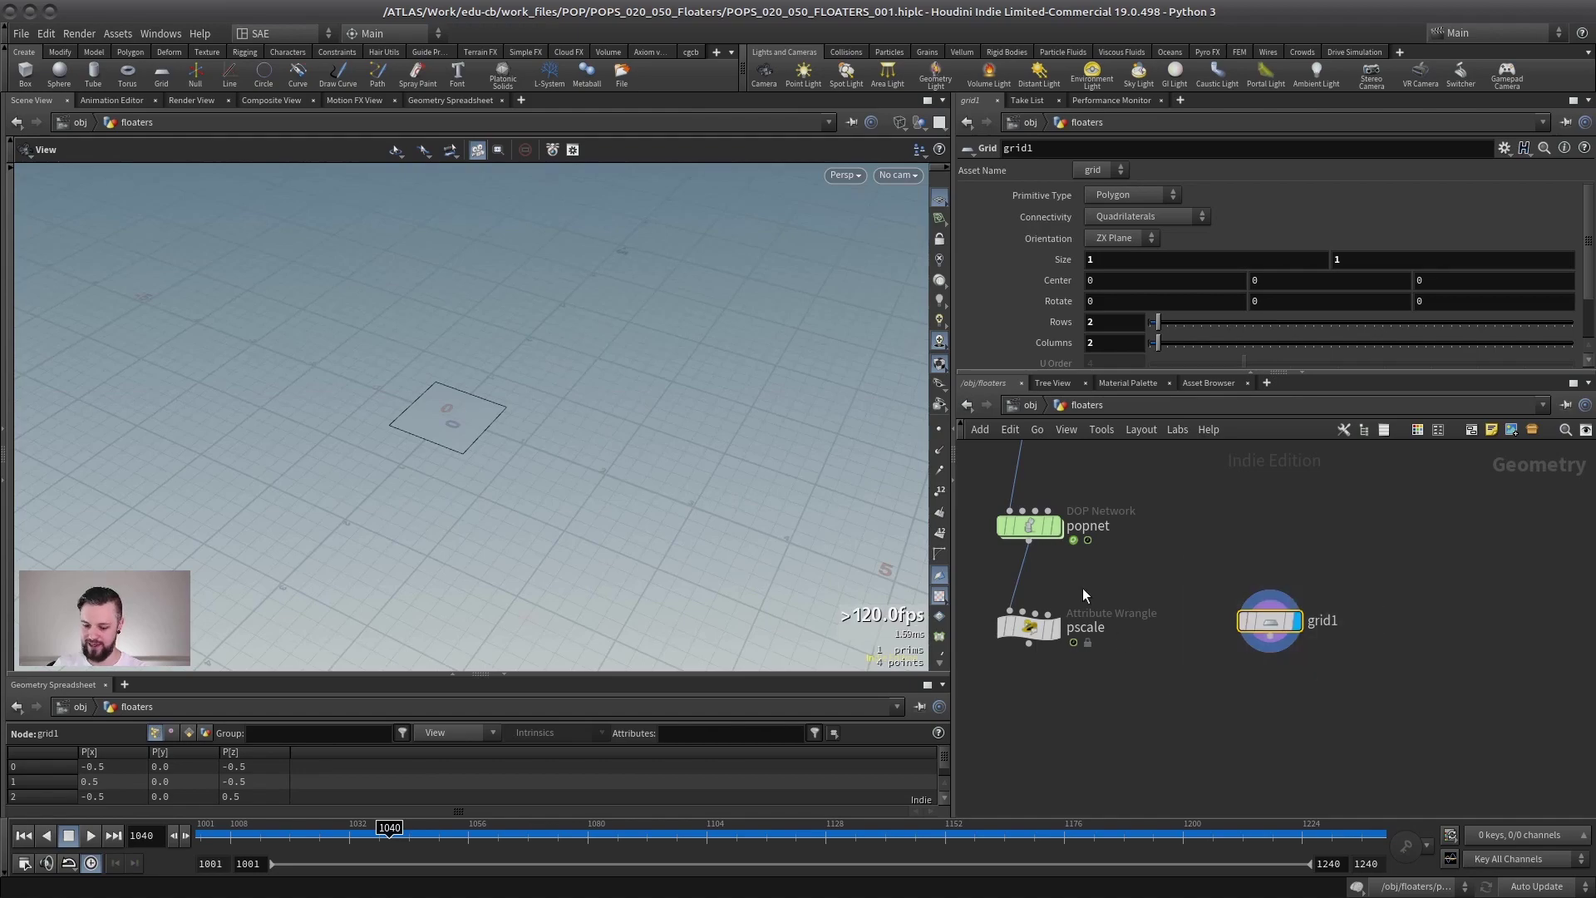
Add a Blast node after the grid that deletes point 0, with the group type set to Points
key(Tab)
text(blast)
key(Return)
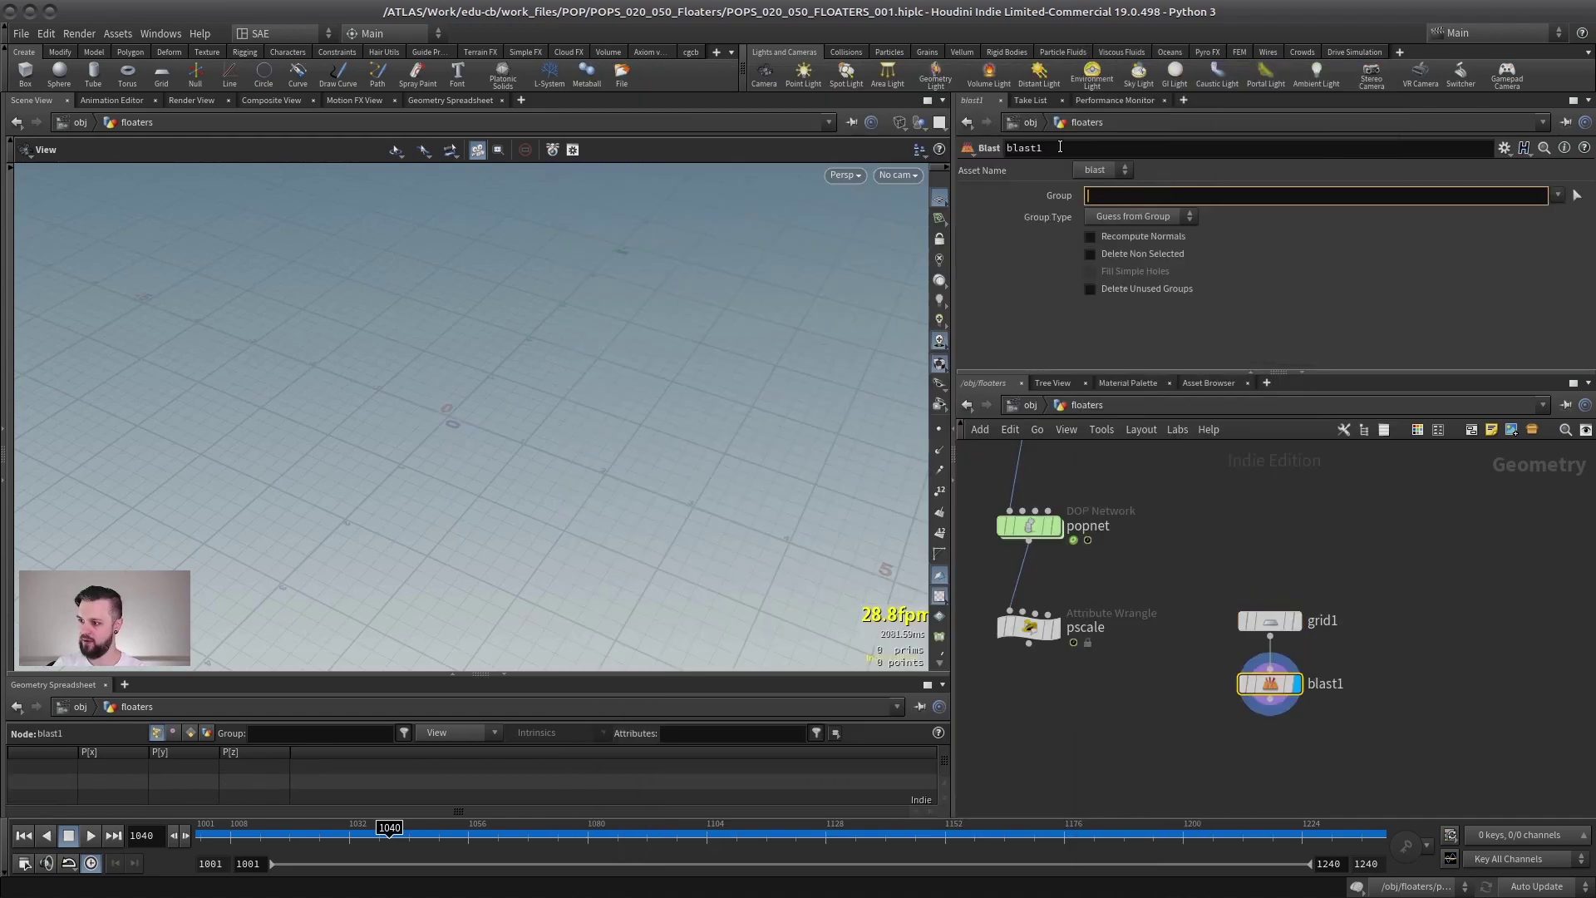
text(0)
key(Return)
click(1151, 217)
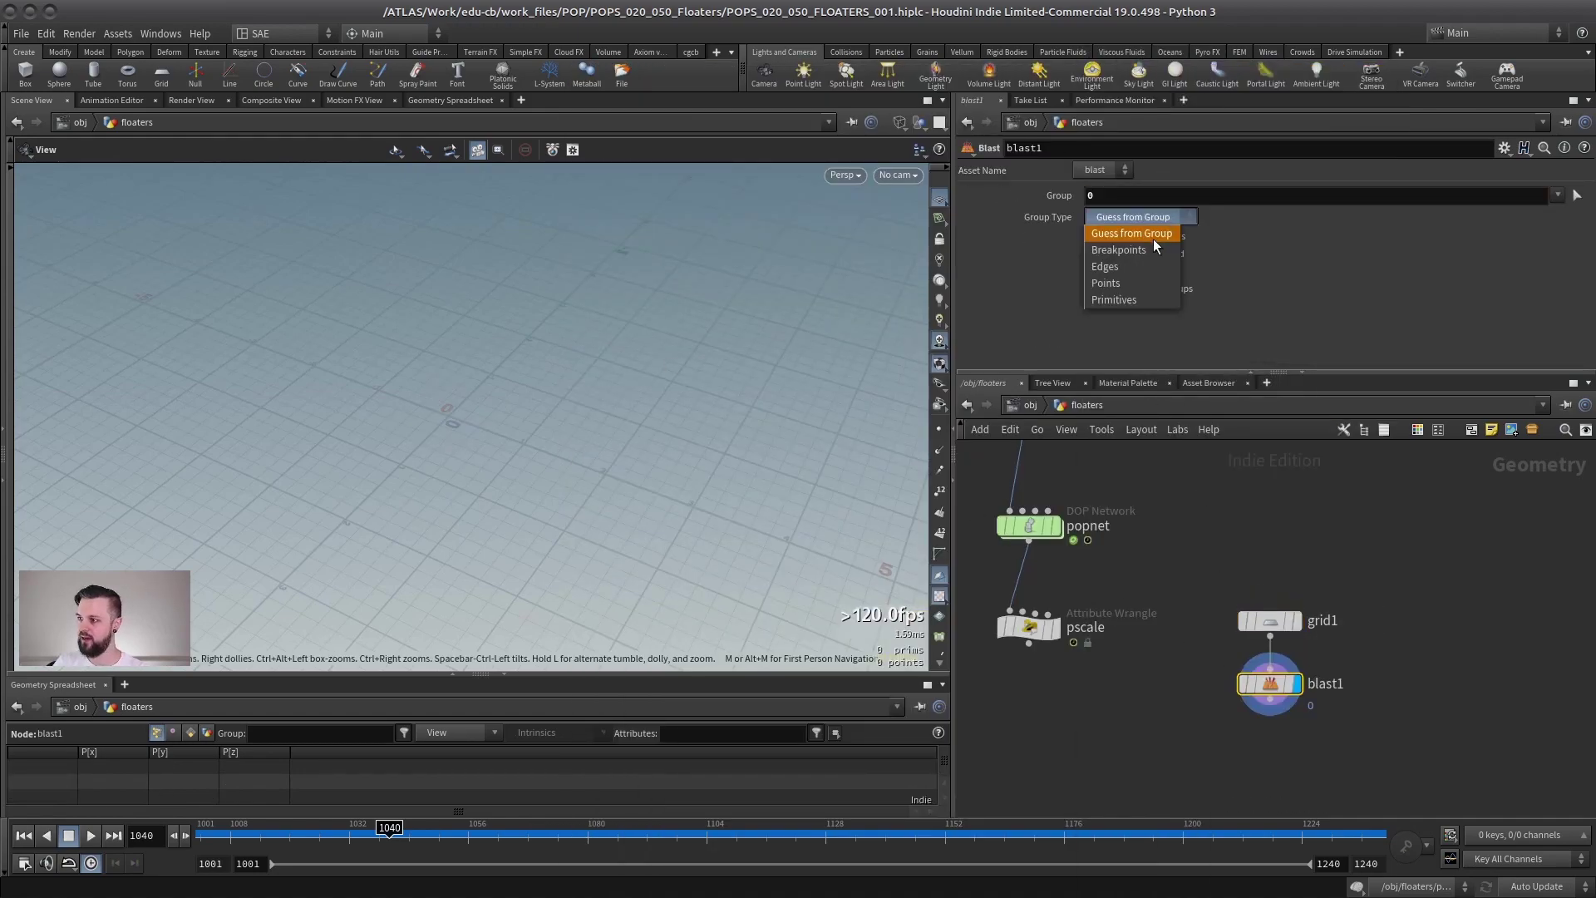
click(1128, 284)
scroll(715, 386, up, 5)
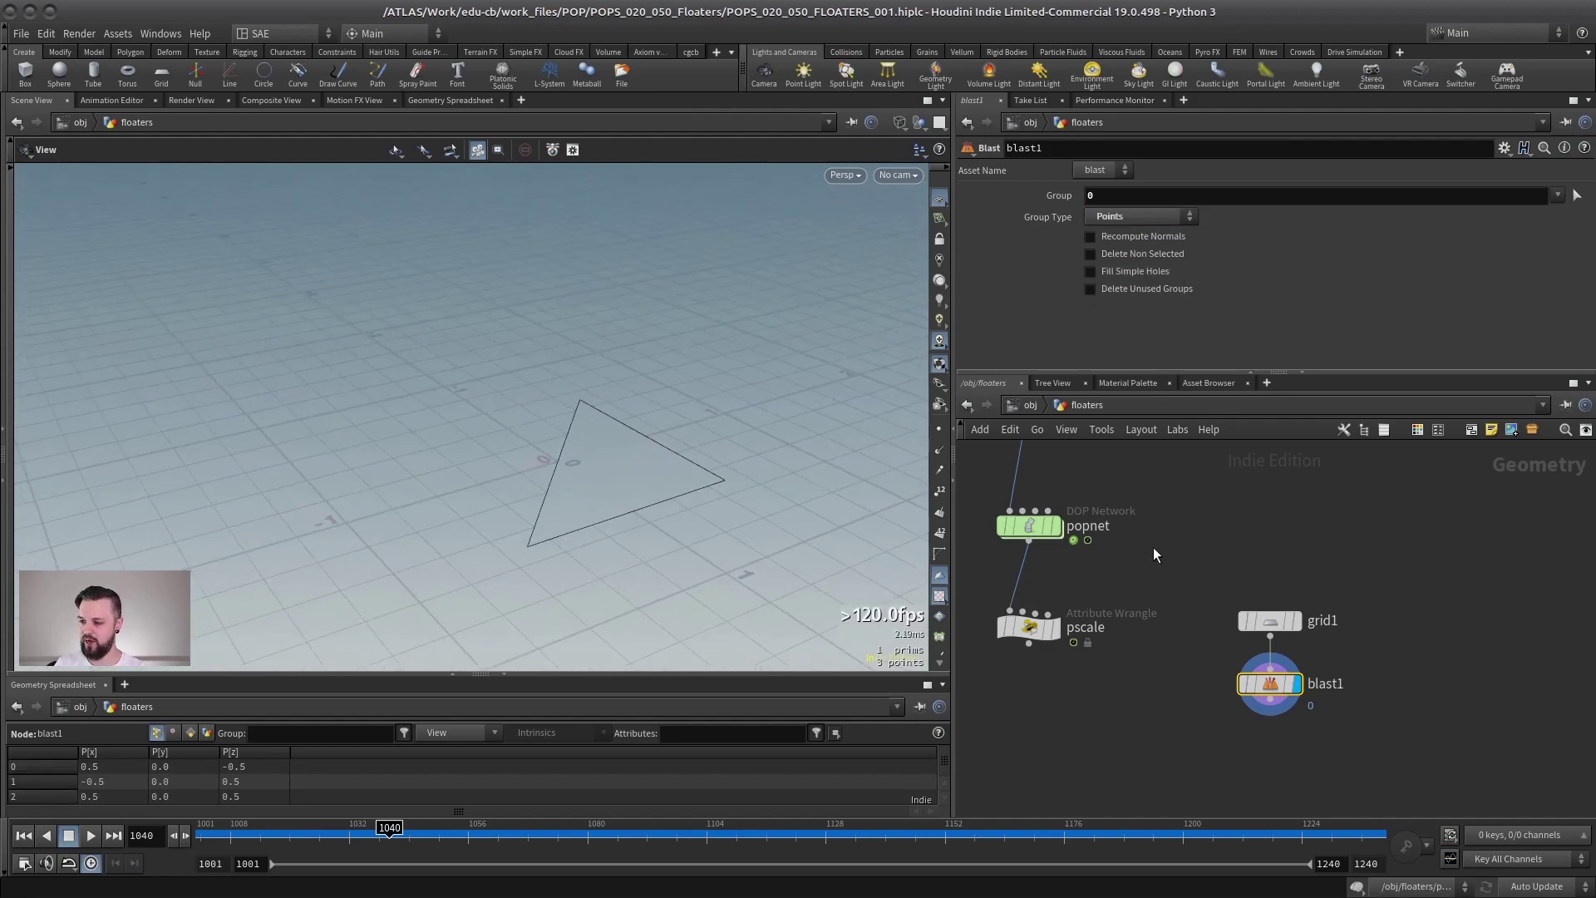
Create a Circle node, display it, and make it a polygon triangle with 3 divisions
middle_drag(1446, 613, 1356, 581)
key(Tab)
text(circ)
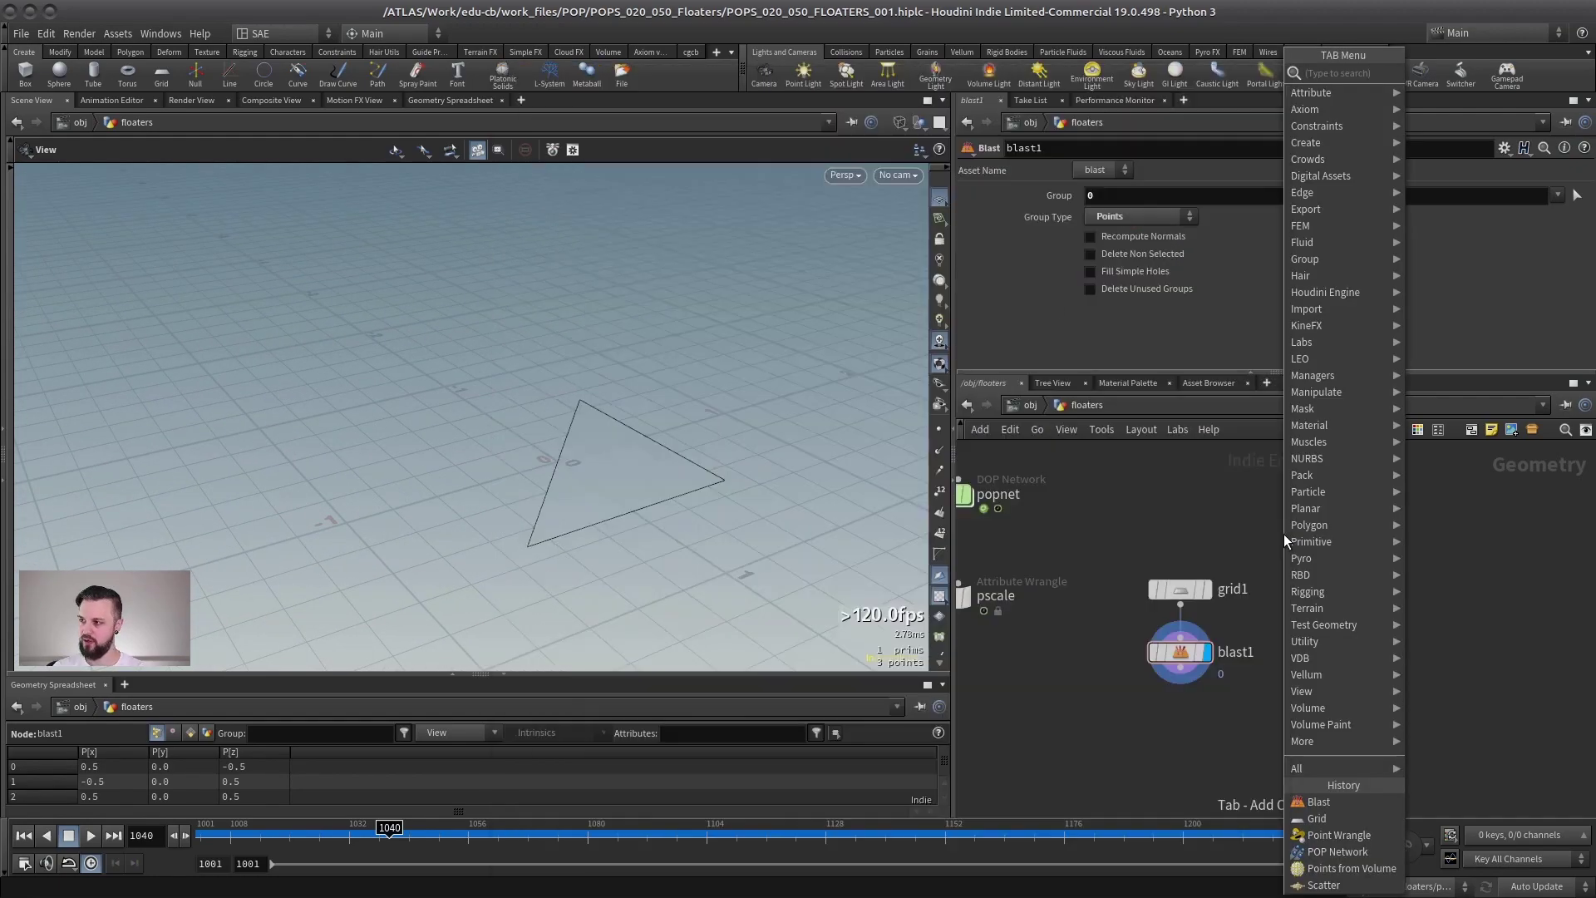
key(Return)
click(1344, 611)
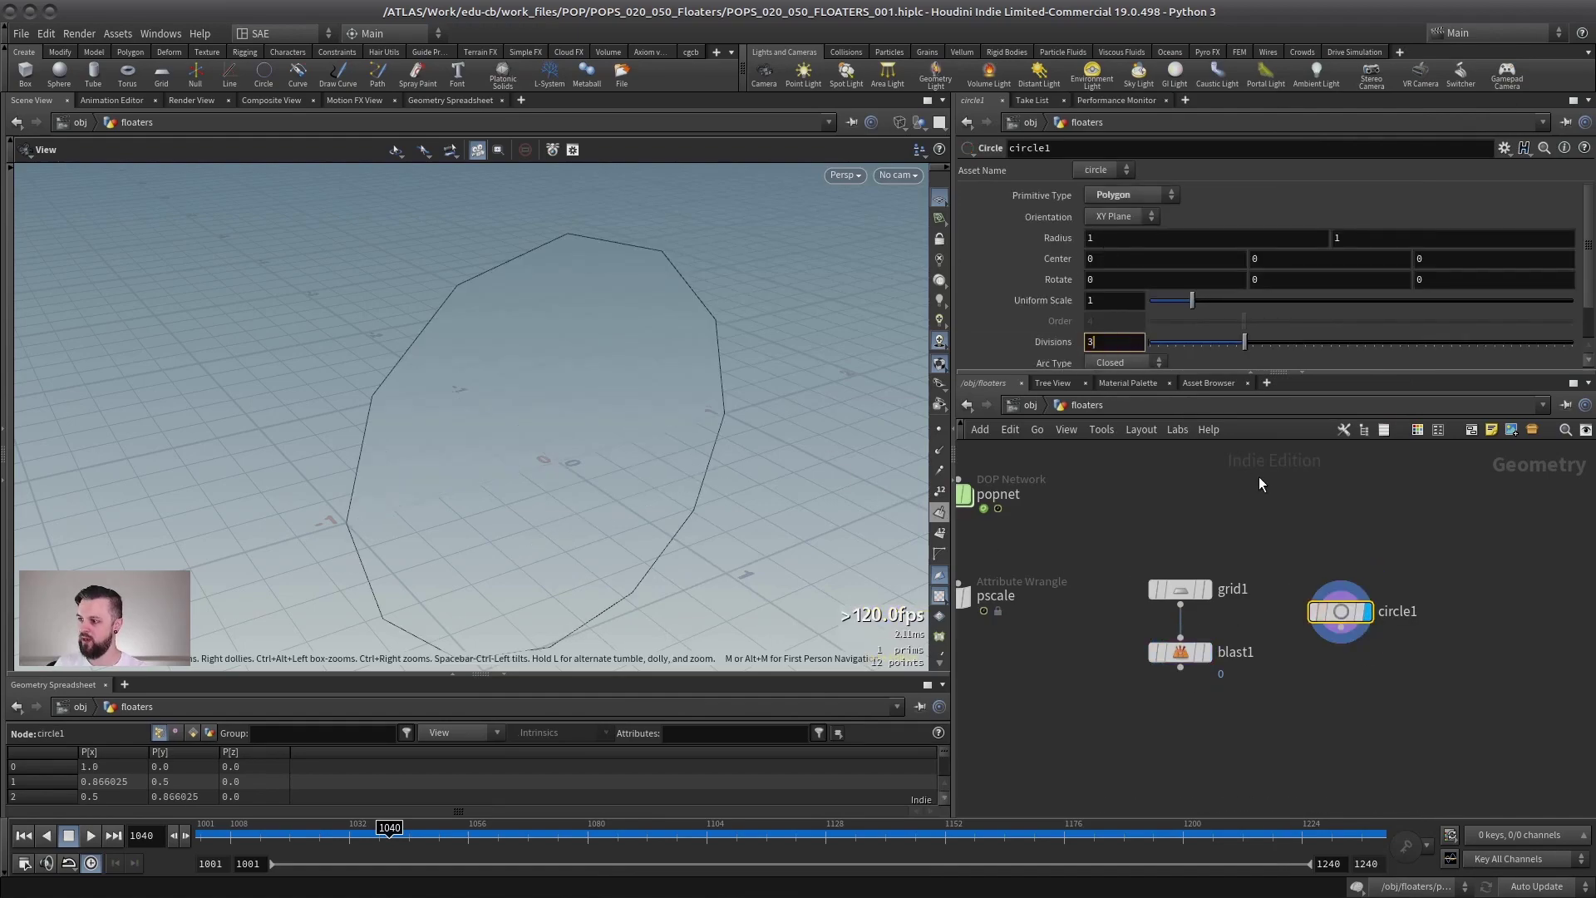
text(3)
key(Return)
drag(620, 434, 577, 441)
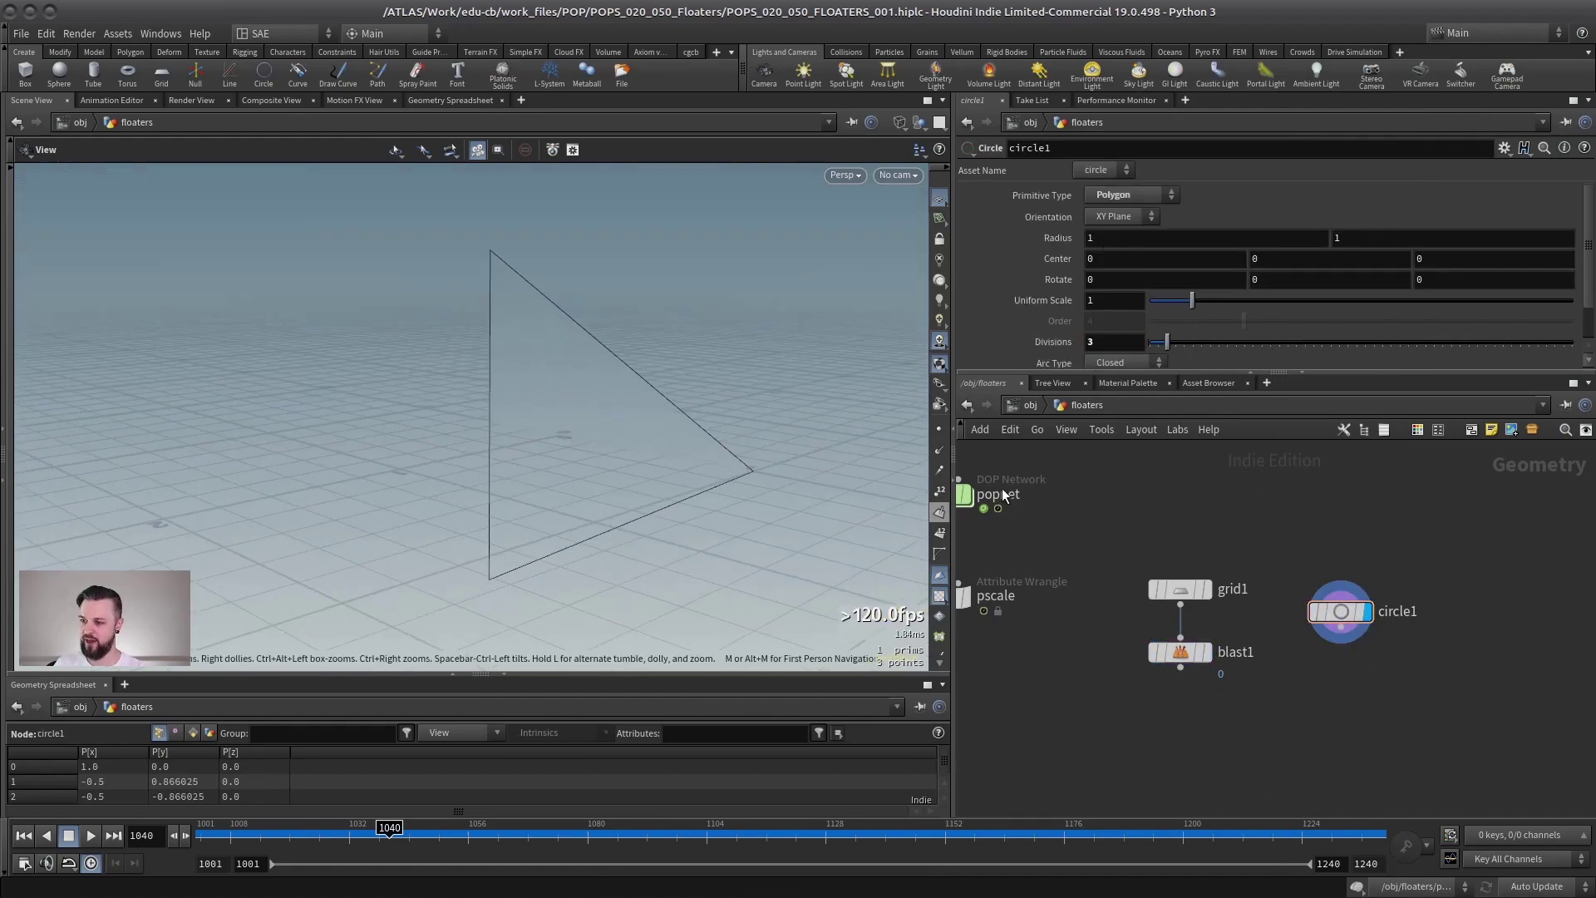
Delete the grid and blast nodes and move circle1 into their place beside the pscale wrangle
middle_drag(1211, 570, 1295, 572)
drag(1294, 571, 1317, 642)
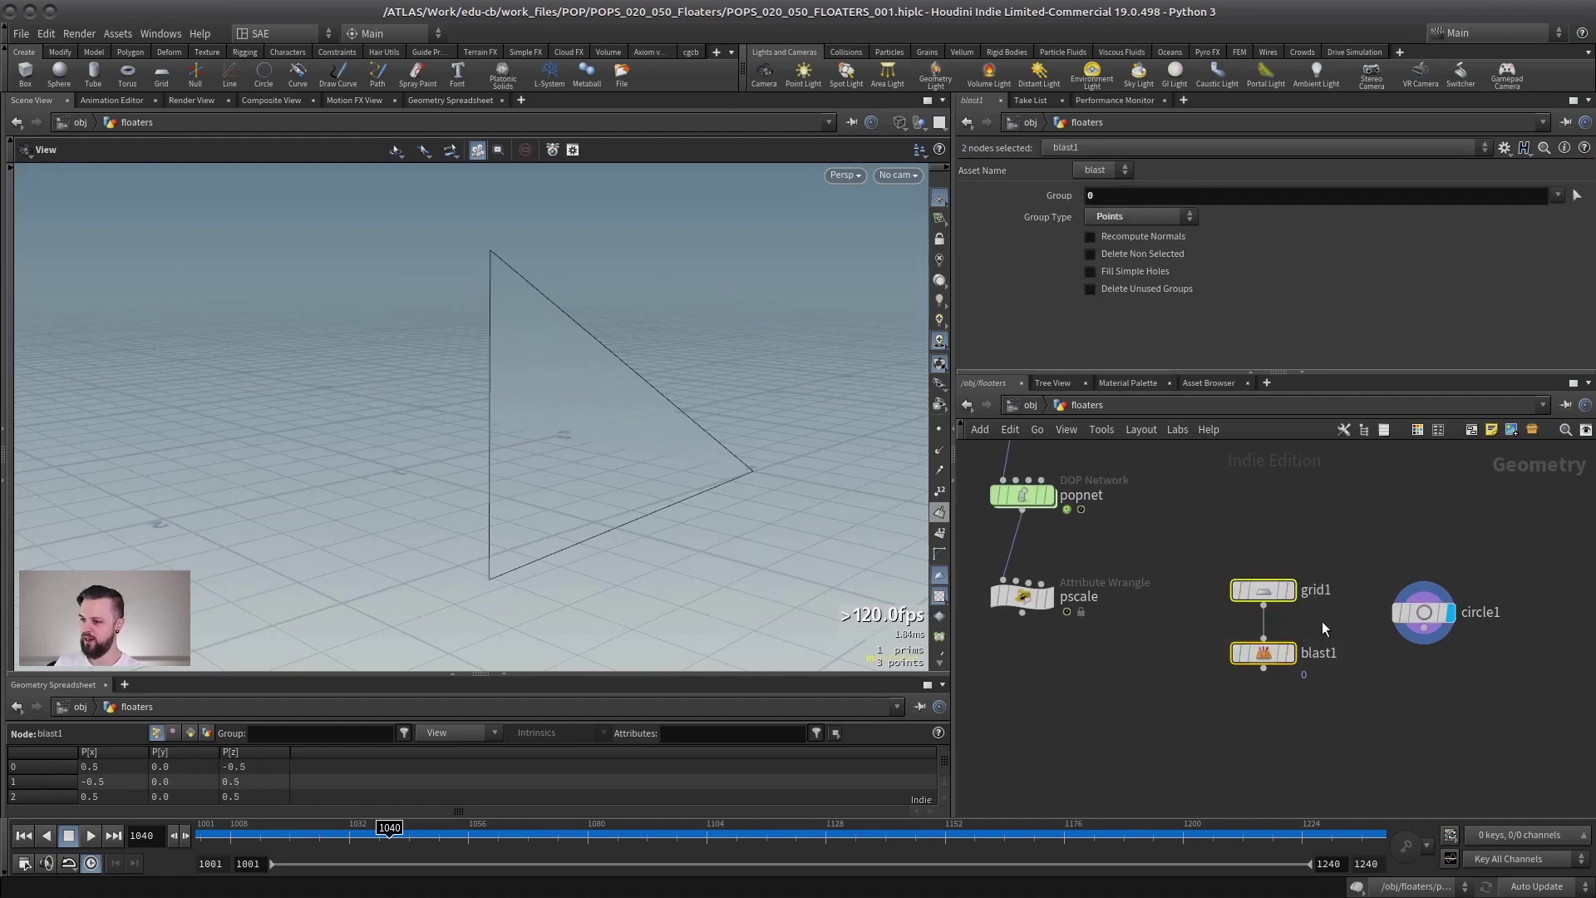
key(Delete)
drag(1424, 612, 1294, 597)
Add a Copy to Points node that copies circle1 onto the pscale wrangle's points, and display the result
key(Tab)
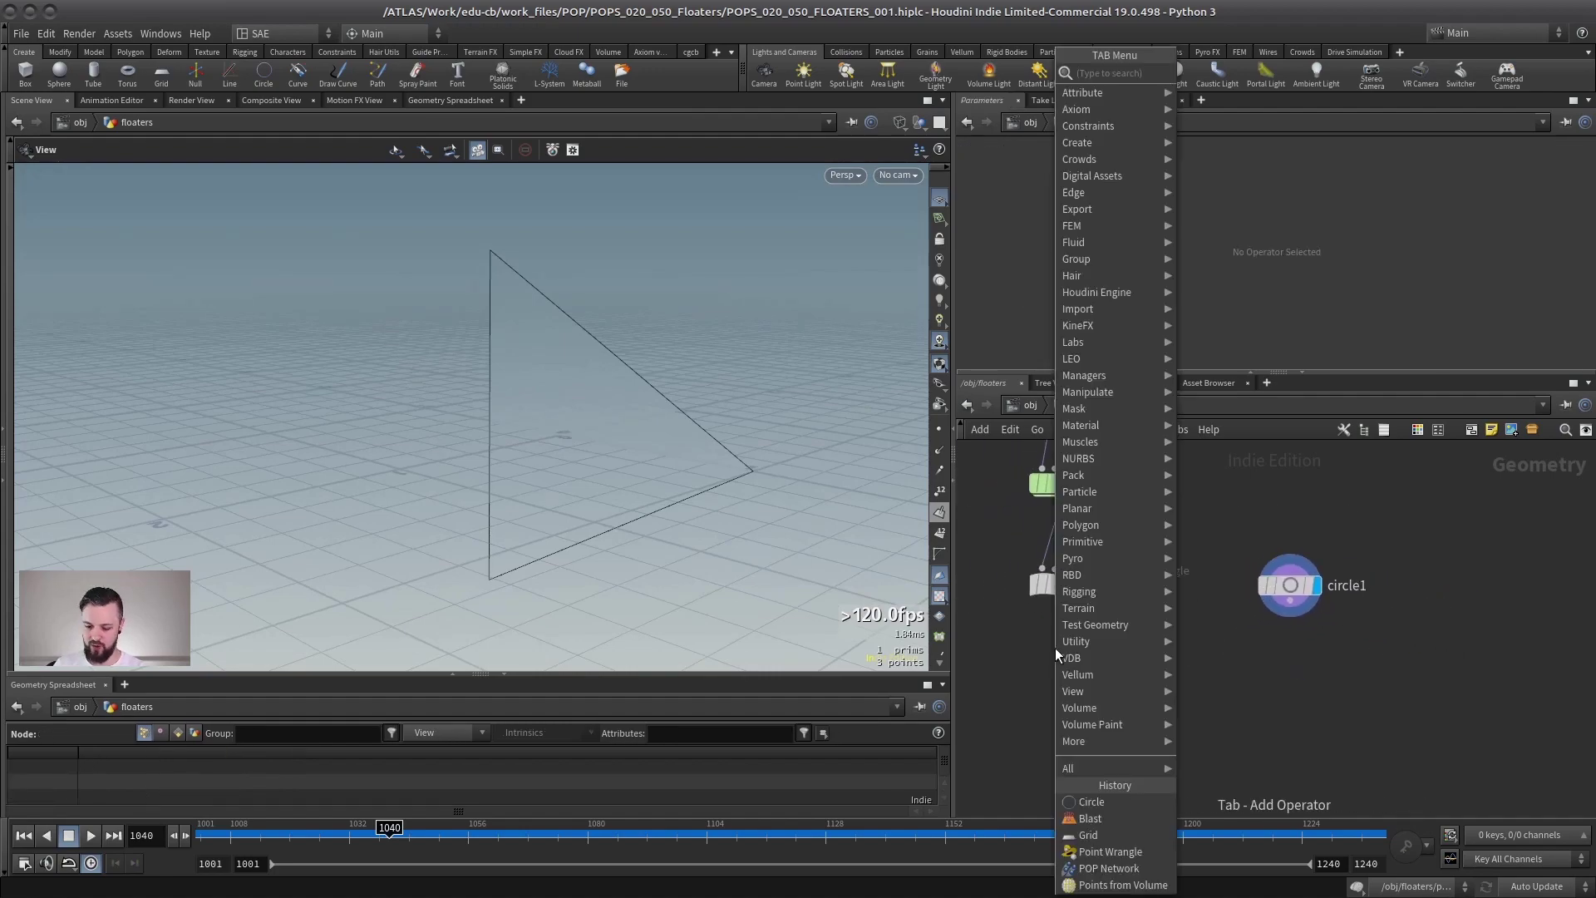
text(copy to p)
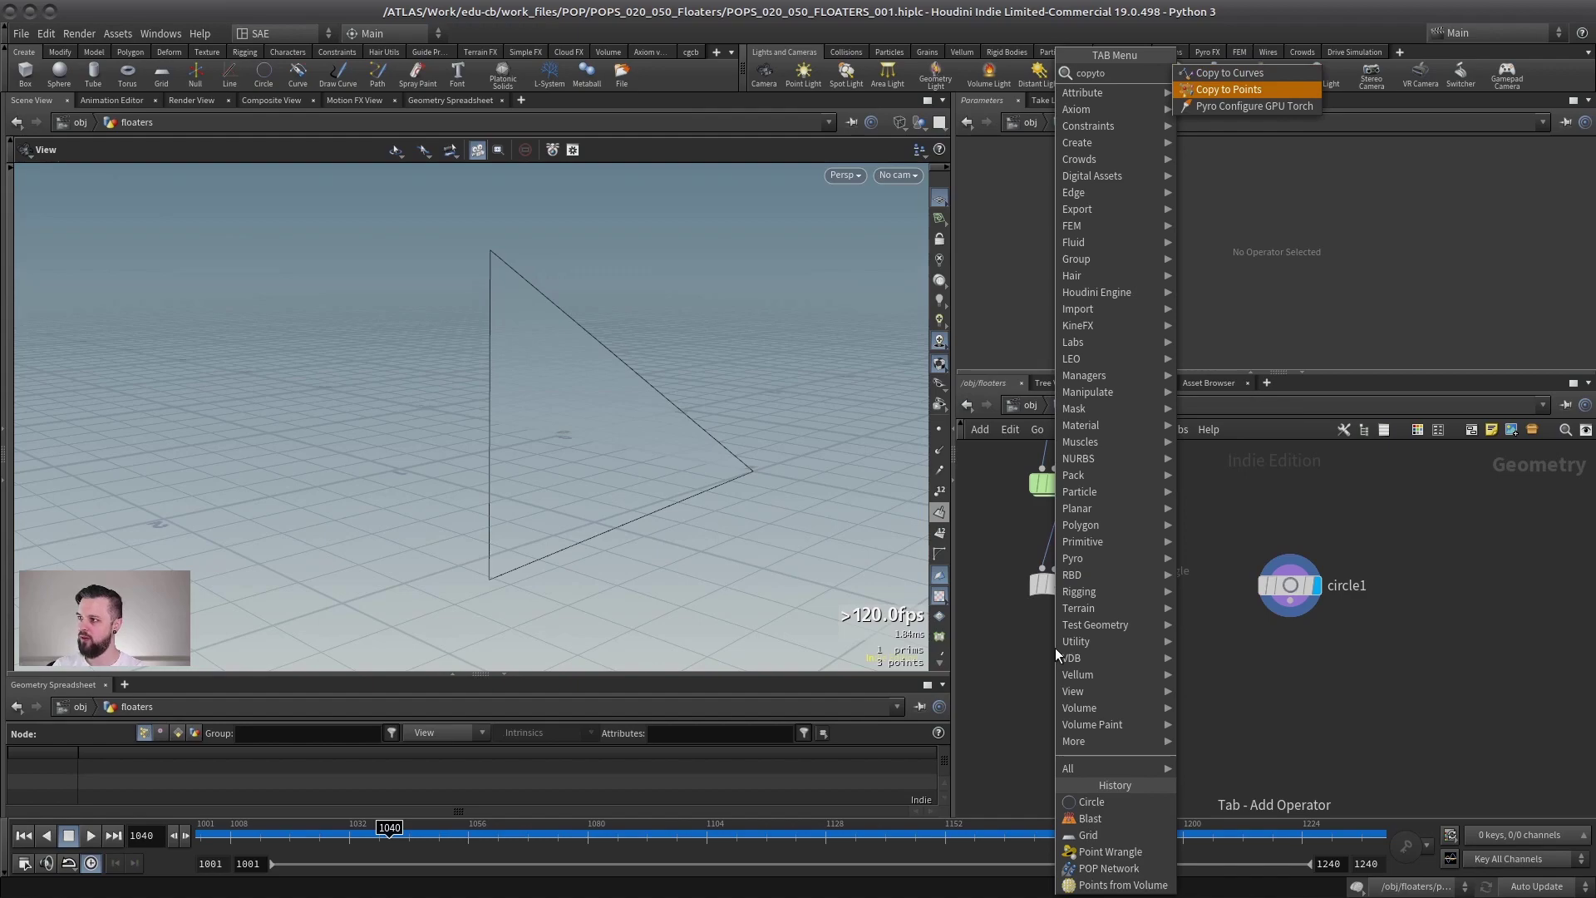
key(Return)
drag(1191, 691, 1060, 600)
click(1289, 601)
click(1167, 692)
click(1205, 708)
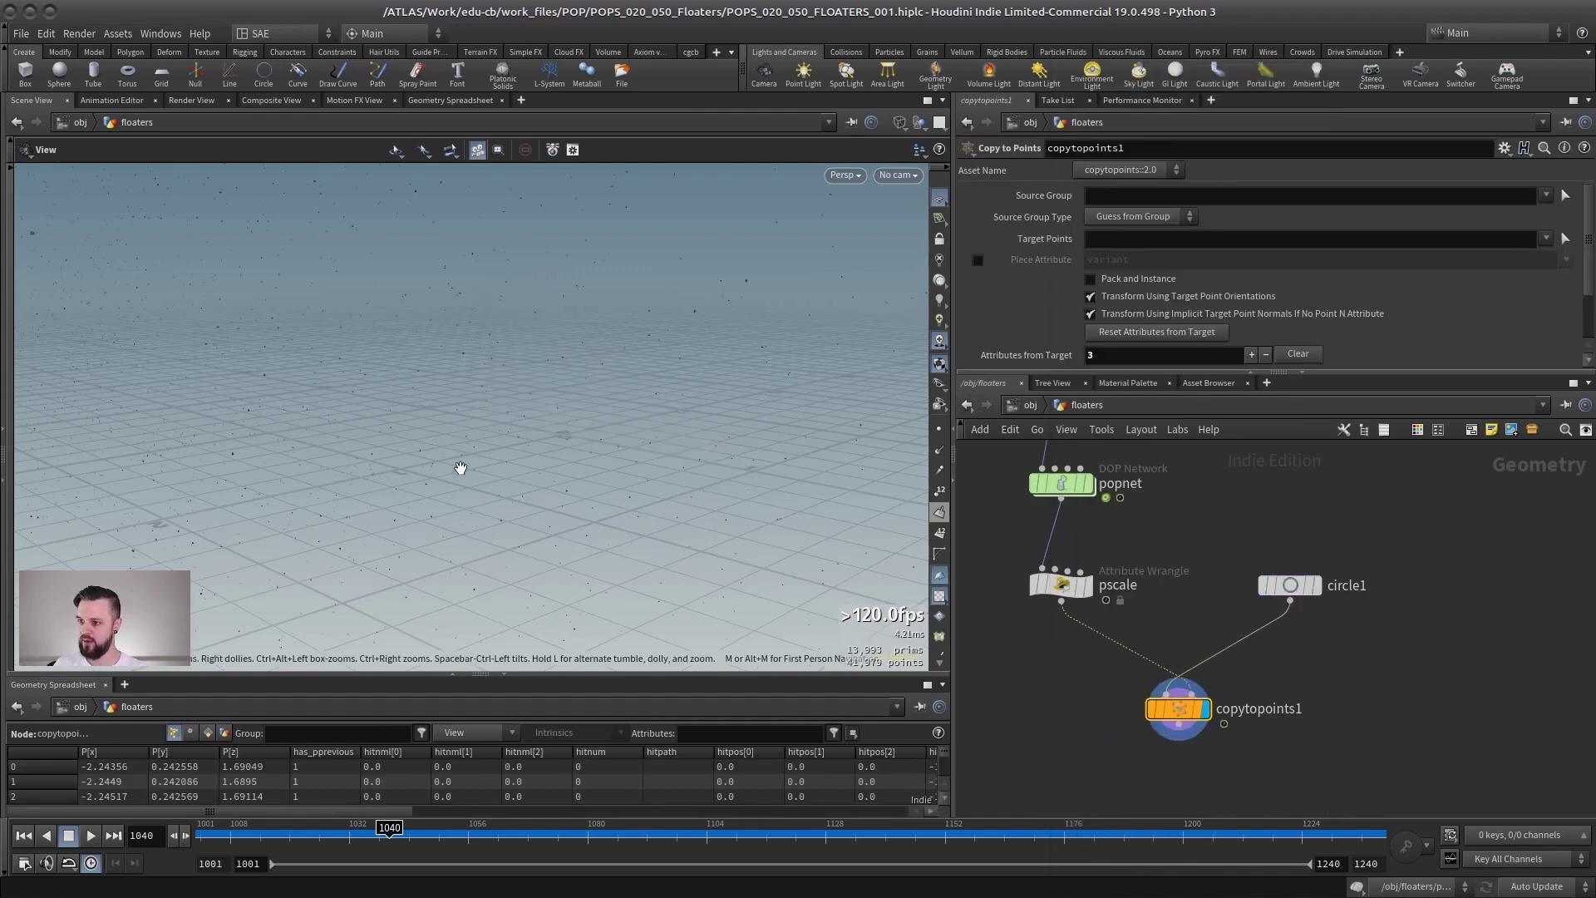
mouse_move(576, 433)
mouse_down()
mouse_move(606, 424)
mouse_move(552, 431)
mouse_move(574, 457)
mouse_up()
Replace the pscale wrangle with an Attribute Randomize node between popnet and copytopoints1, with pscale as its attribute name
click(1060, 584)
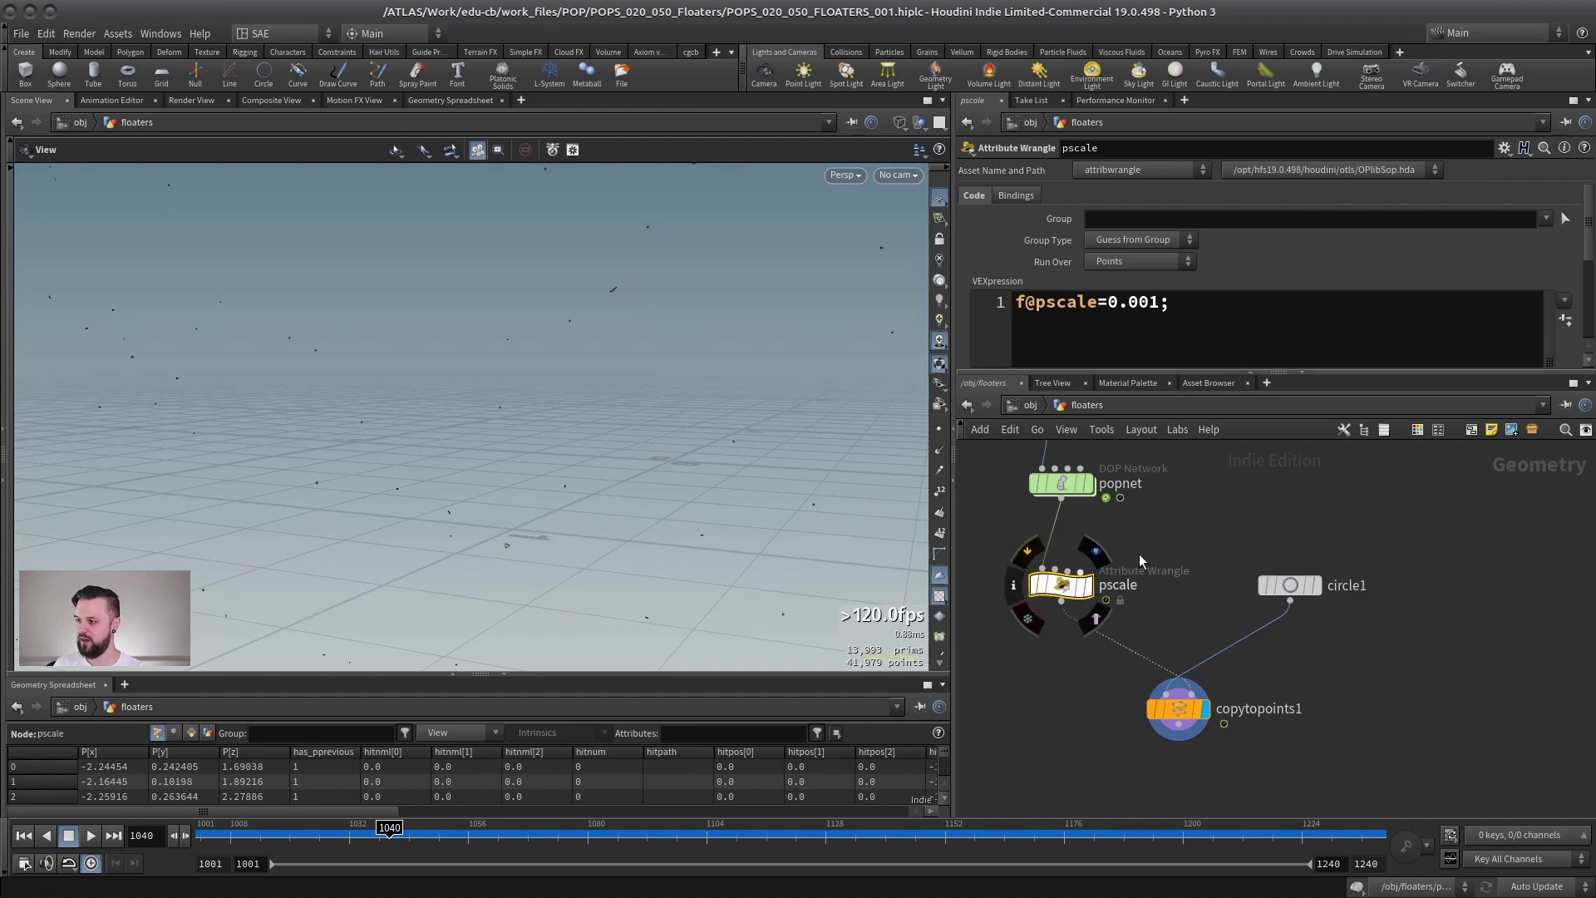
key(Delete)
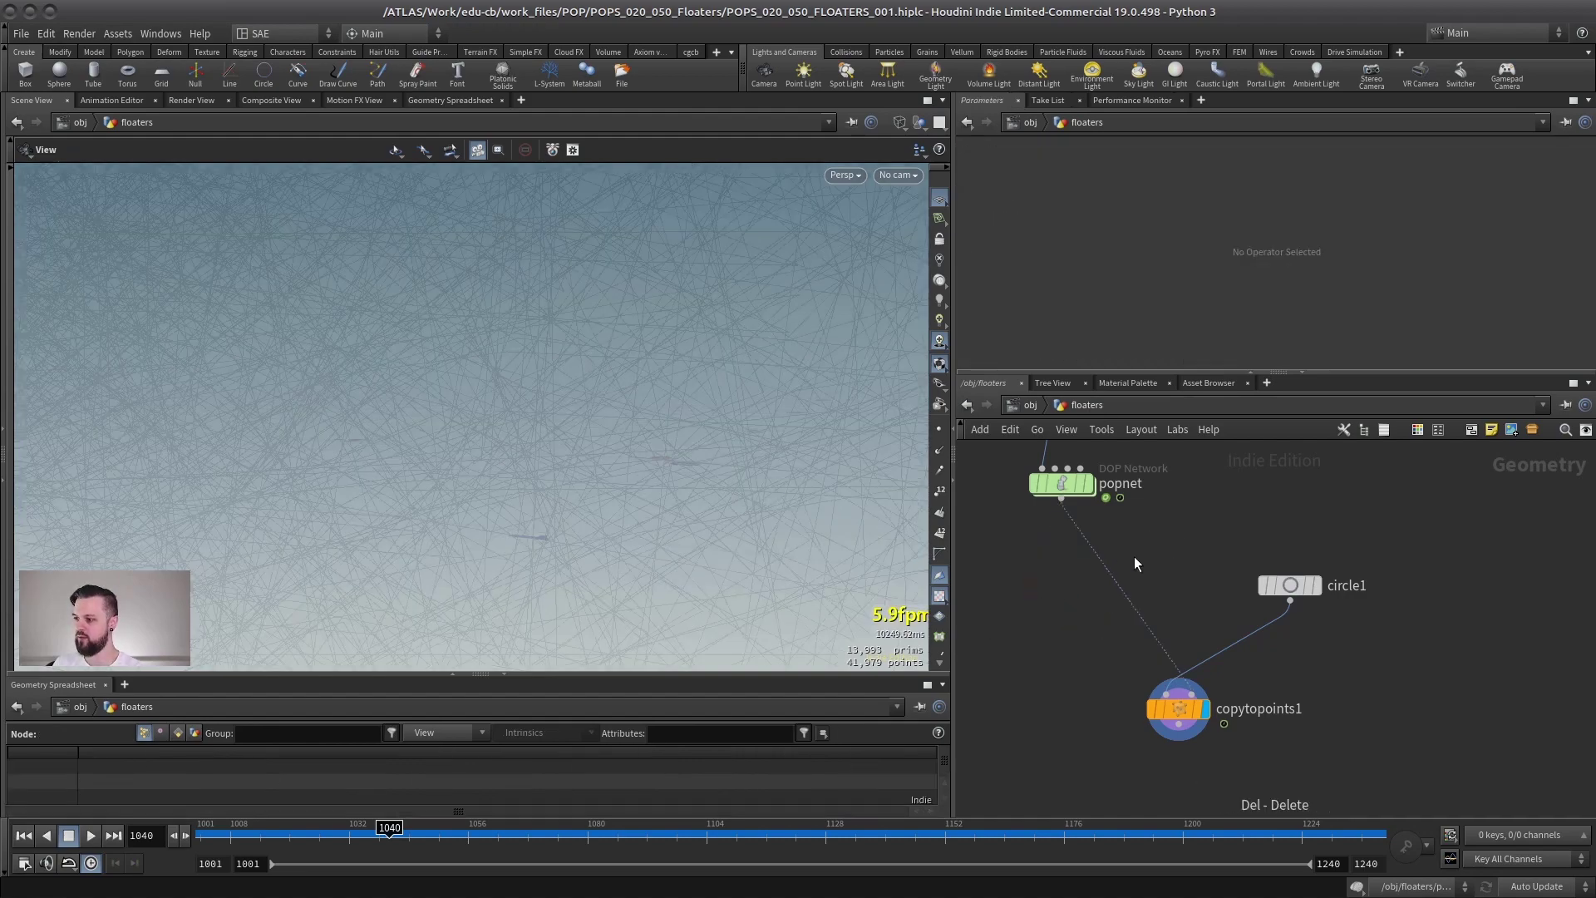
key(Tab)
text(rand)
key(Return)
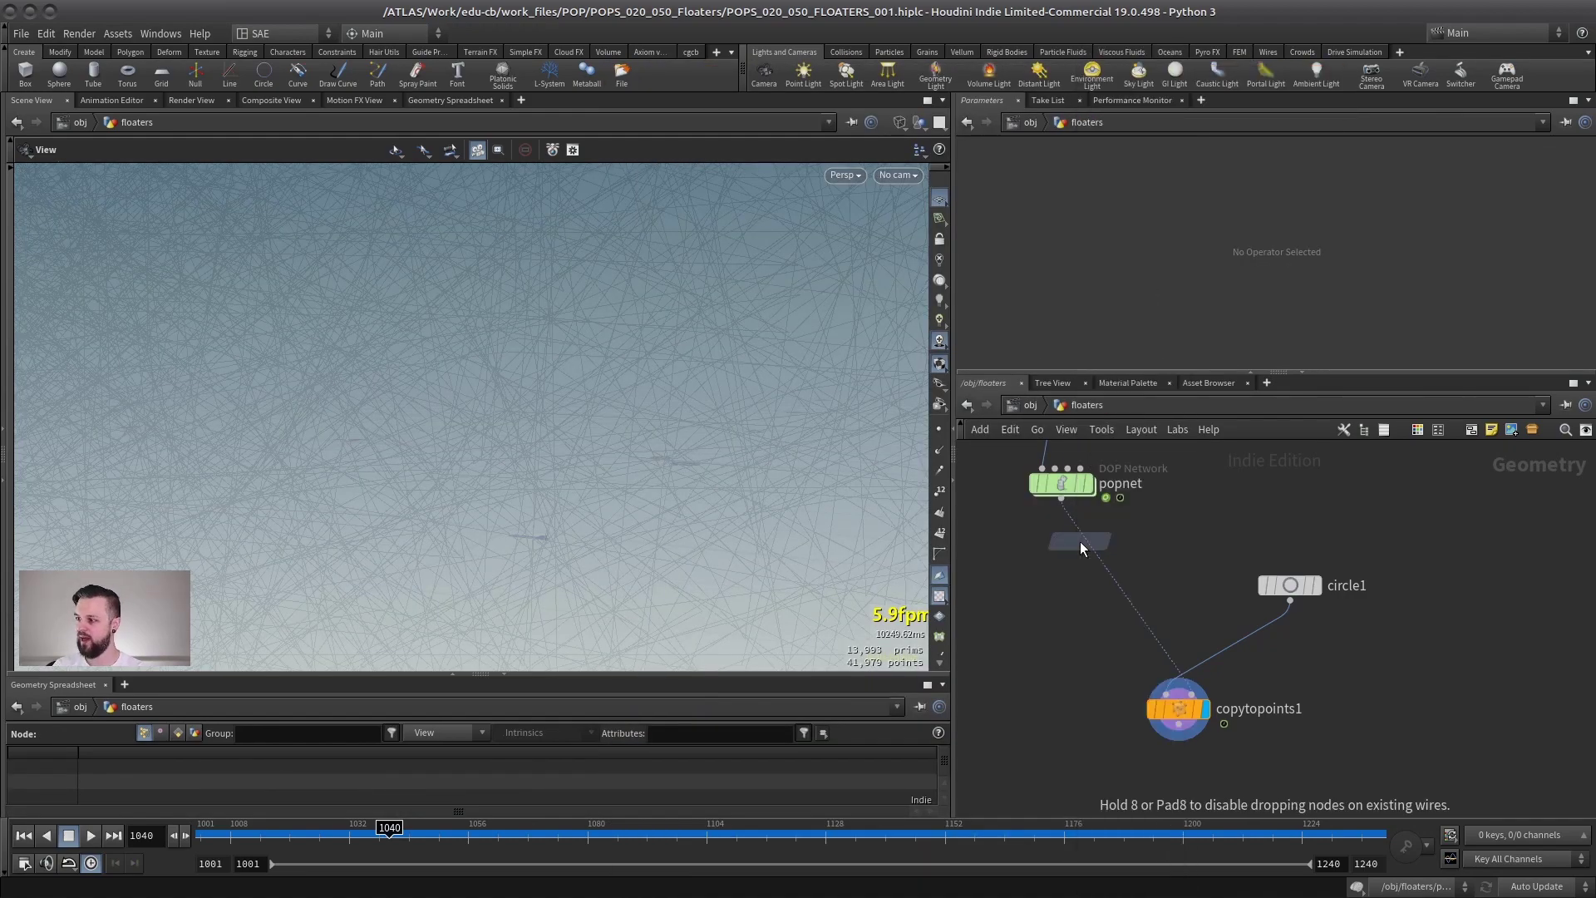
click(1061, 585)
click(1247, 260)
text(pscale)
key(Return)
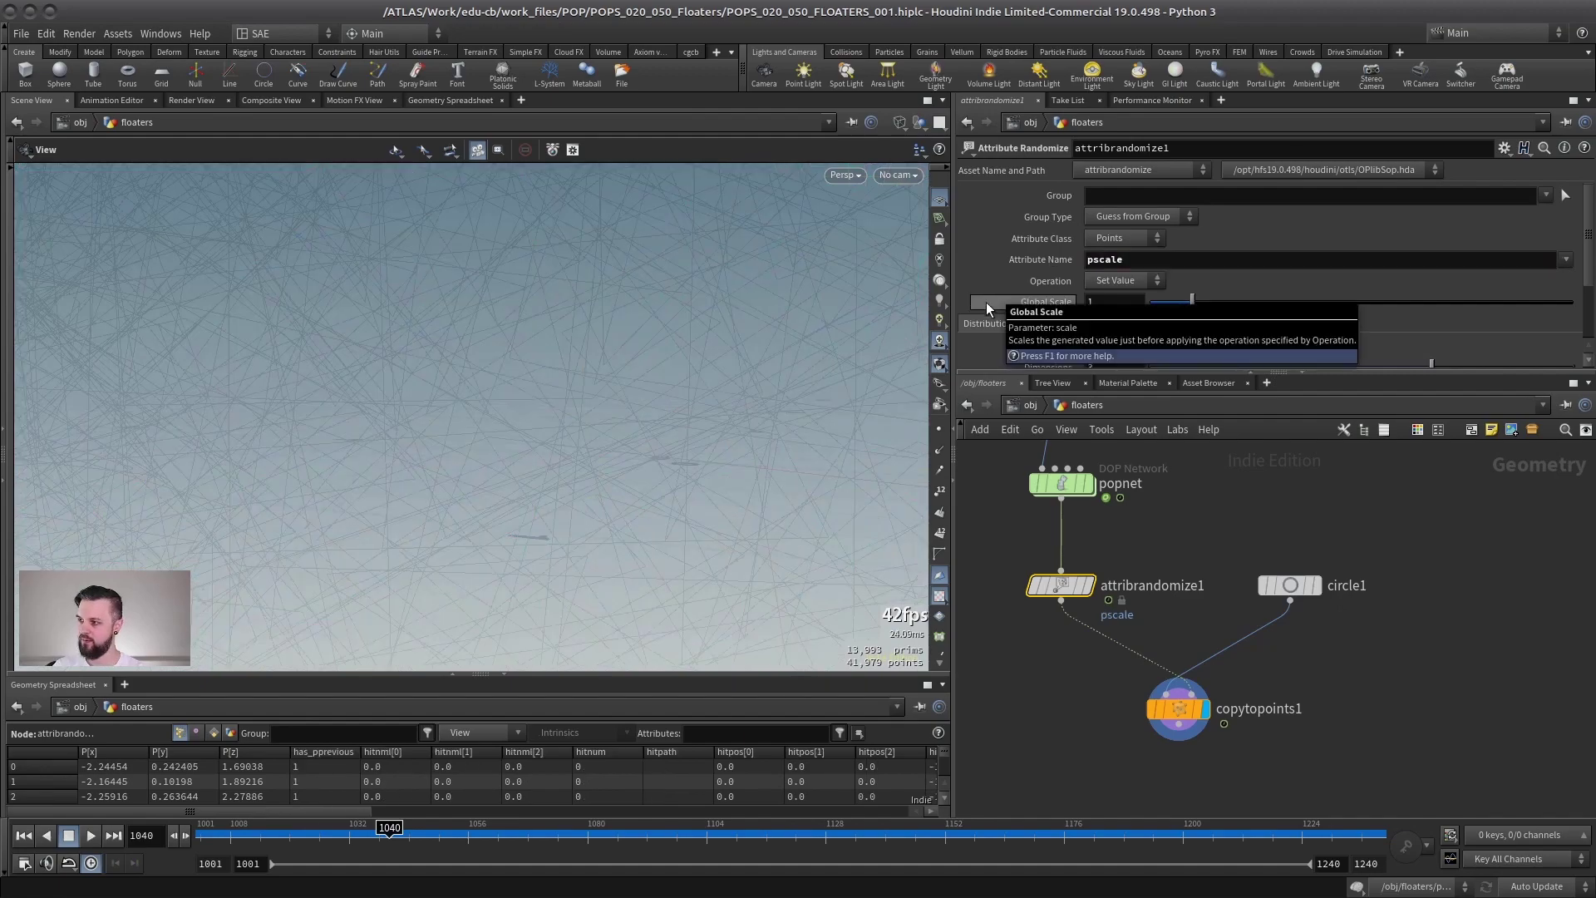
Set the pscale randomization's first Min Value to 0.001 and Max Value to 0.003, and look through the cam camera
drag(1200, 372, 1200, 558)
click(1114, 406)
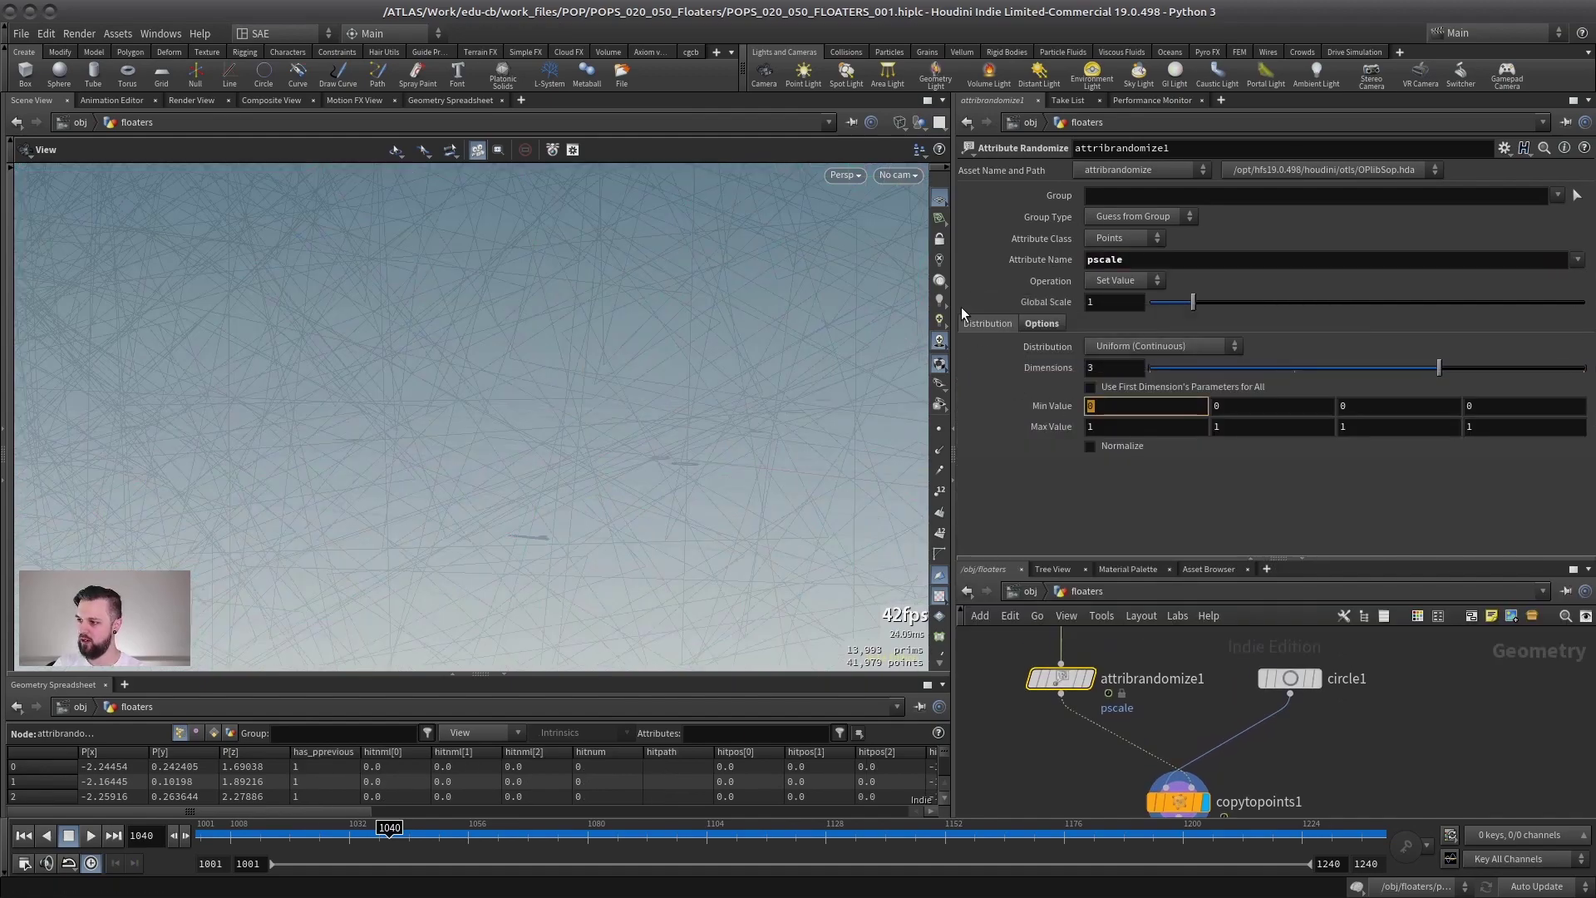
text(0.001)
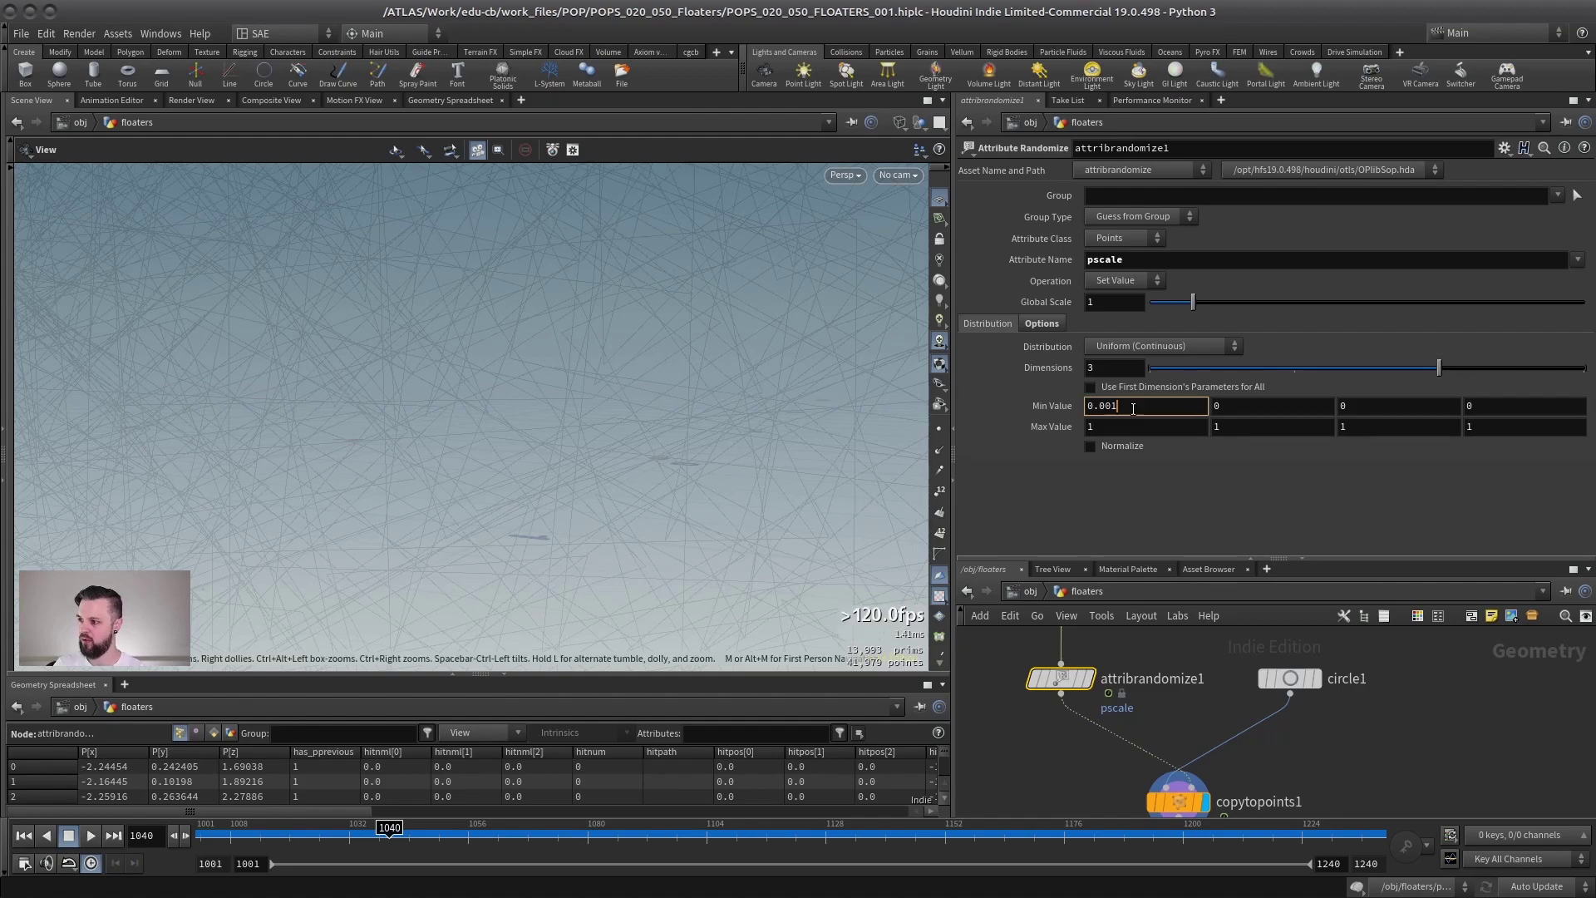
key(Tab)
text(0.002)
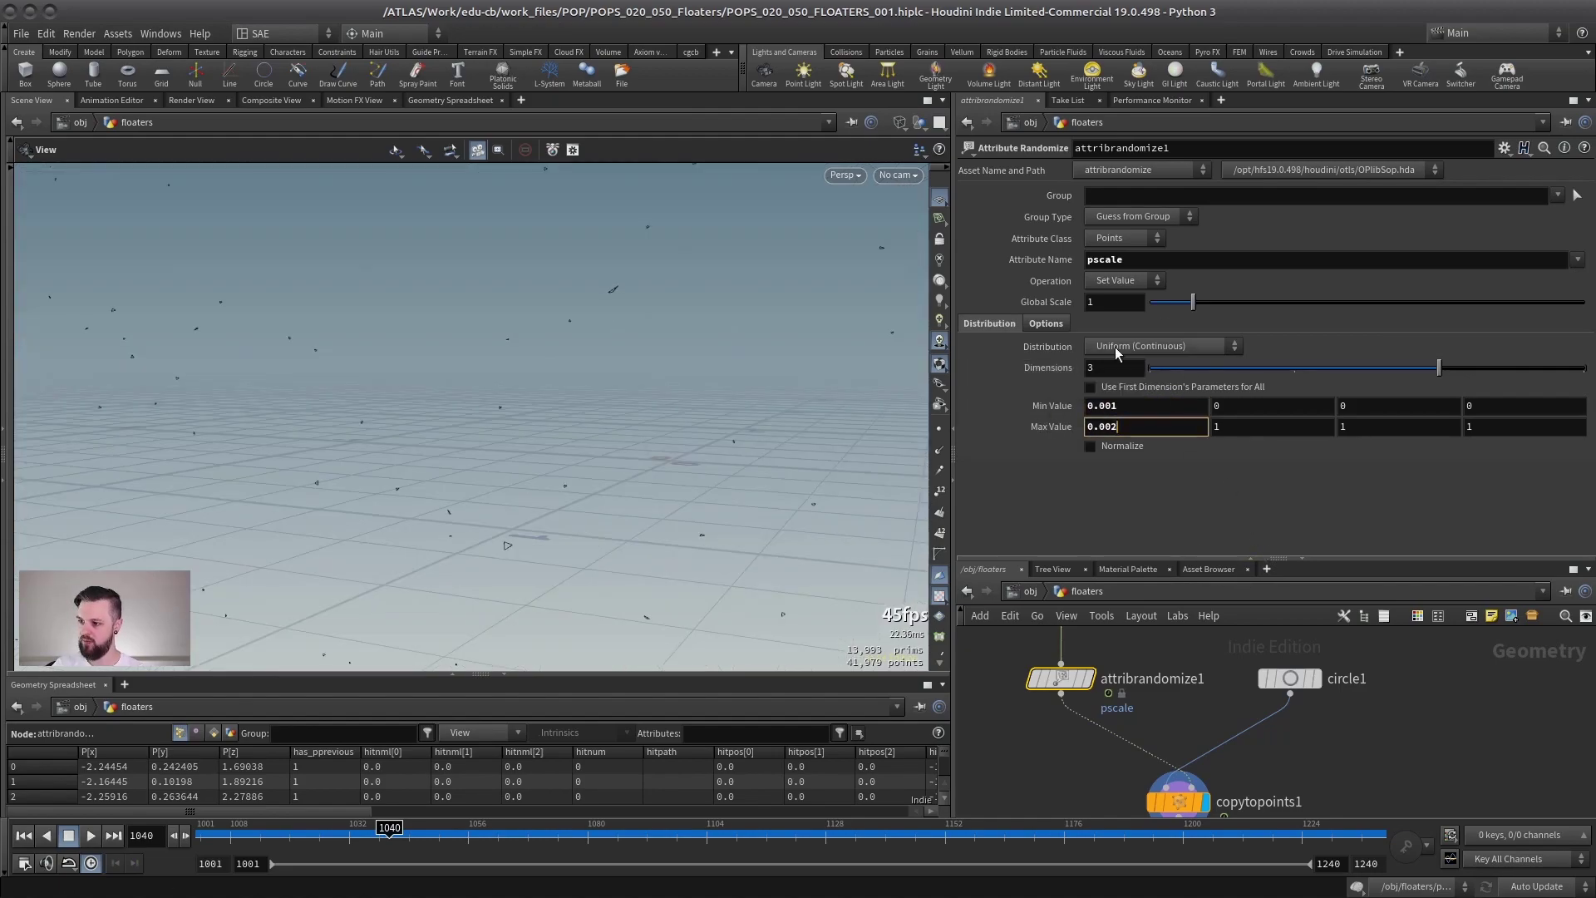
key(BackSpace)
text(3)
key(Return)
click(897, 175)
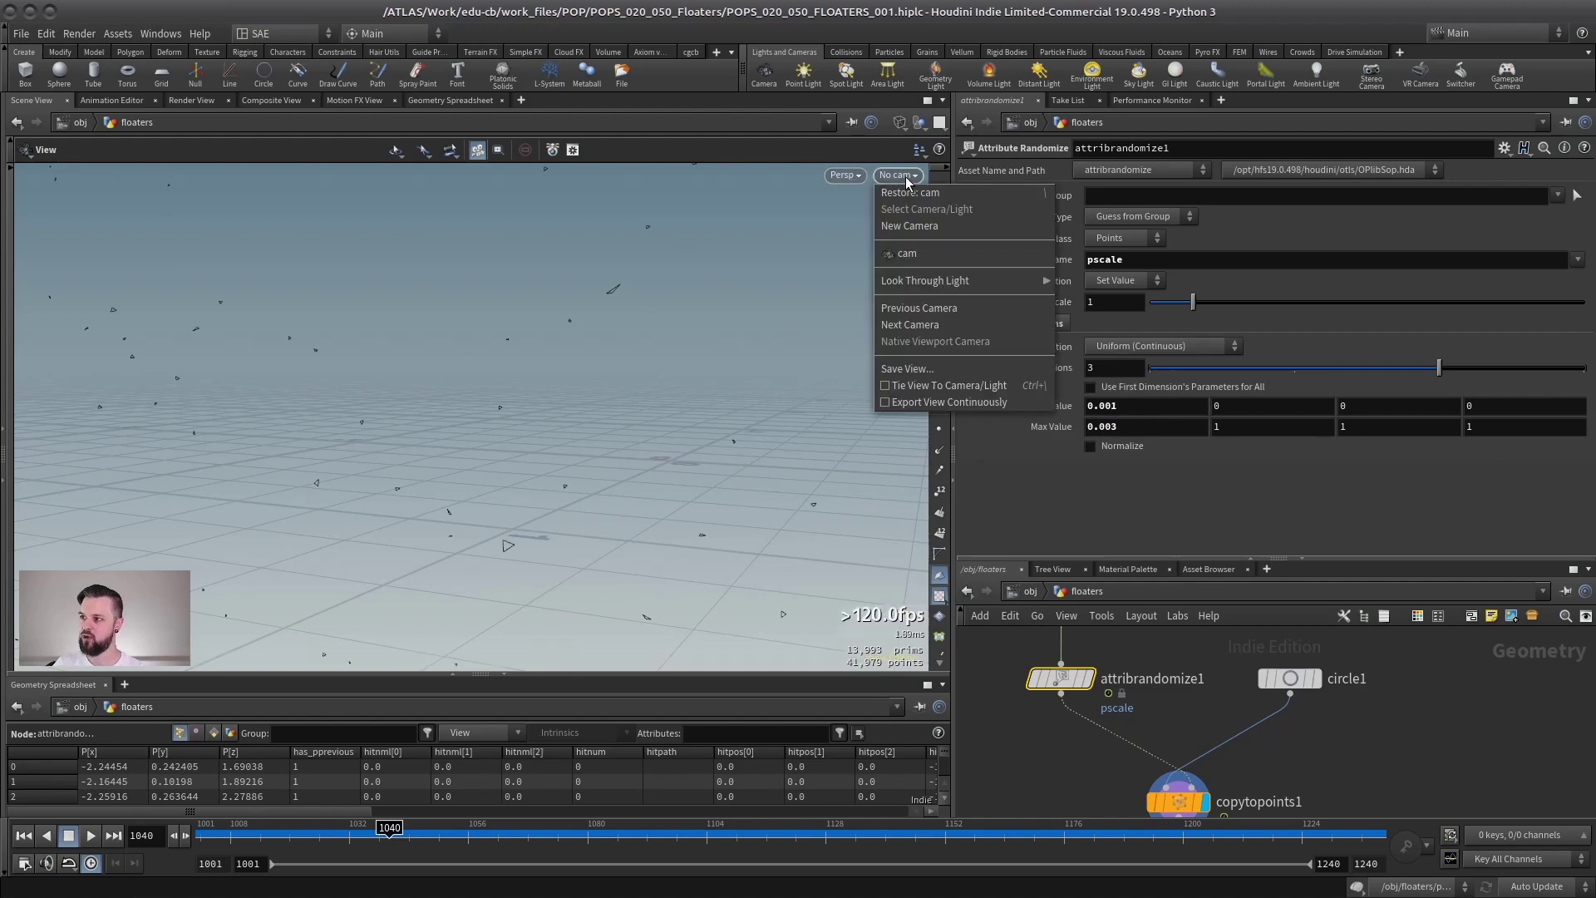
click(904, 253)
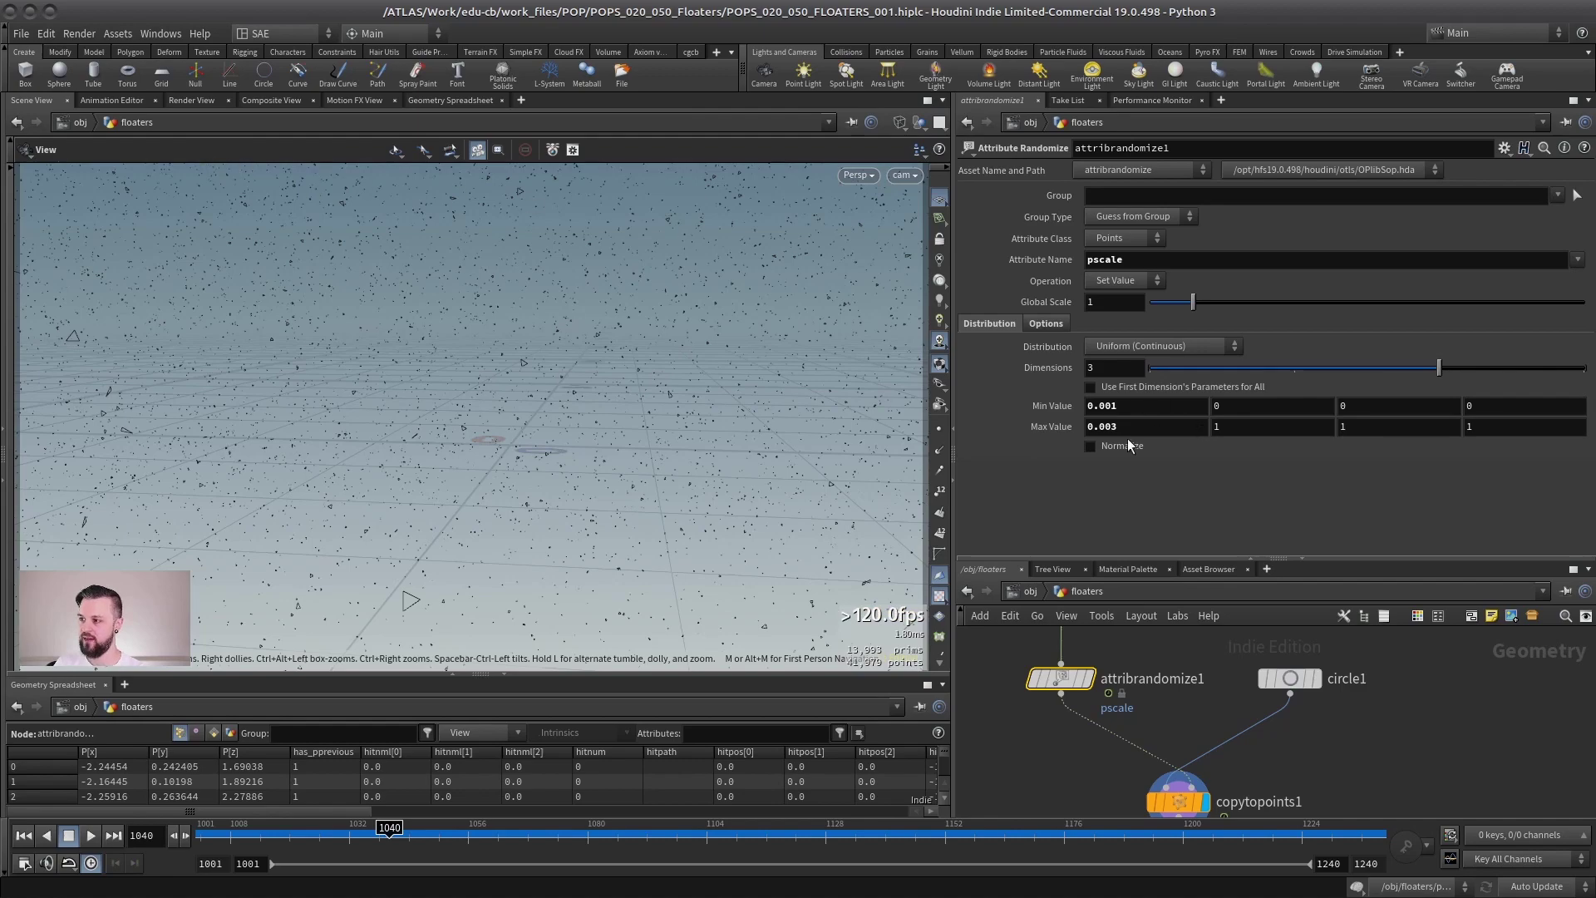
Set the pscale randomization's first Min Value to 0.0005 and Max Value to 0.002, and re-render the frame with mantra_ipr
drag(1115, 426, 1122, 427)
click(1113, 406)
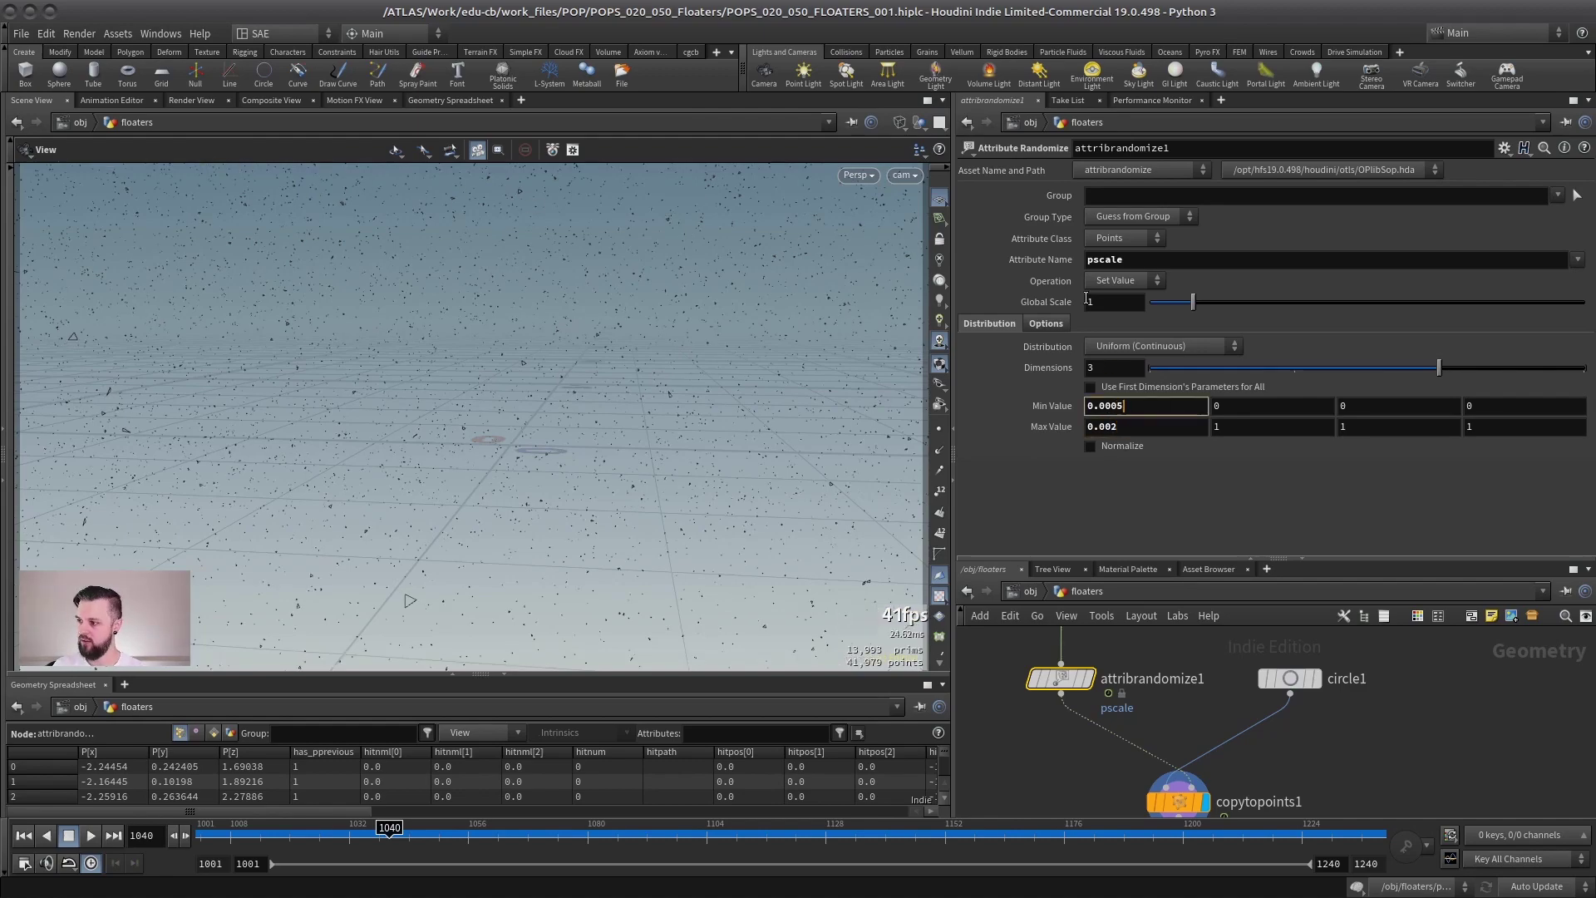
key(Return)
click(191, 99)
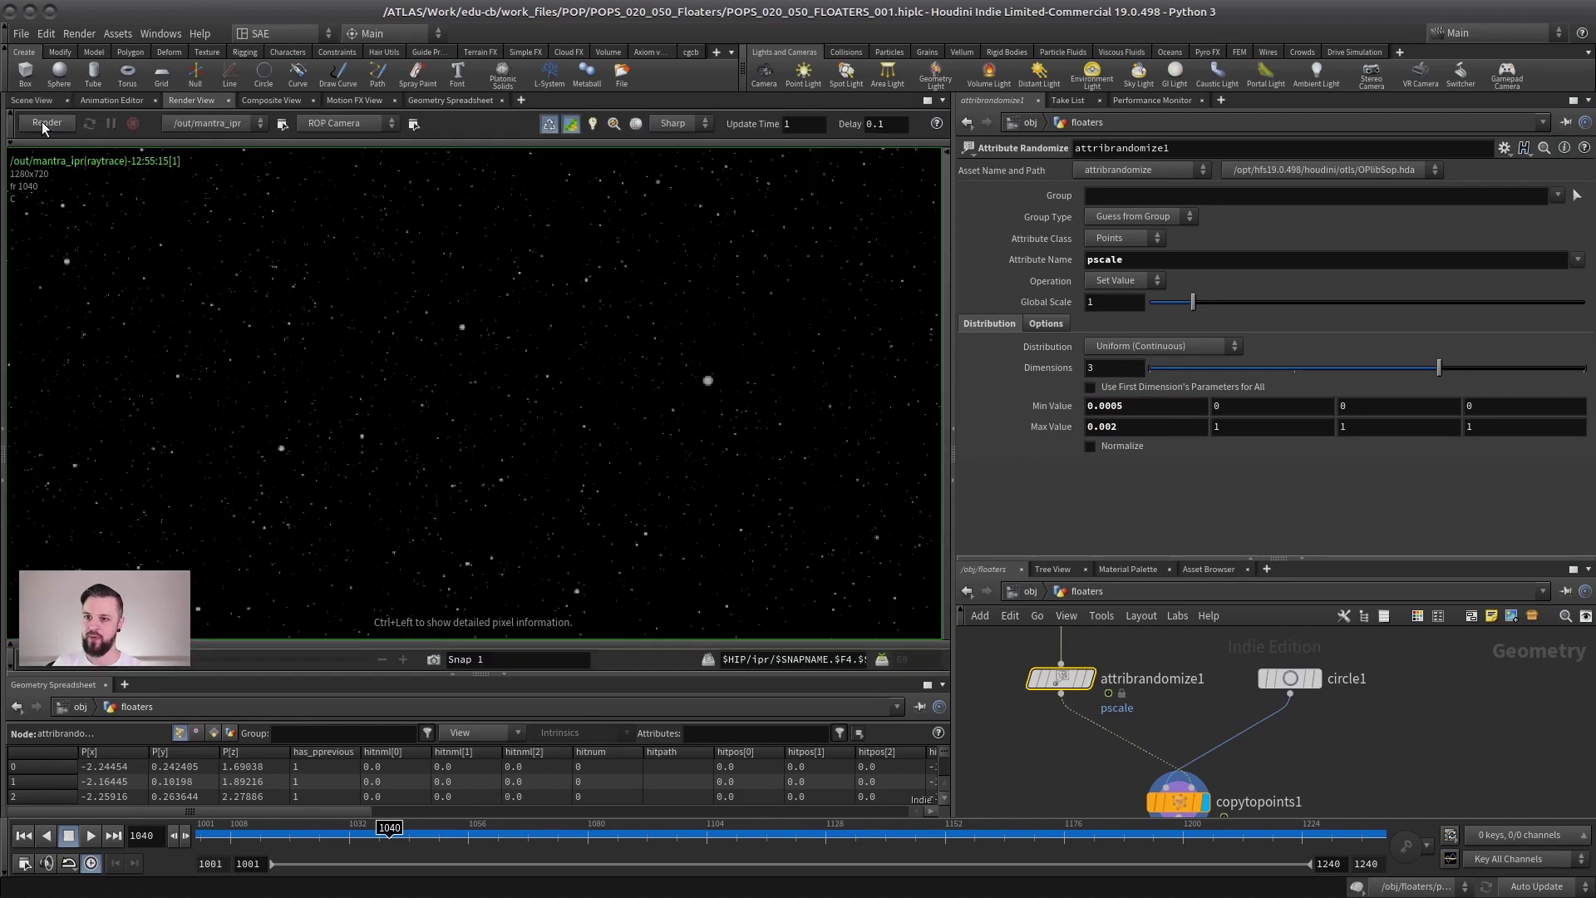
click(44, 122)
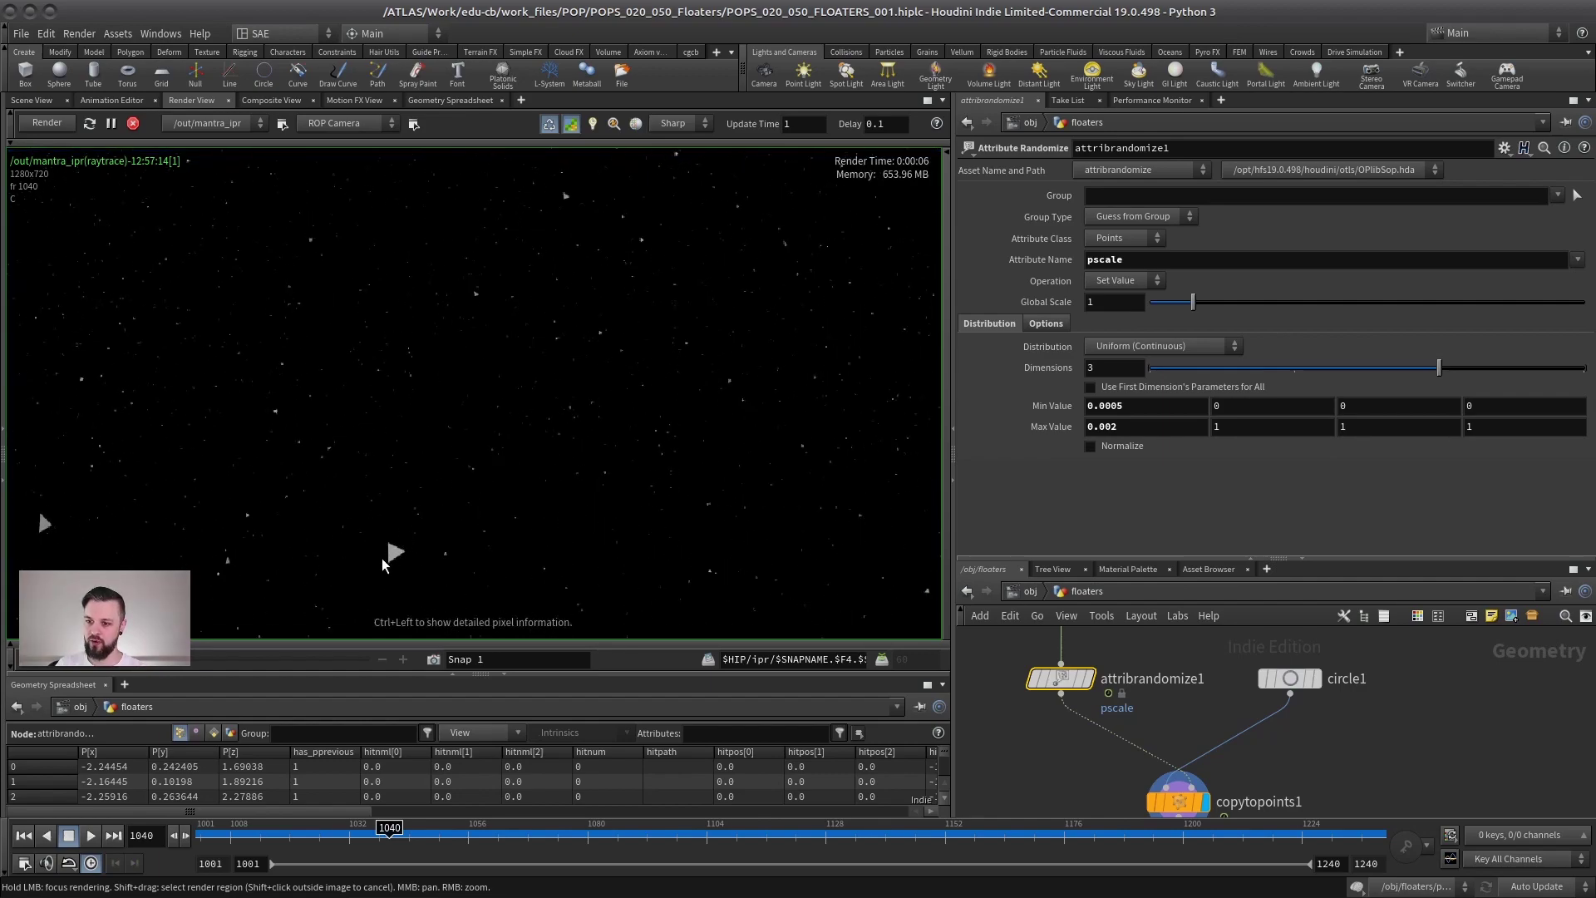
middle_drag(381, 557, 444, 407)
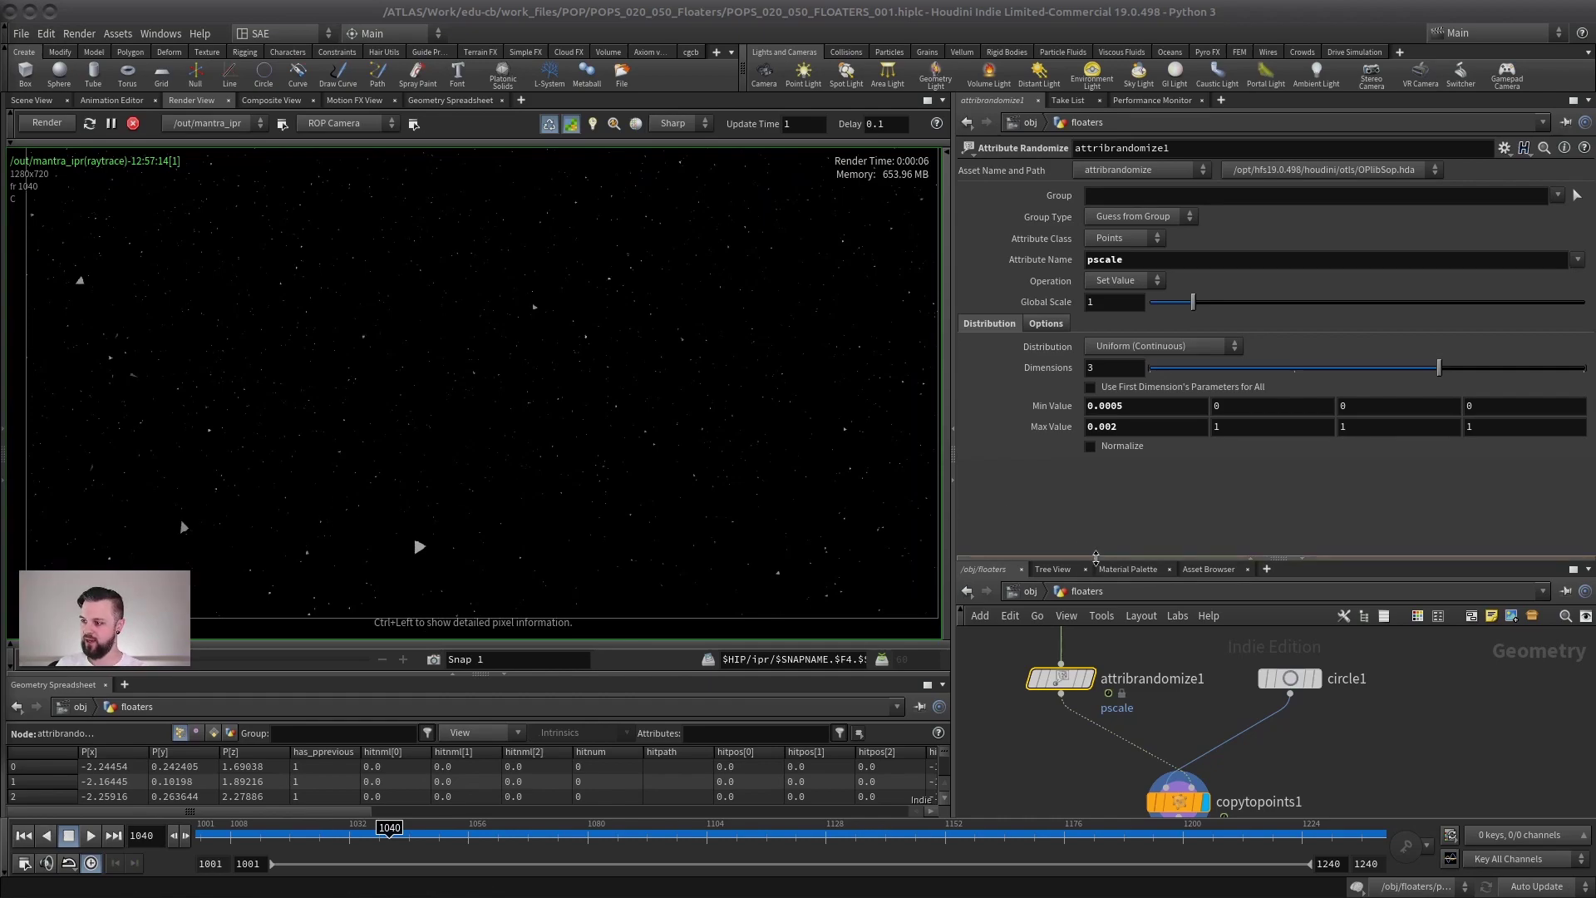
Go up to the object level and check the sampling parameters of the cam camera
drag(1114, 557, 1055, 384)
click(1021, 420)
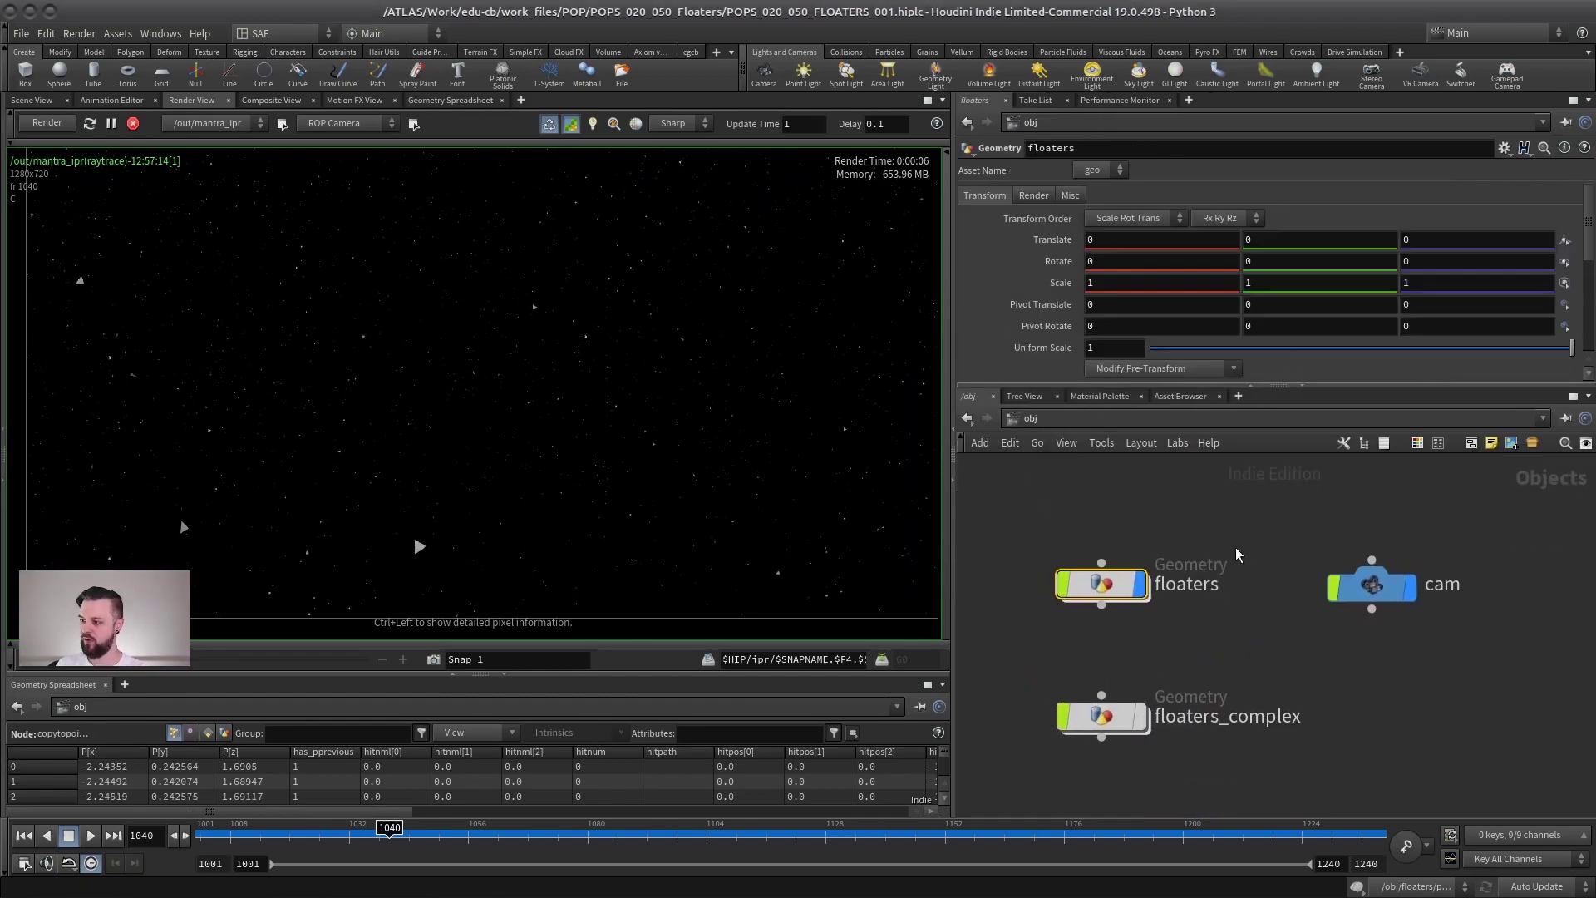
click(1305, 596)
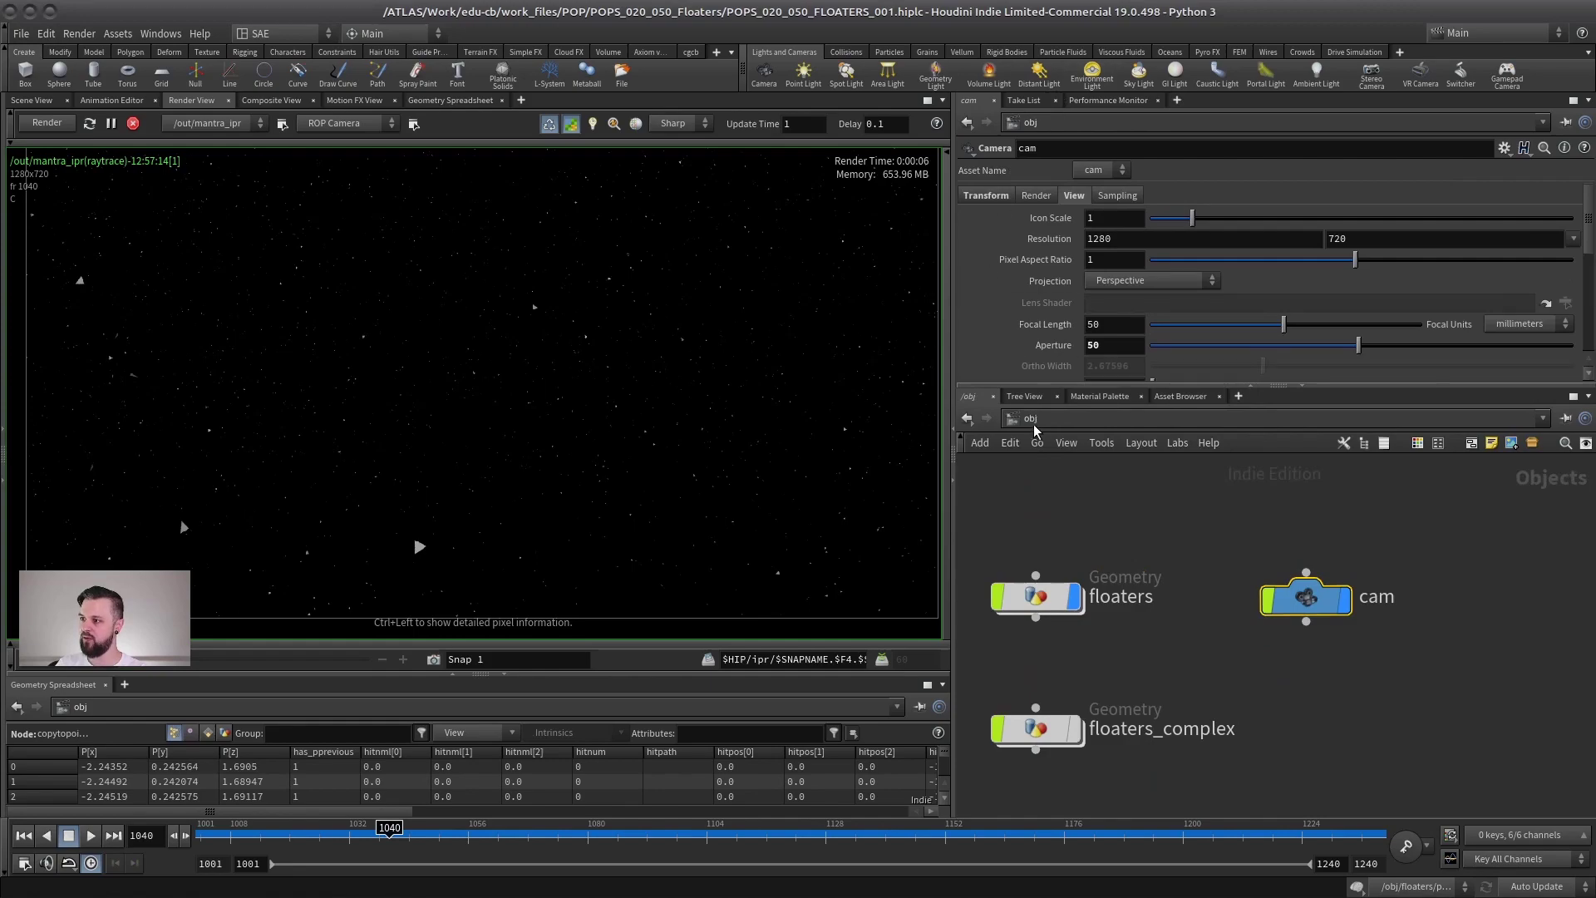
click(1124, 200)
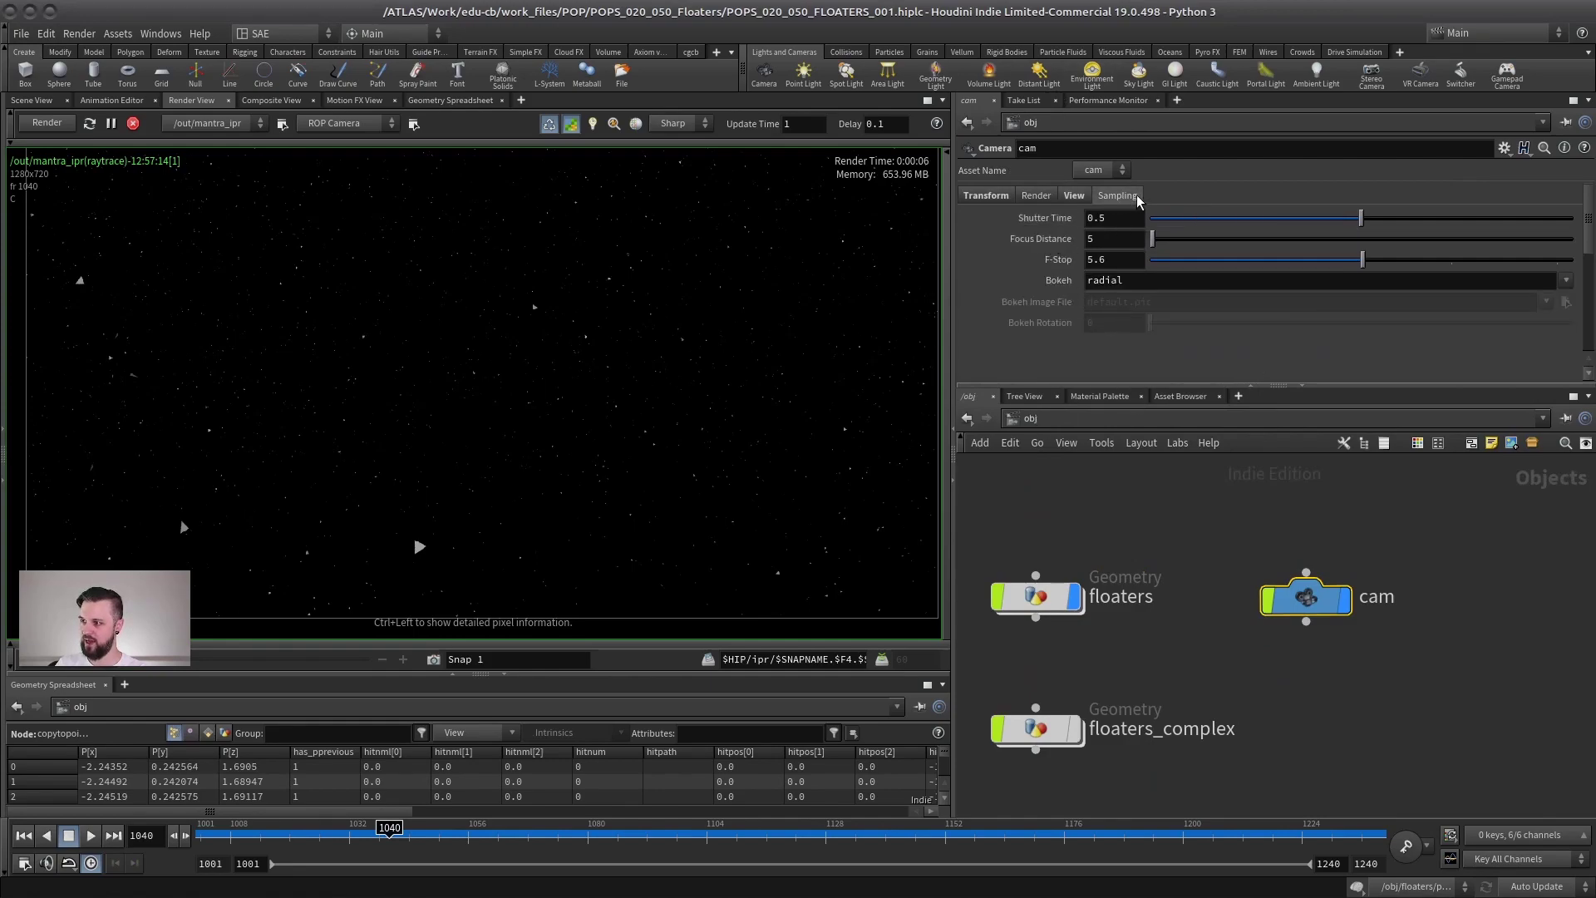
Enable Depth Of Field in the rendering settings of the mantra_ipr node in the out network
click(1157, 533)
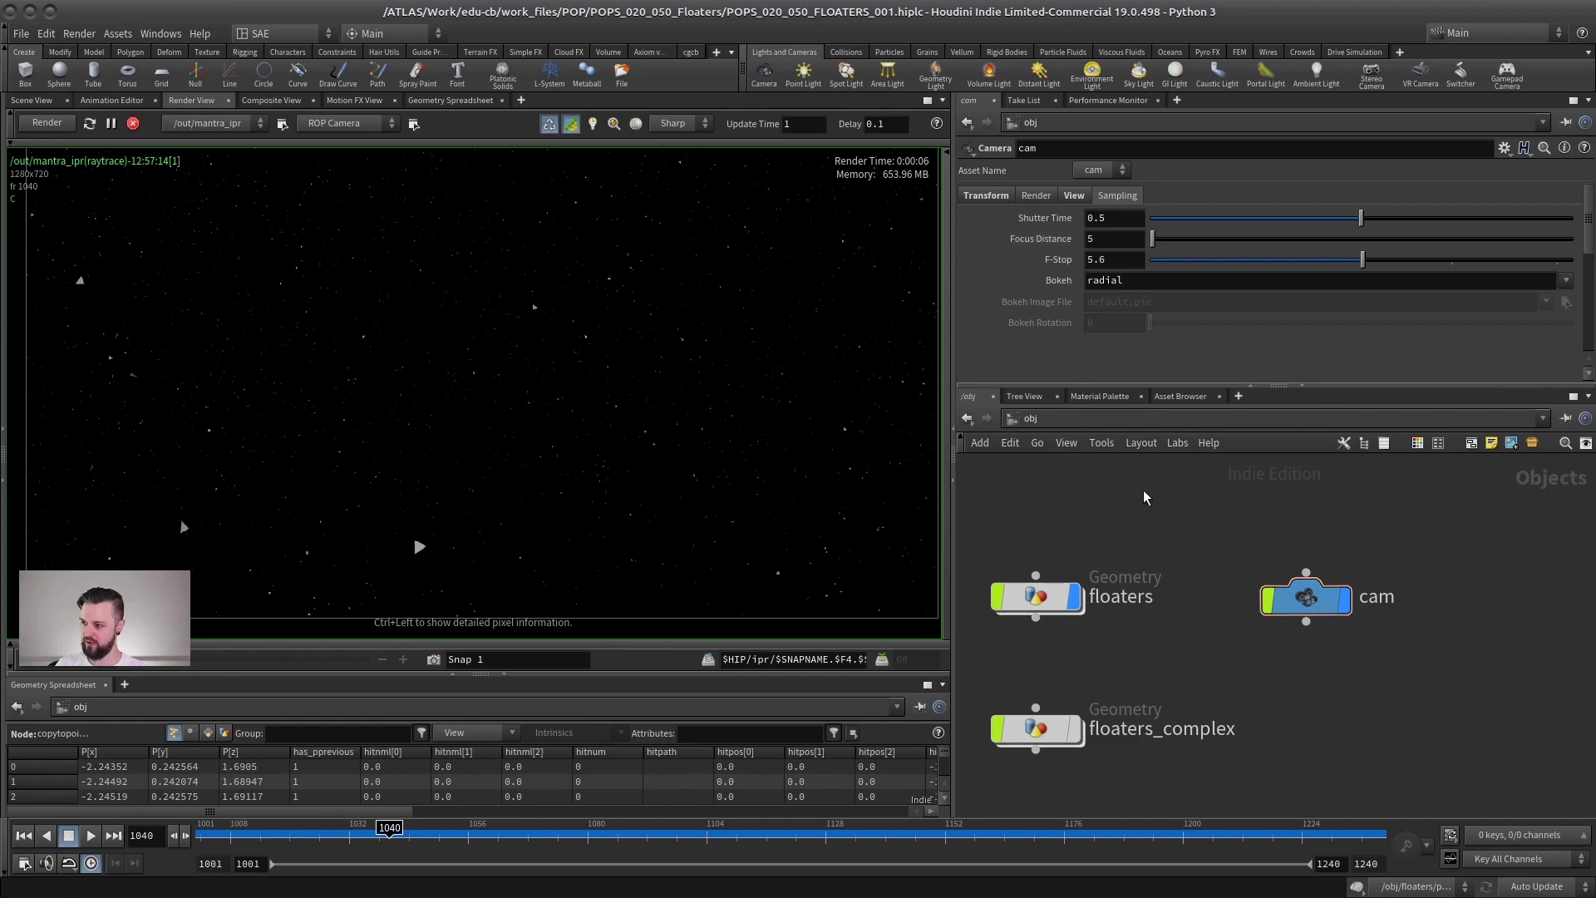
click(1098, 424)
click(1124, 518)
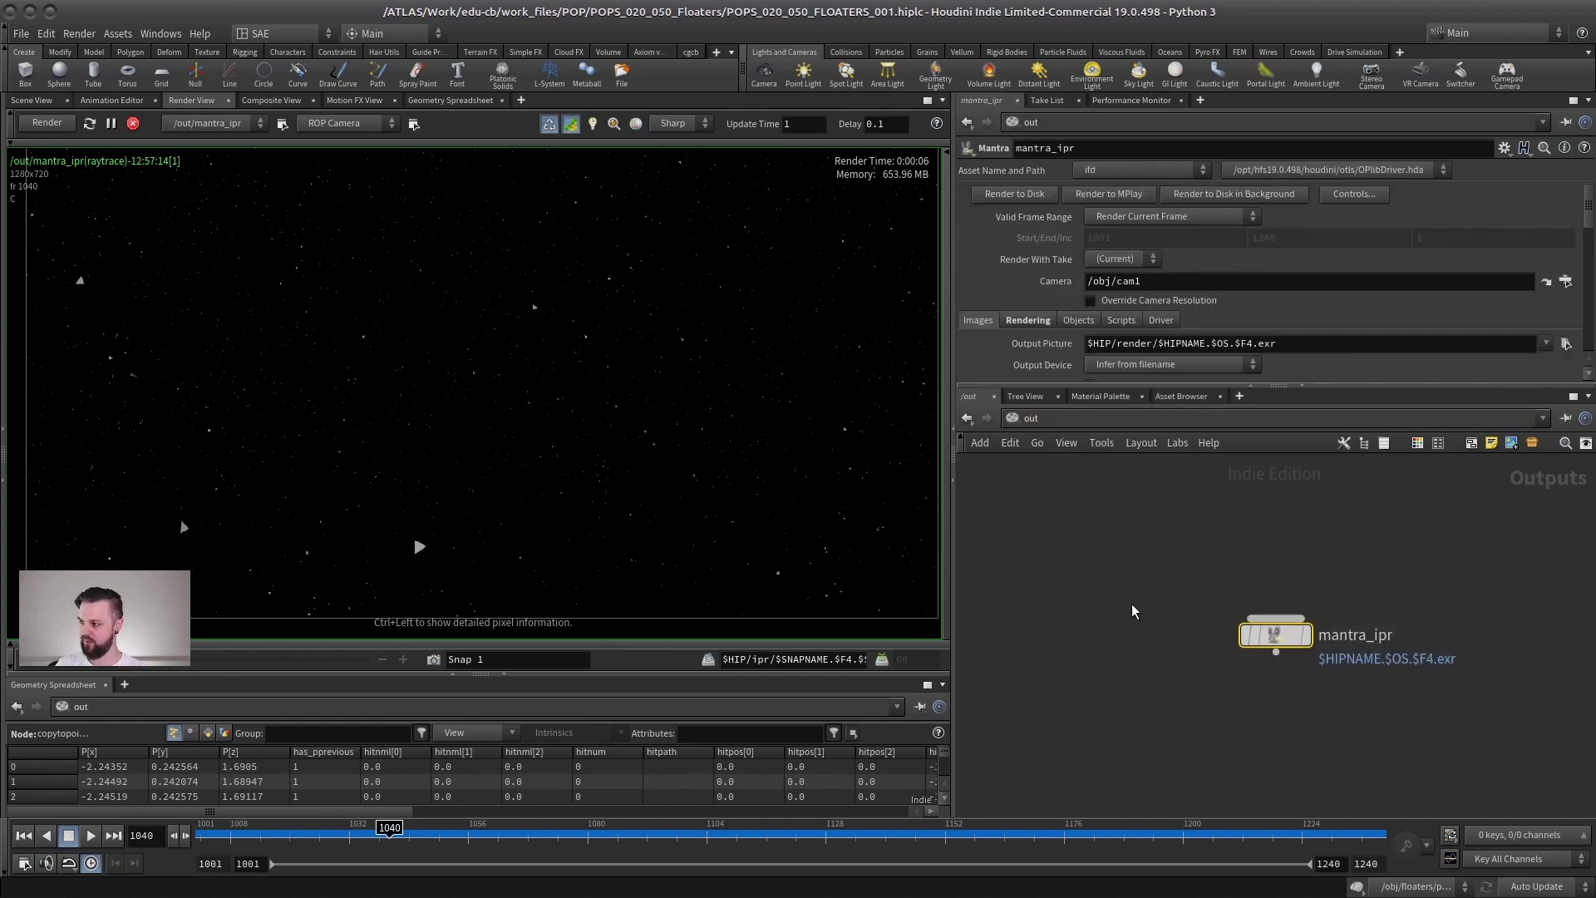
click(1147, 387)
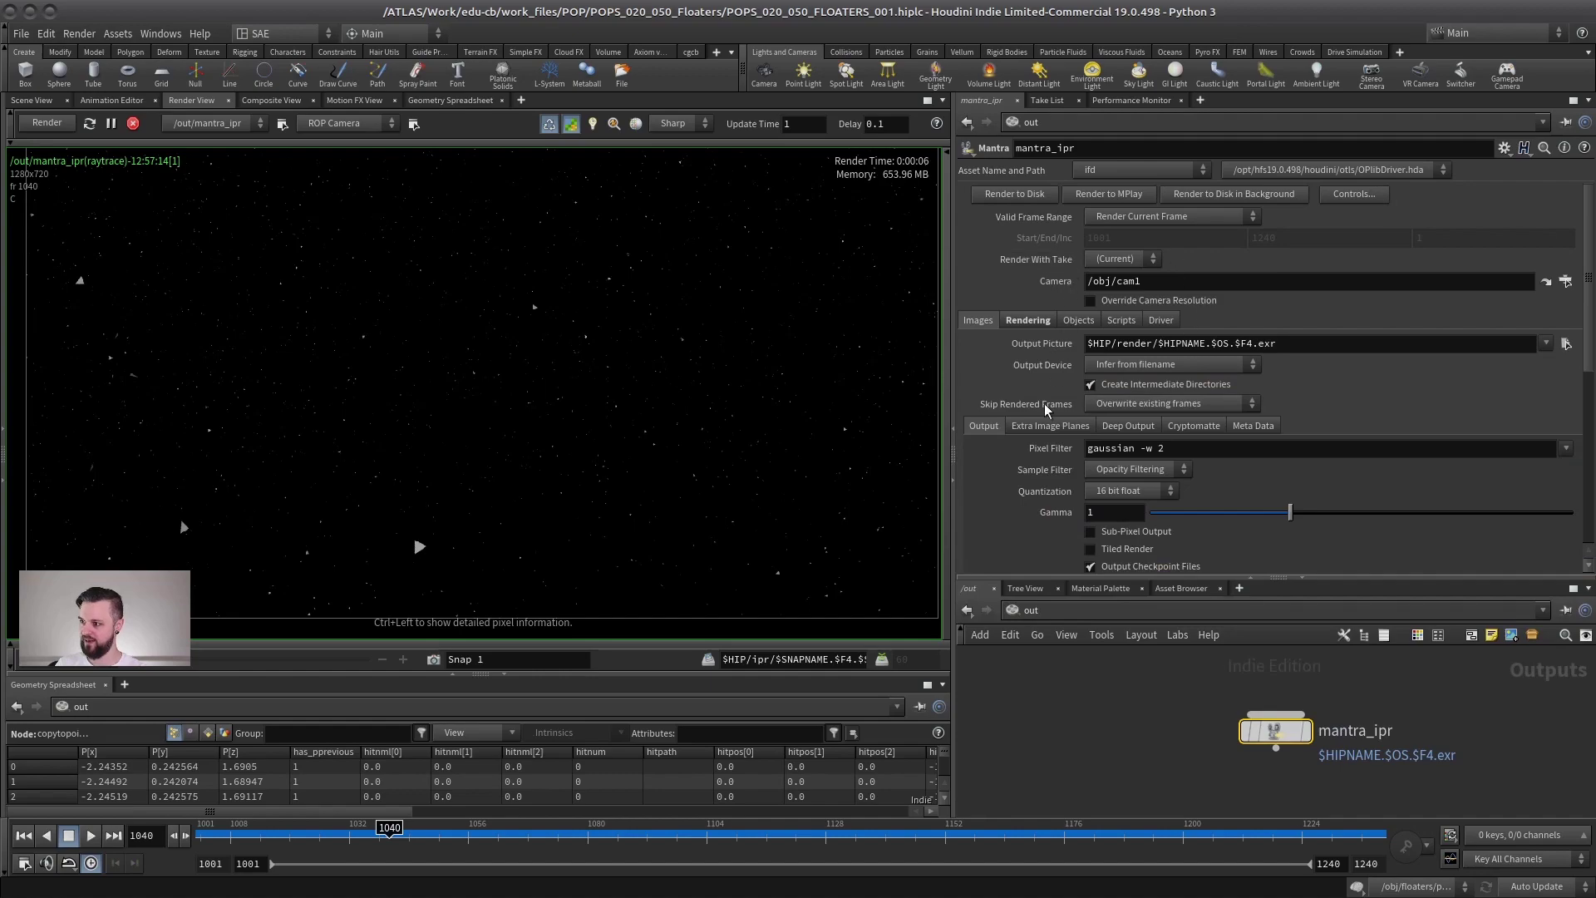
click(1028, 322)
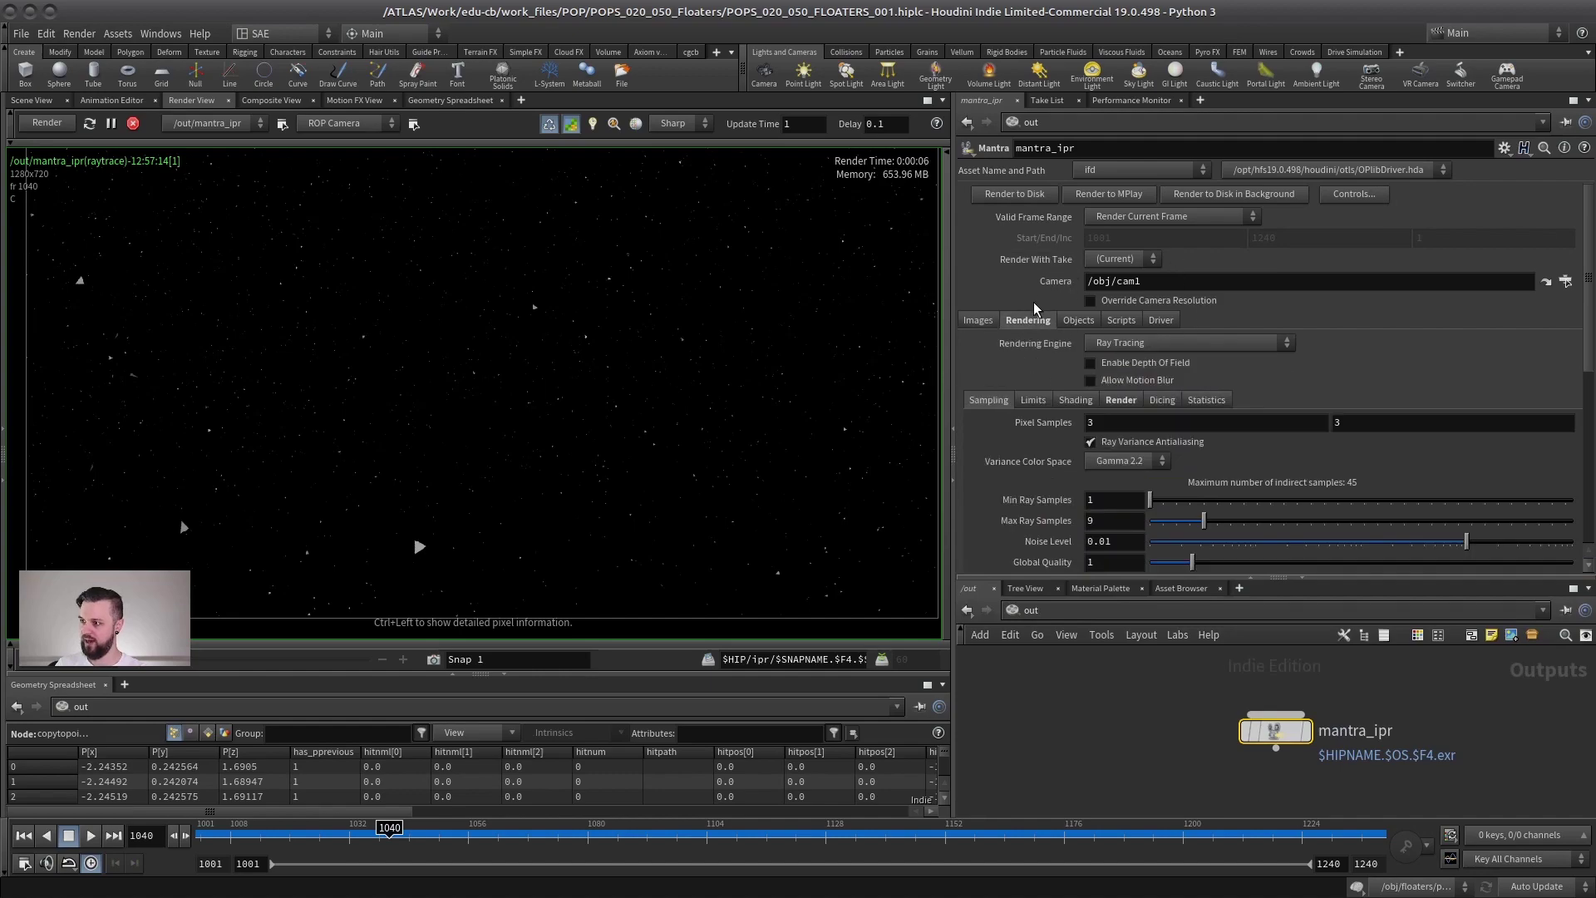
click(1135, 365)
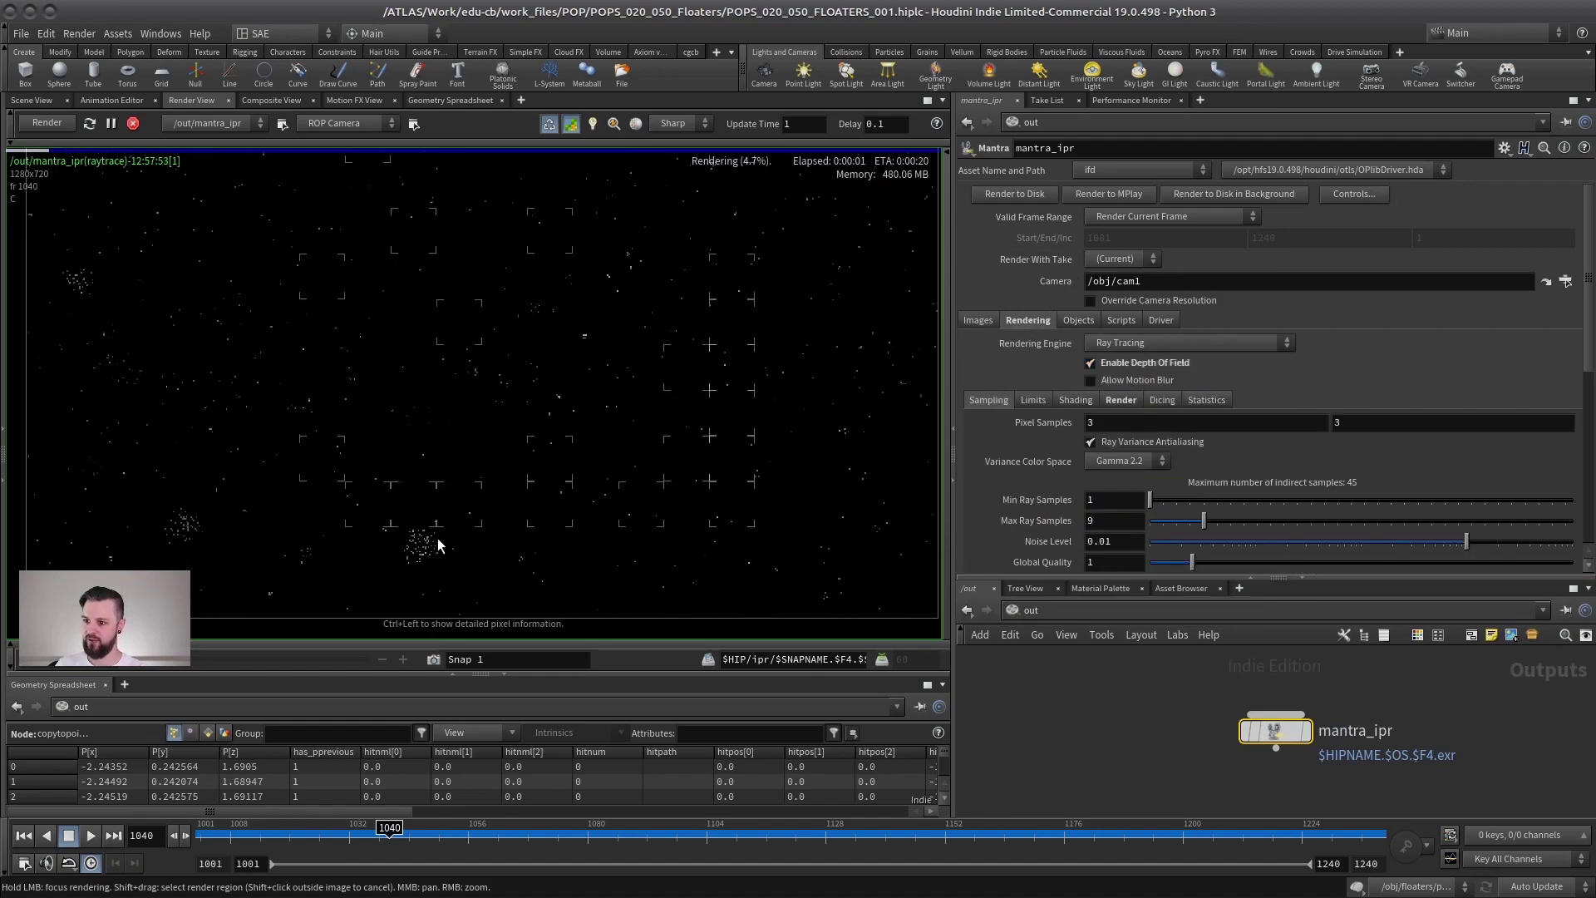
Return to the object level and add an Environment Light beside cam with a Light Exposure of 2
click(1566, 281)
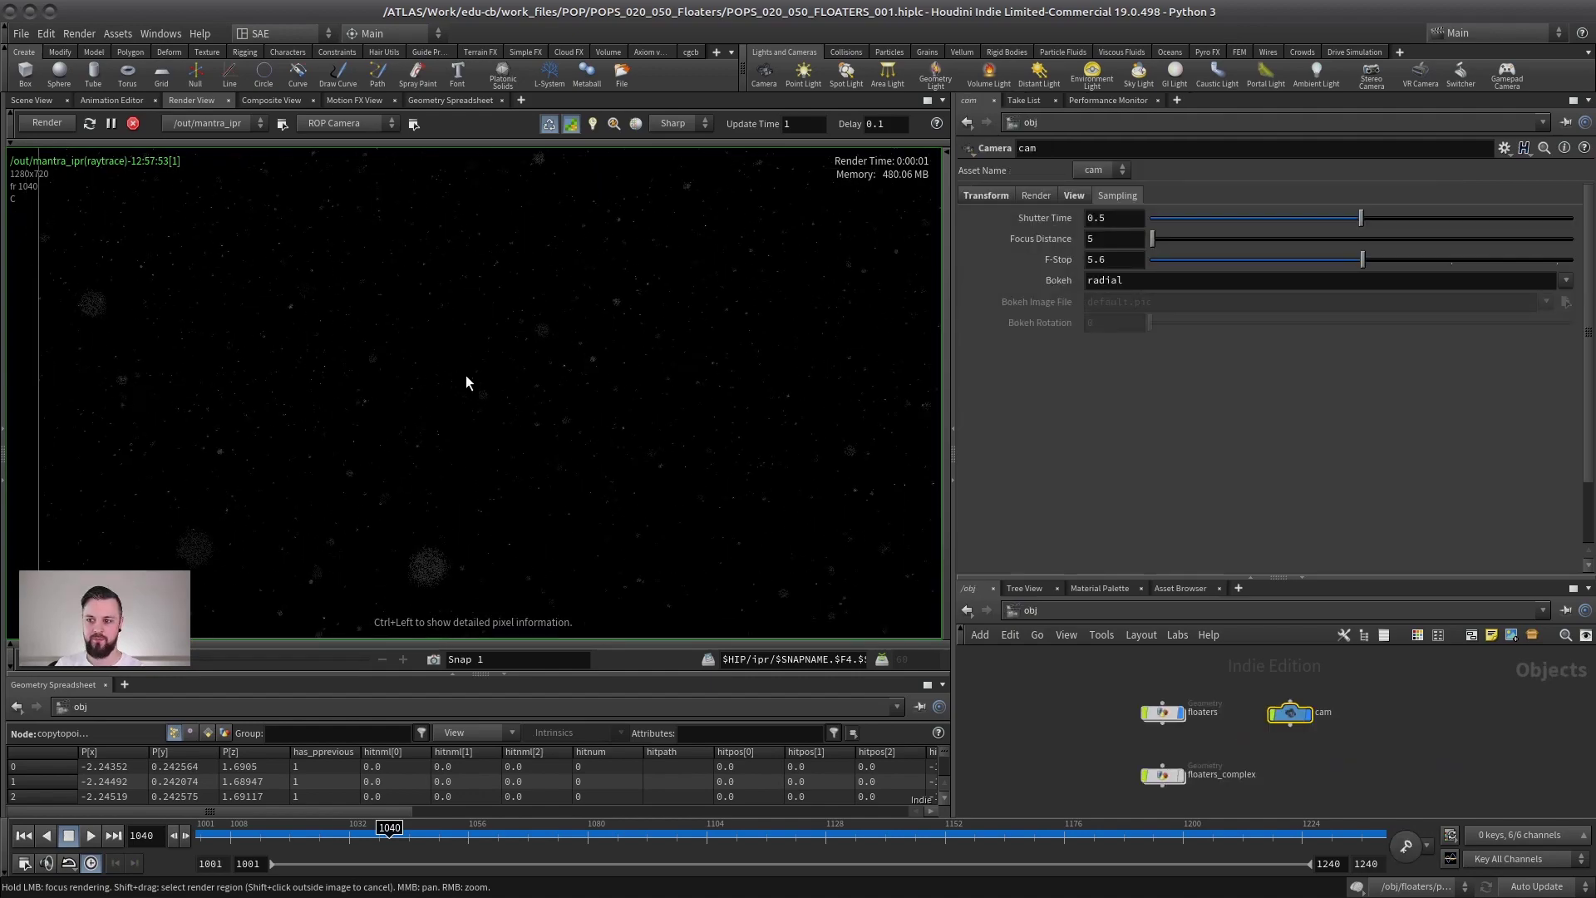
click(1287, 579)
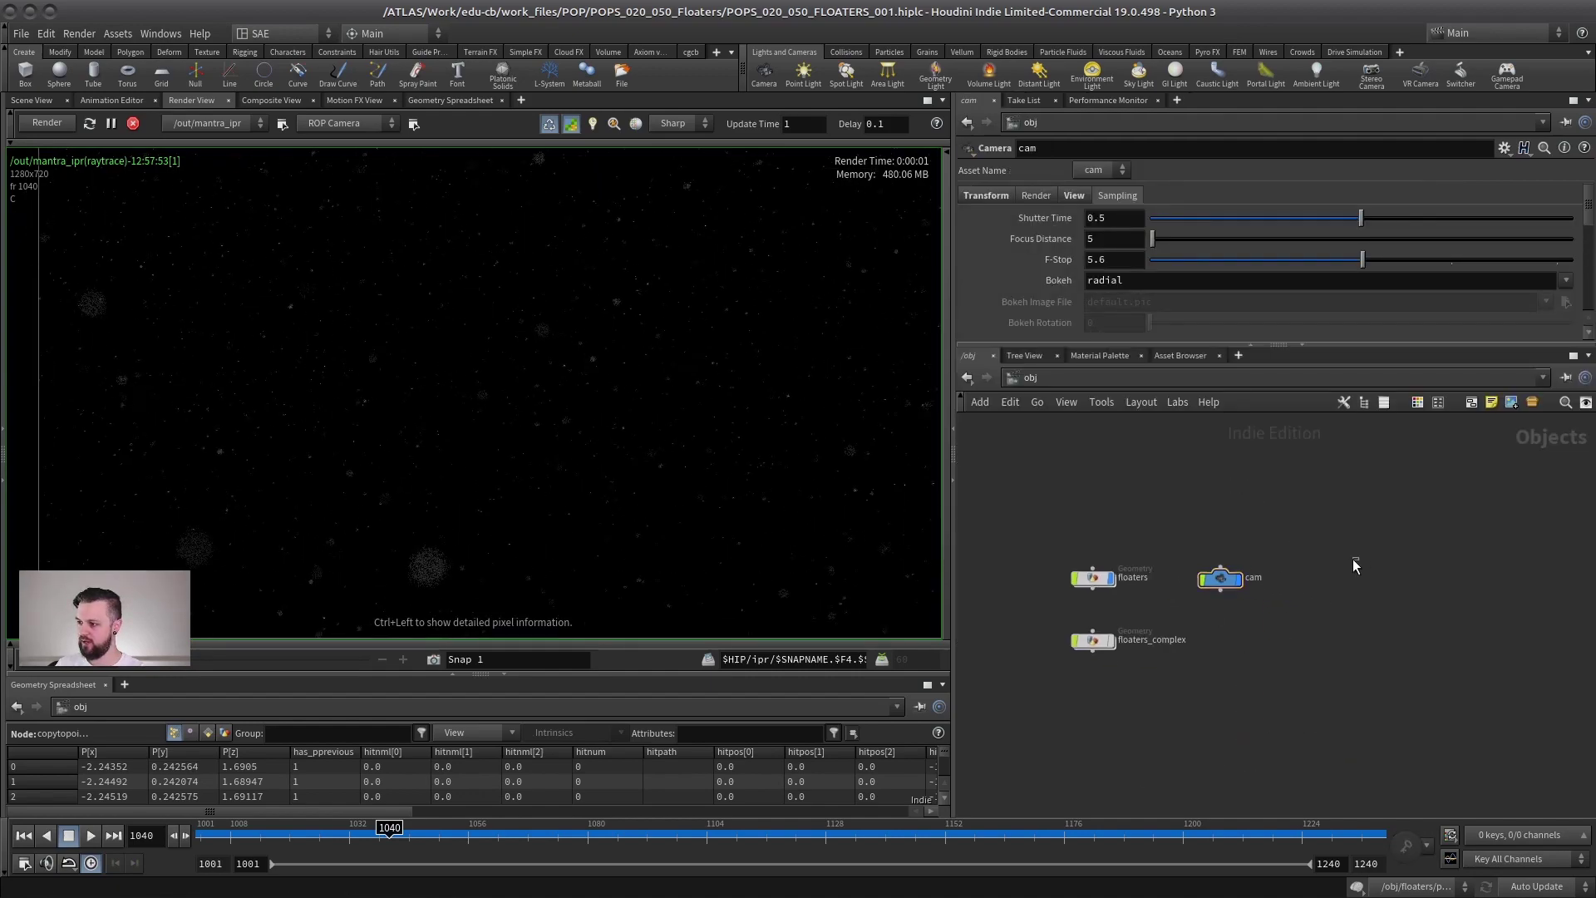
key(Tab)
text(env)
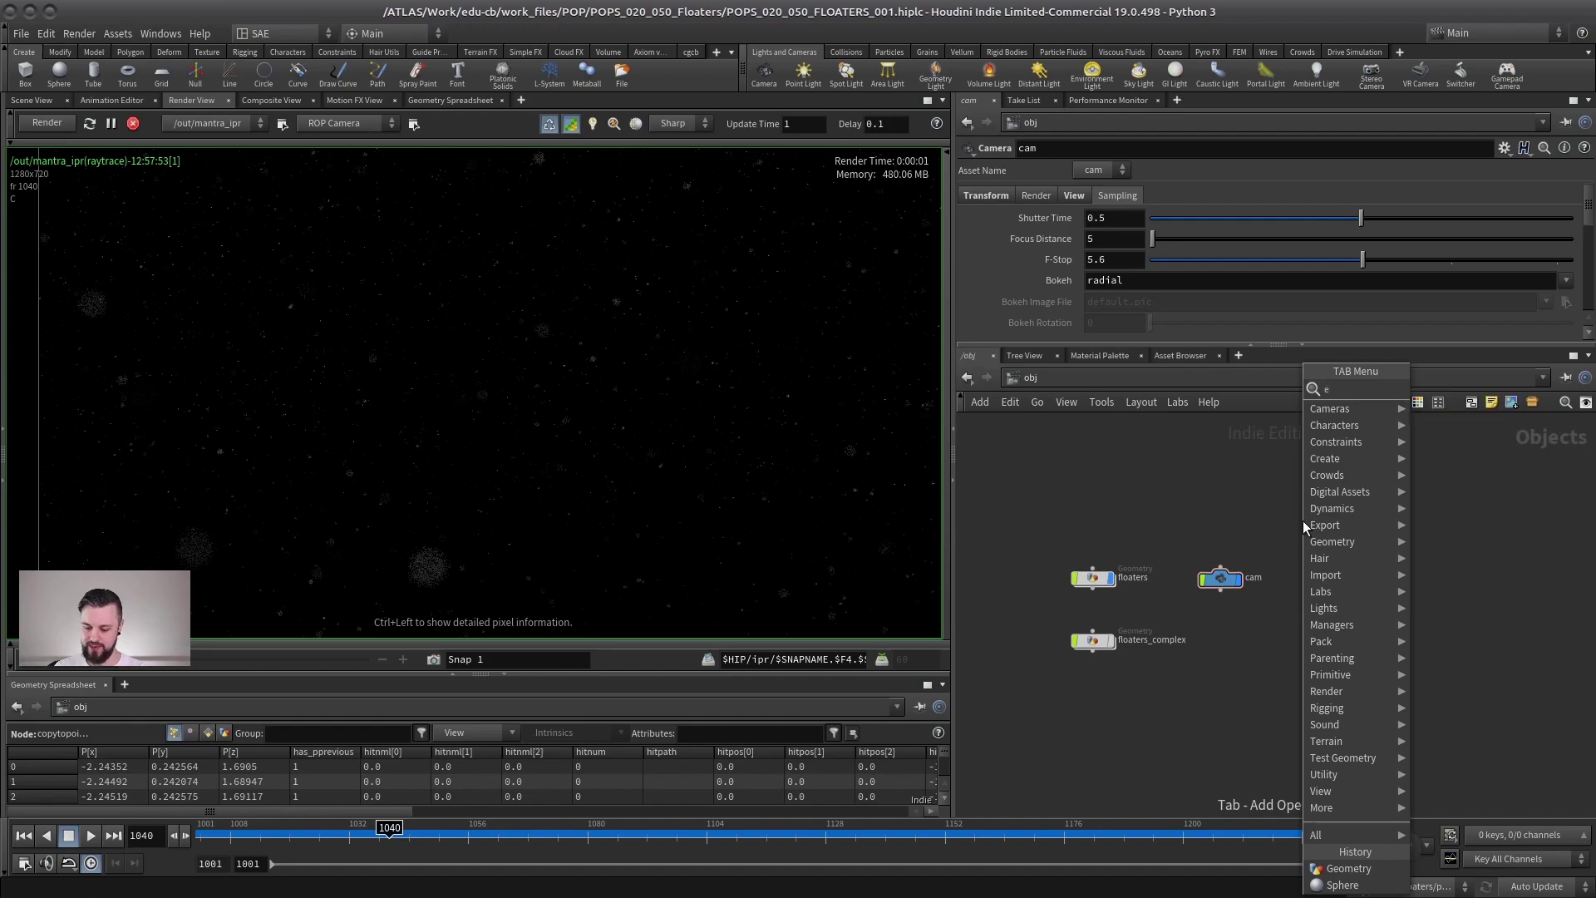
key(Return)
click(1328, 572)
click(1114, 260)
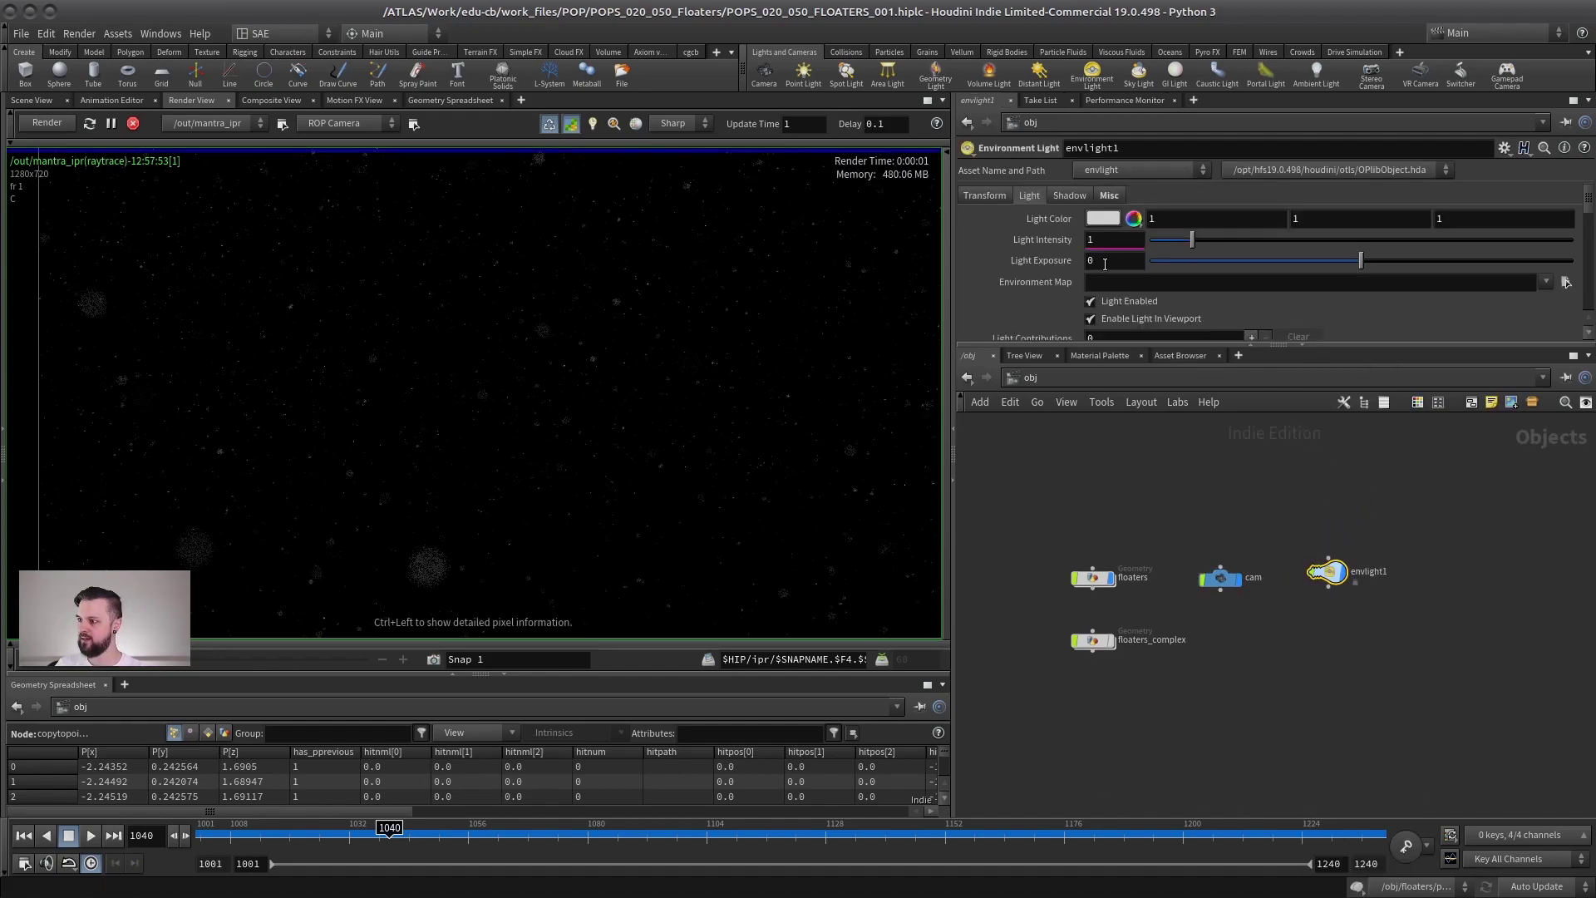
text(2)
key(Return)
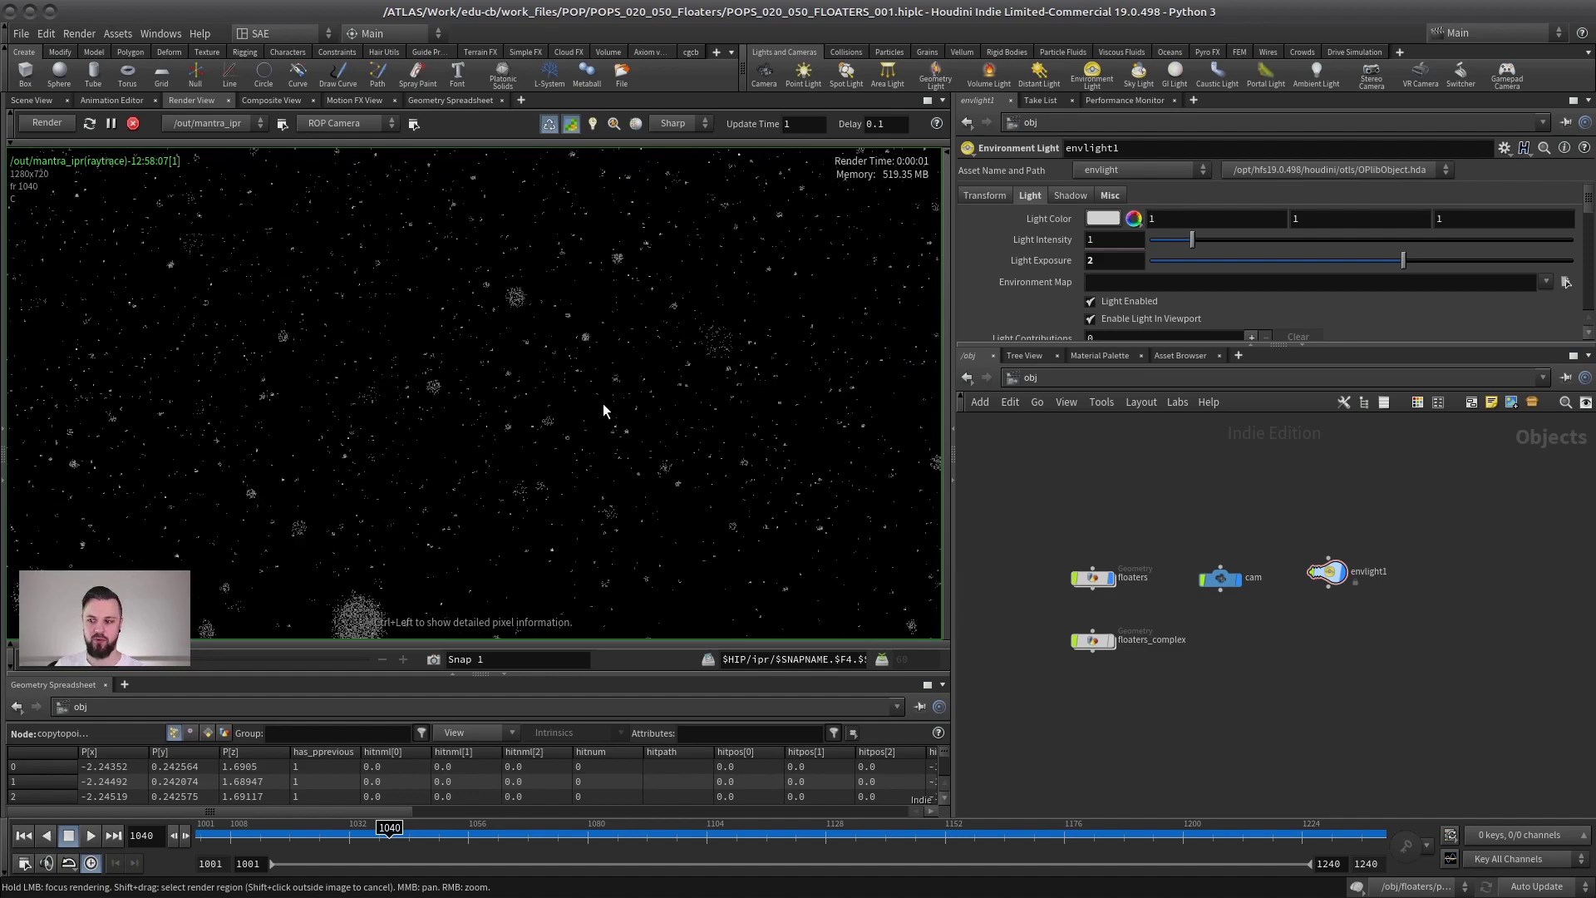
Select cam, view it from outside in the scene view, and show its manipulation handles
click(1220, 577)
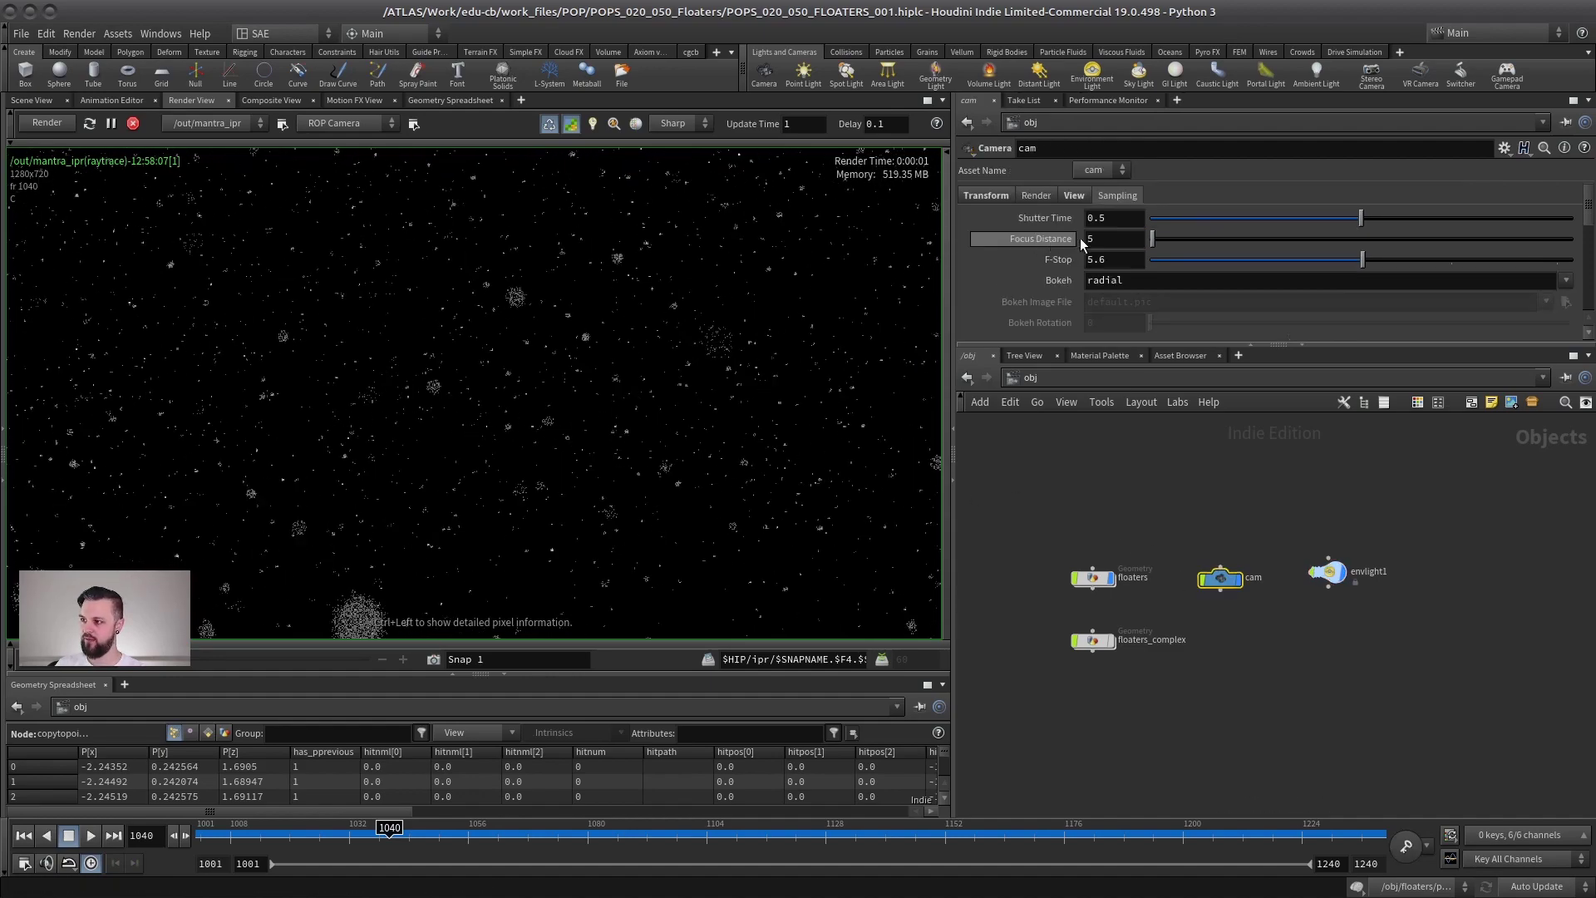
click(1100, 238)
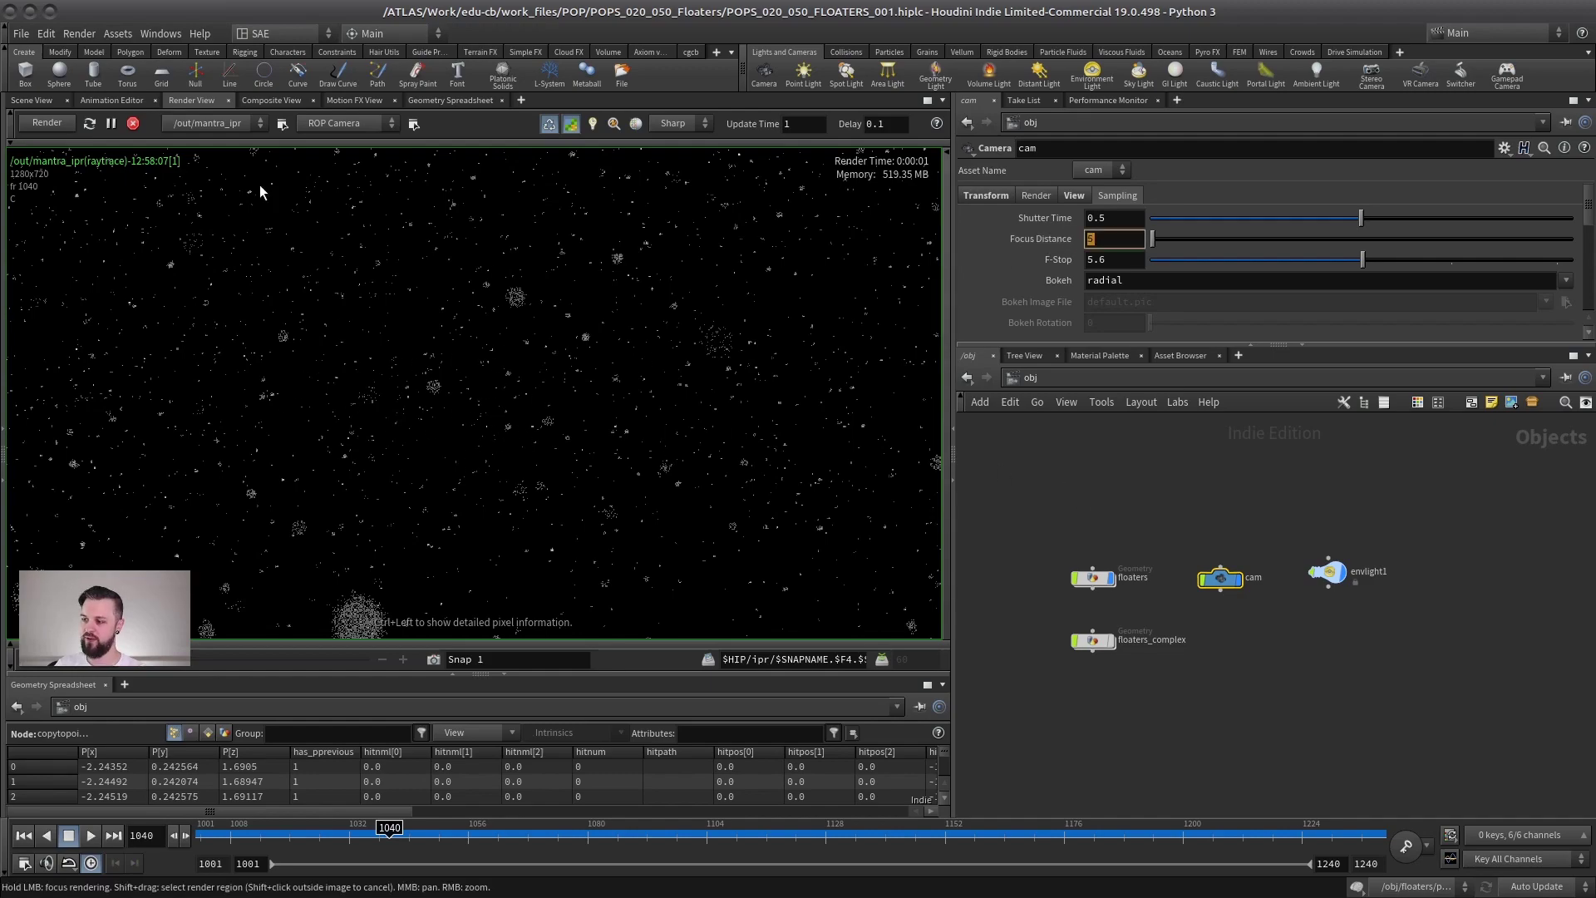
click(31, 100)
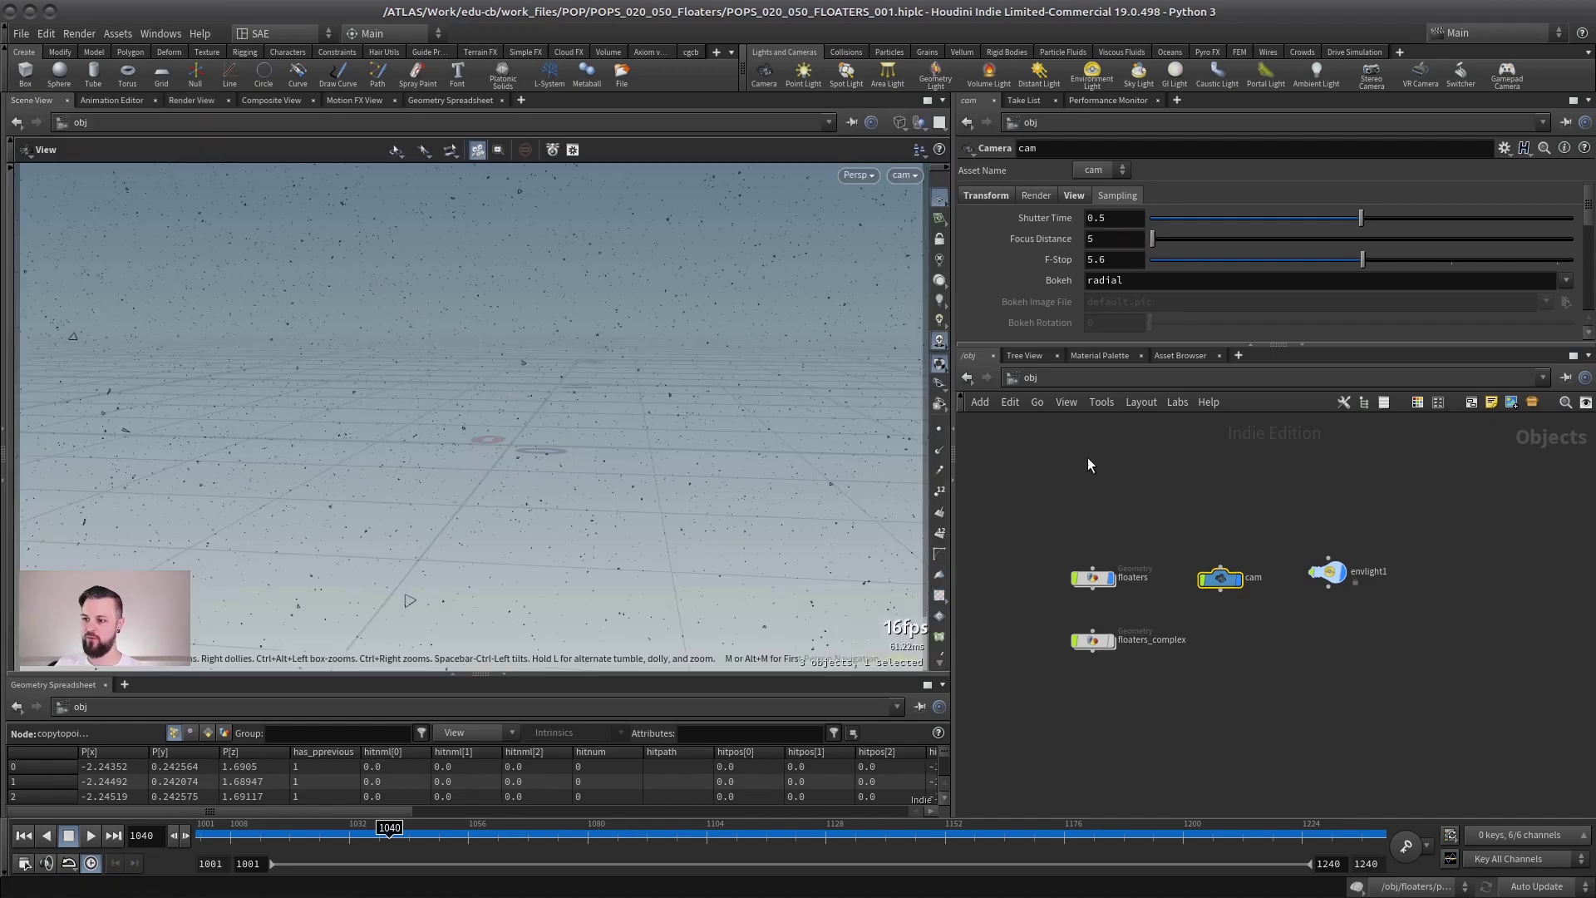
drag(591, 419, 421, 312)
drag(347, 417, 519, 423)
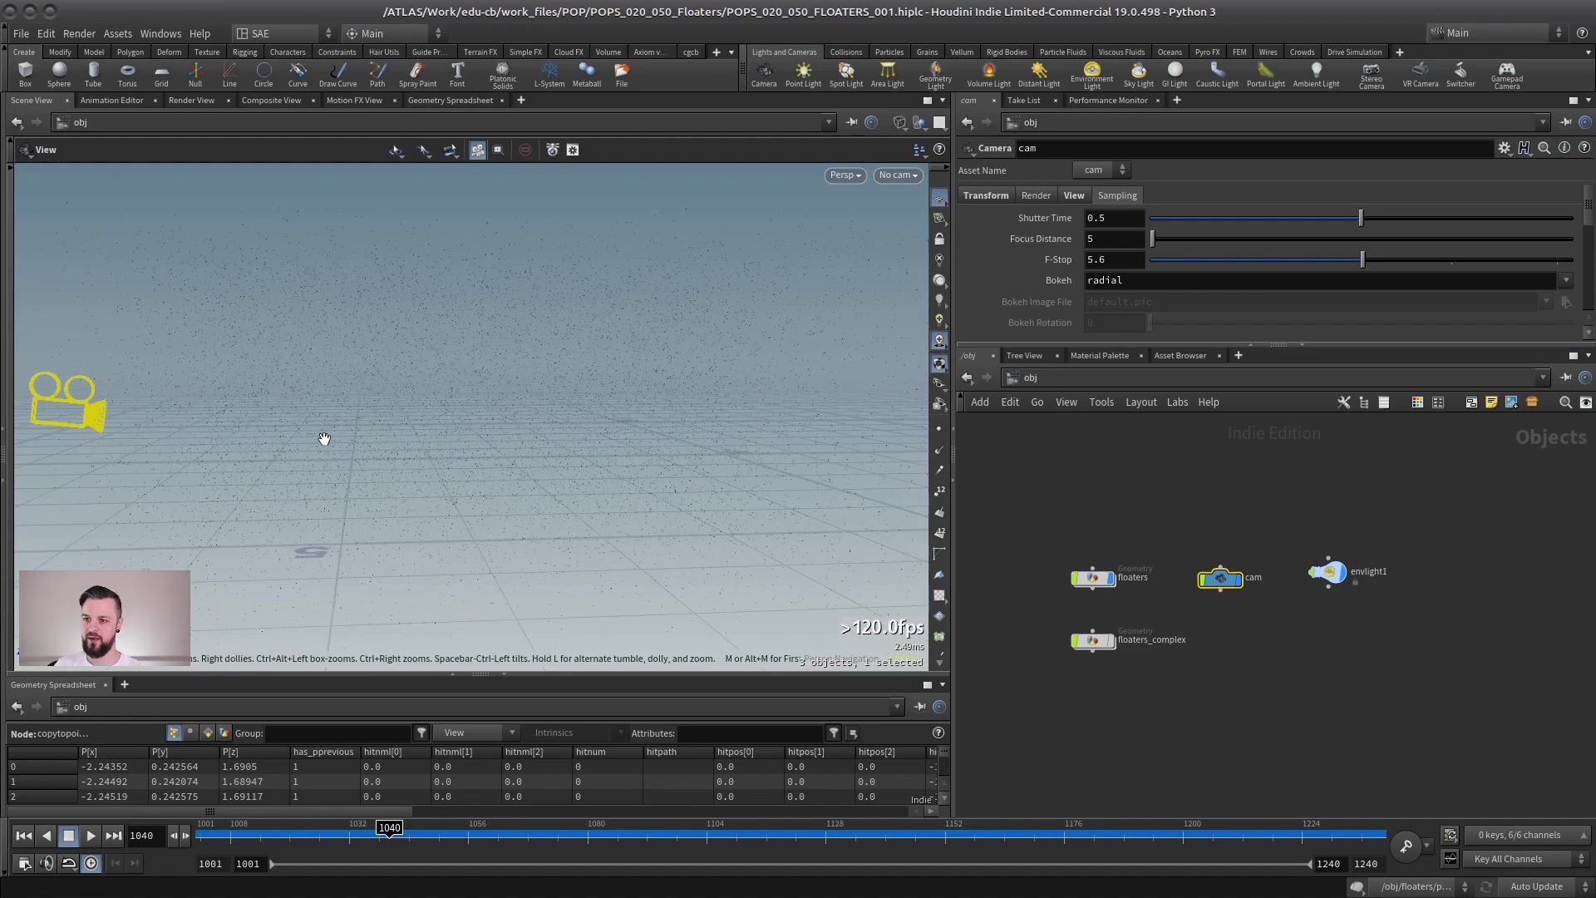
key(Return)
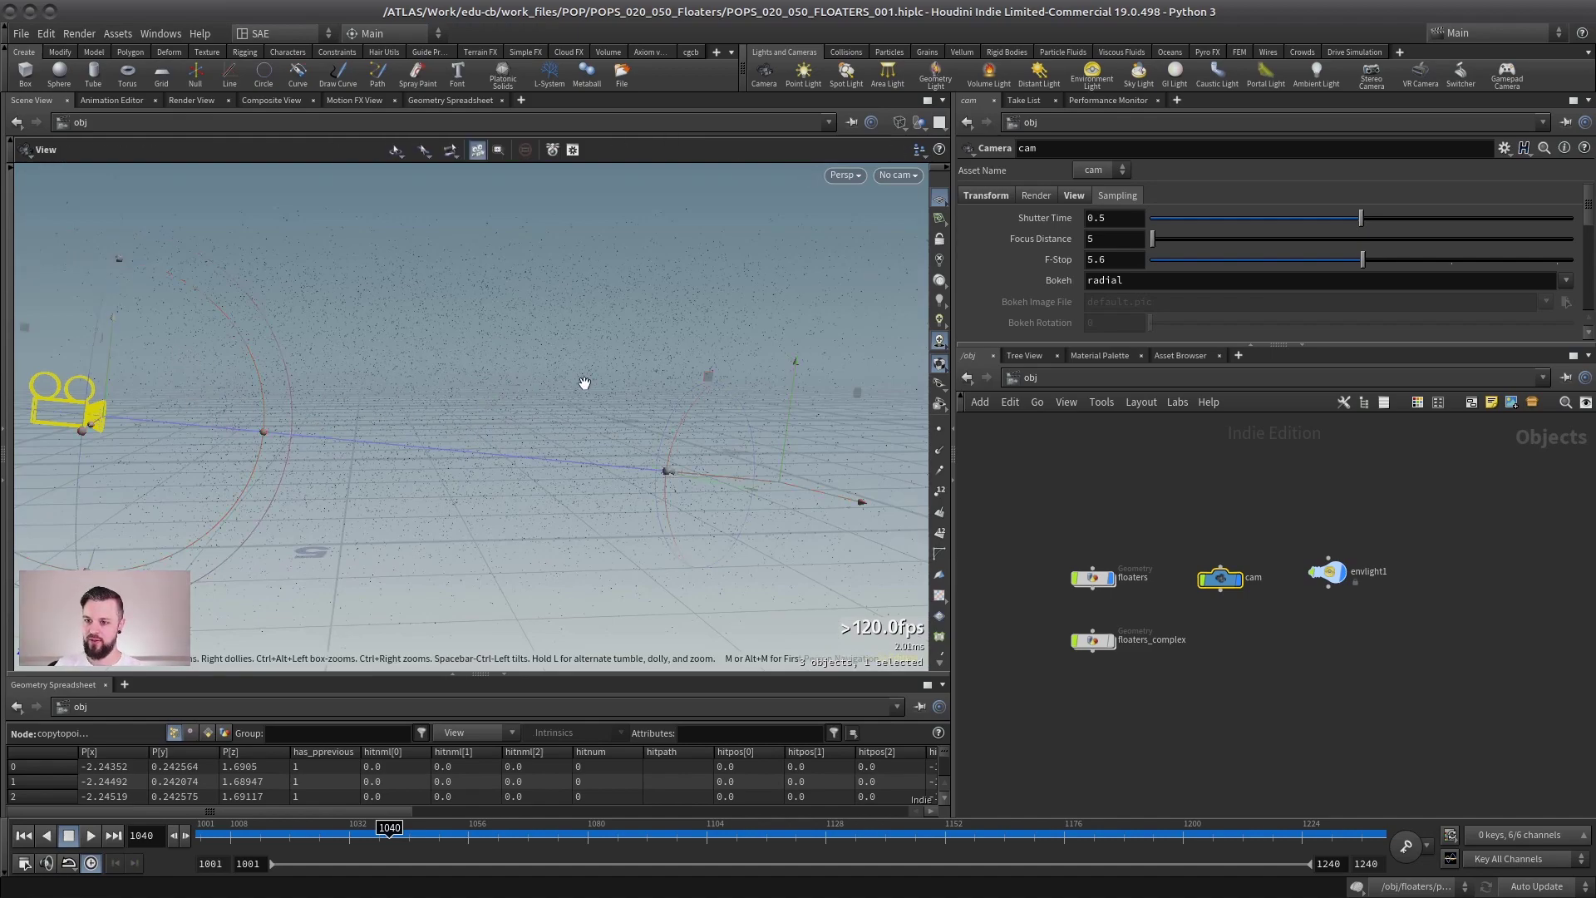
Pull cam's focus handle in the scene view to a Focus Distance of about 2.44
drag(487, 407, 516, 409)
drag(695, 464, 441, 397)
key(Escape)
scroll(441, 445, up, 3)
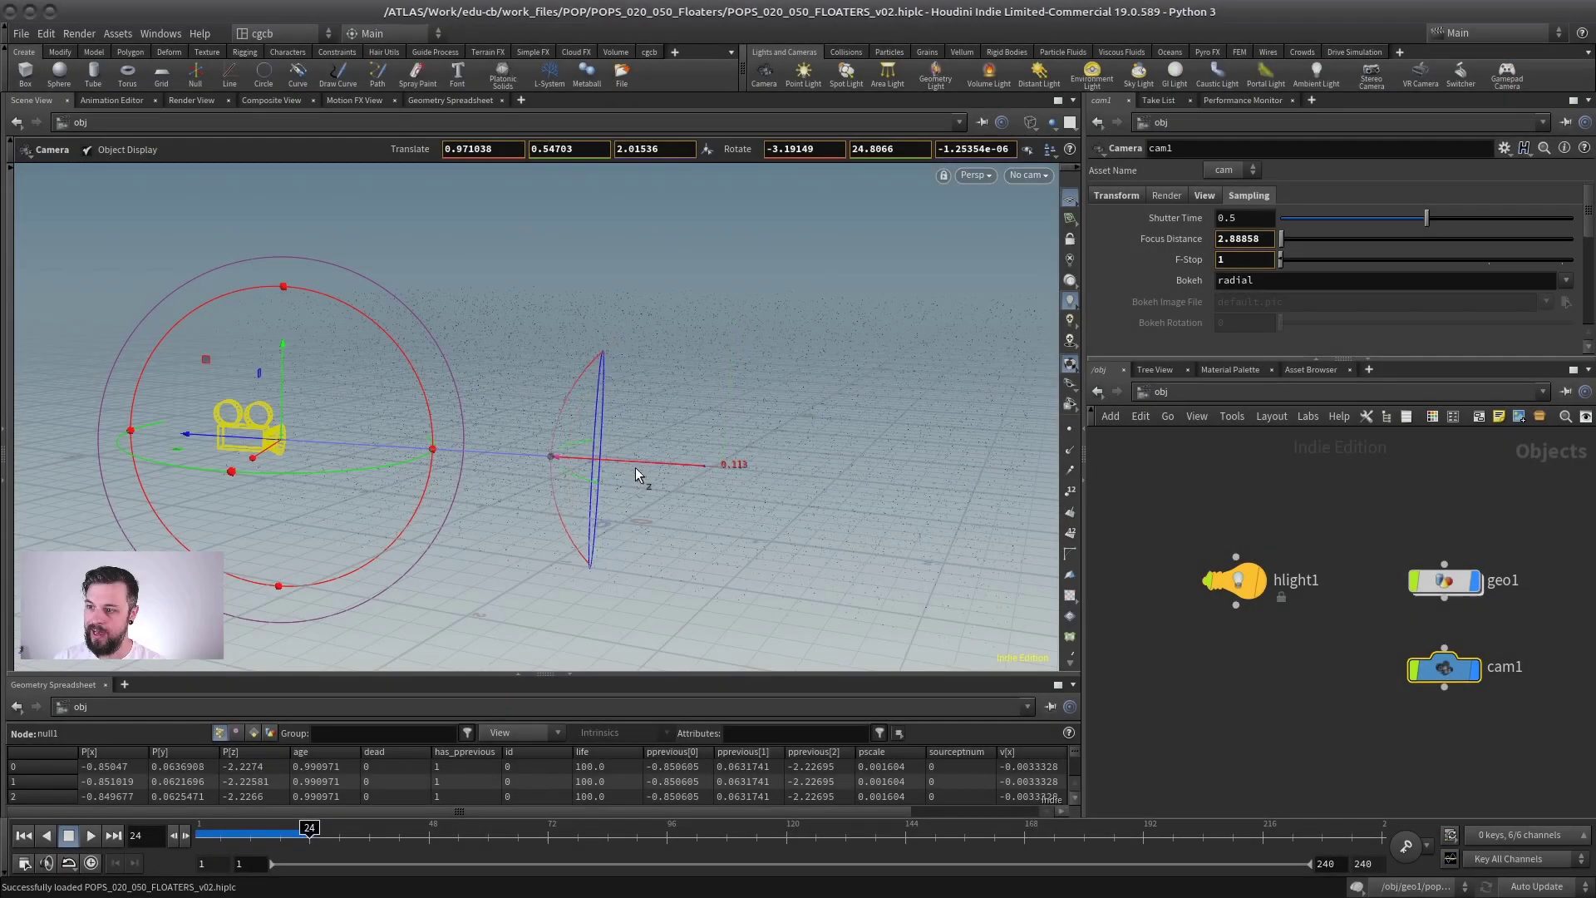
In the FLOATERS_v02 scene, move cam1's focus handle to a Focus Distance of 2.5728
mouse_move(635, 467)
mouse_down()
mouse_move(602, 456)
mouse_move(700, 405)
mouse_up()
drag(589, 451, 506, 452)
key(Escape)
key(Return)
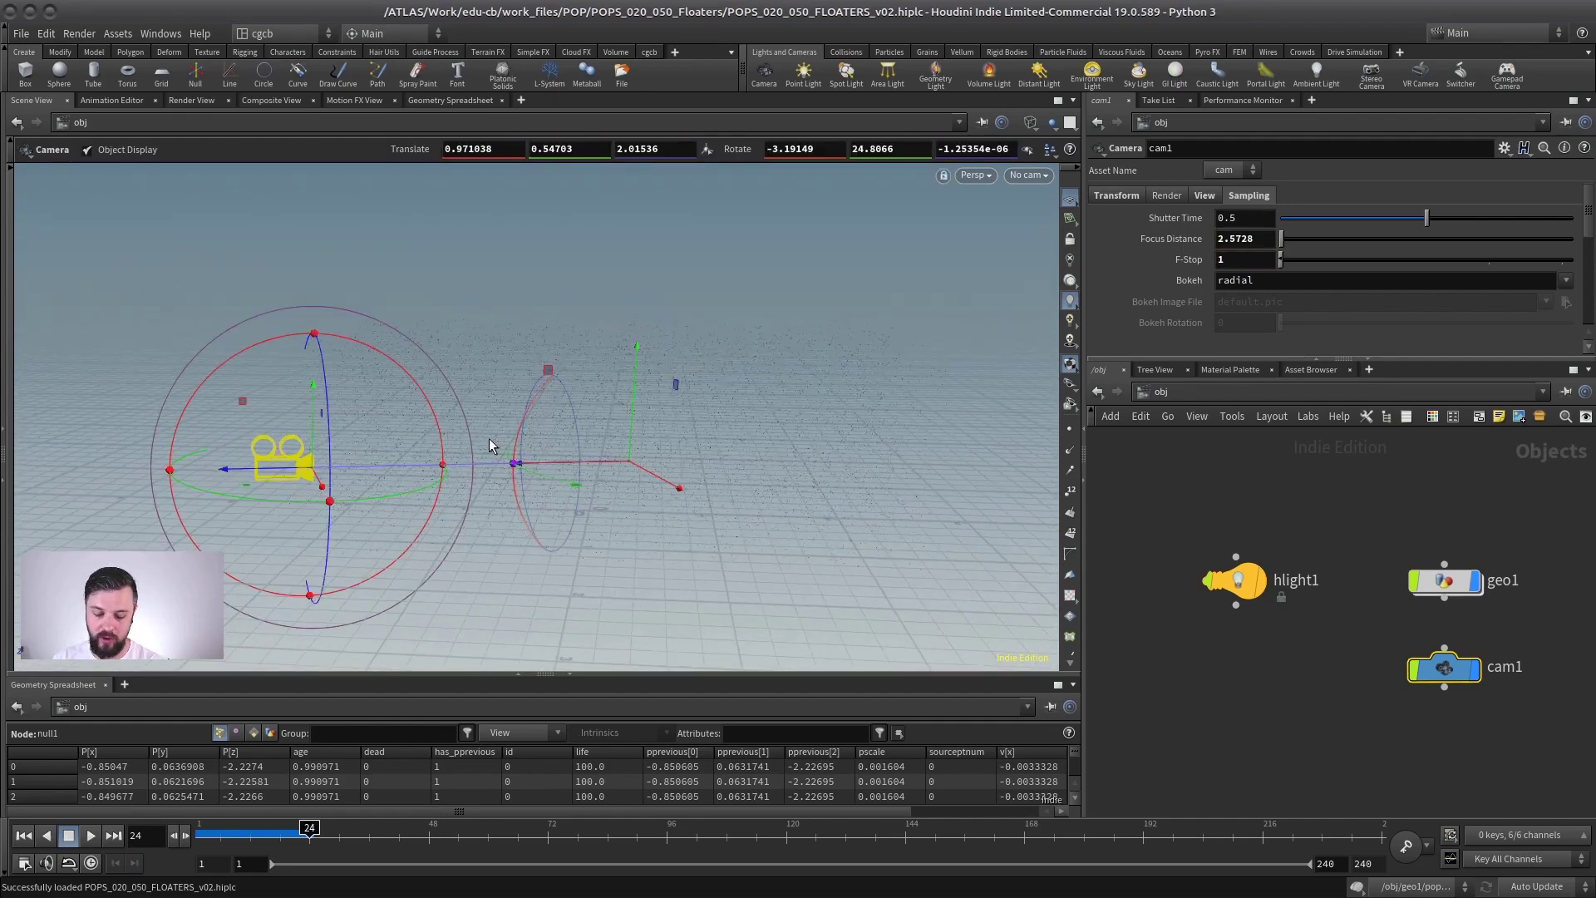
Cycle through cam1's viewport handles and use them to set Focus Distance to 2.11337 and F-Stop to 6.83583
key(z)
key(f)
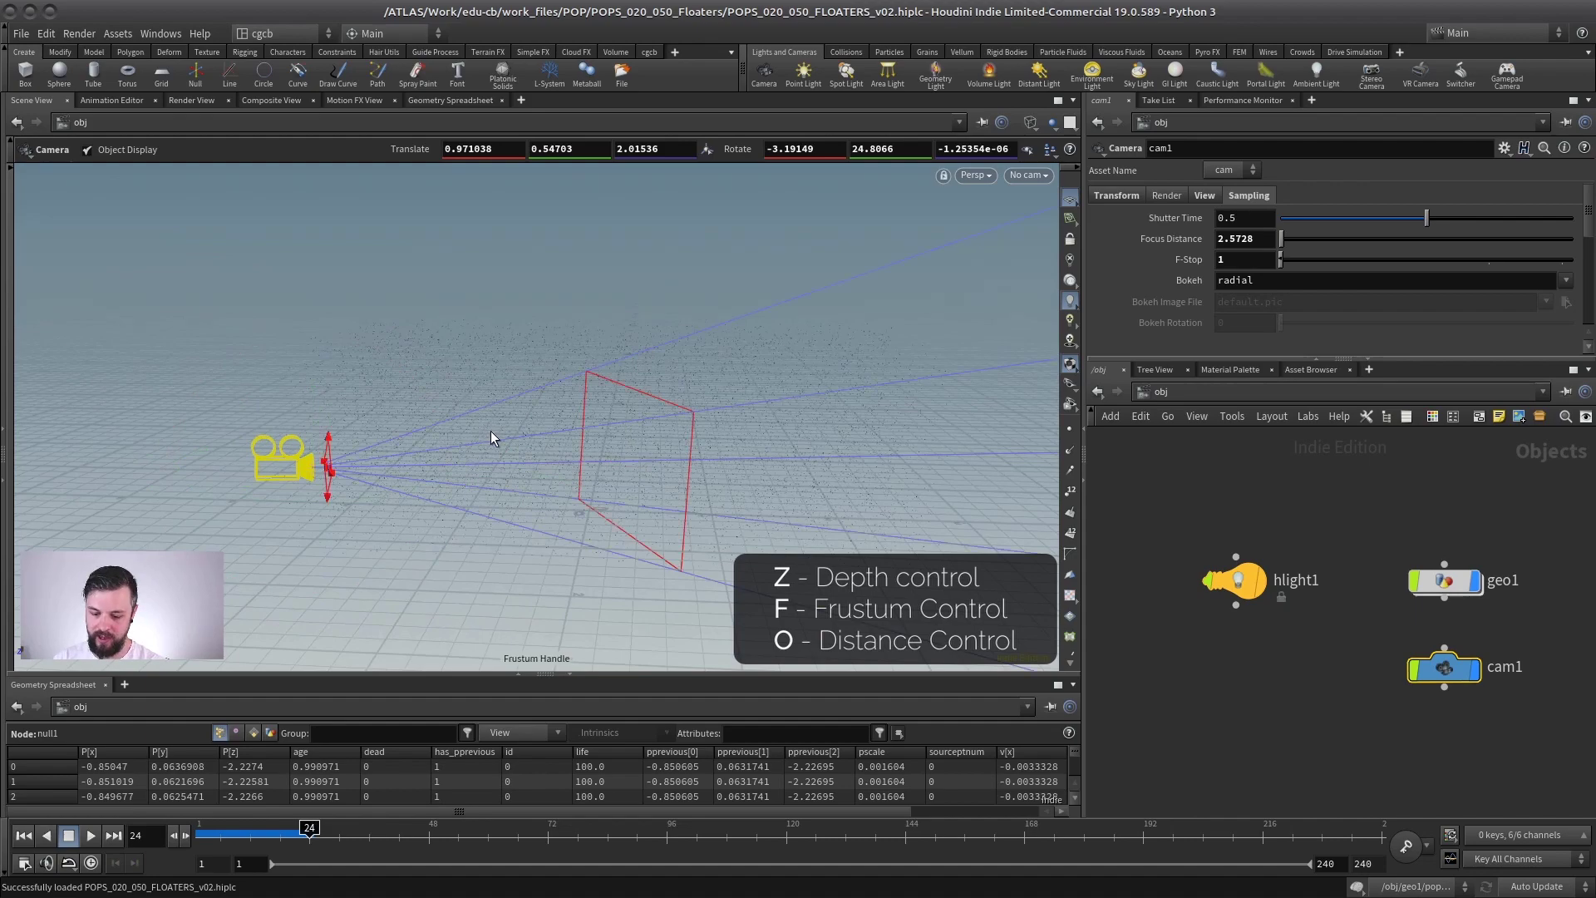
key(o)
key(z)
drag(443, 468, 369, 392)
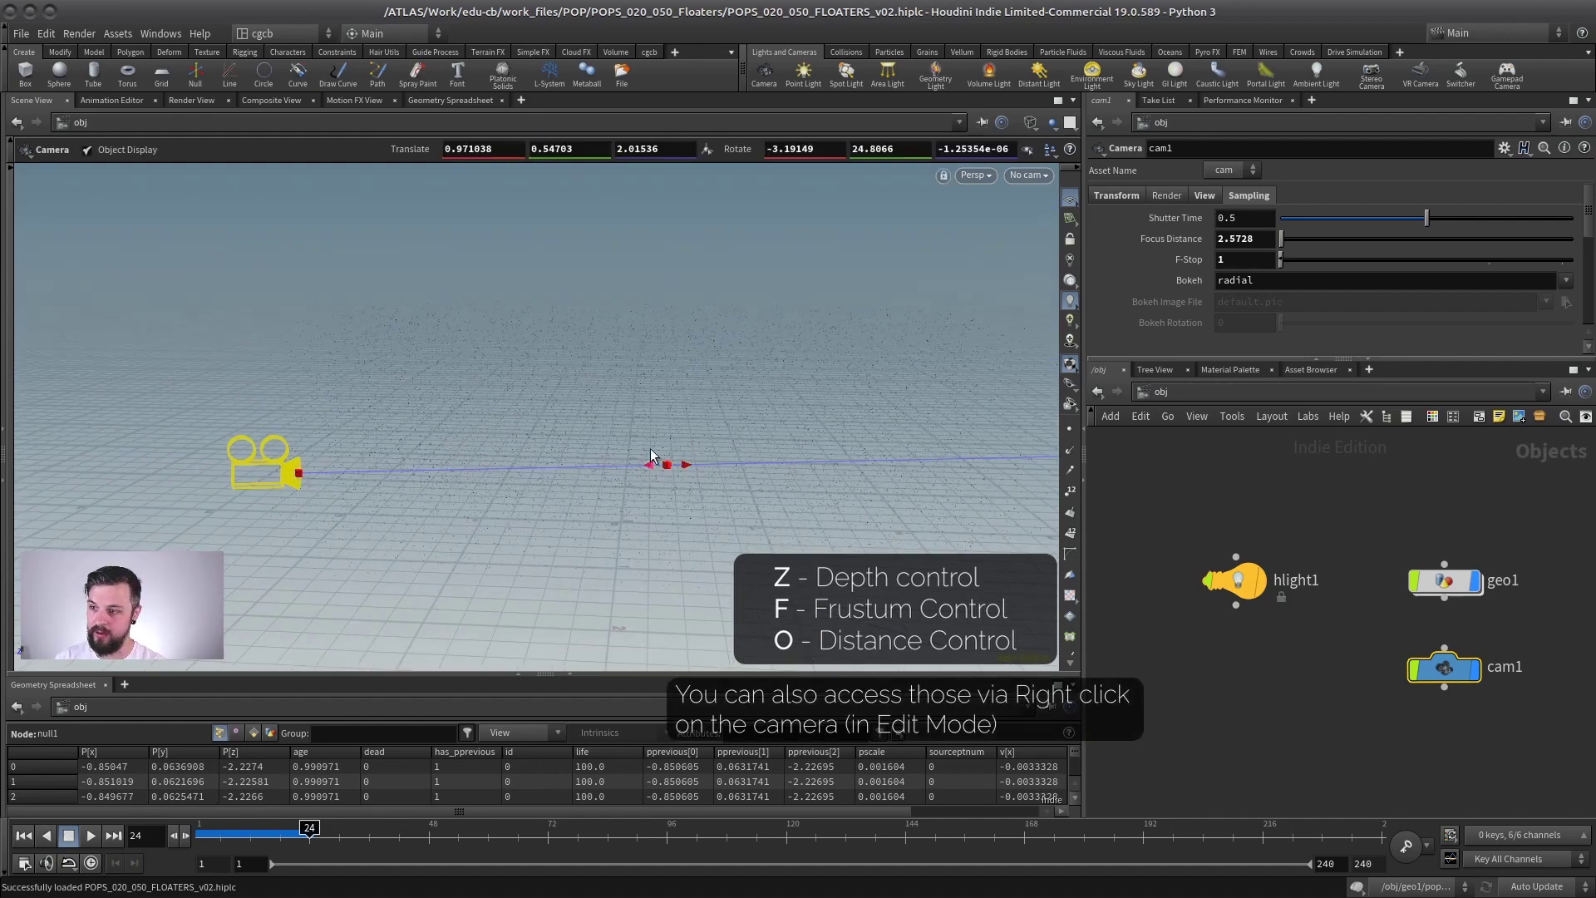
mouse_move(651, 455)
mouse_down()
mouse_move(687, 468)
mouse_move(631, 460)
mouse_move(730, 466)
mouse_move(571, 466)
mouse_move(627, 459)
mouse_up()
Show cam1's frustum handle and adjust the Focus Distance to 2.72476 in the scene view
key(f)
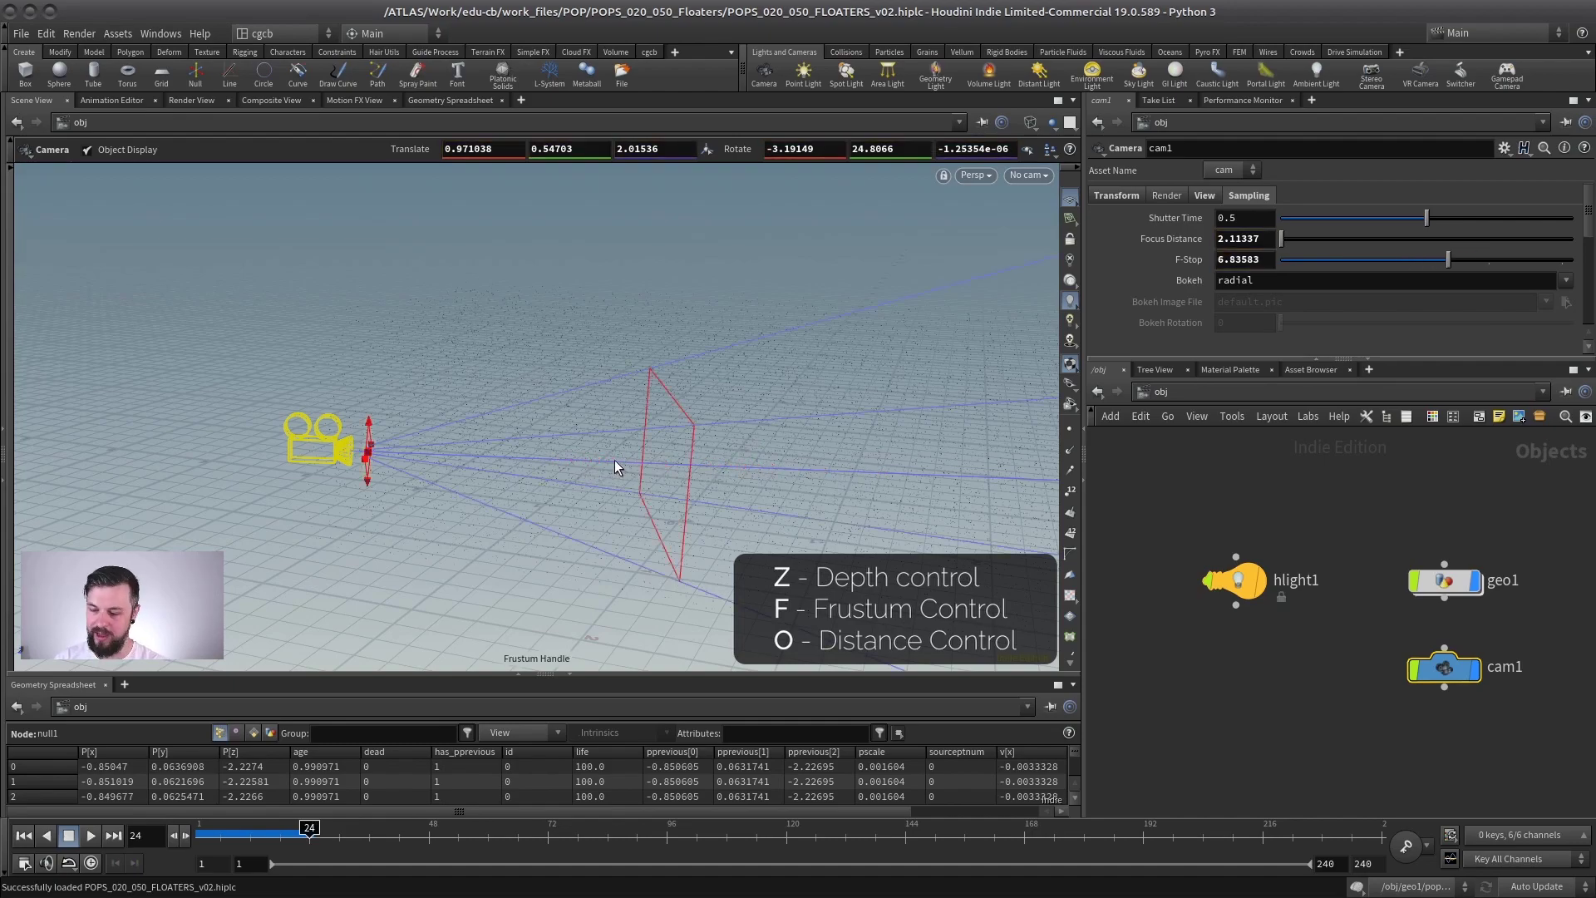
scroll(665, 439, up, 3)
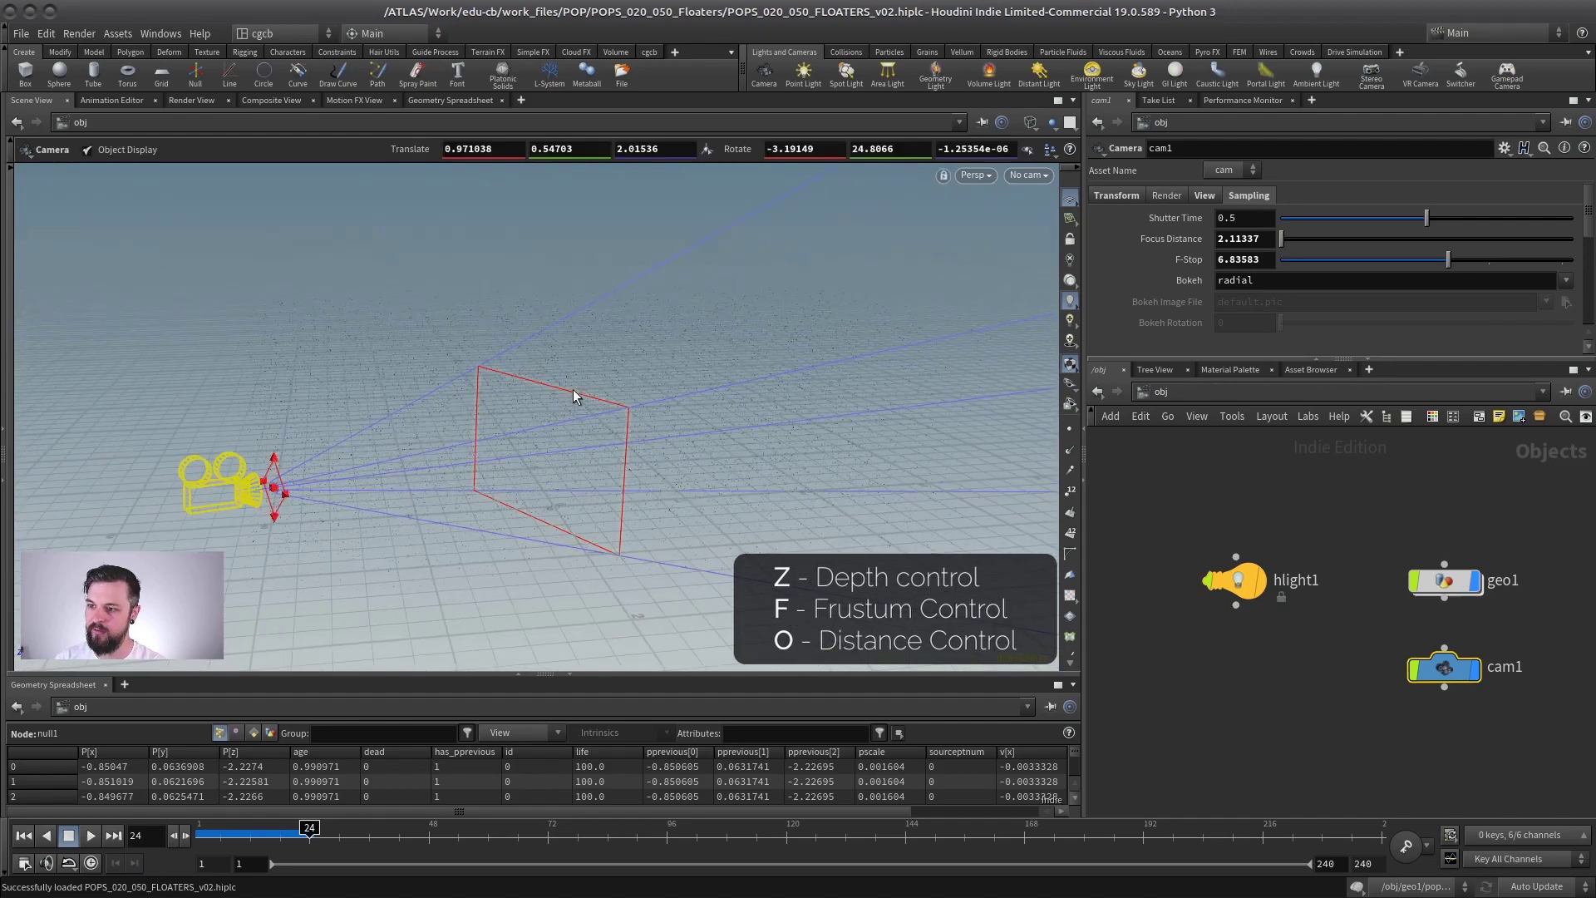
drag(557, 391, 637, 466)
Toggle cam1's edit handles and compare its frustum, focus distance and depth handles
key(Escape)
key(Return)
key(Escape)
key(Return)
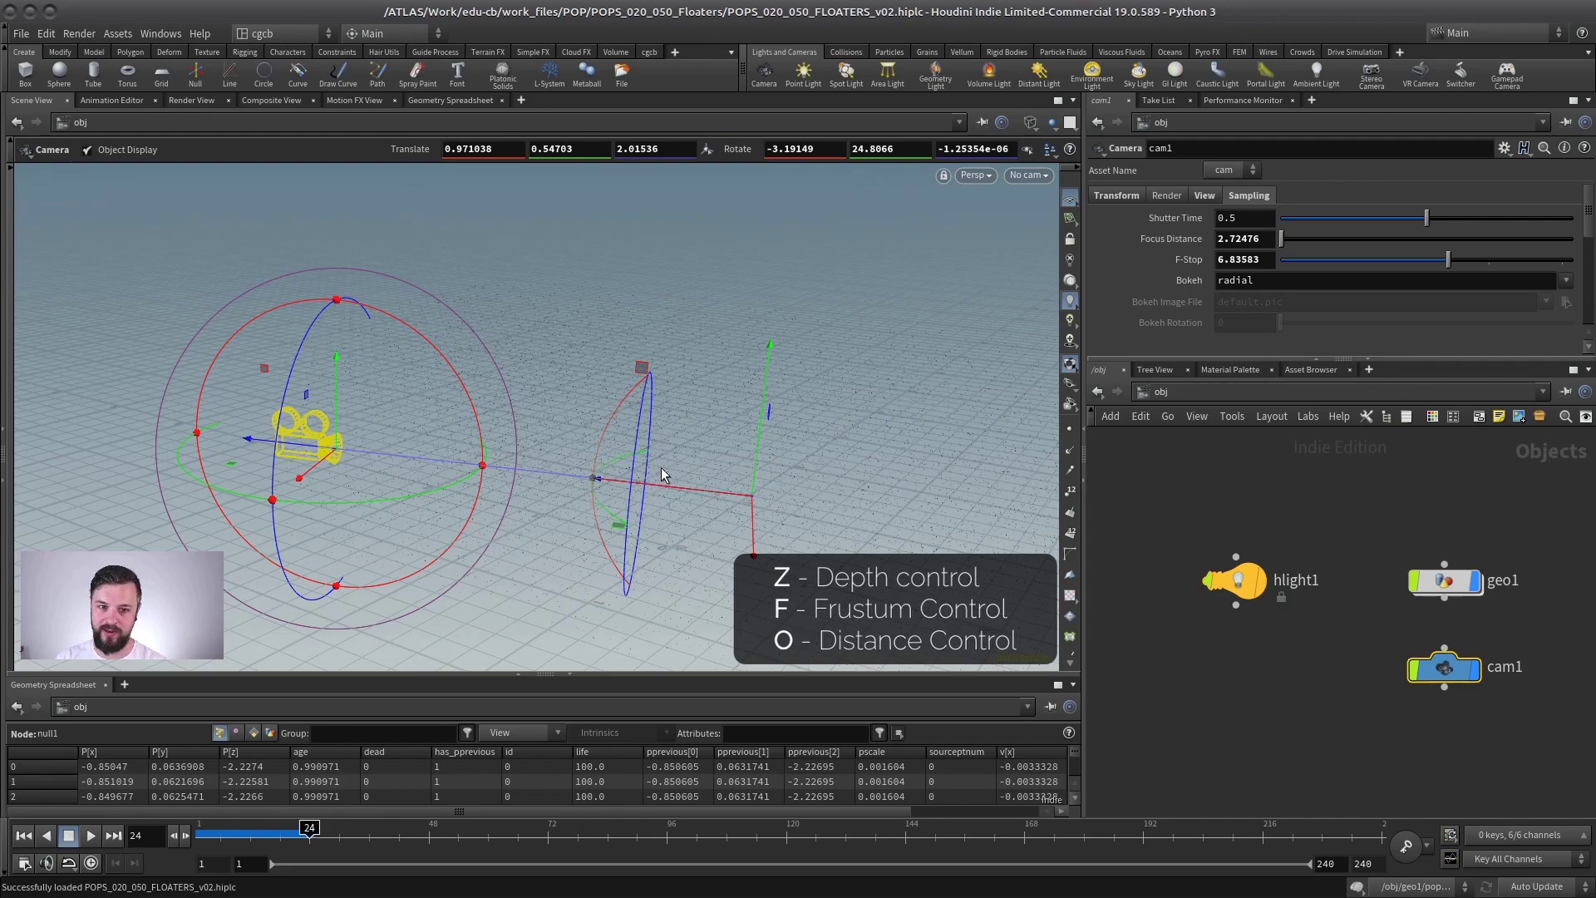
key(f)
key(o)
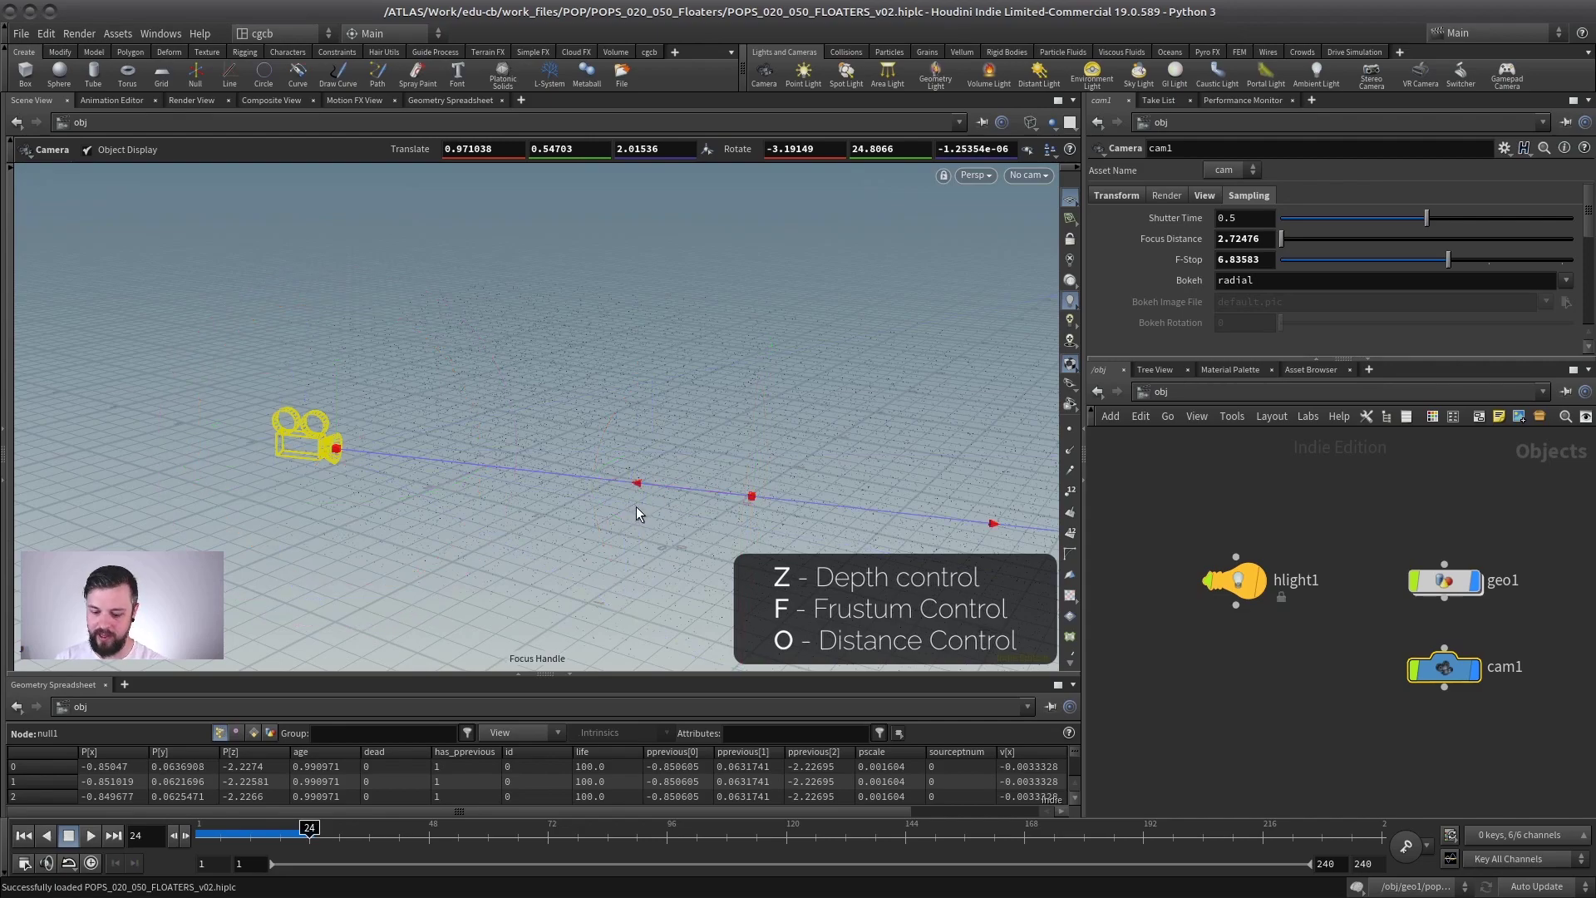
key(z)
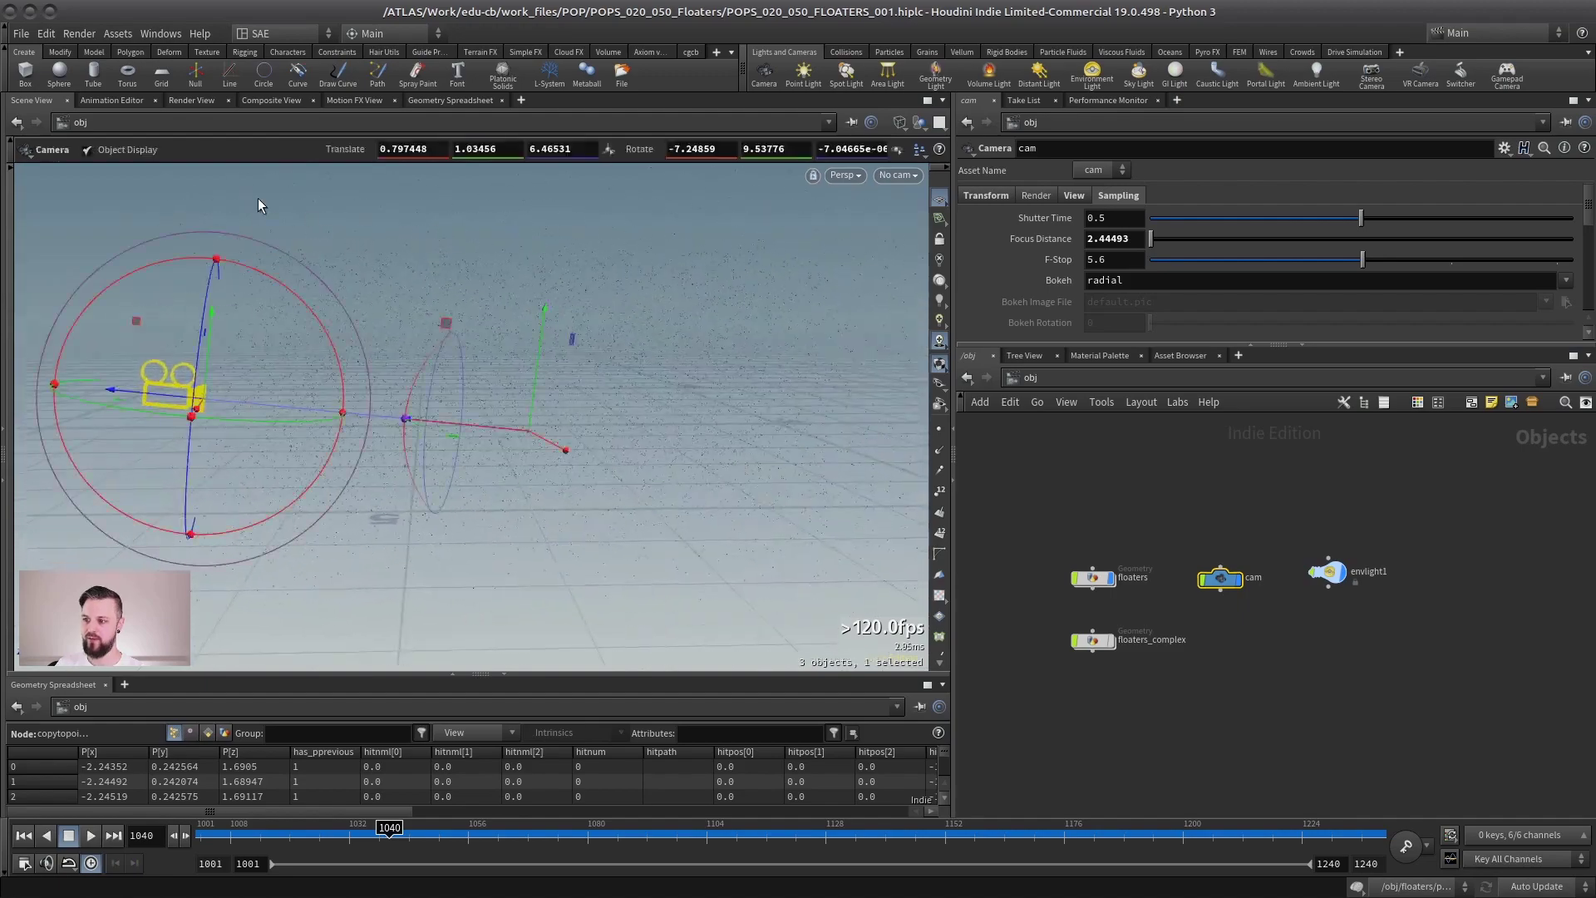
Render the particles in the render view and open mantra_ipr's rendering settings in the out network
click(175, 100)
click(67, 127)
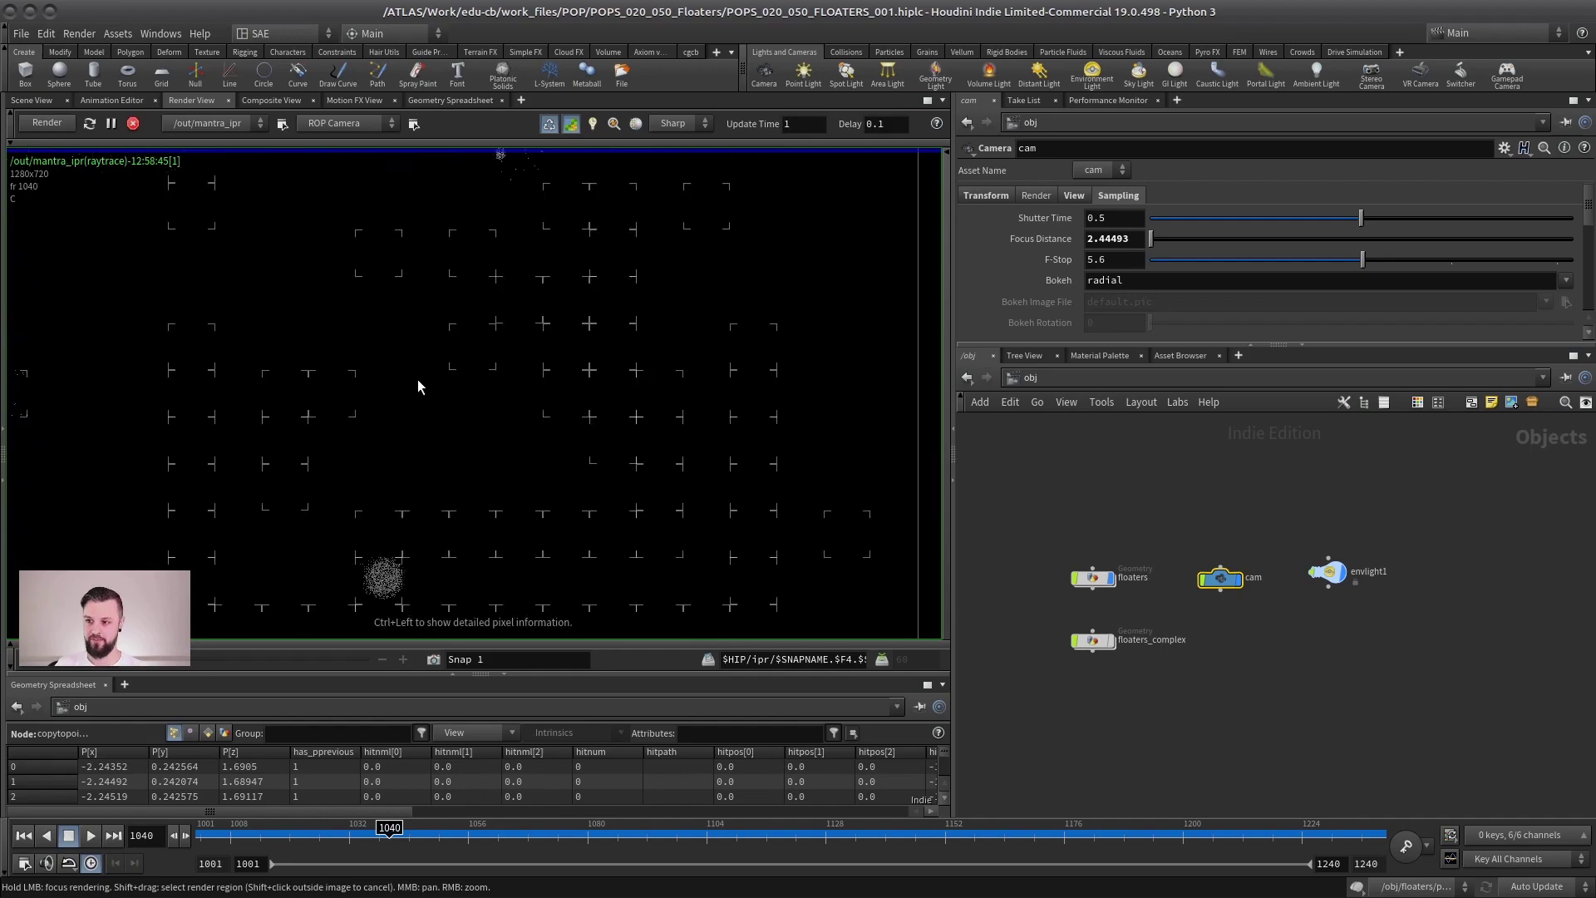
click(1094, 373)
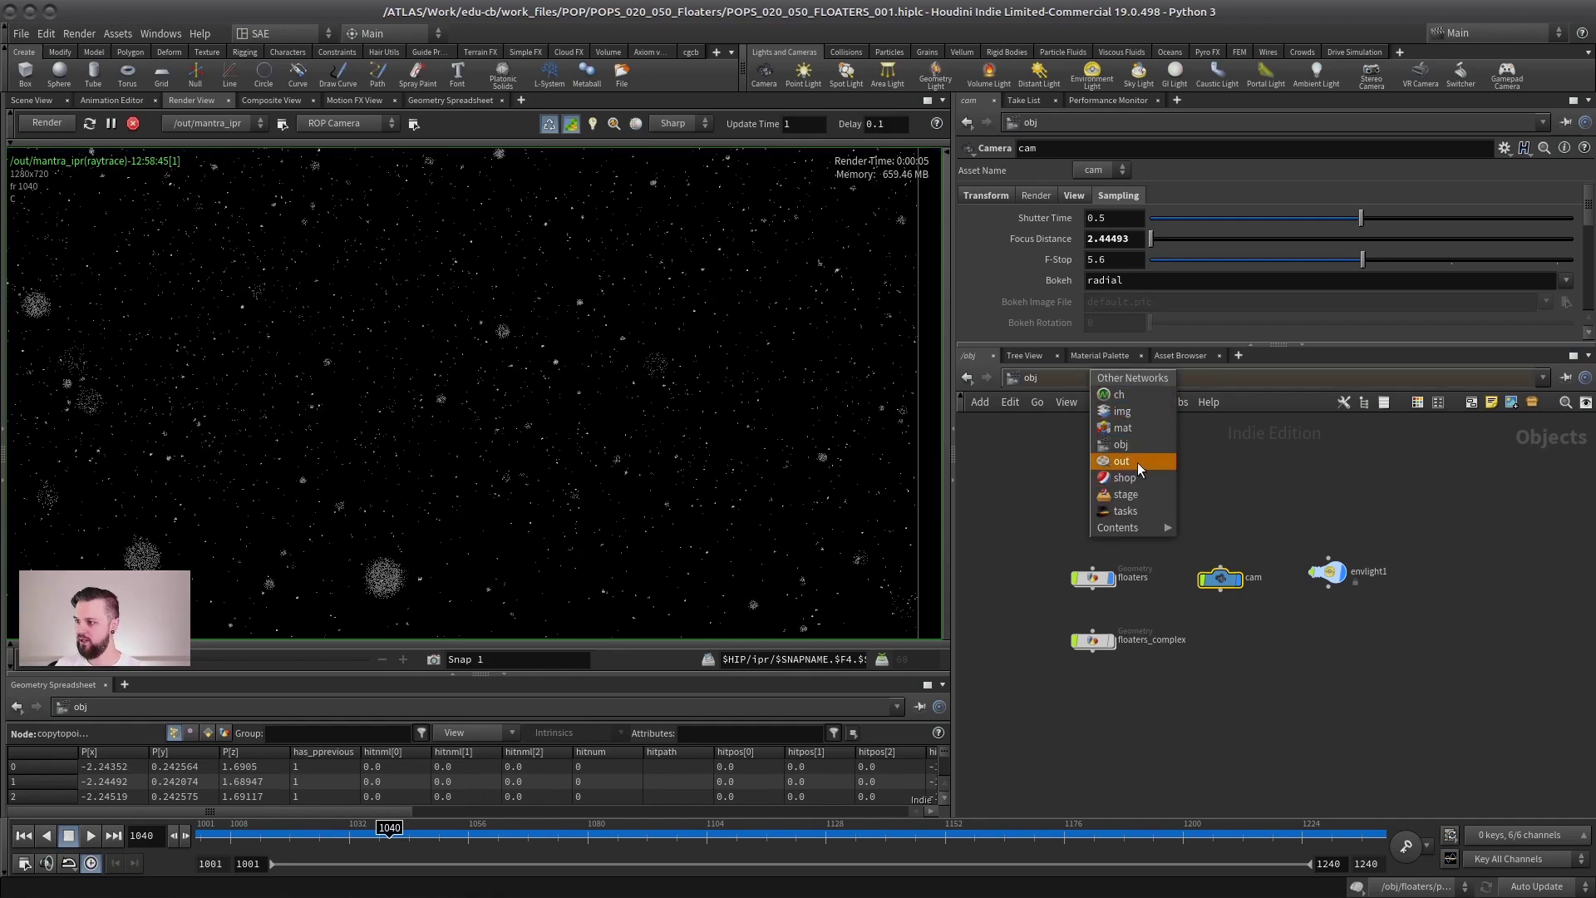
click(1138, 462)
drag(1109, 343, 1109, 545)
click(978, 320)
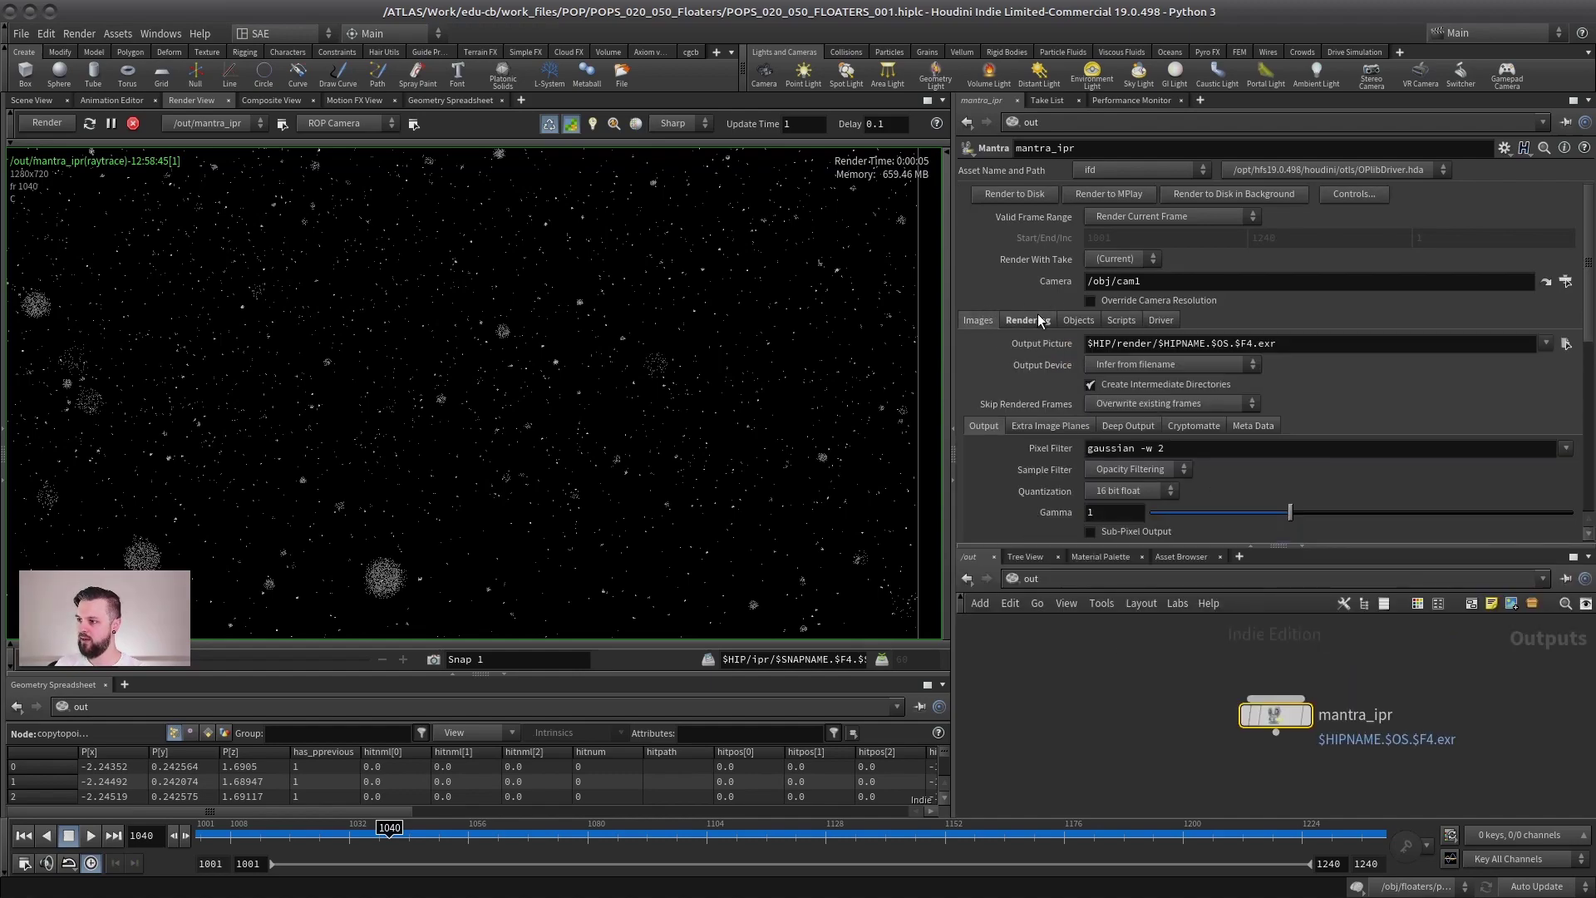
click(1039, 320)
Set mantra_ipr's Pixel Samples to 7 by 7 and inspect the updated depth of field
text(7)
key(Tab)
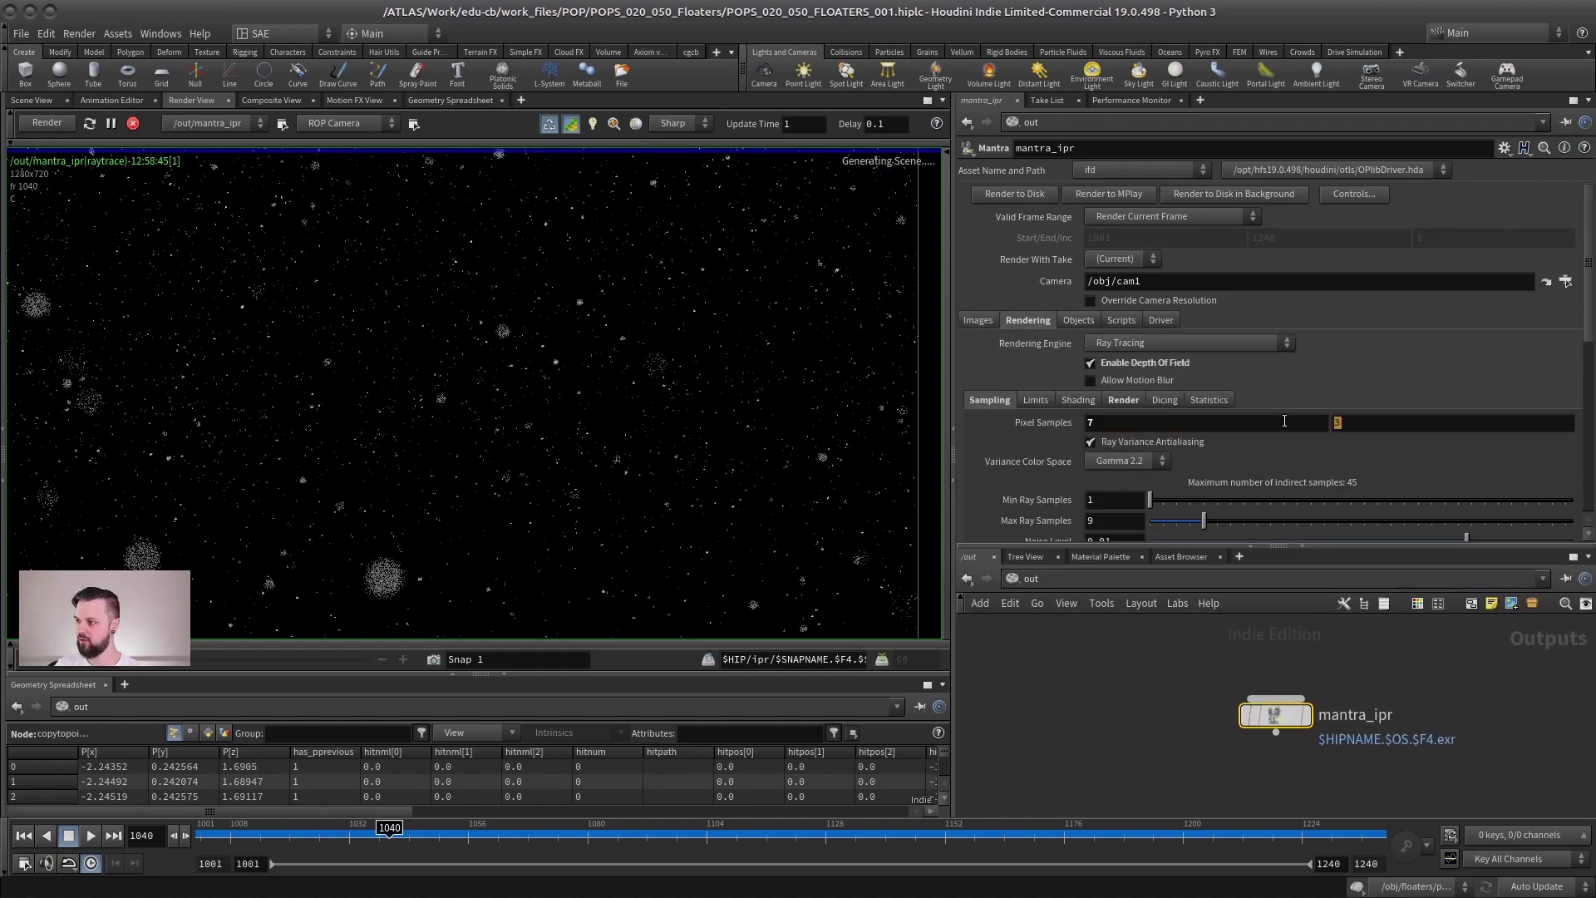
text(7)
key(Return)
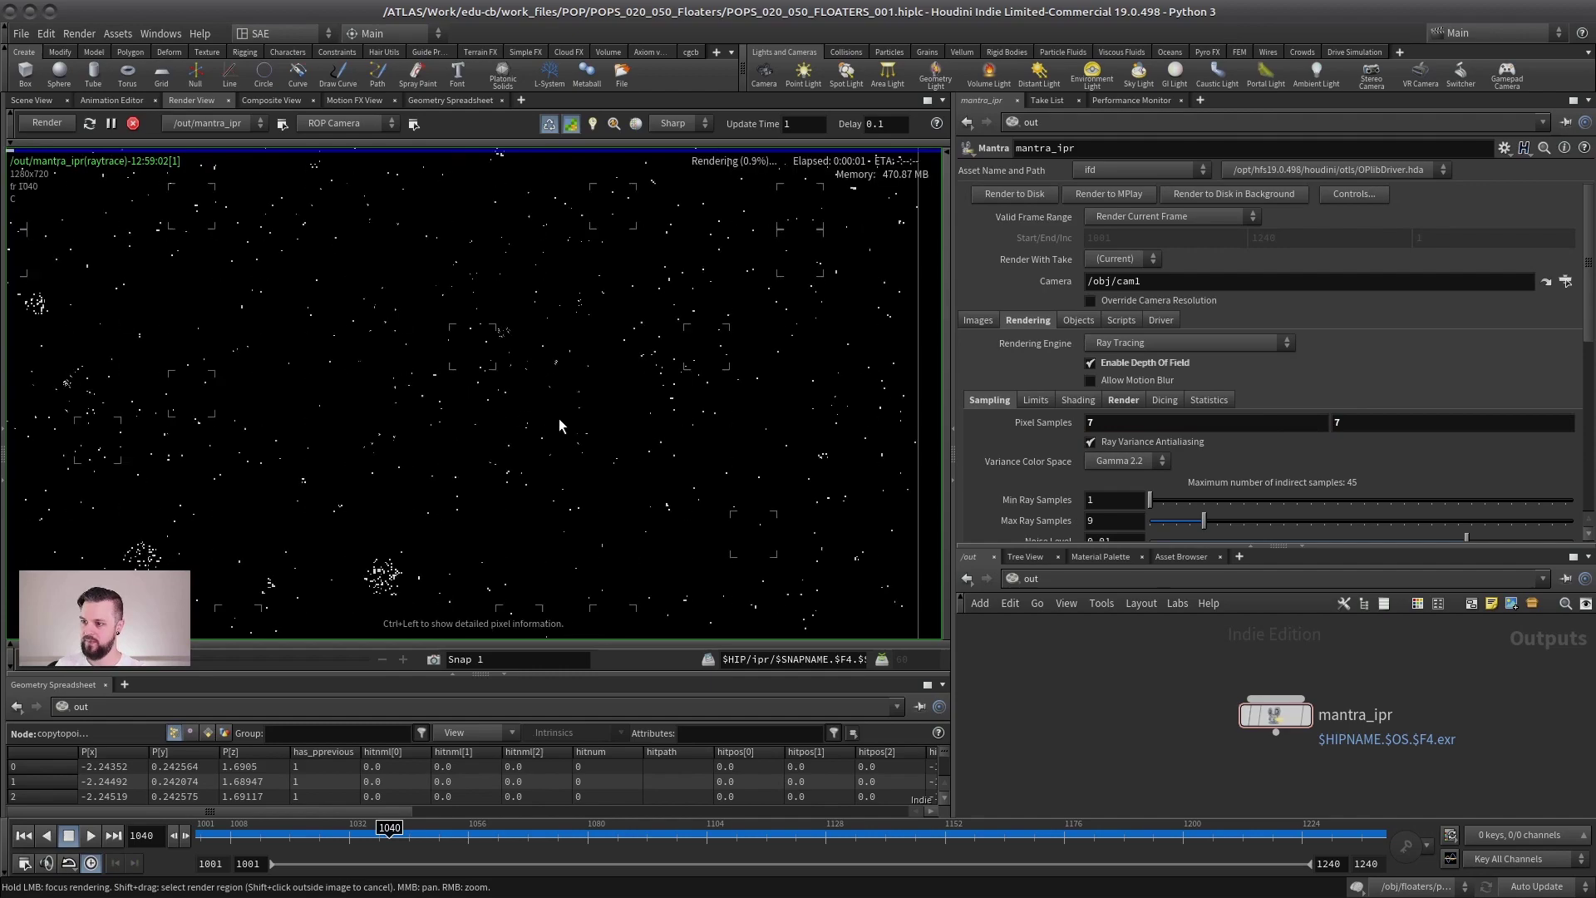
scroll(447, 376, up, 2)
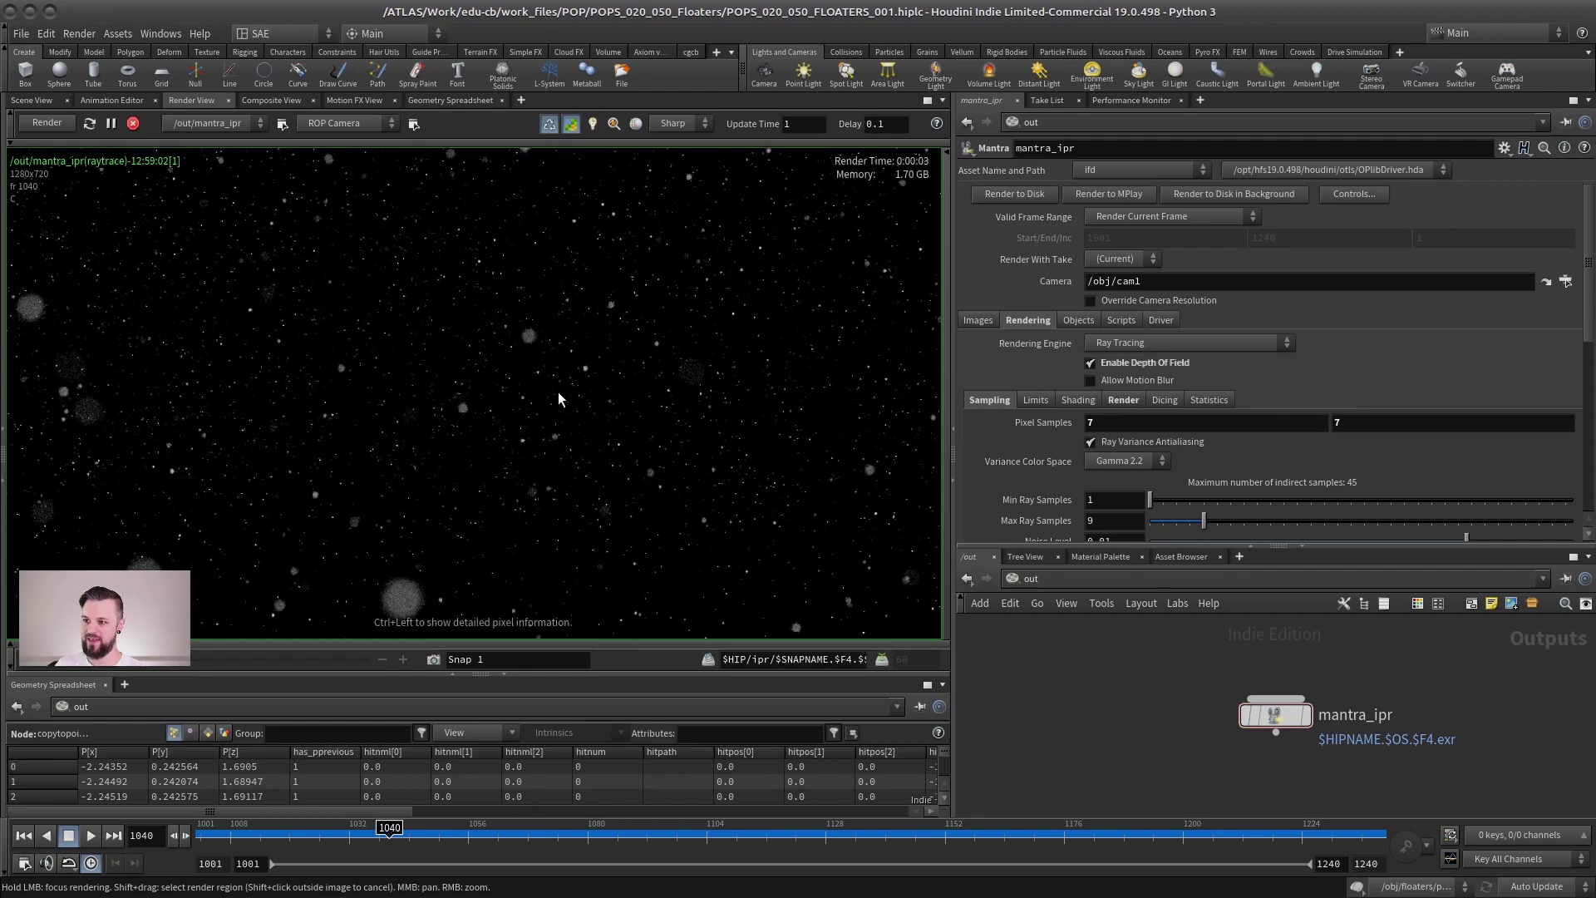
Set mantra_ipr's Pixel Samples to 9 by 9, inspect the render and stop the interactive rendering
click(1117, 428)
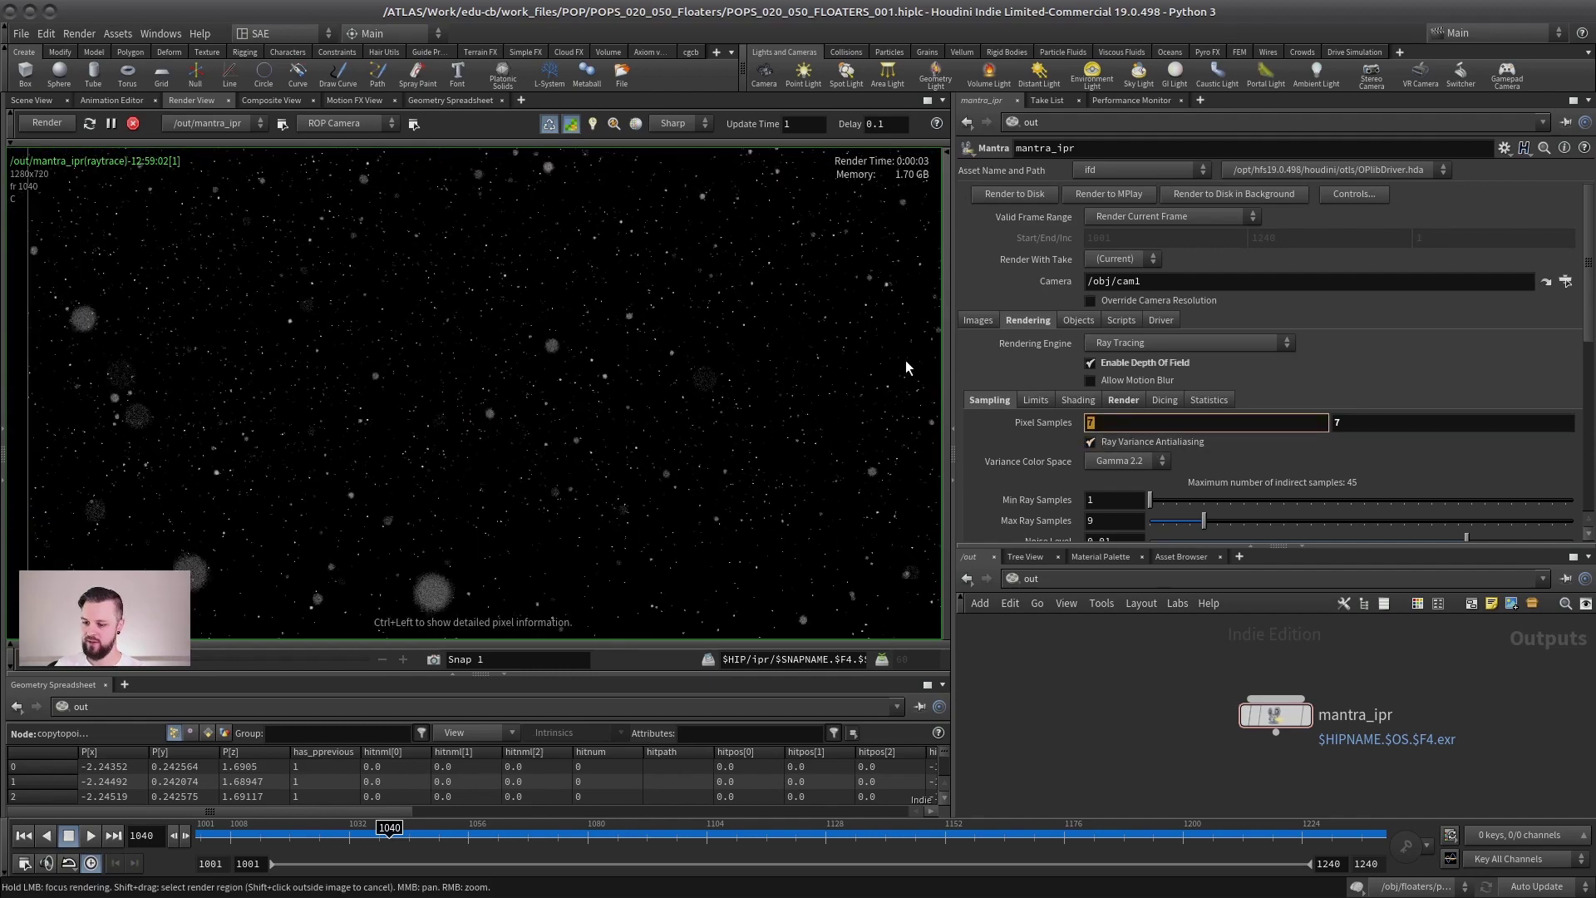
text(9)
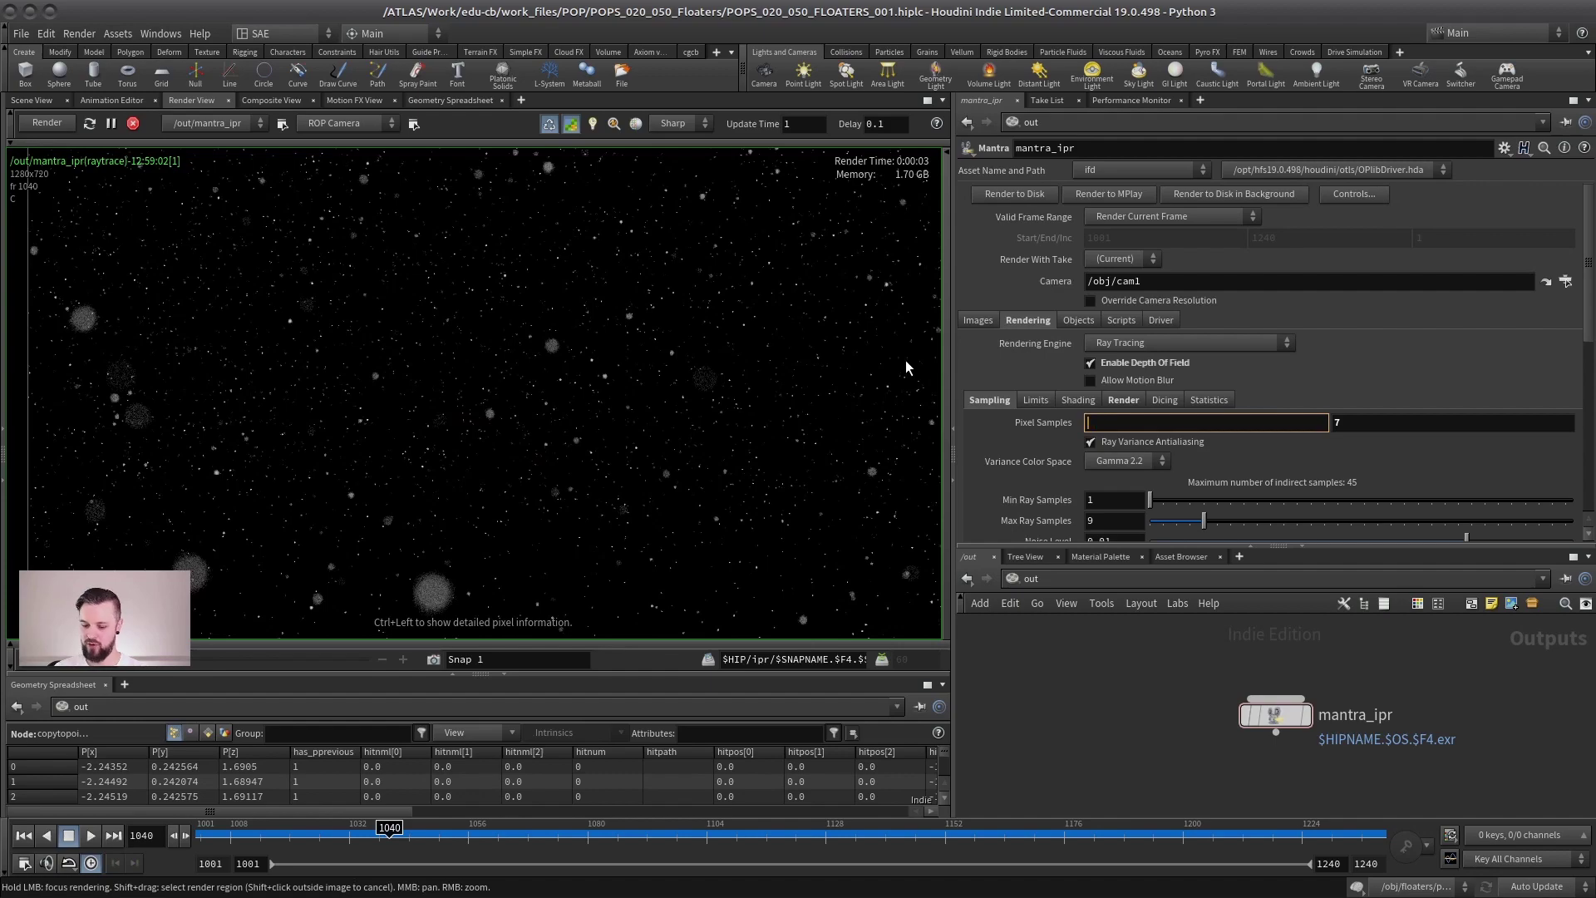
key(Return)
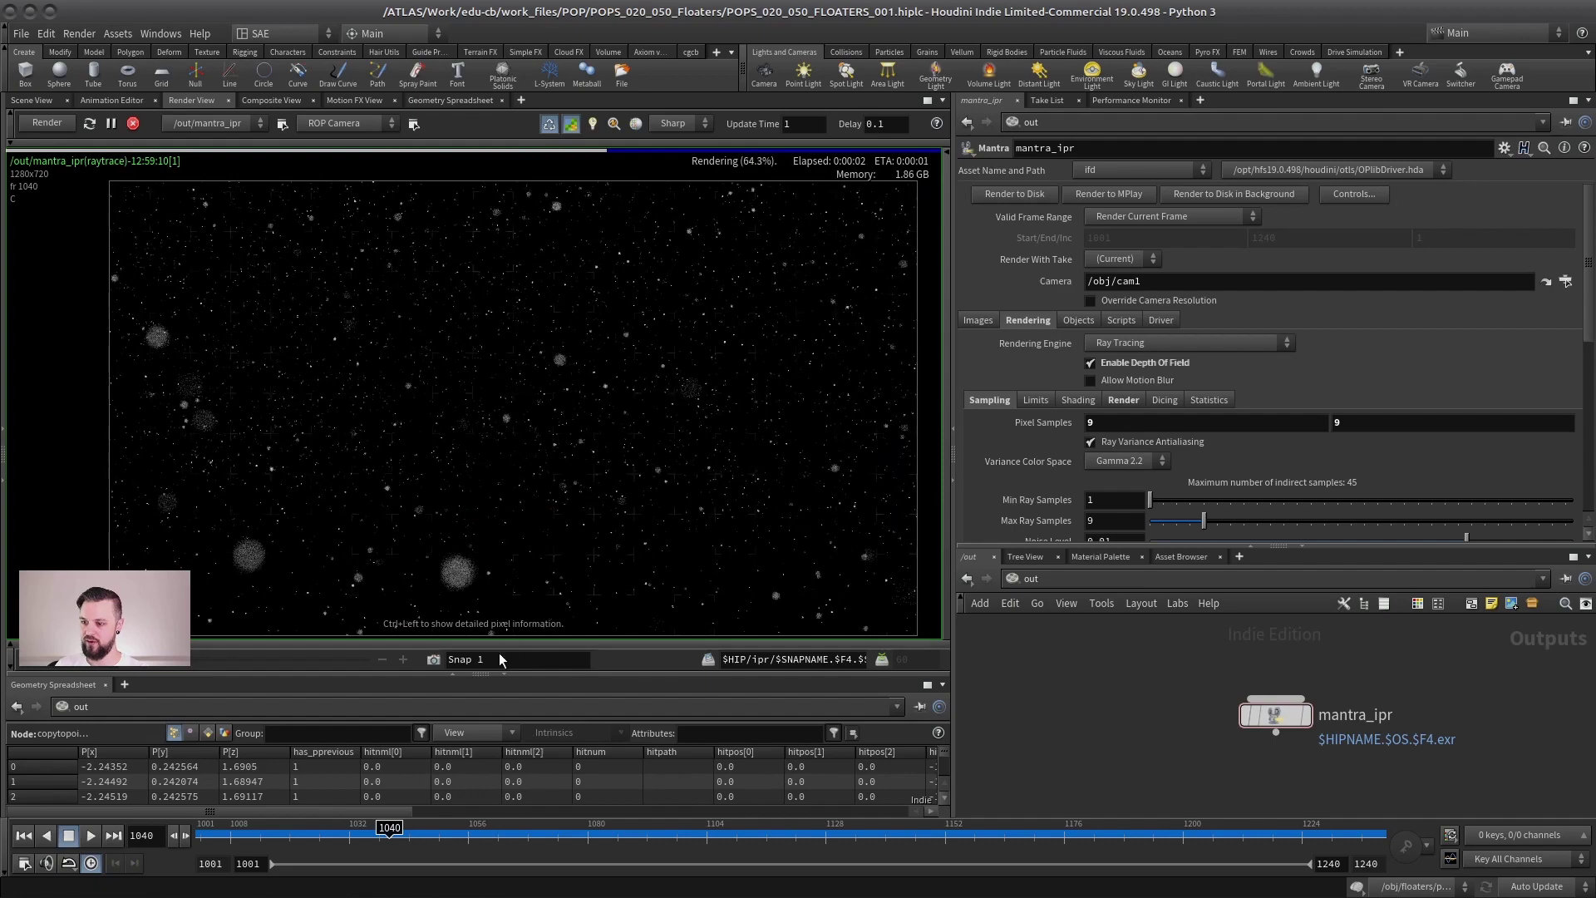
scroll(535, 434, up, 2)
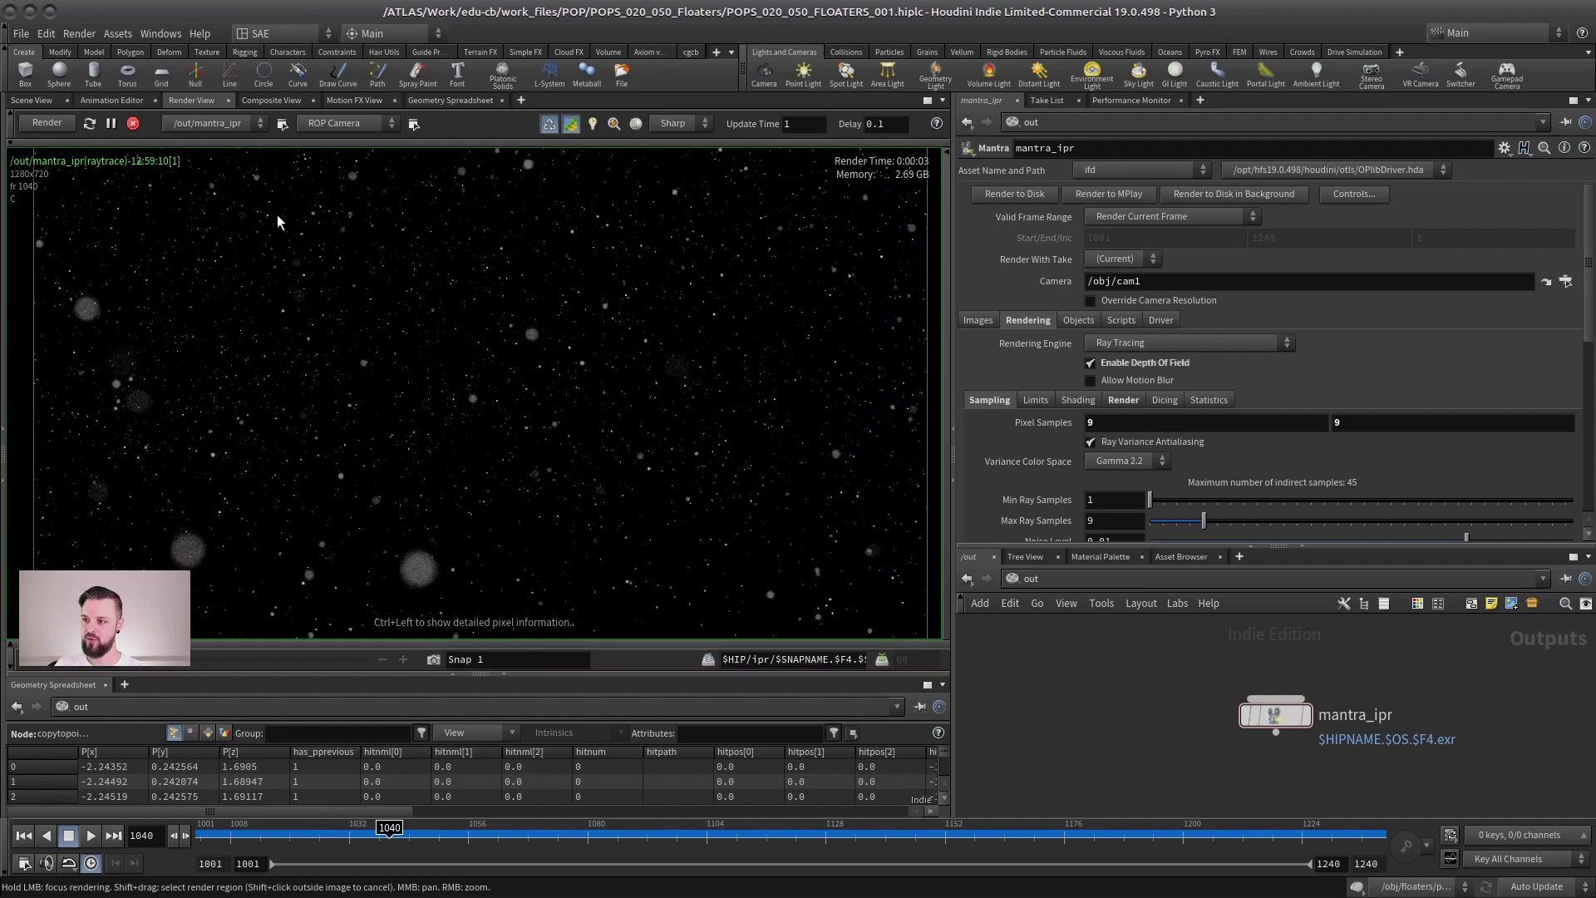
click(133, 123)
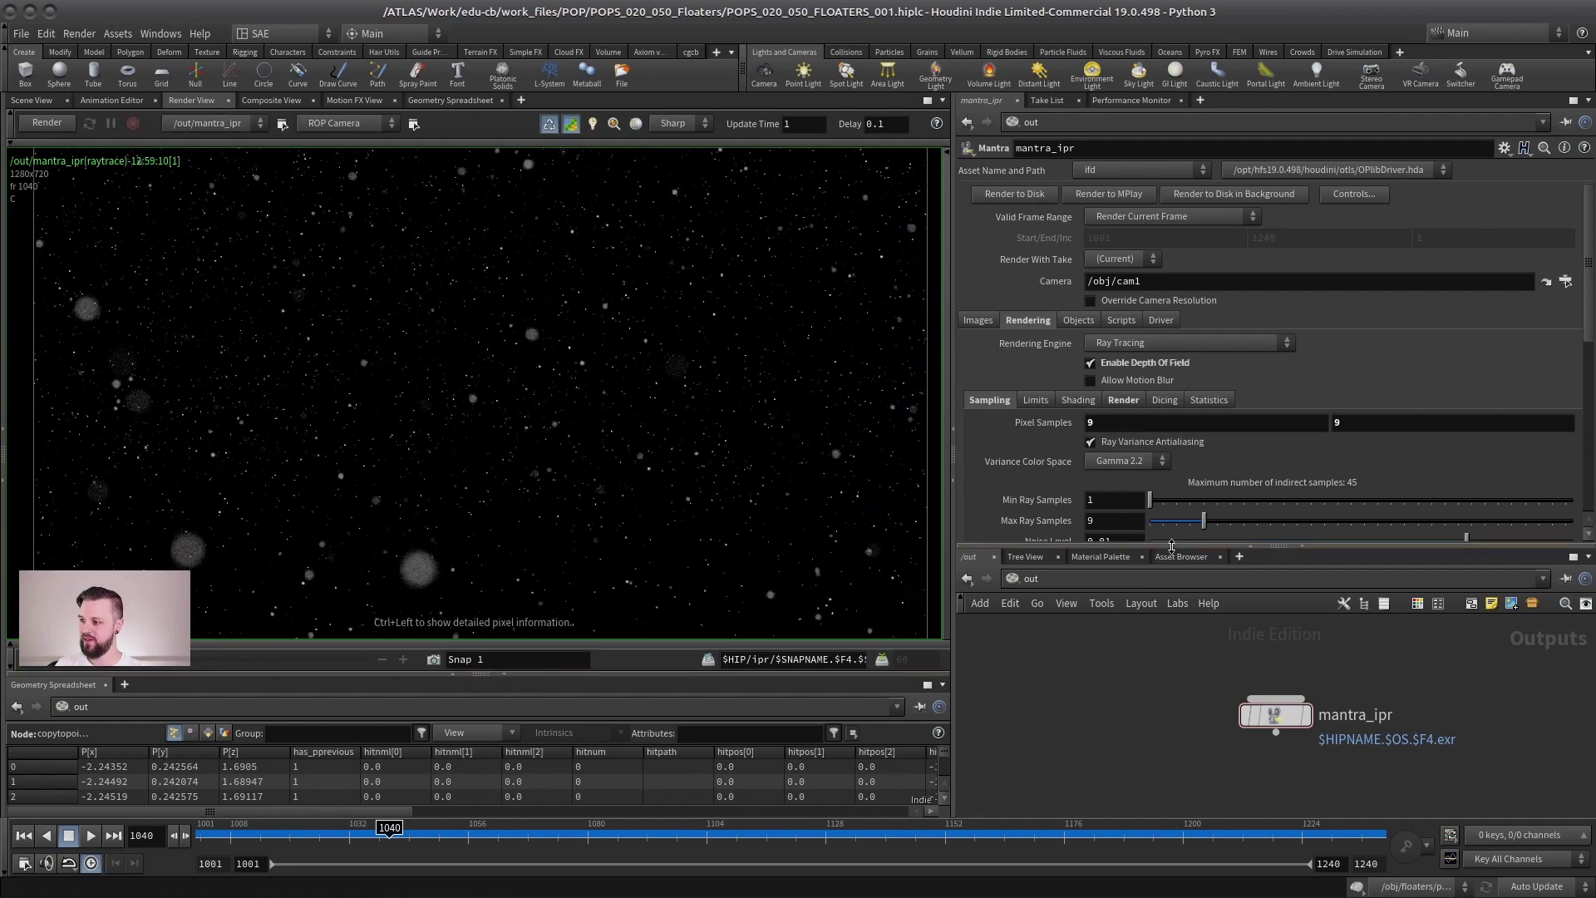
Return to the obj network and the scene view, and delete the environment light envlight1
drag(1172, 546, 1172, 366)
click(1030, 400)
click(1073, 472)
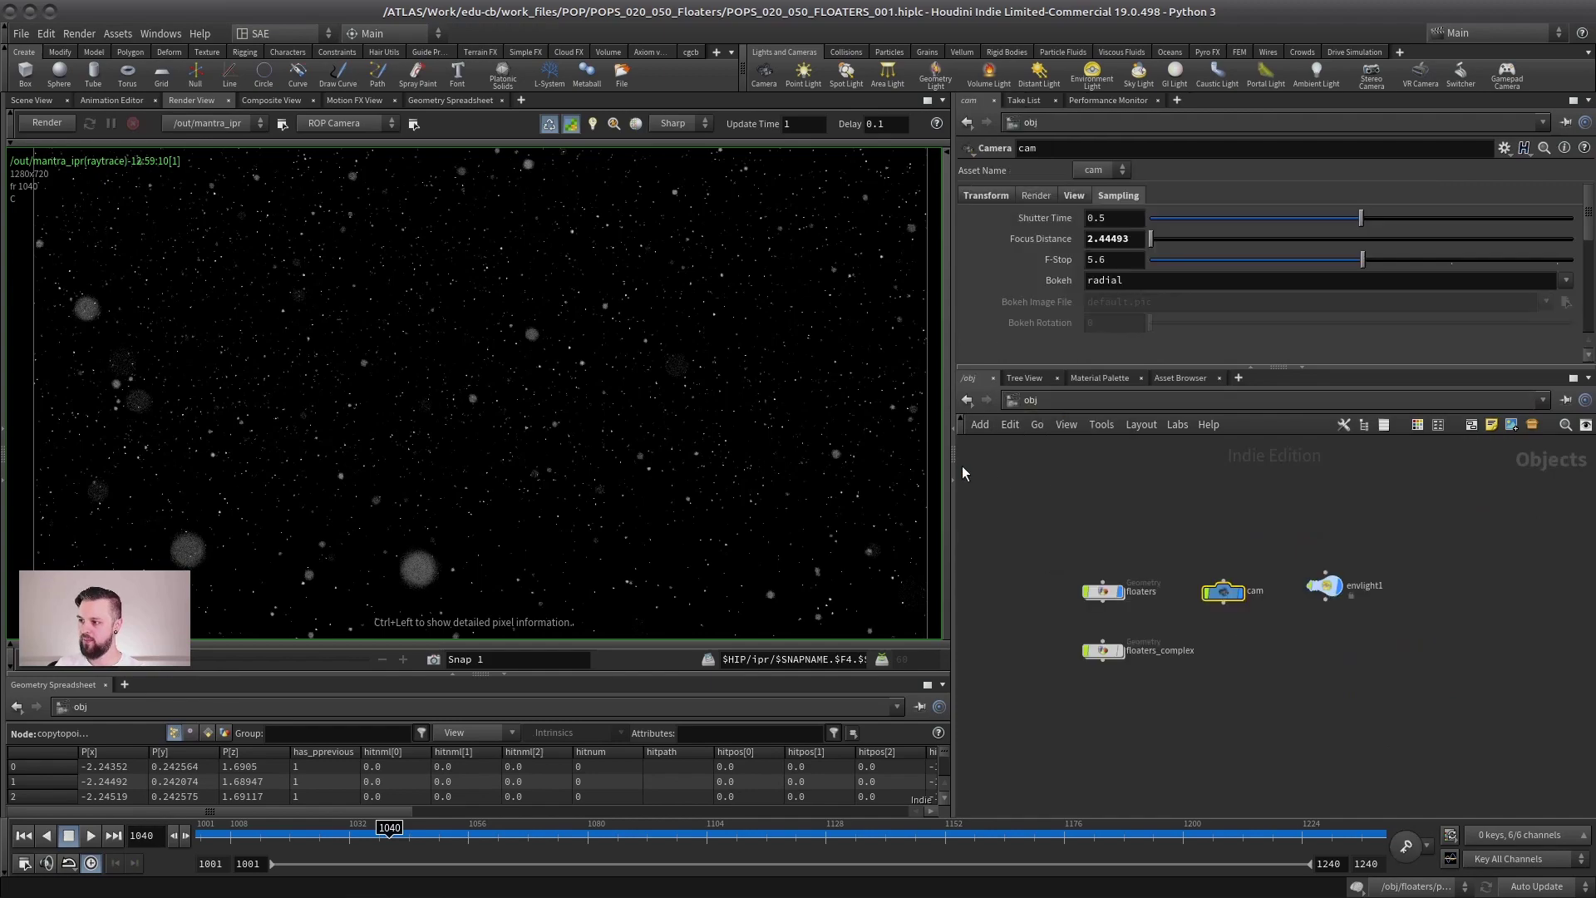
click(35, 101)
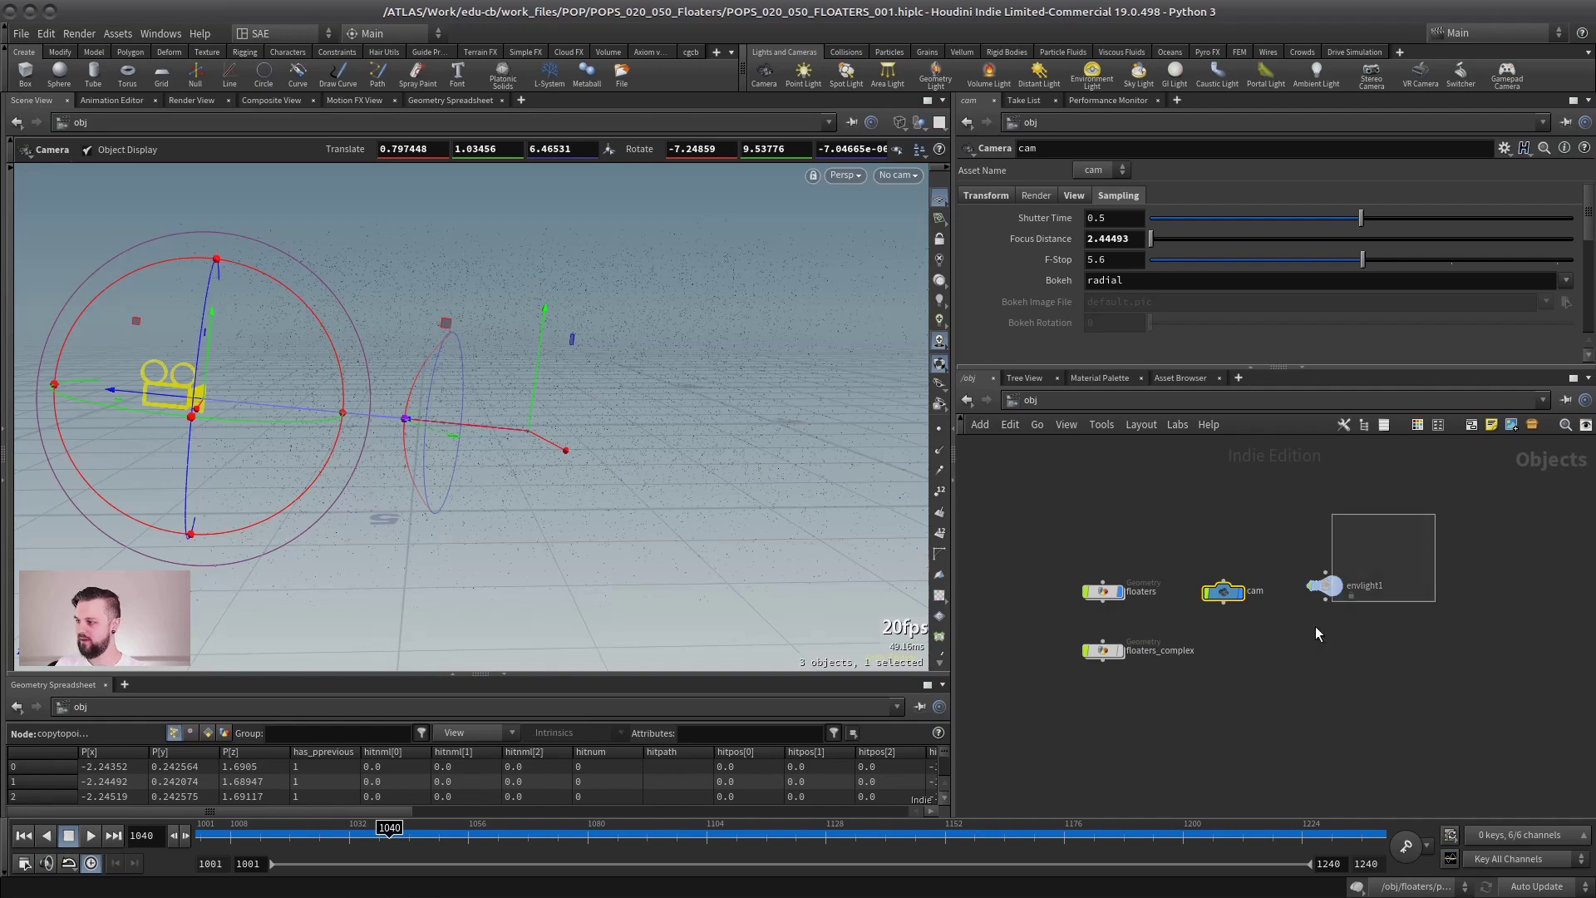
drag(1315, 635, 1325, 626)
scroll(1325, 627, up, 5)
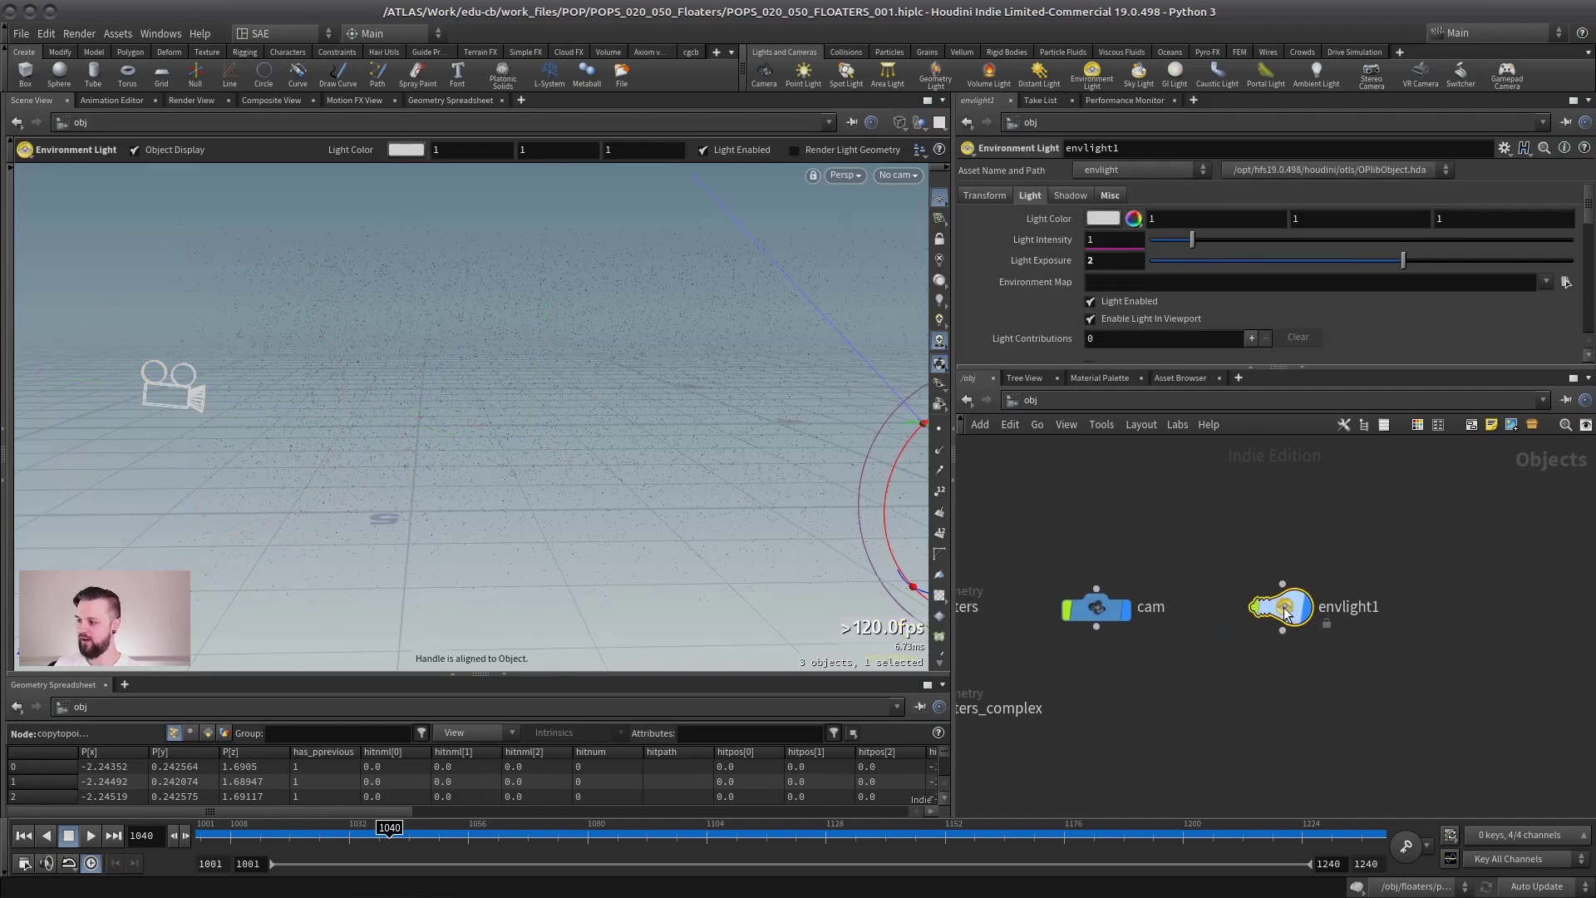
key(Delete)
Add a Light object beside the cam node and set its type to Distant
key(Tab)
text(li)
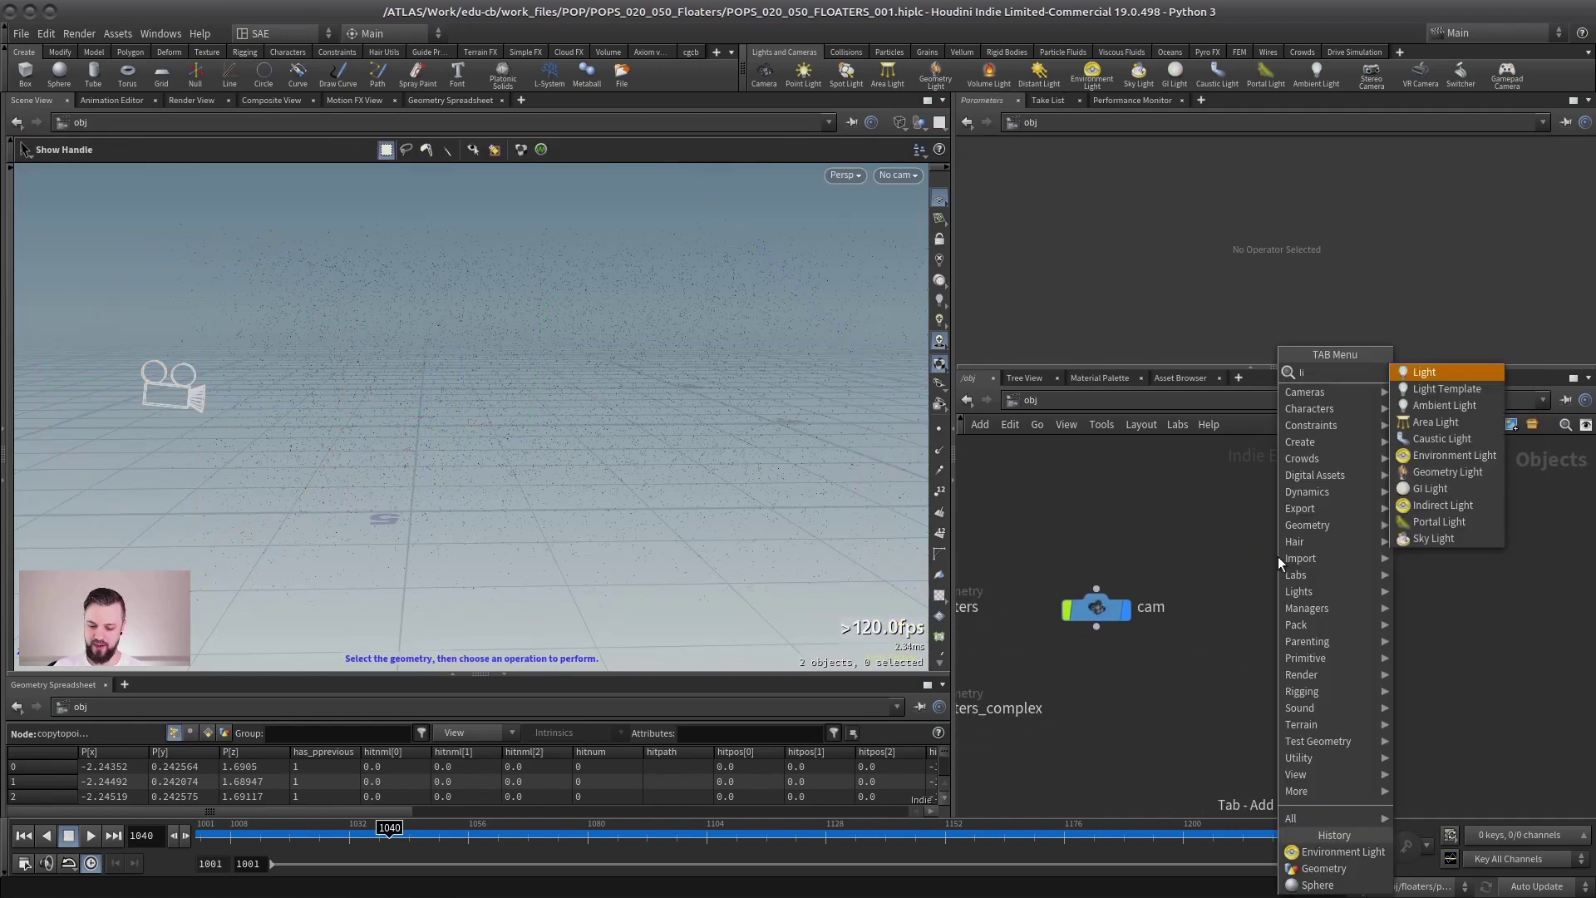
key(Return)
click(1293, 608)
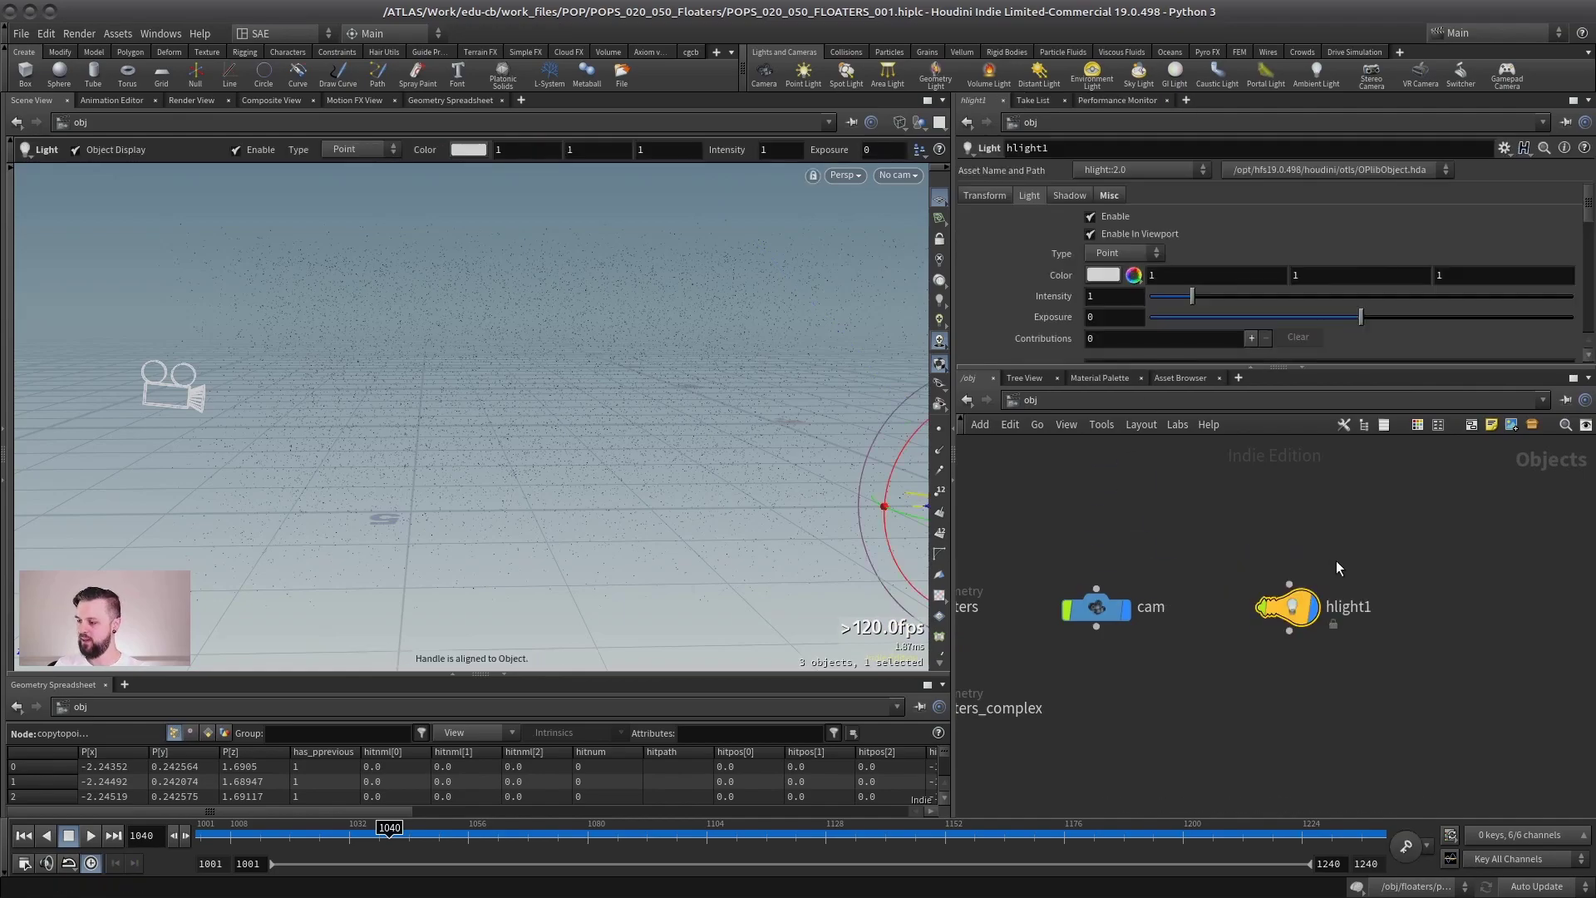
click(1133, 254)
click(1119, 384)
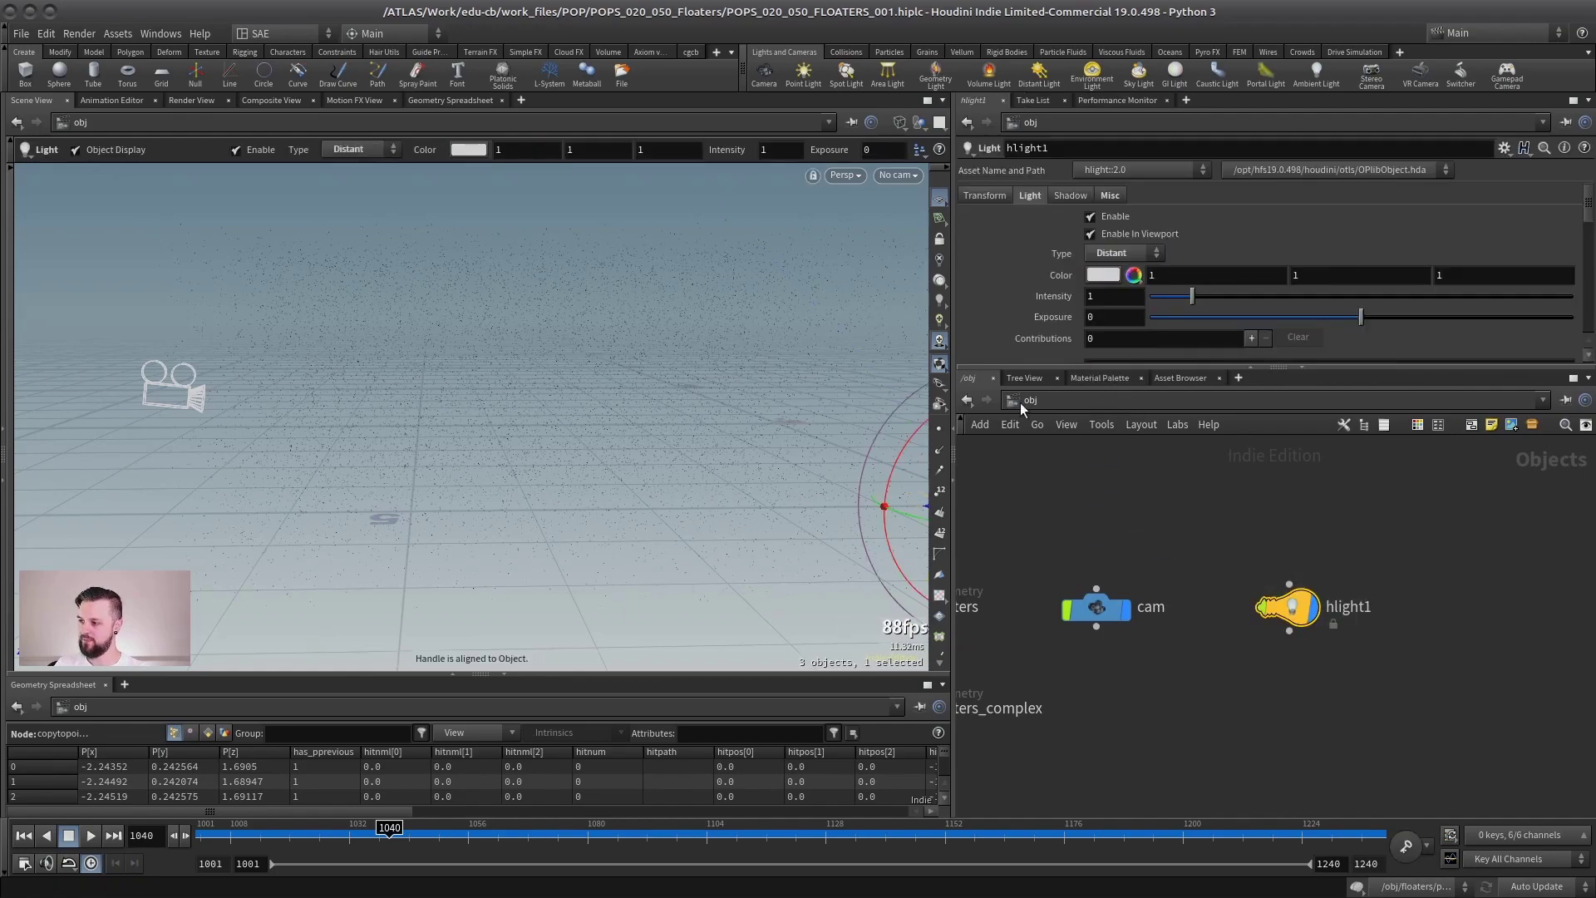
Frame hlight1 and reorient it with its viewport handle, and set the viewport background color scheme to Dark
key(f)
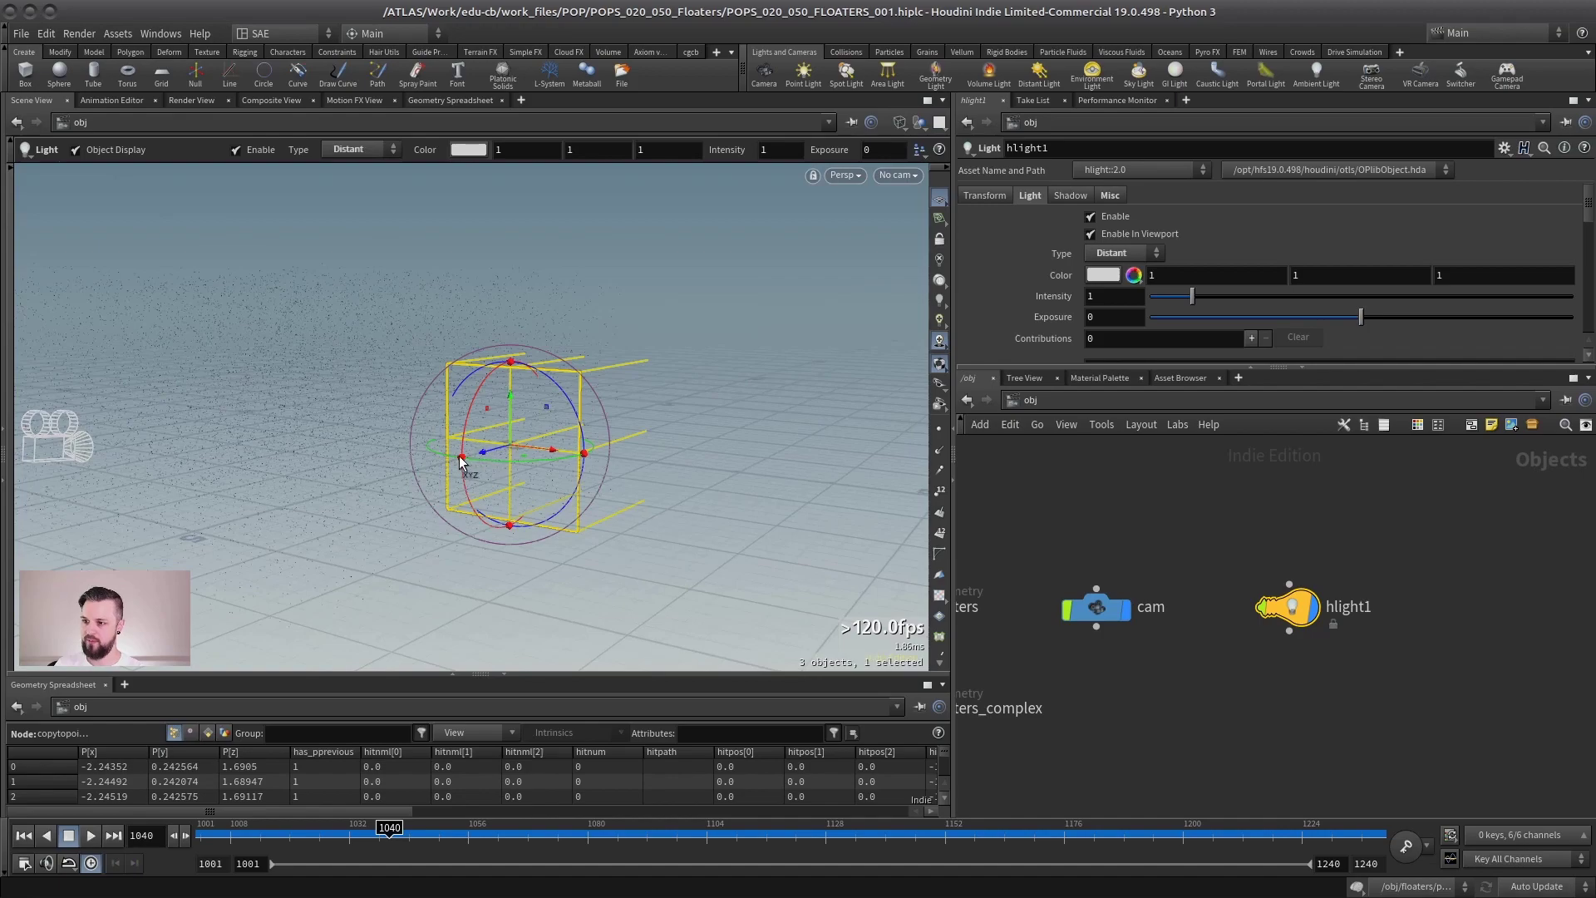
mouse_move(567, 416)
mouse_down()
mouse_move(366, 413)
mouse_move(301, 446)
mouse_move(324, 352)
mouse_up()
key(d)
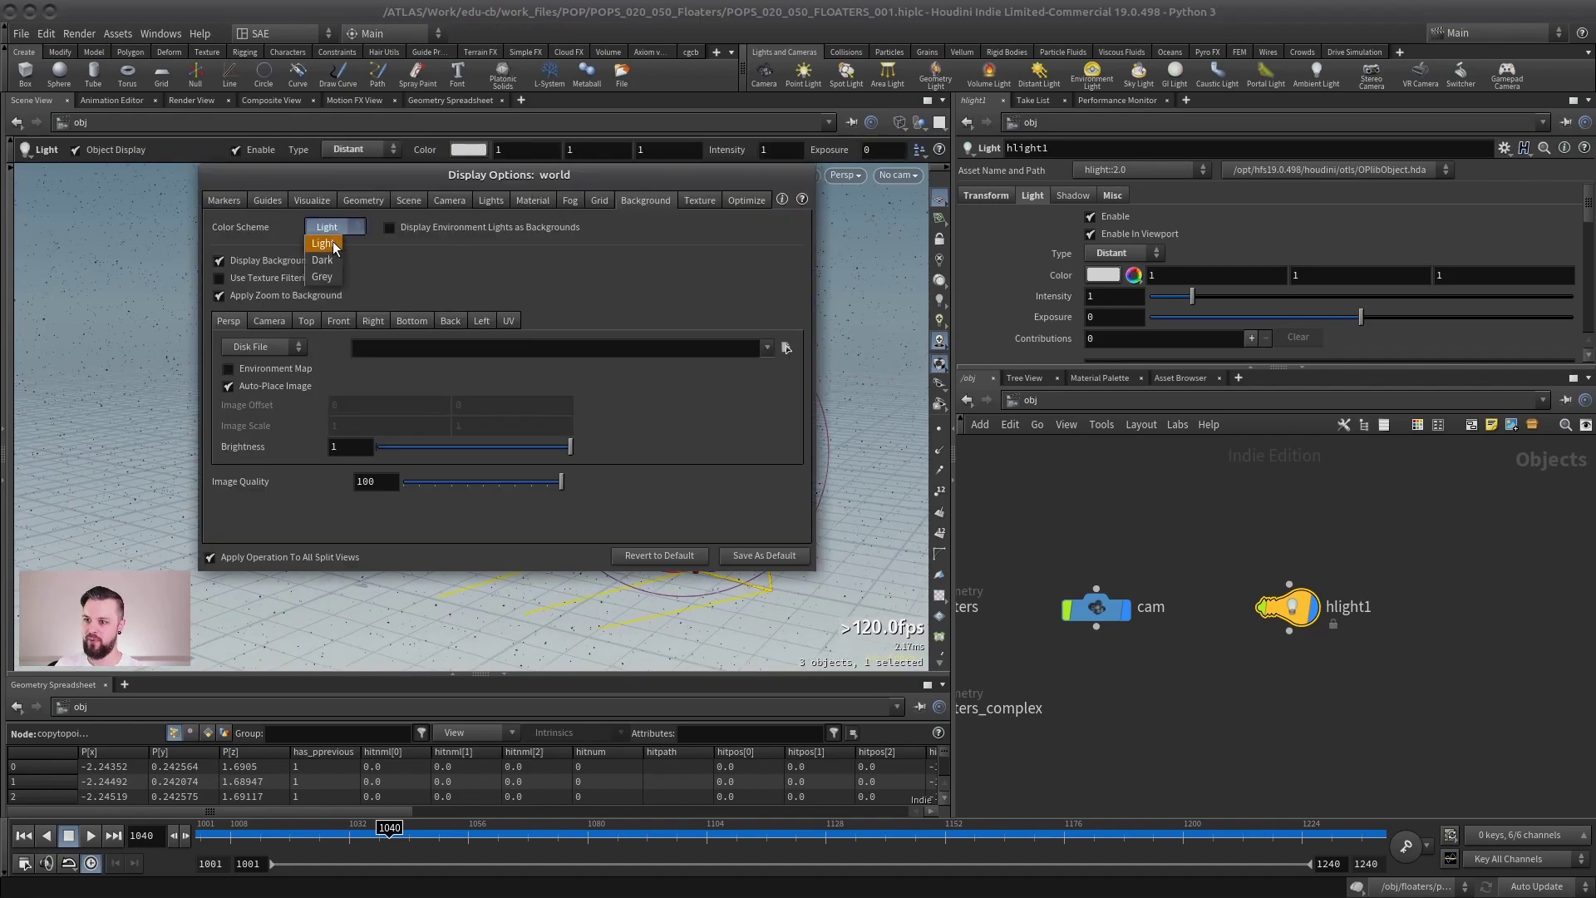
click(323, 260)
key(Escape)
Look through cam in the viewport and turn off the display of hlight1
drag(417, 368, 465, 357)
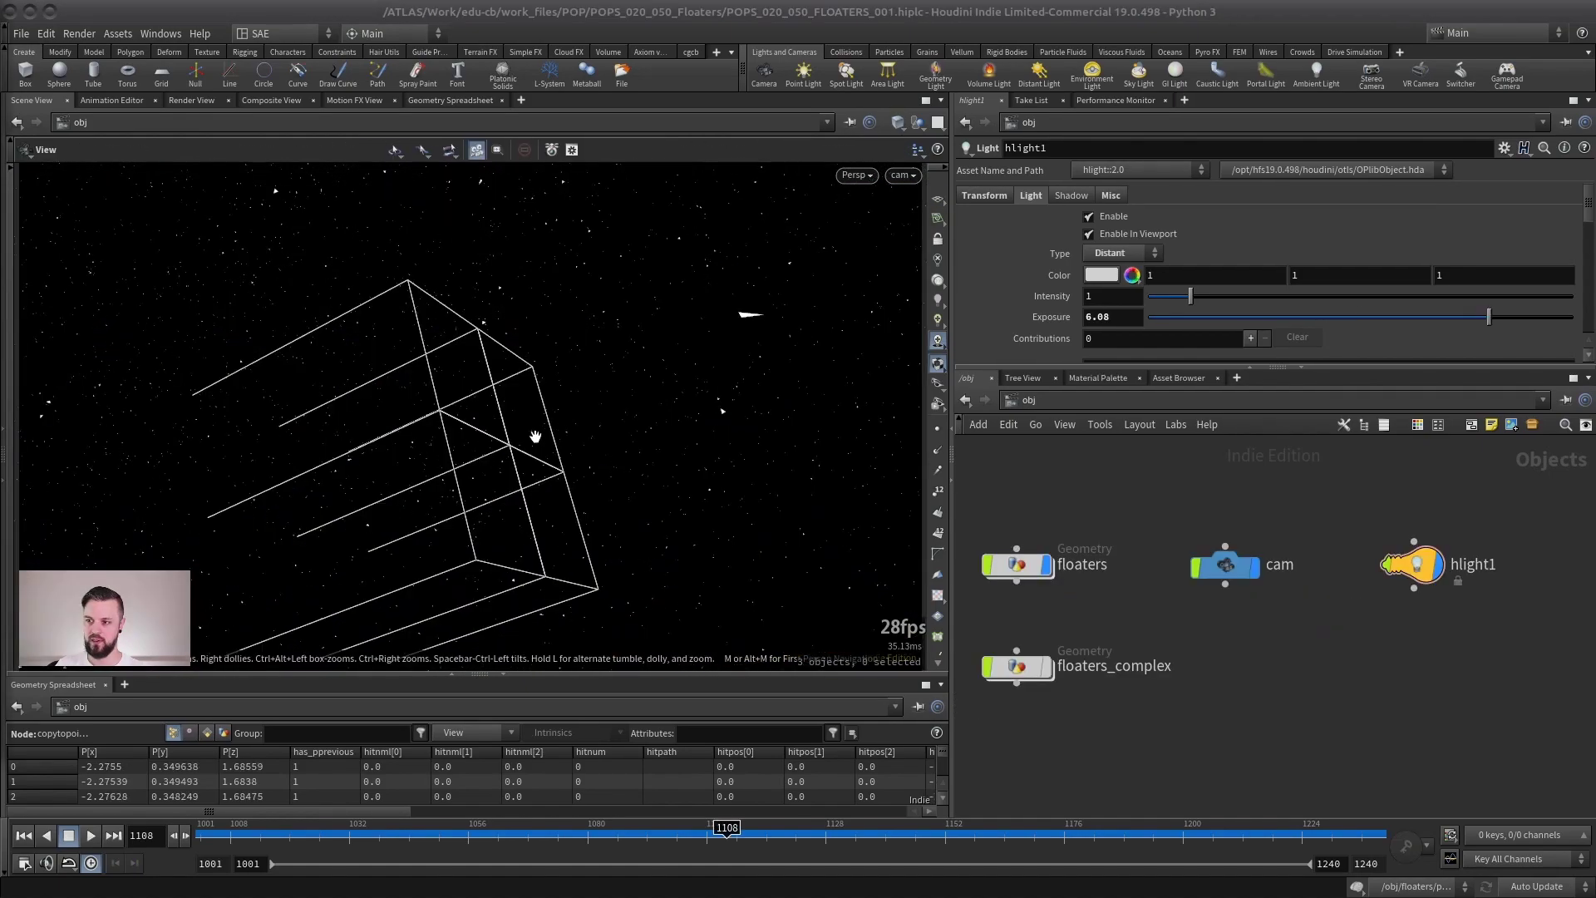
drag(535, 435, 568, 418)
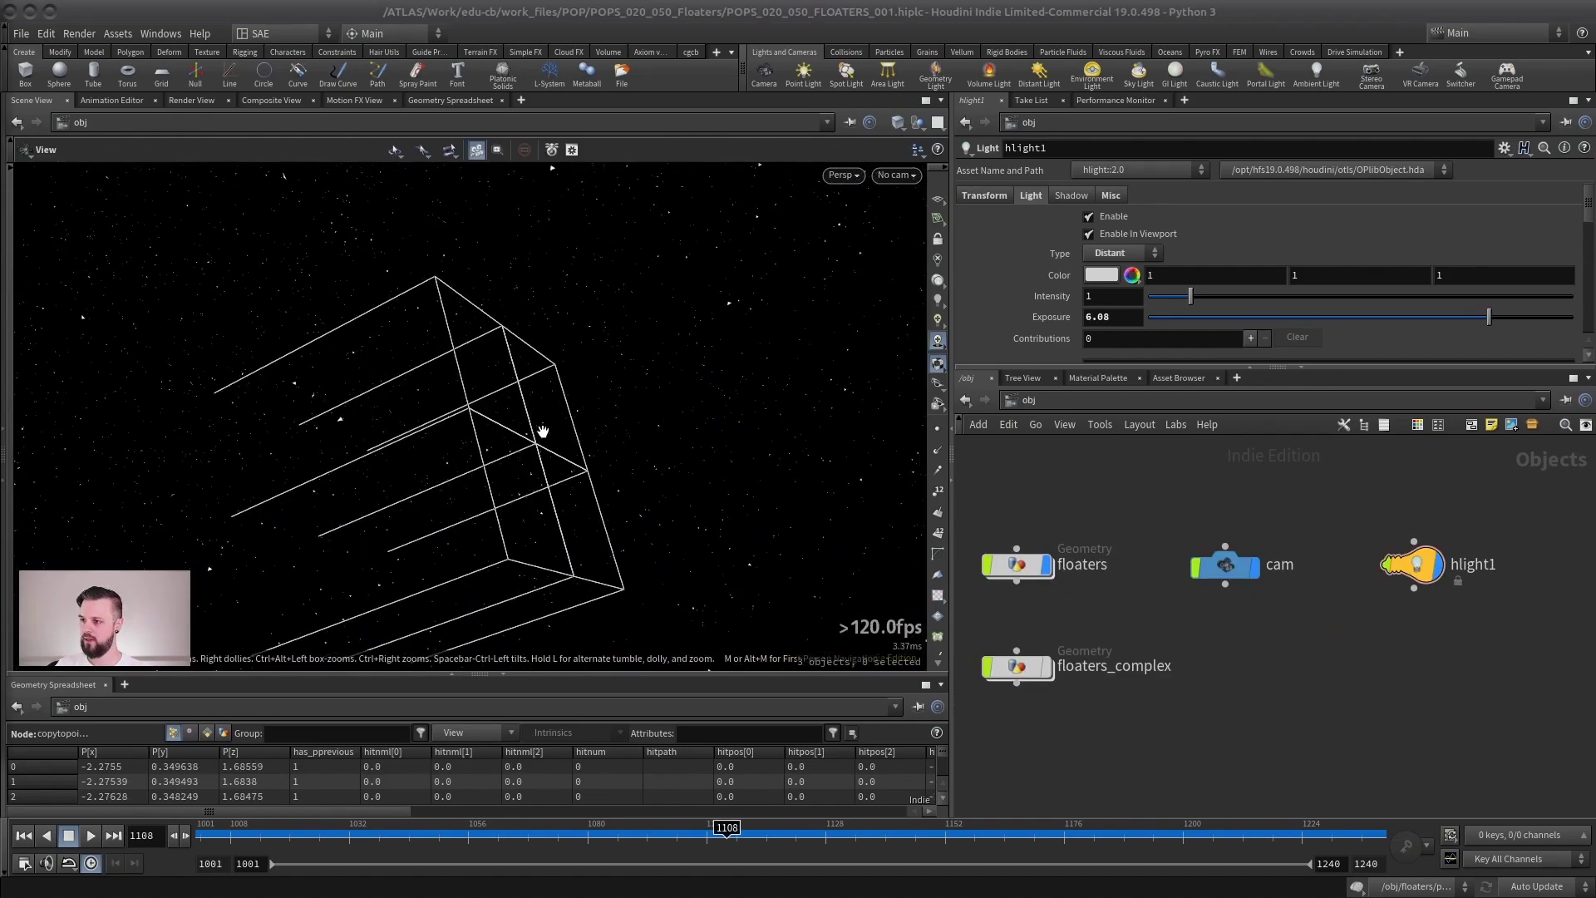
click(894, 175)
click(893, 195)
click(1440, 570)
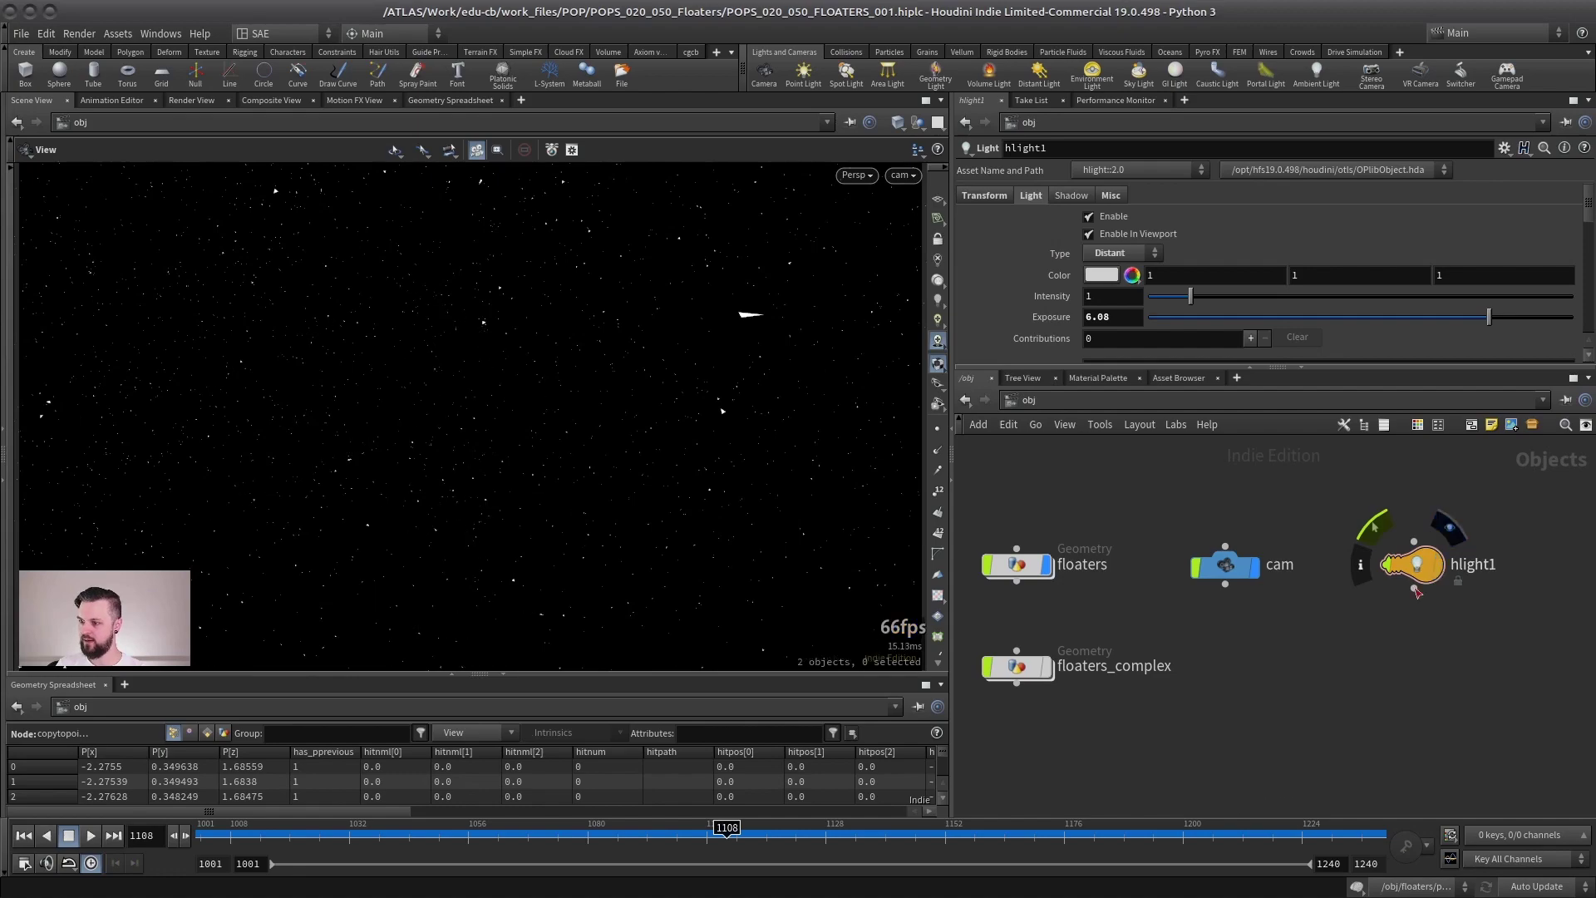
Play the particle animation from the first frame through cam, and stop it around frame 1104
click(23, 835)
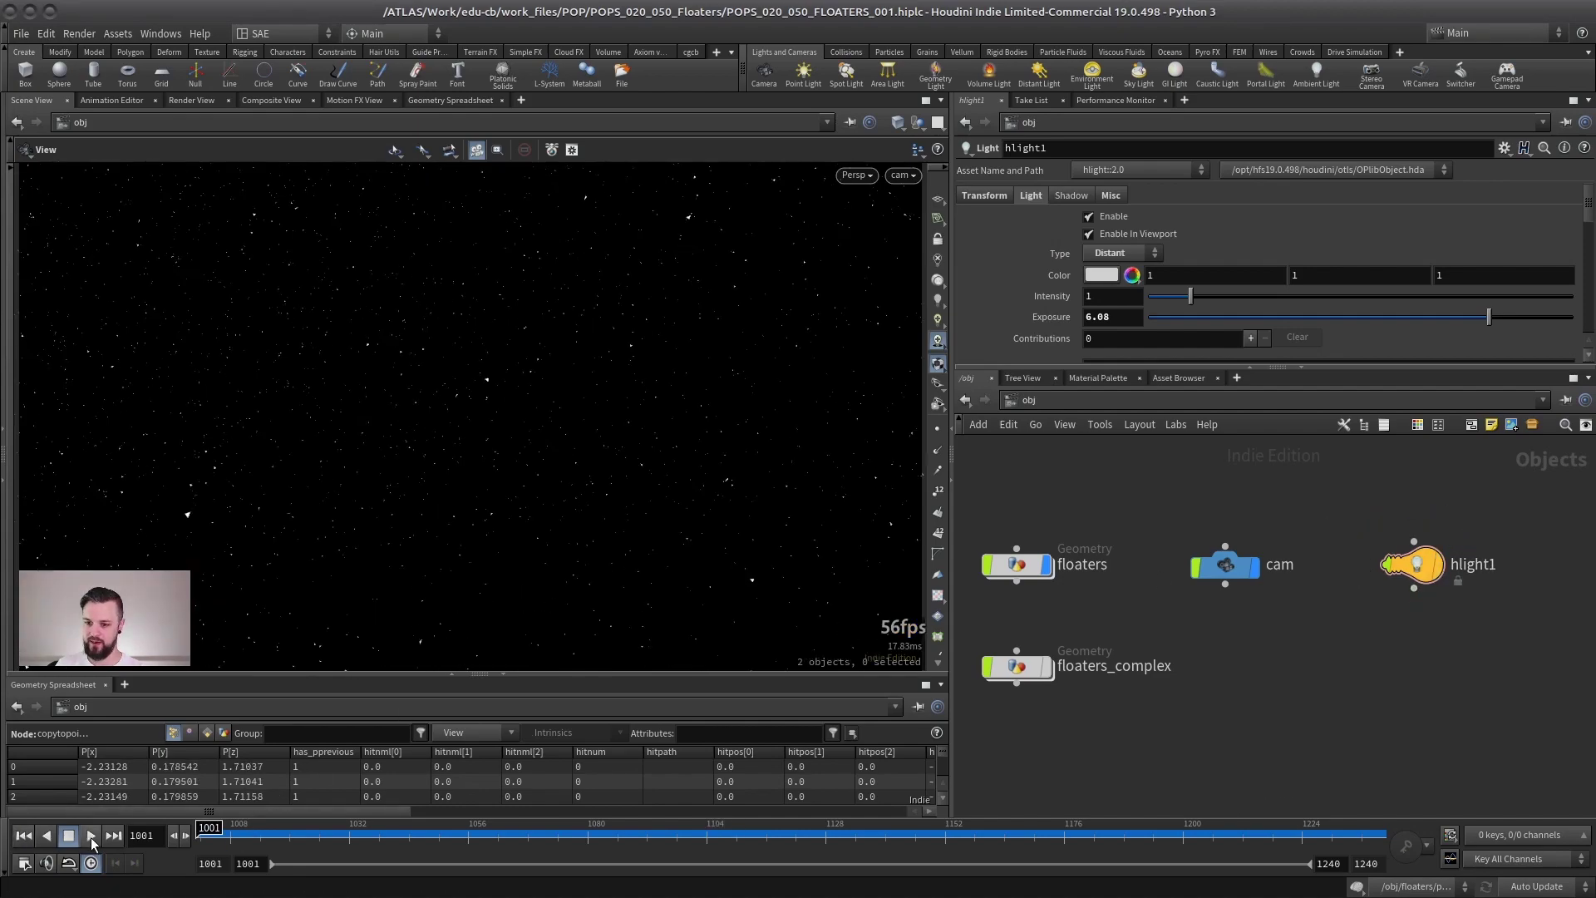
click(90, 836)
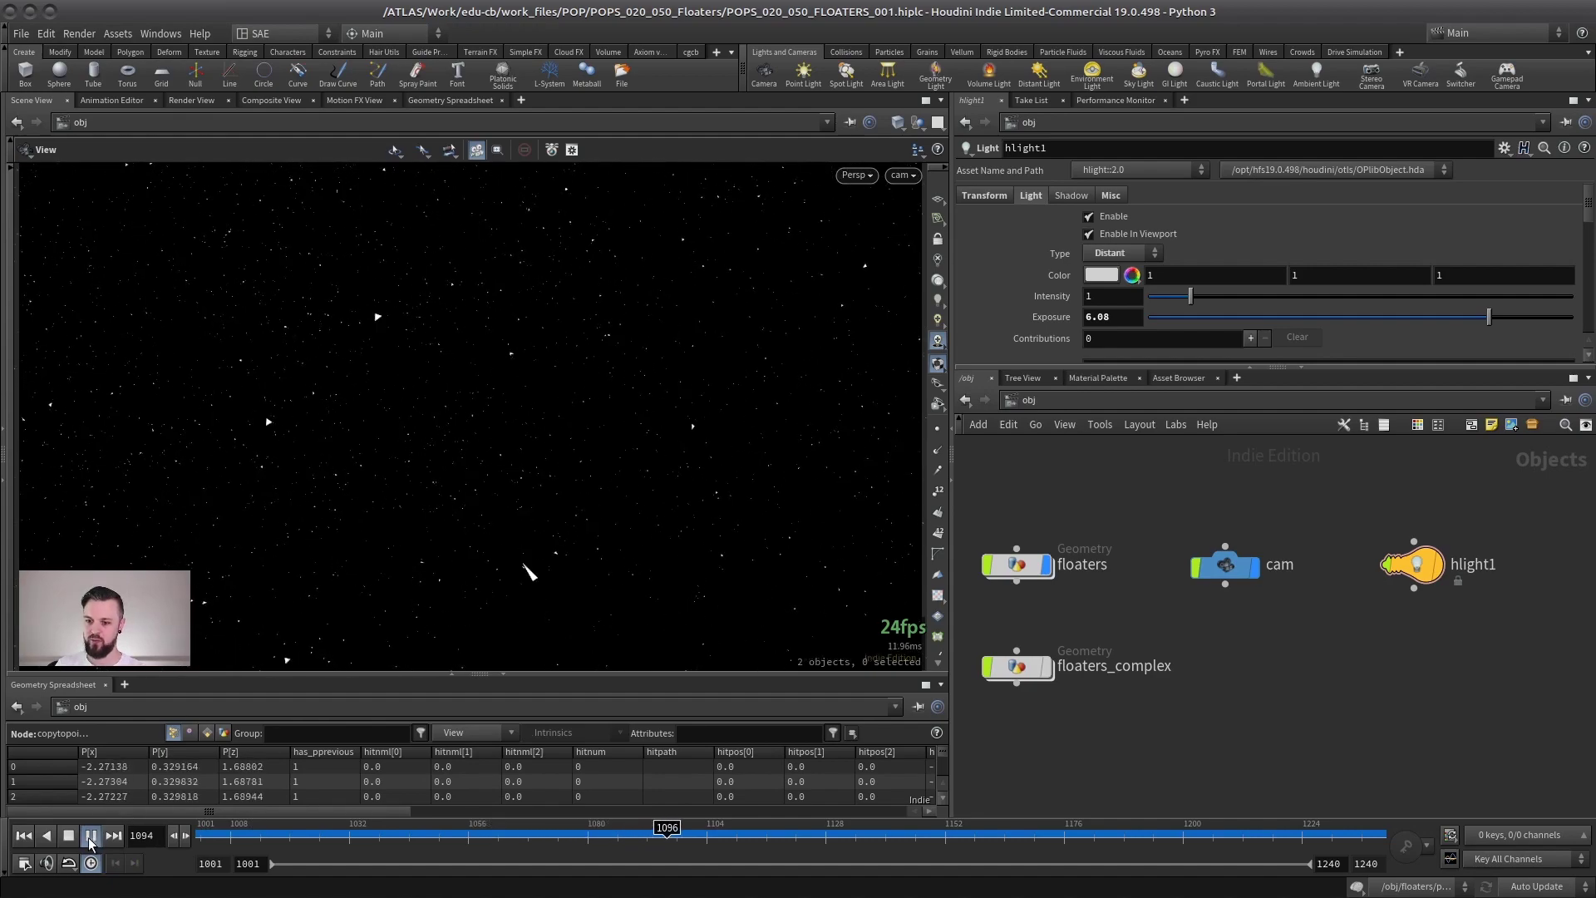
key(Escape)
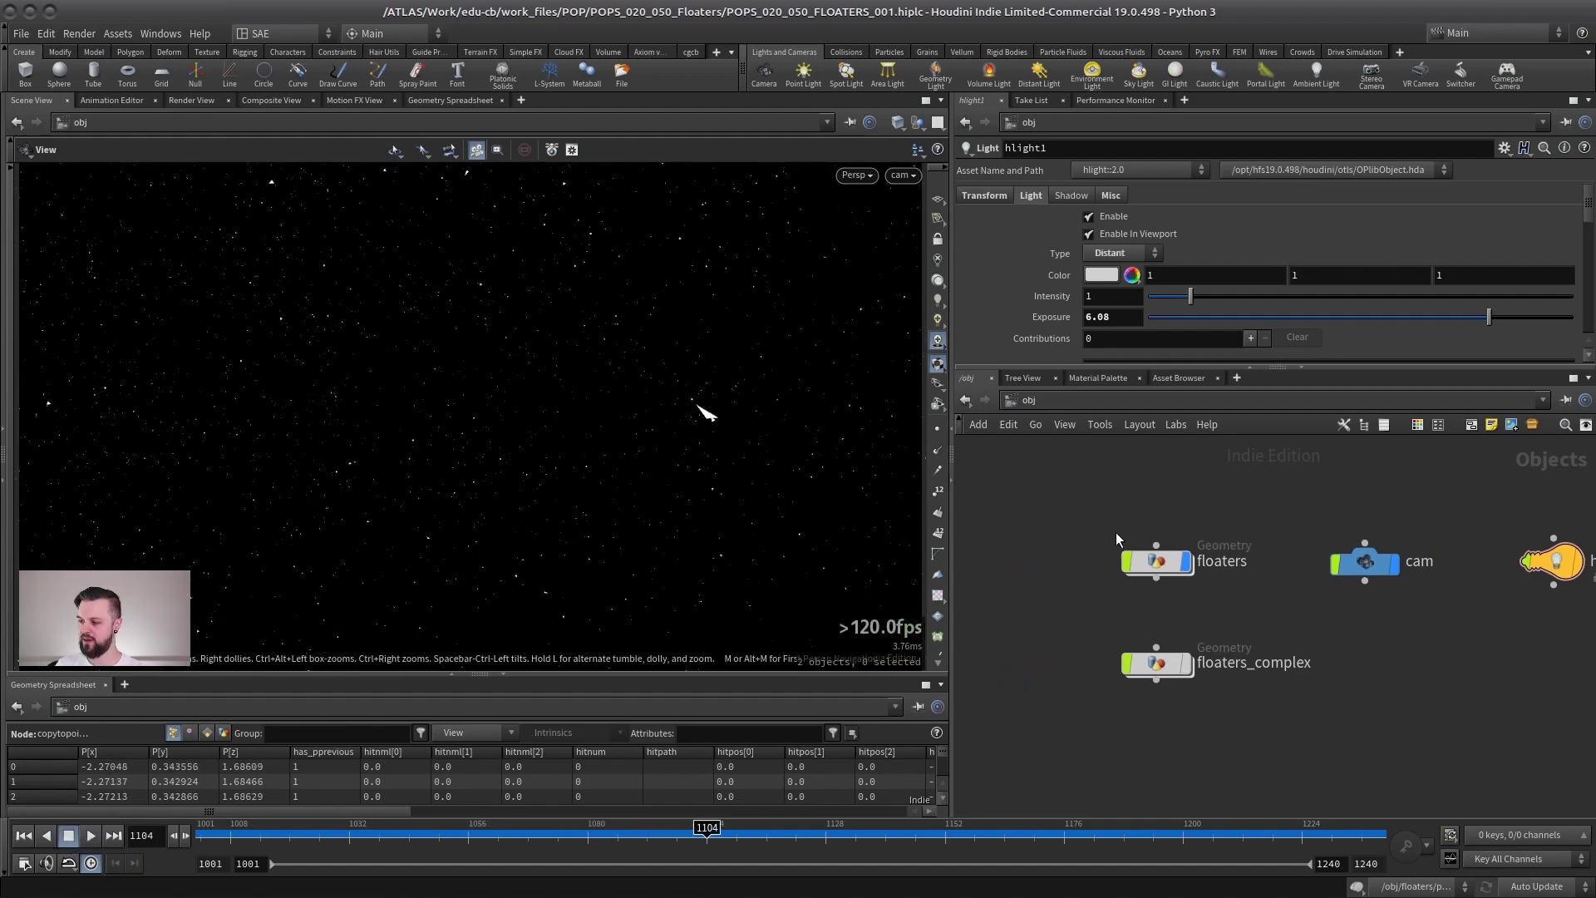
Inside the floaters object, add a Material node after copytopoints1 and make it the displayed node
double_click(1167, 560)
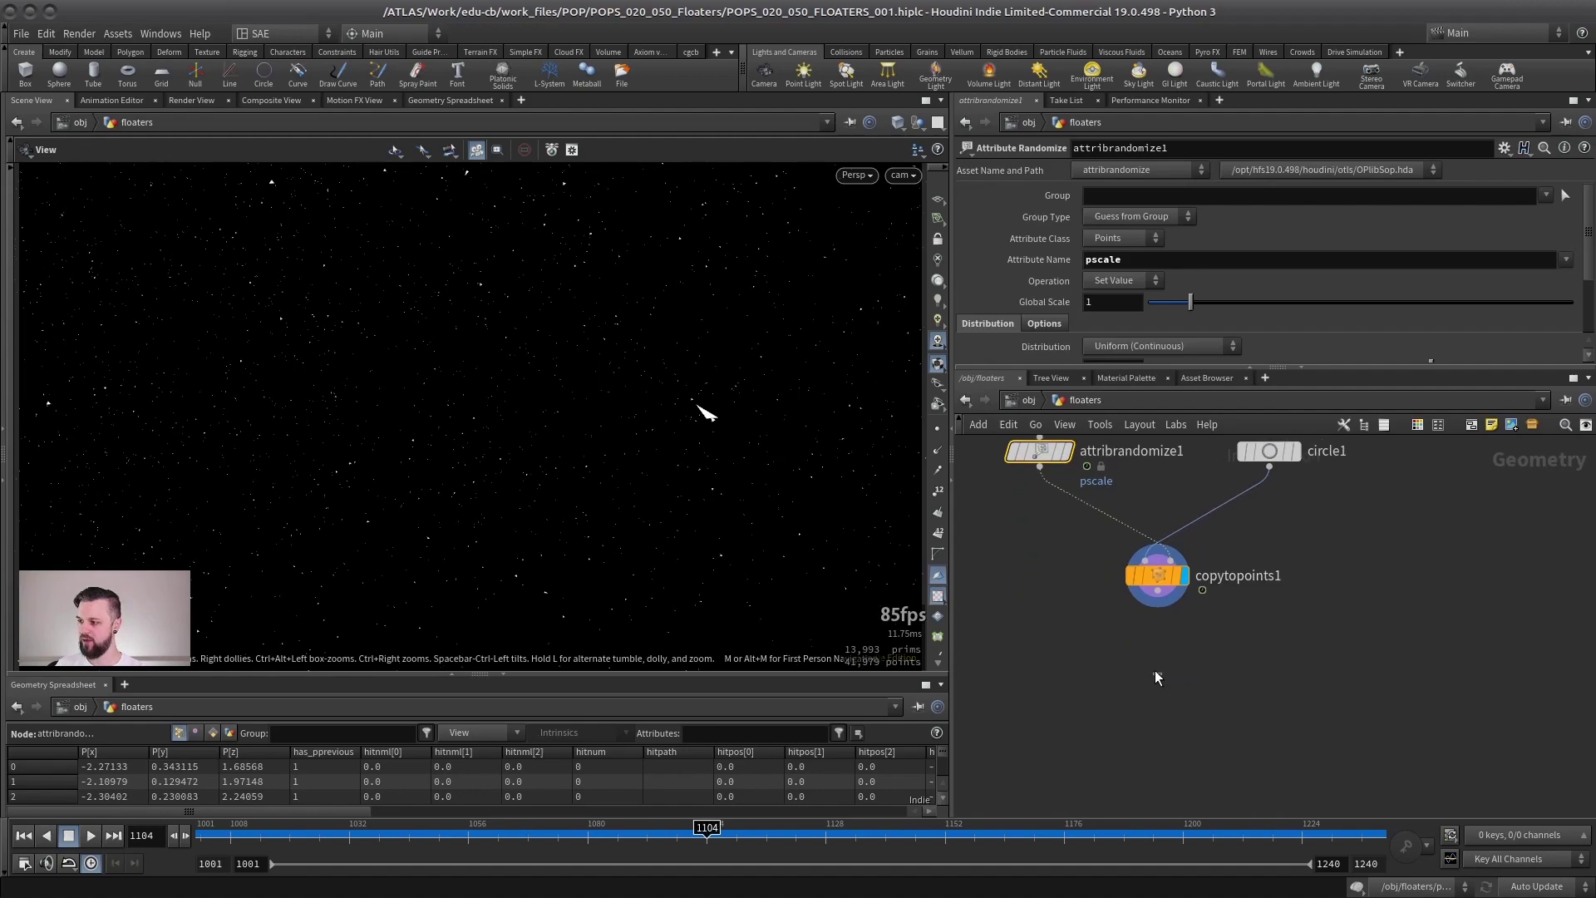
key(Tab)
key(Escape)
key(Tab)
text(material)
key(Return)
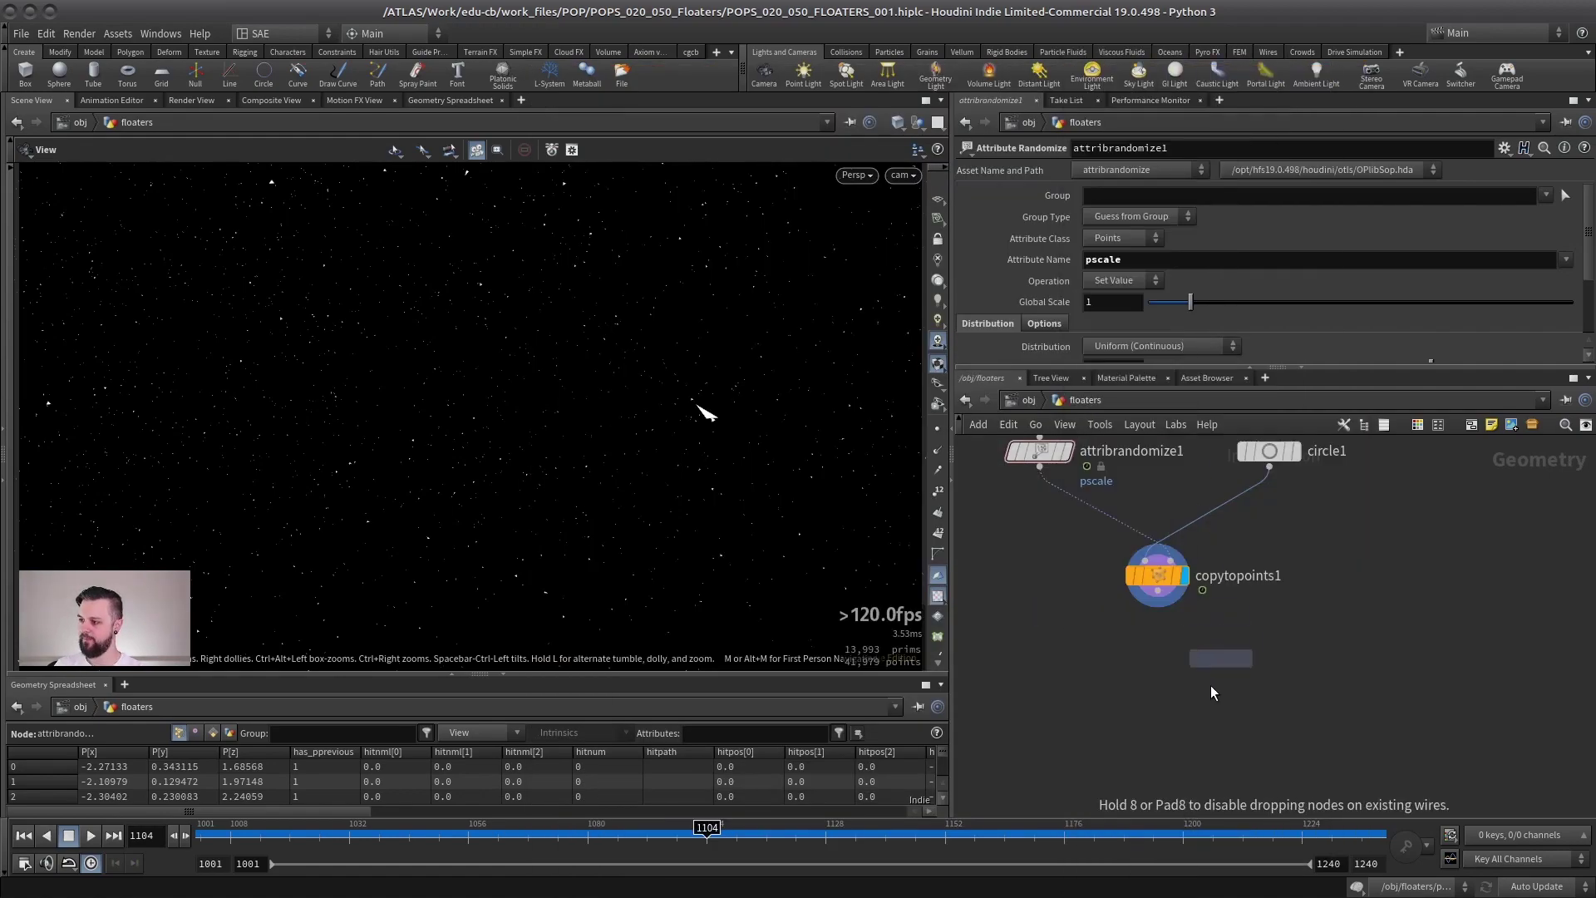
click(1197, 695)
click(1197, 698)
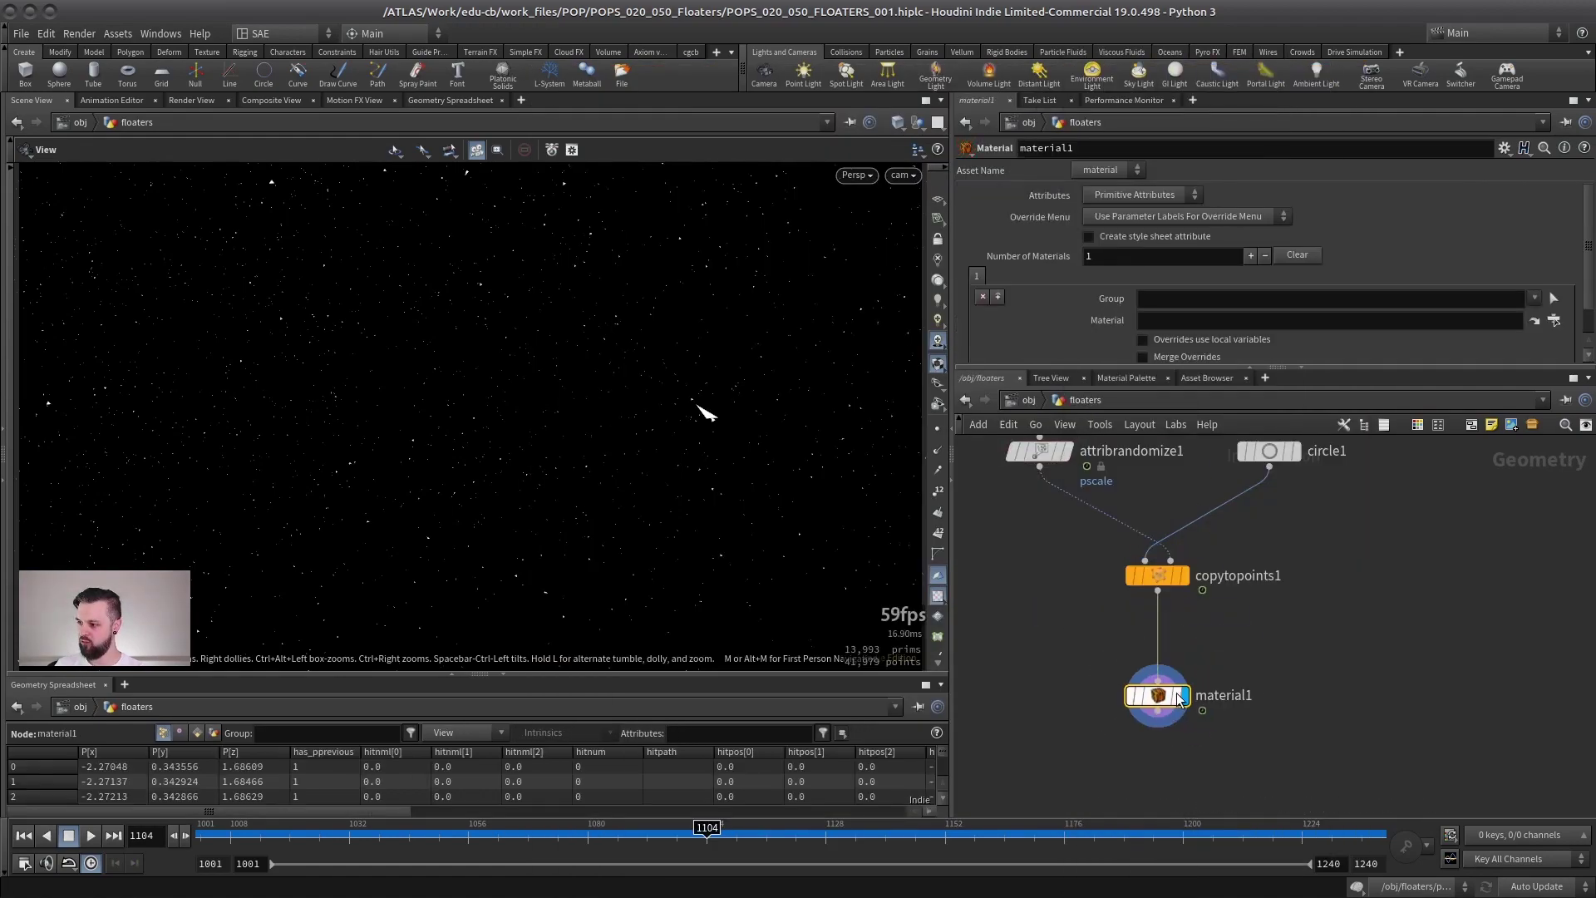
key(Tab)
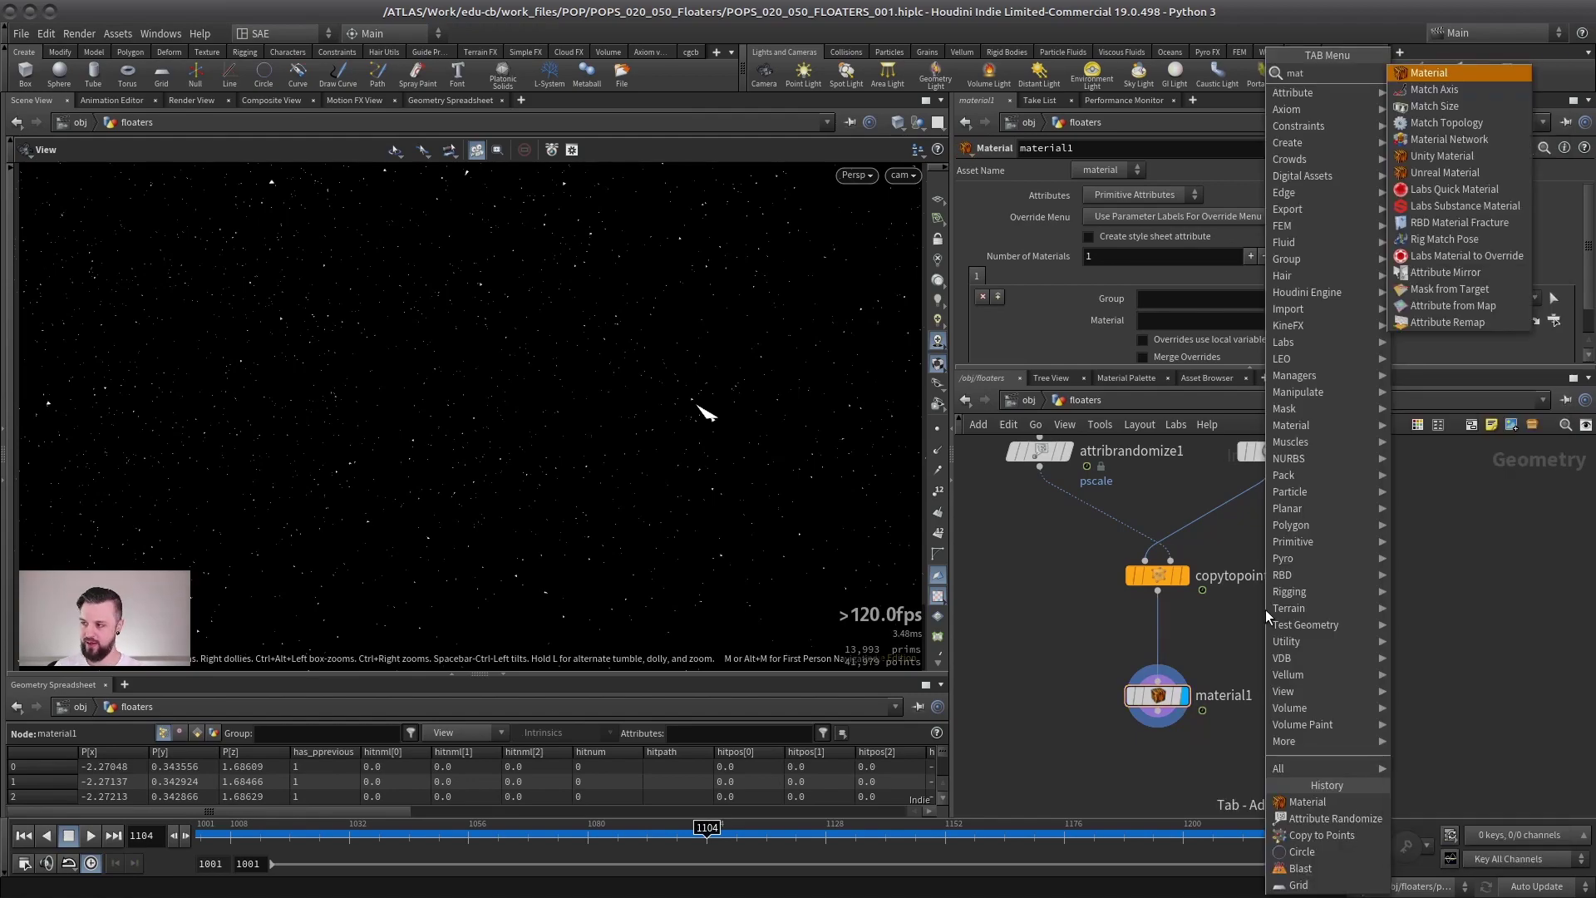
key(Return)
click(1315, 695)
key(Delete)
Add a Material Network beside material1 and place a Principled Shader inside it
key(Tab)
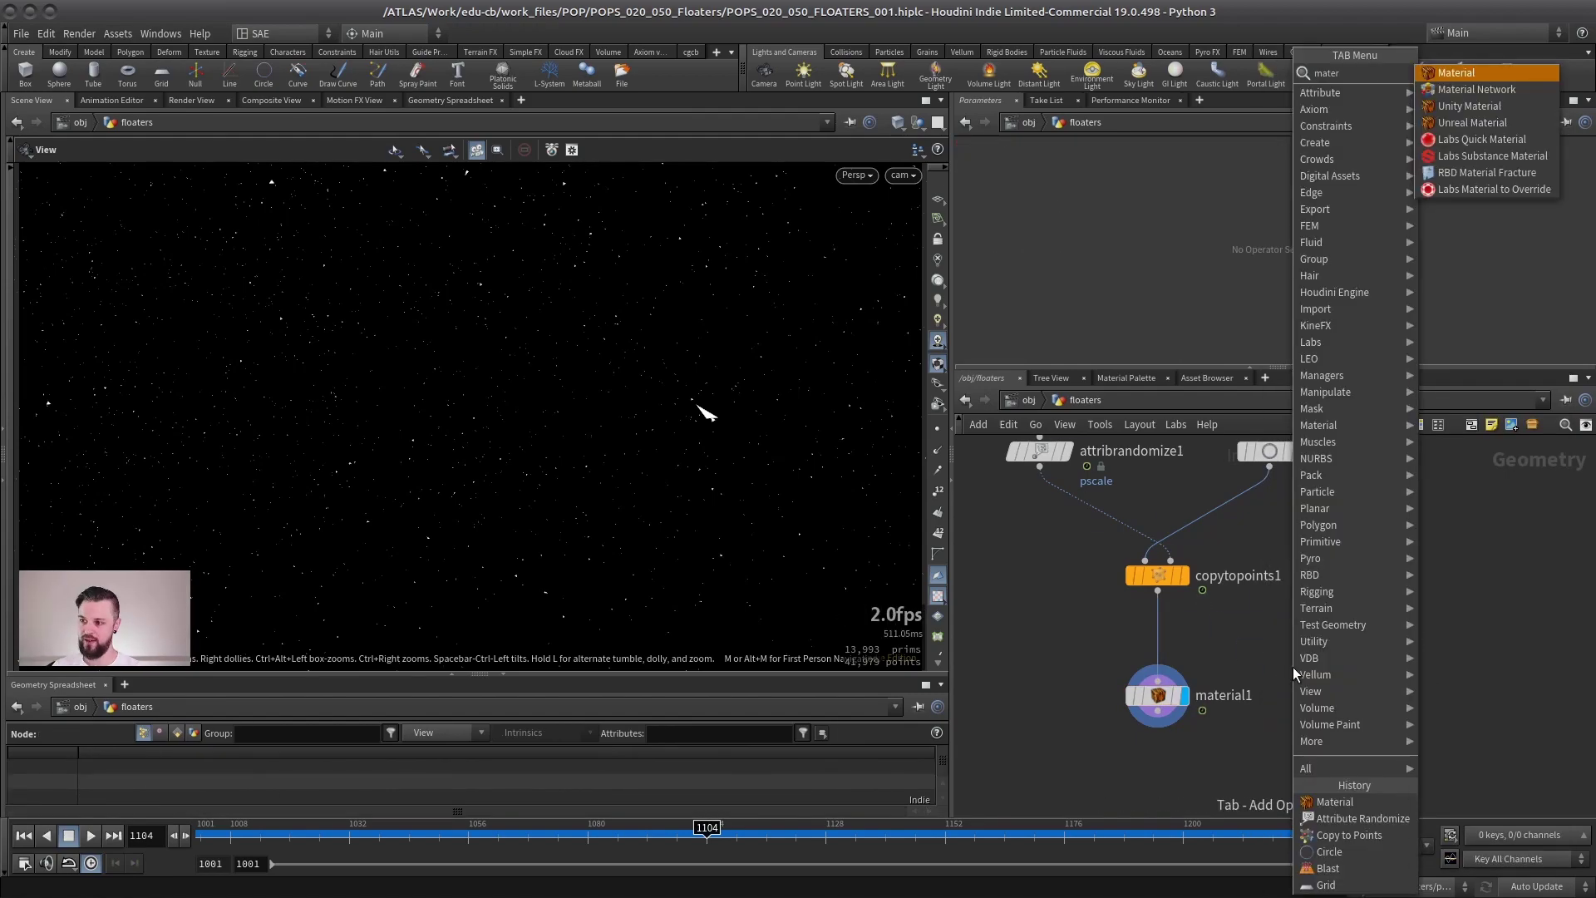
key(Escape)
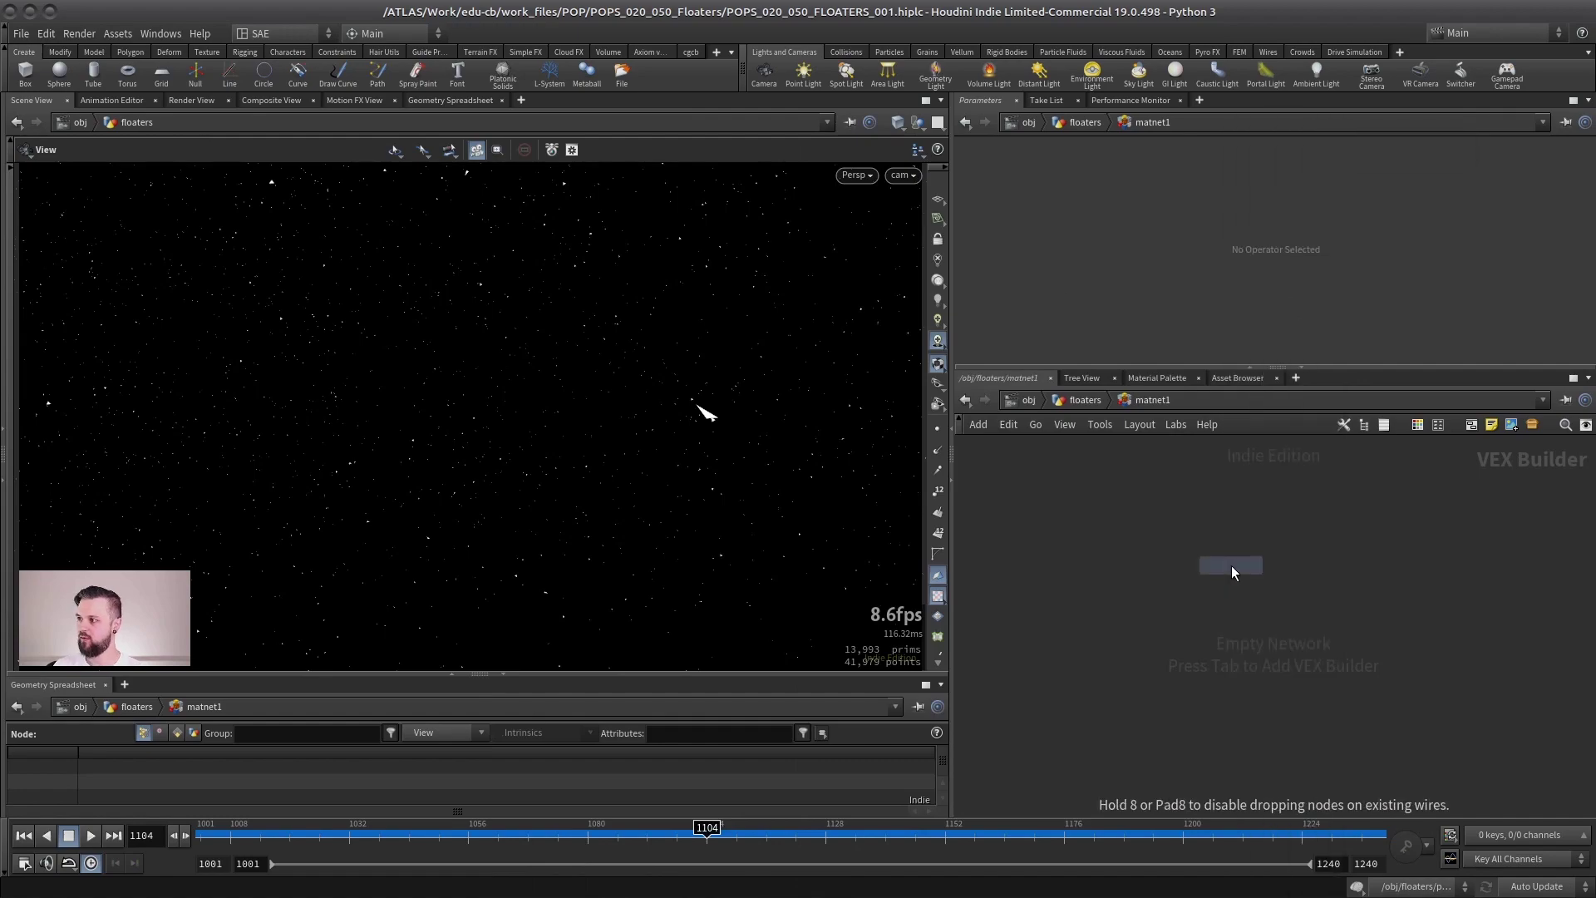
click(1230, 565)
drag(1249, 367, 1249, 590)
Set the Principled Shader's Roughness to 0.051 and darken its Base Color to a near-black value of about 0.036
drag(1173, 408, 1168, 402)
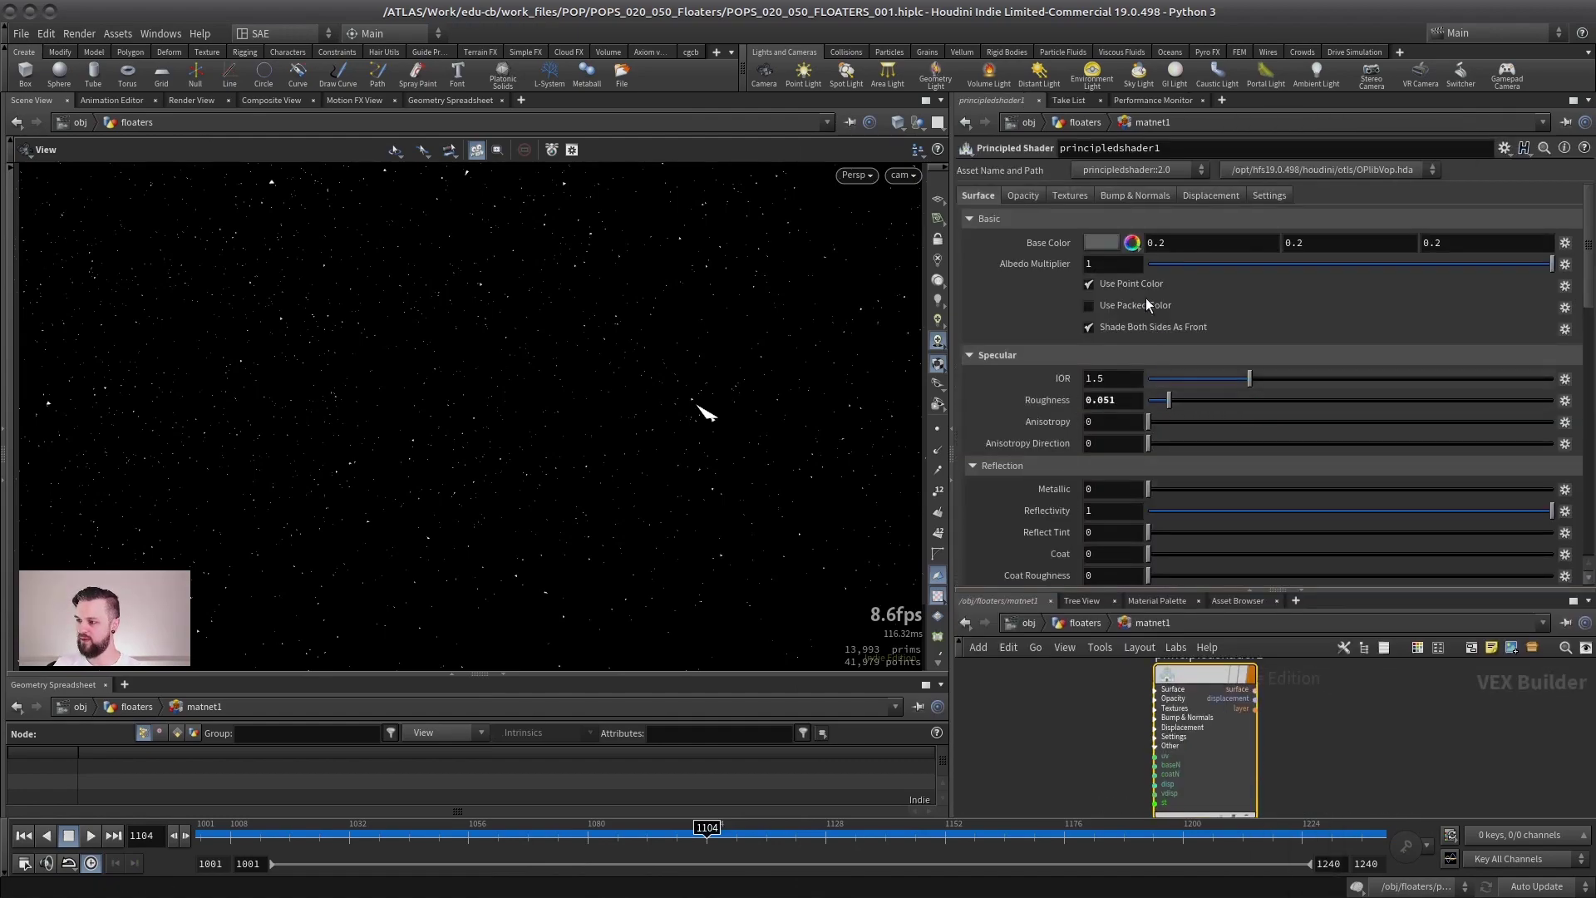
click(1100, 246)
drag(1153, 337, 1112, 337)
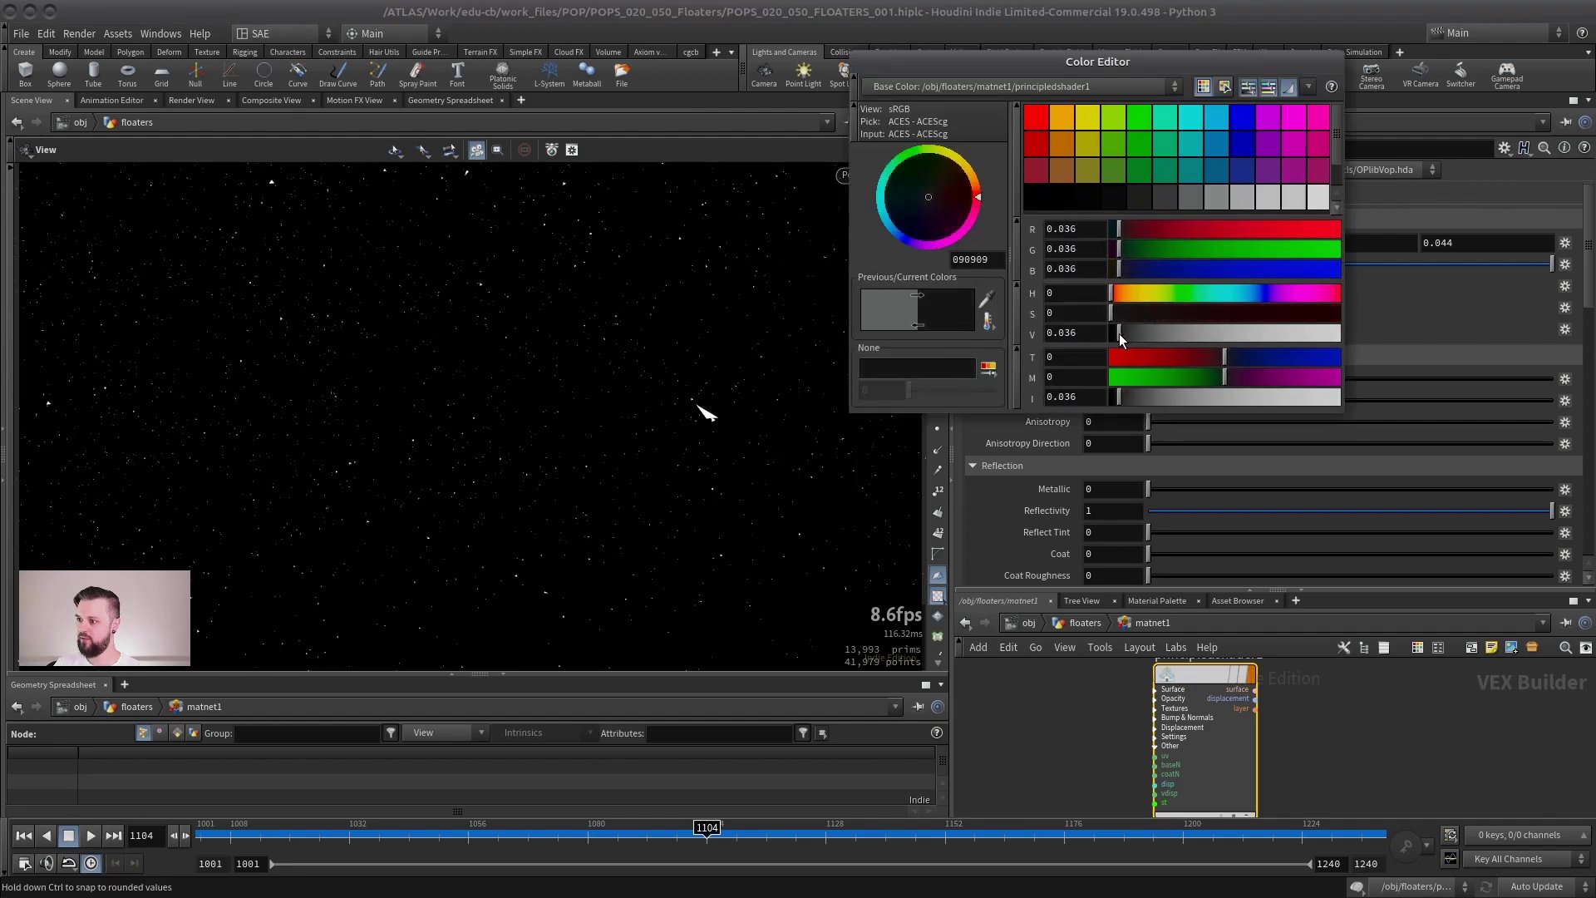
Return to the floaters network and reference matnet1 as the Material of material1
click(1081, 624)
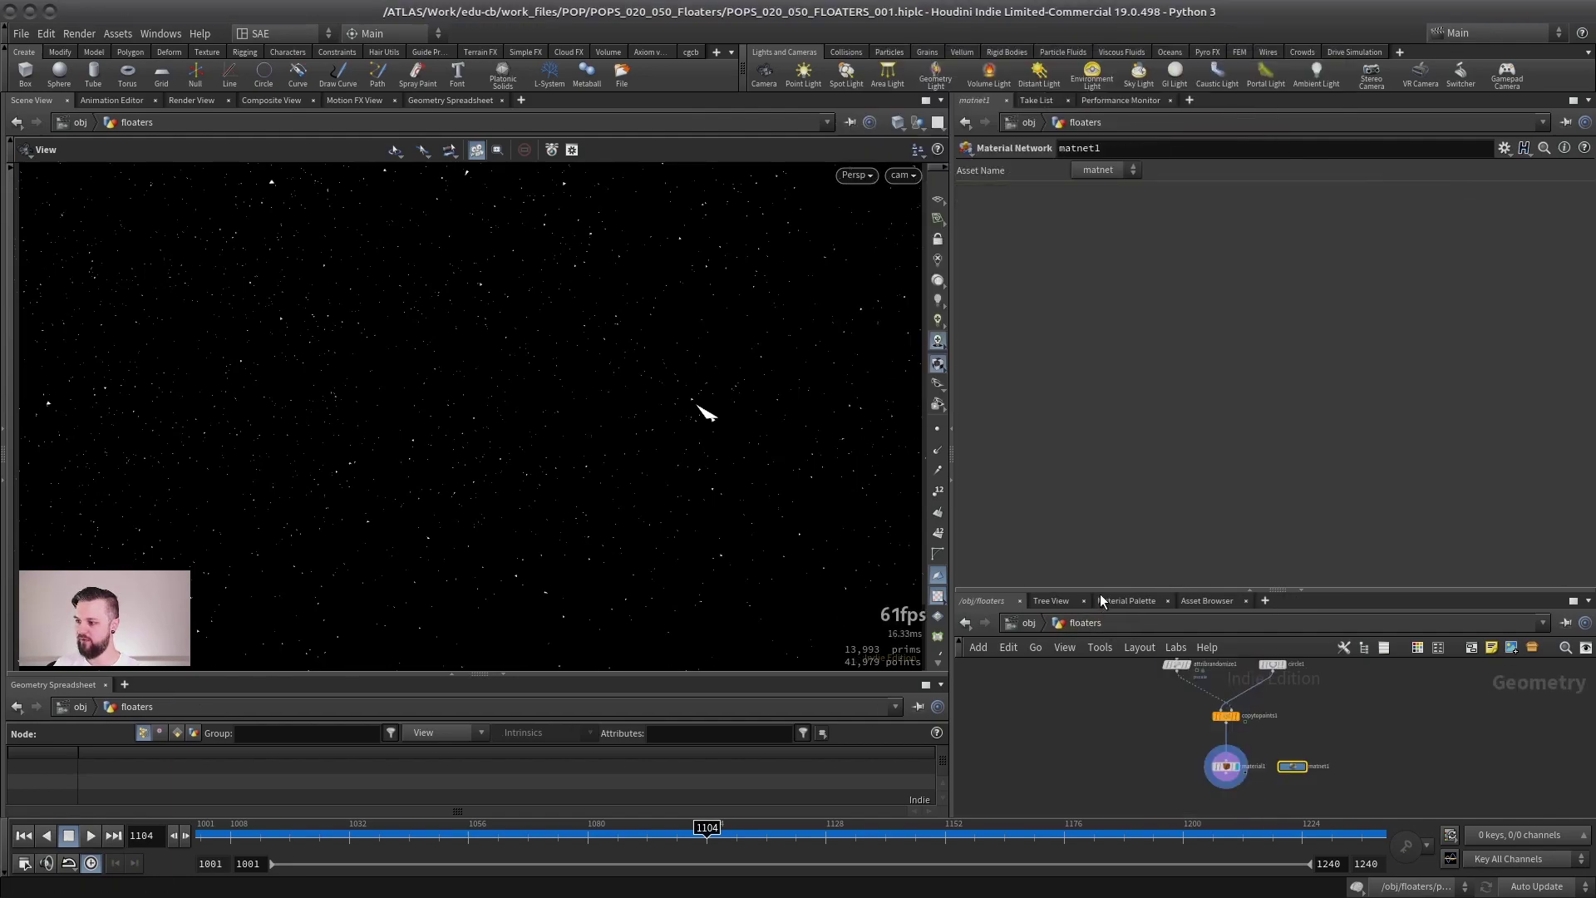
drag(1247, 590, 1247, 525)
click(1155, 749)
drag(1276, 749, 1230, 320)
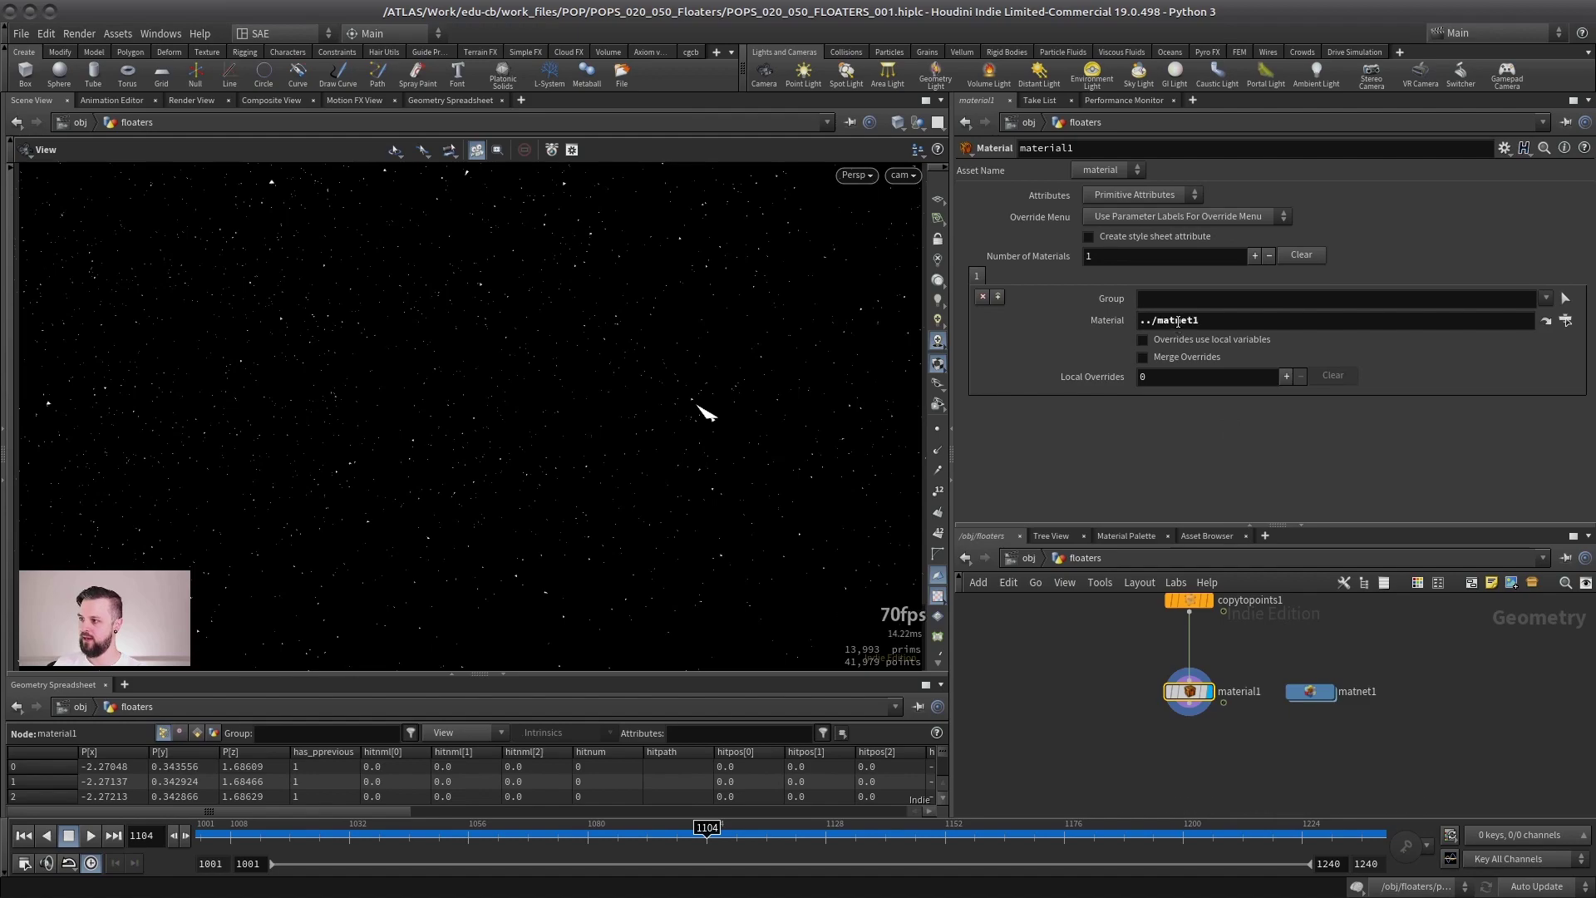
Complete the Material path of material1 to point to principledshader1 inside matnet1
text(prin)
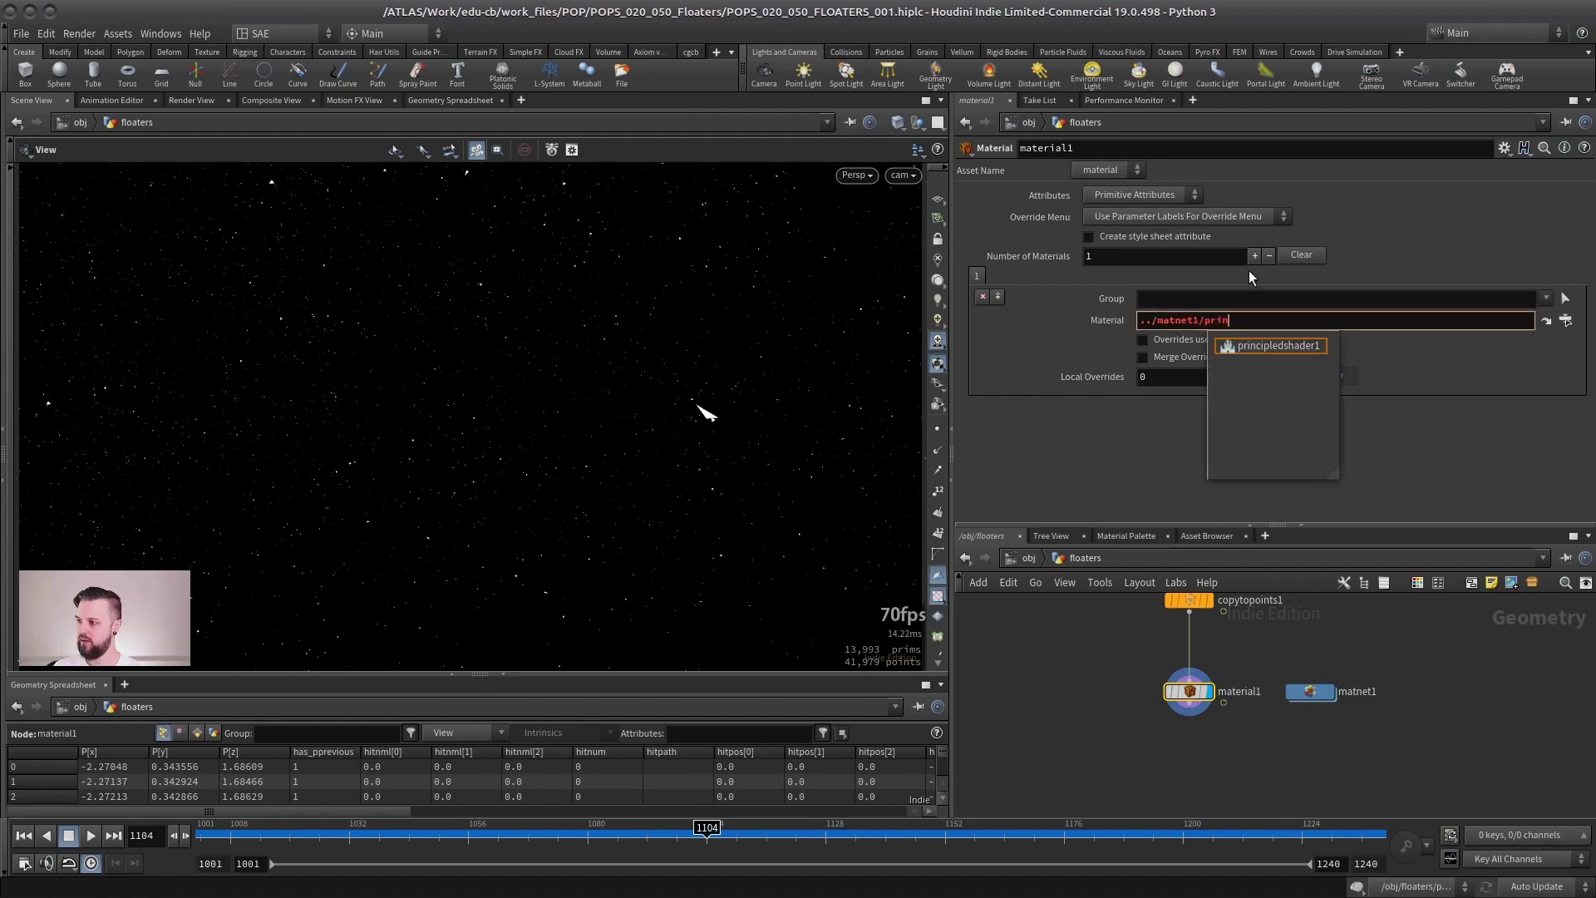
key(Down)
key(Return)
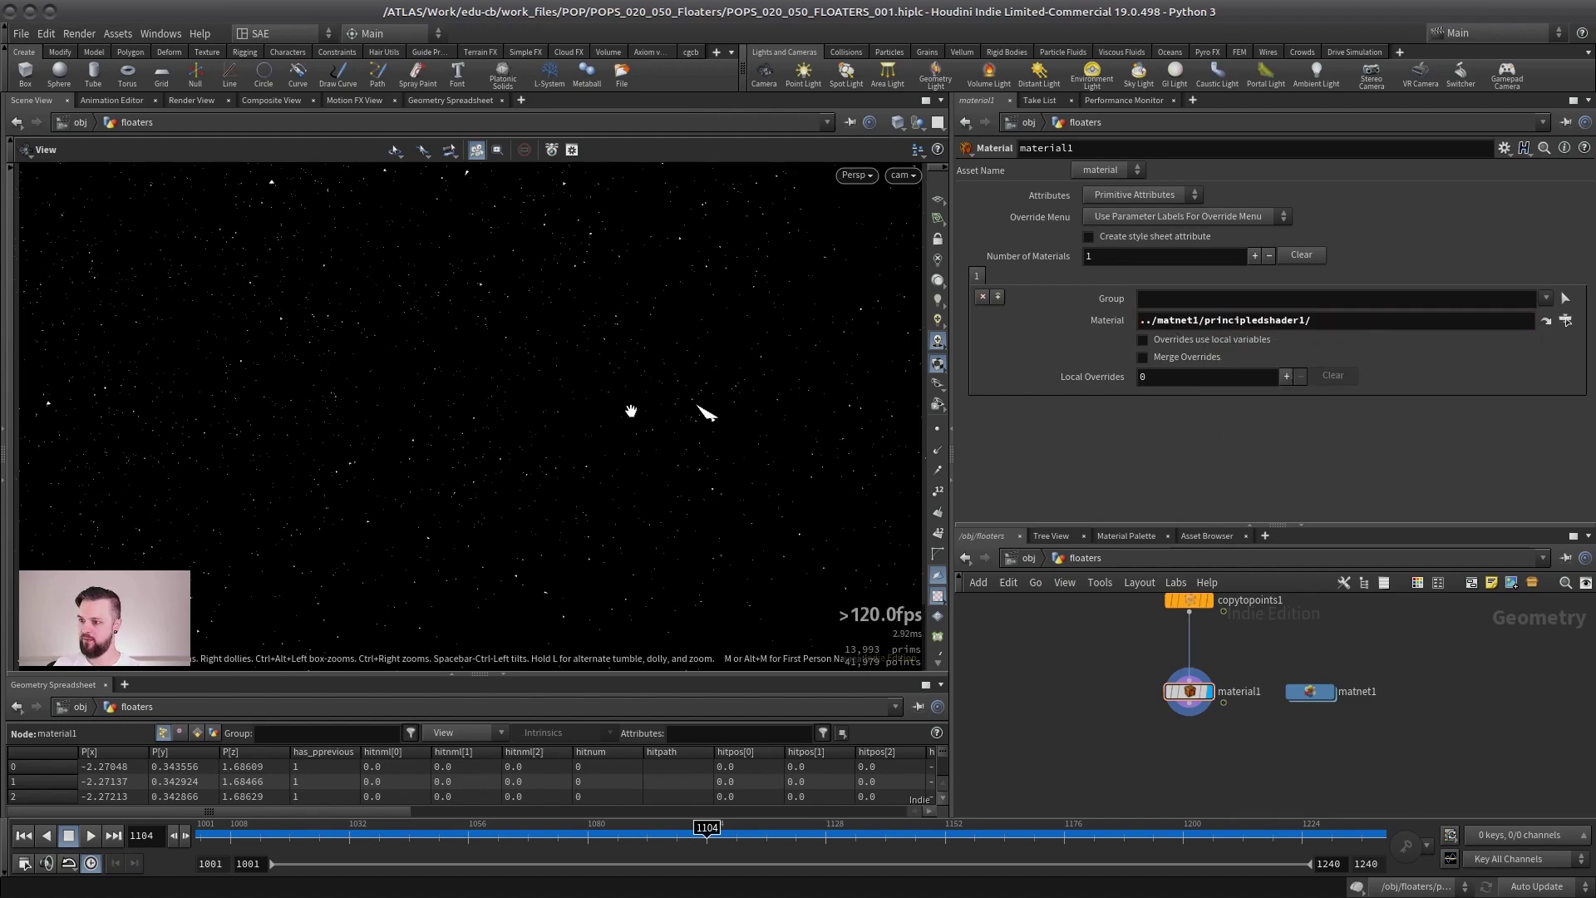
Scrub back and forth along the timeline to examine how the triangles are oriented and move
drag(294, 828, 386, 829)
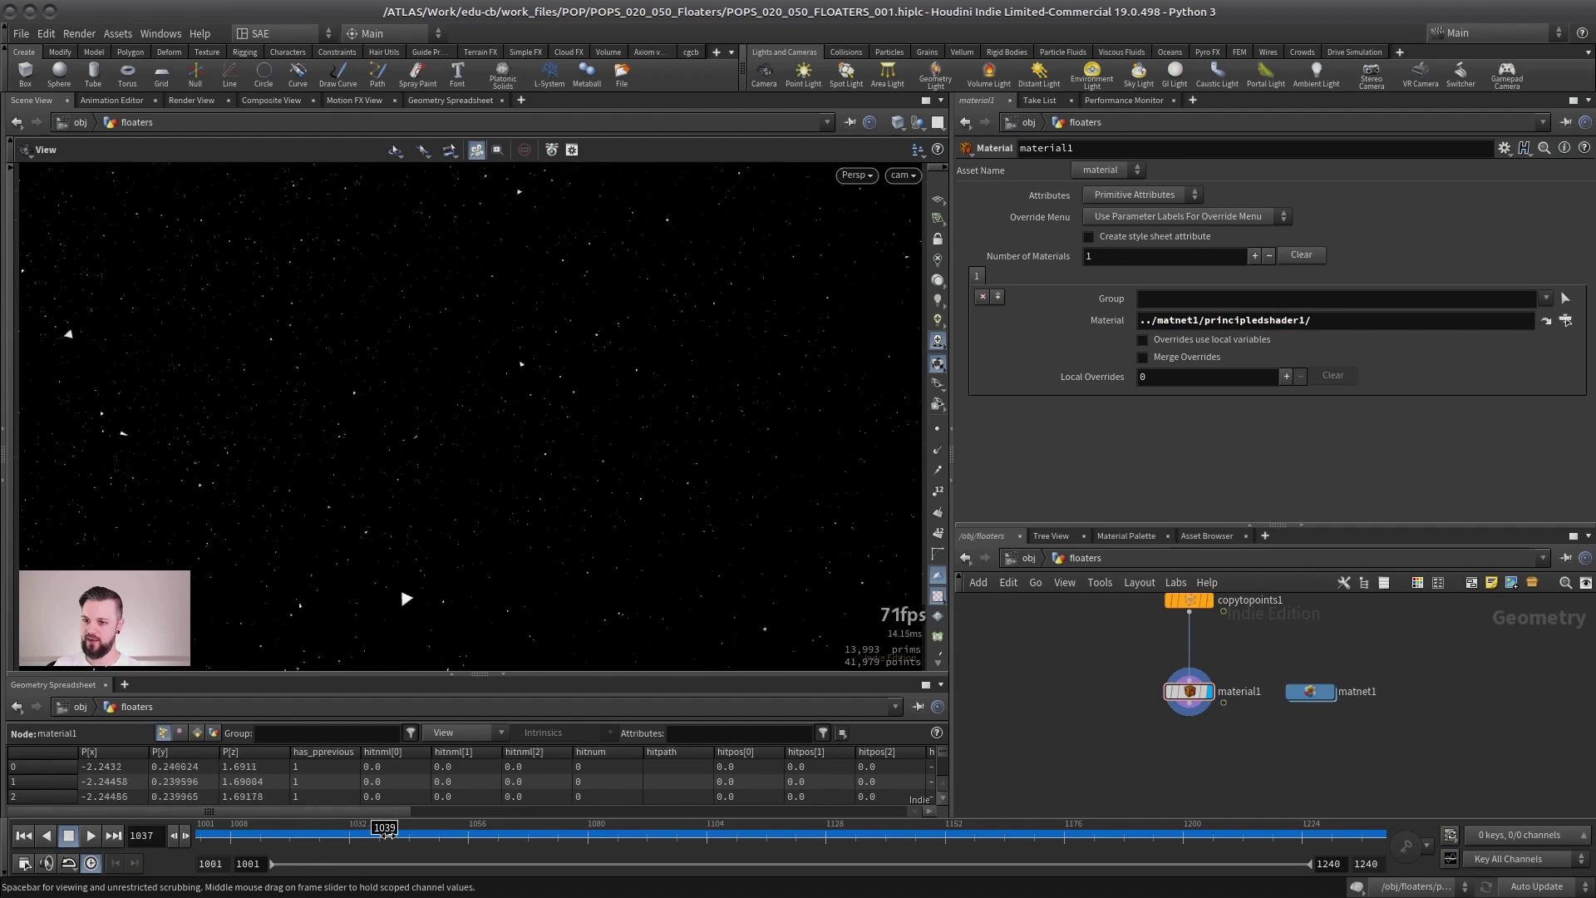
mouse_move(532, 823)
mouse_down()
mouse_move(665, 811)
mouse_move(474, 806)
mouse_move(644, 796)
mouse_up()
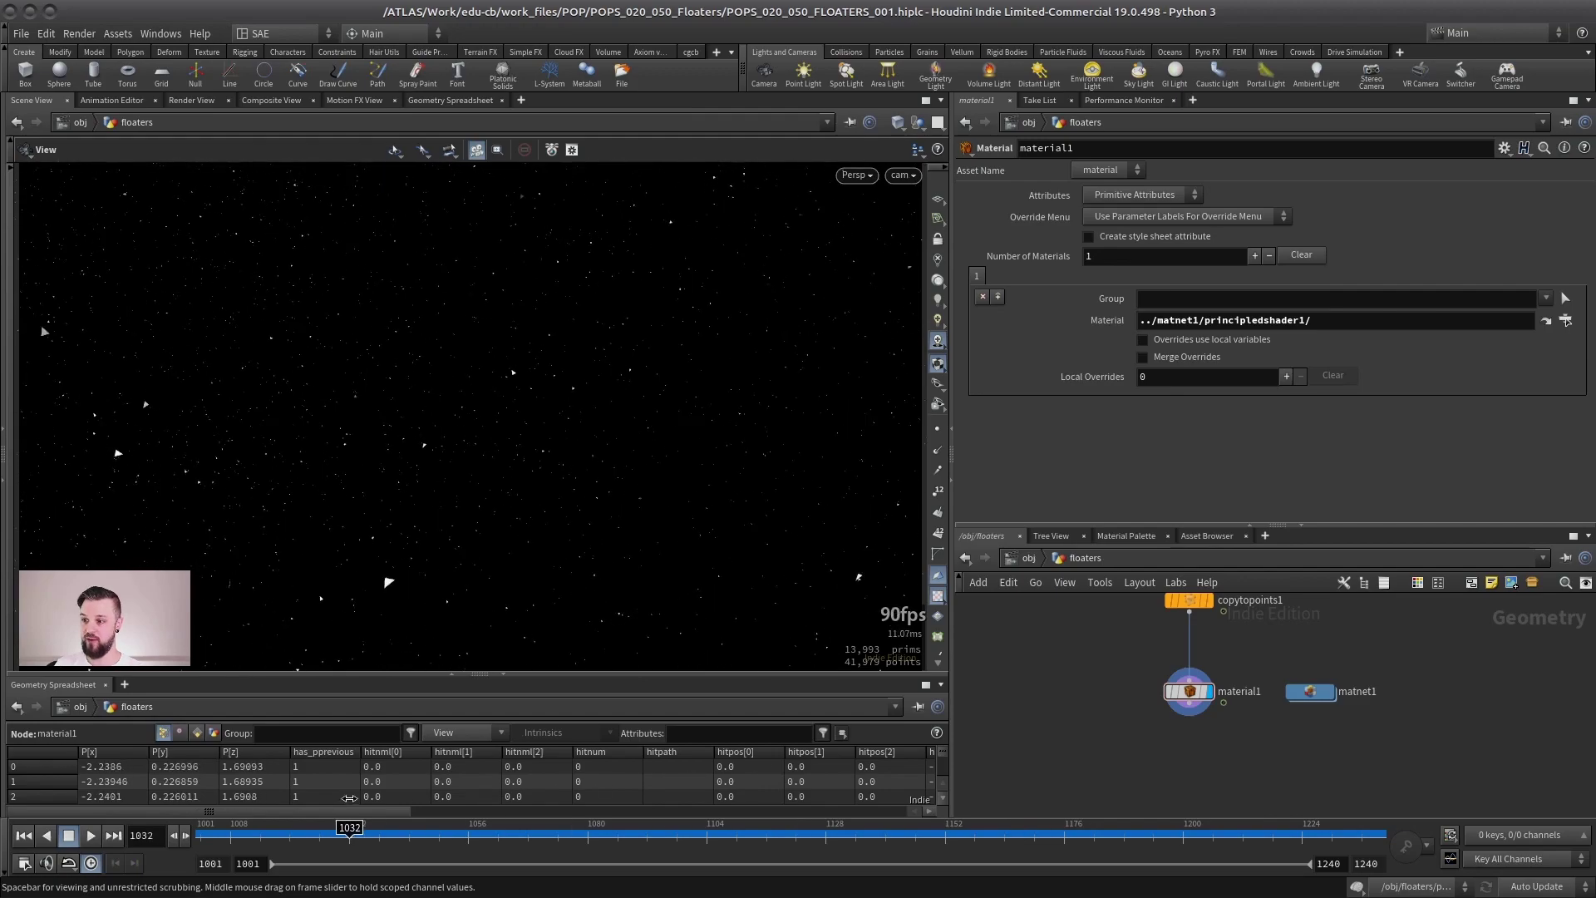
mouse_move(480, 788)
mouse_down()
mouse_move(724, 794)
mouse_move(320, 641)
mouse_move(63, 344)
mouse_up()
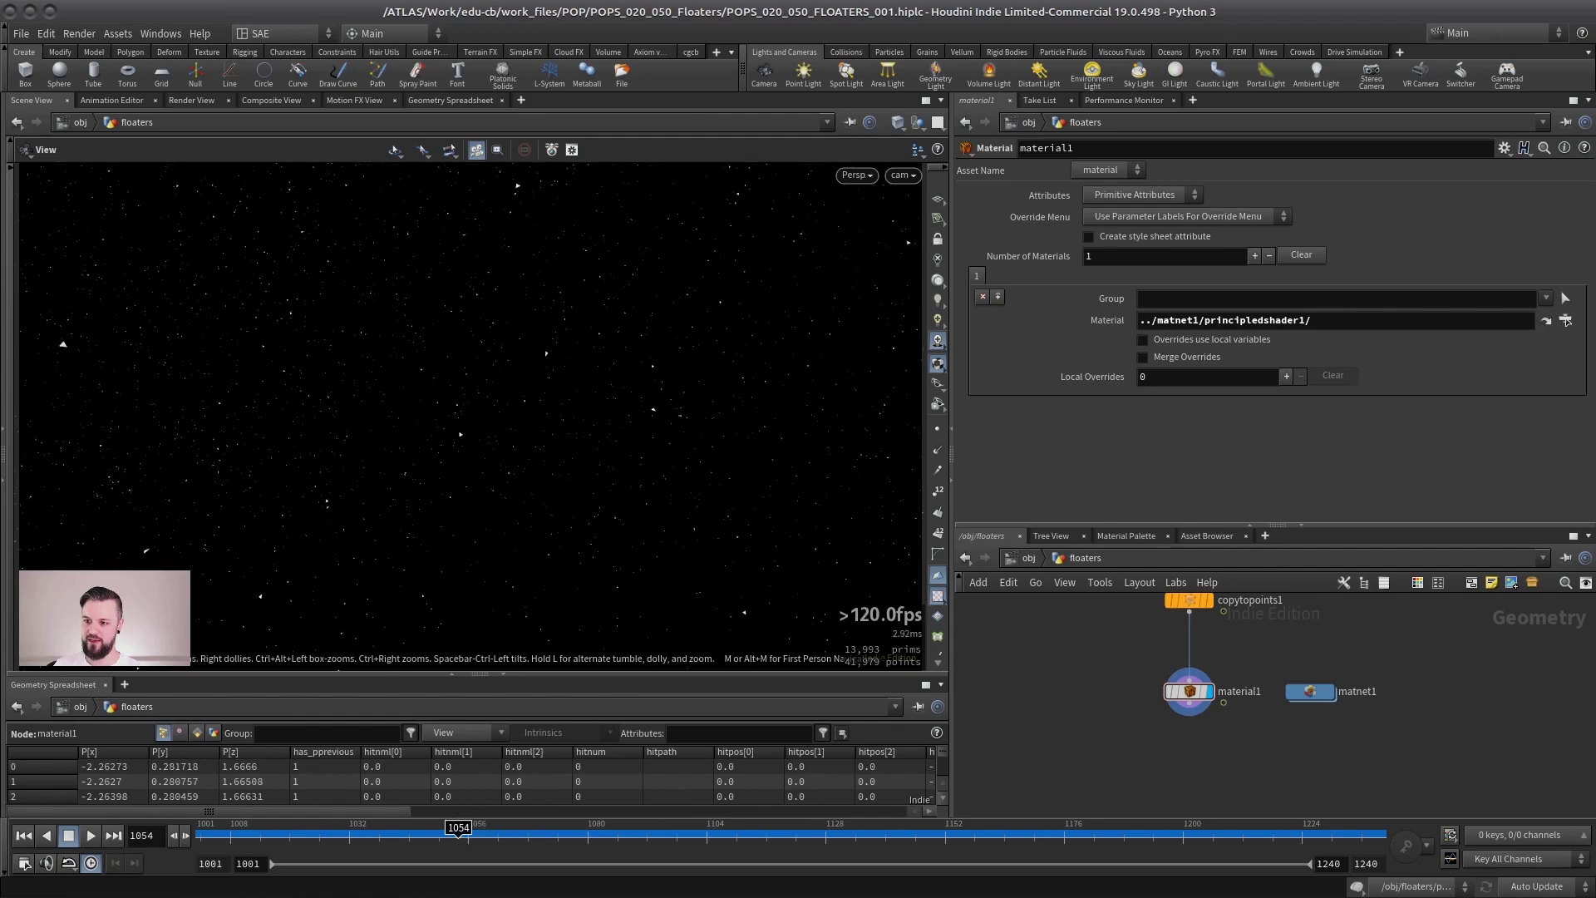
key(Up)
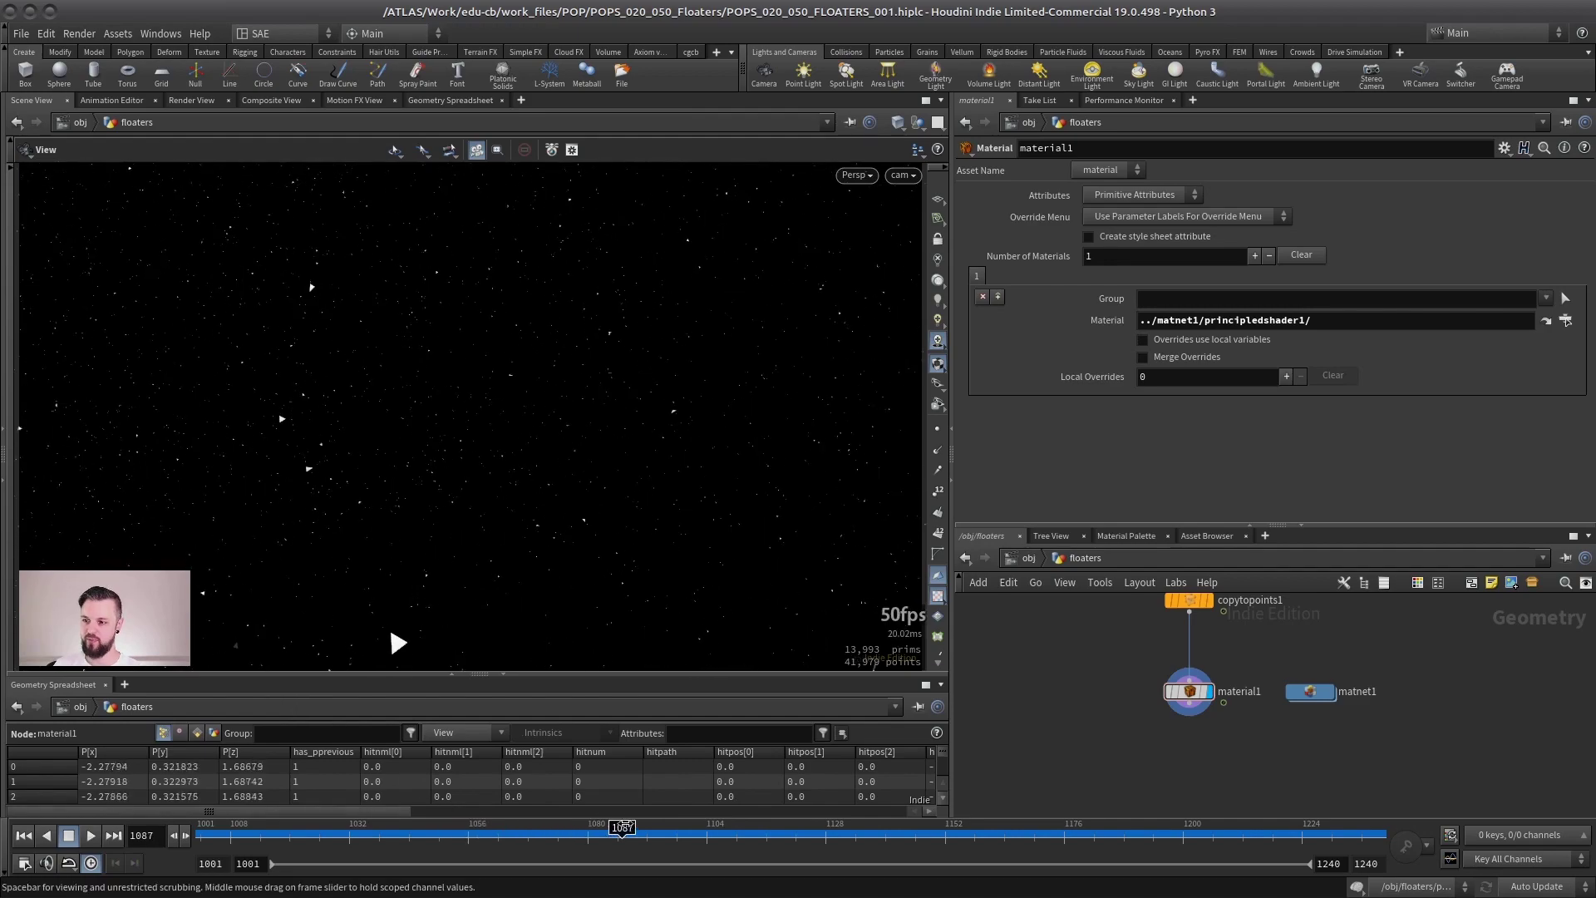
drag(720, 811, 434, 823)
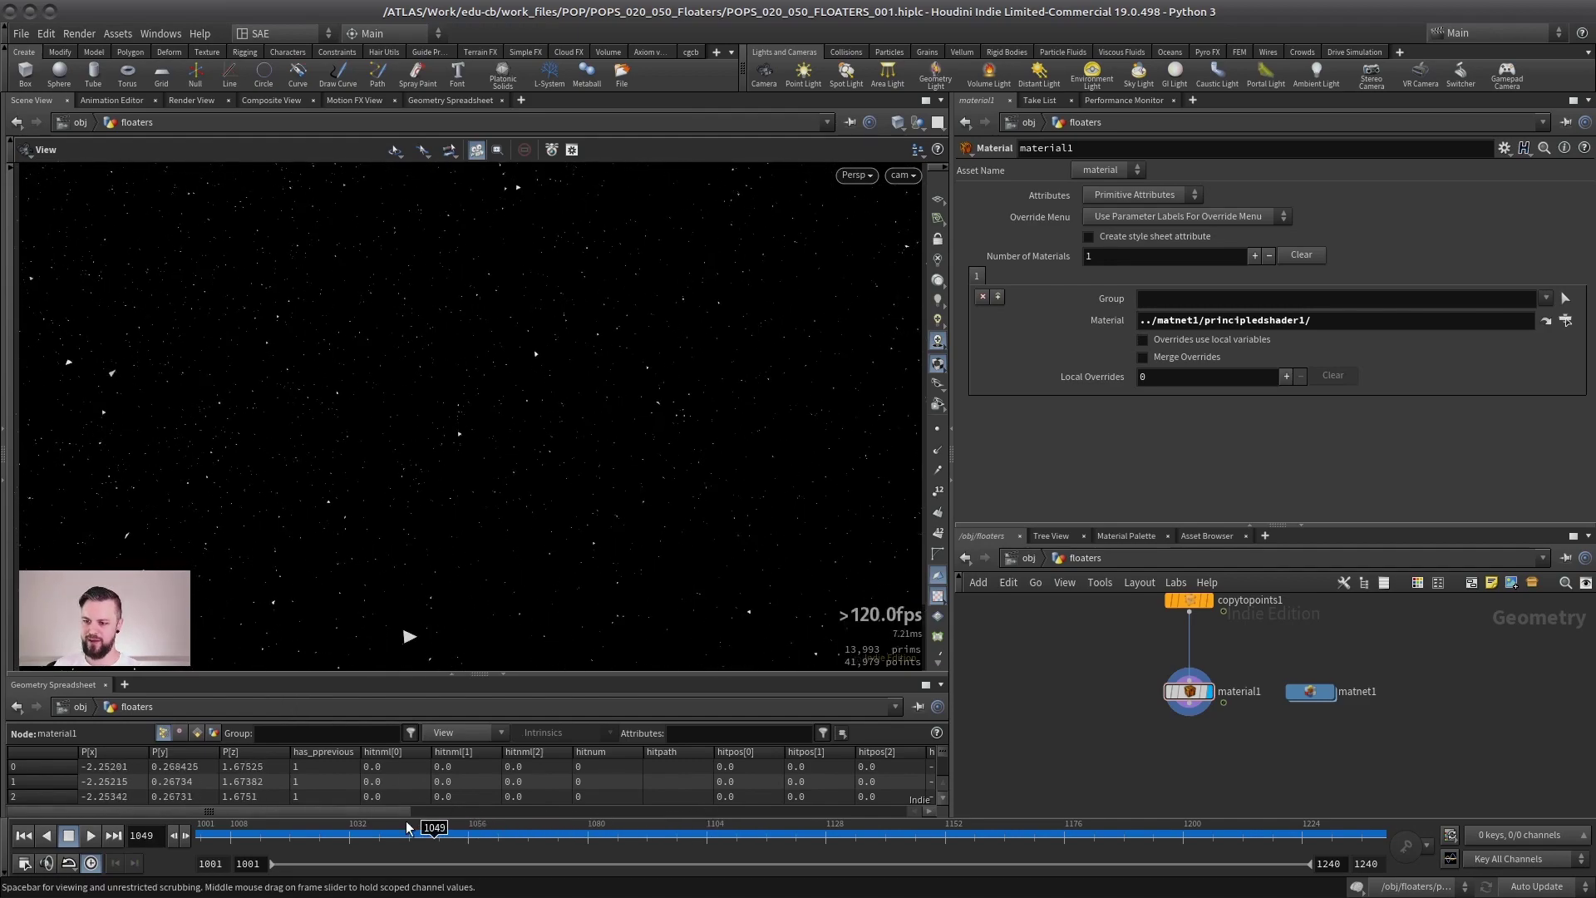
Make copytopoints1 the displayed node in the floaters network
drag(1312, 524, 1312, 306)
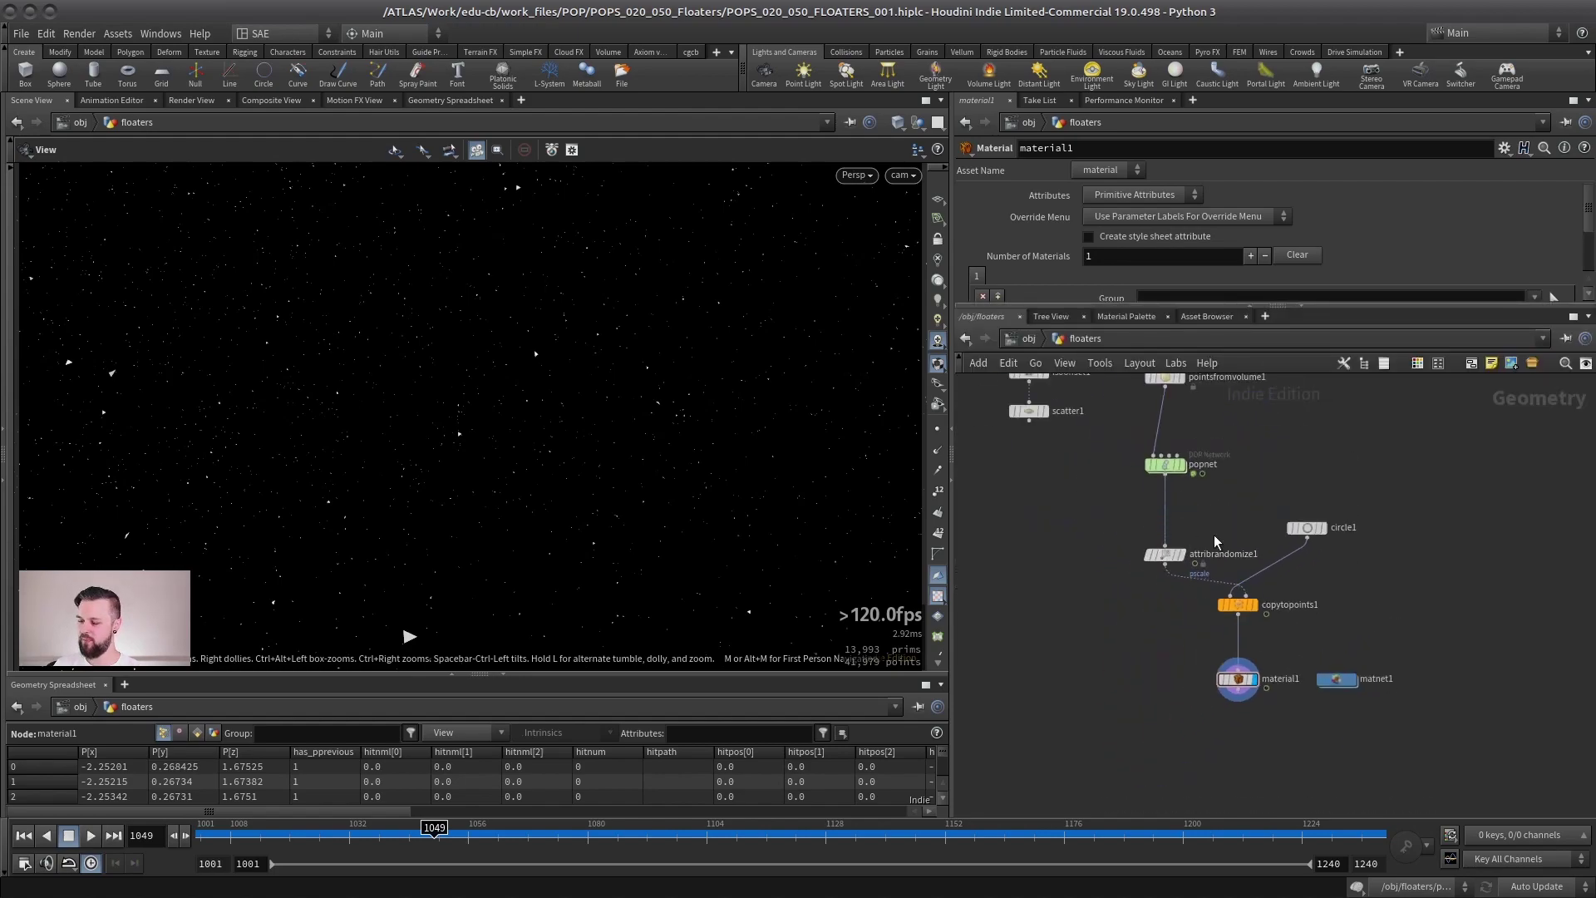
scroll(1214, 535, up, 2)
drag(1318, 534, 1325, 570)
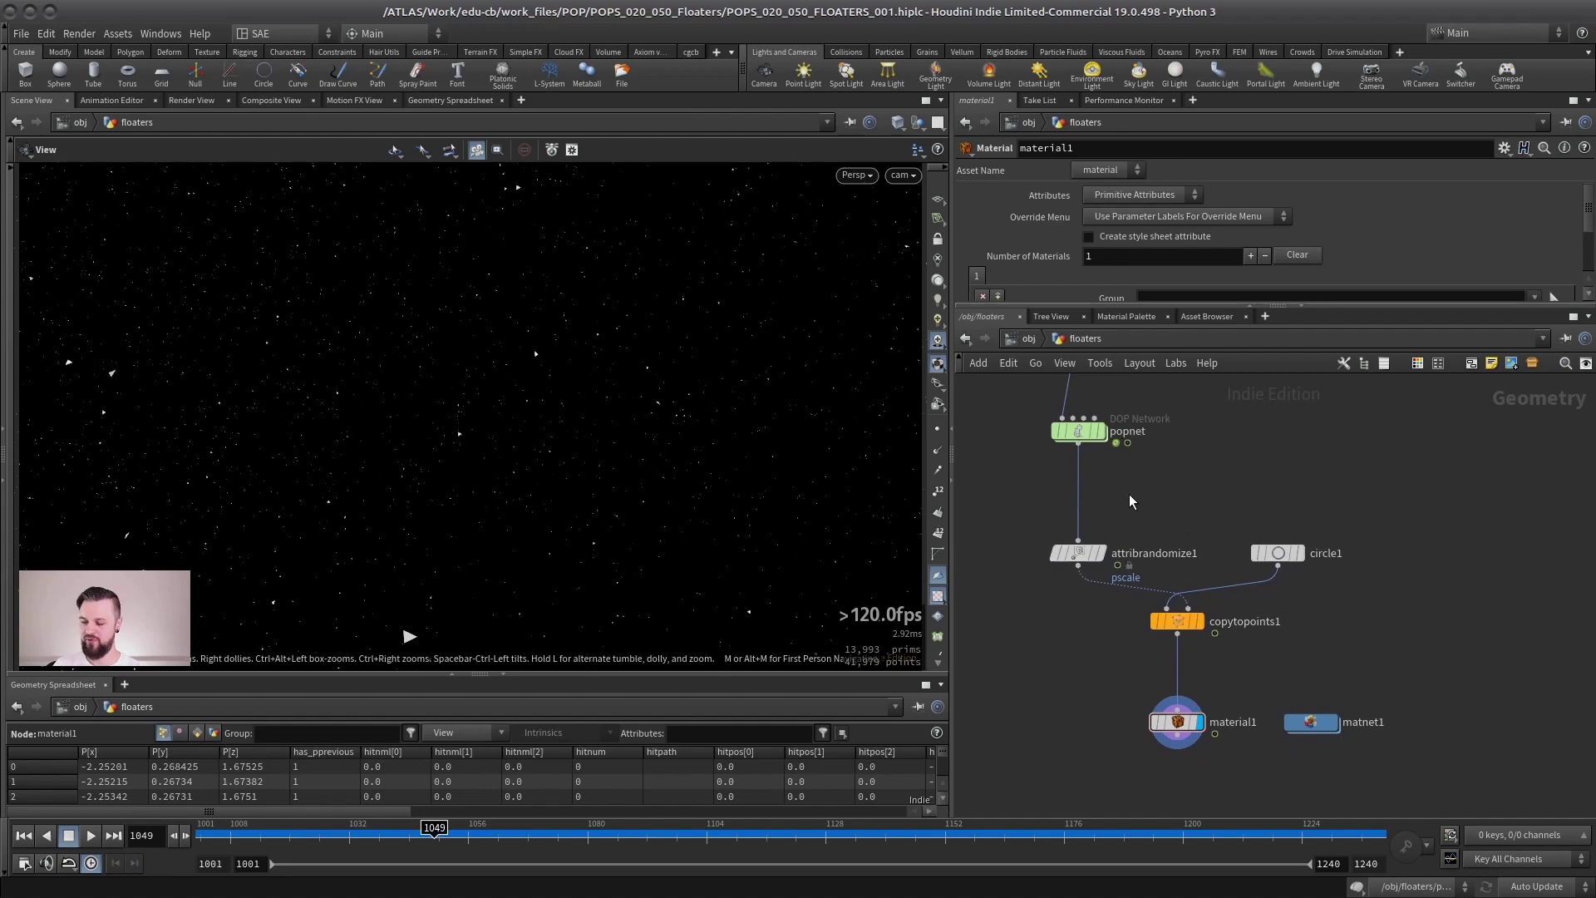
scroll(1136, 503, up, 1)
click(1184, 645)
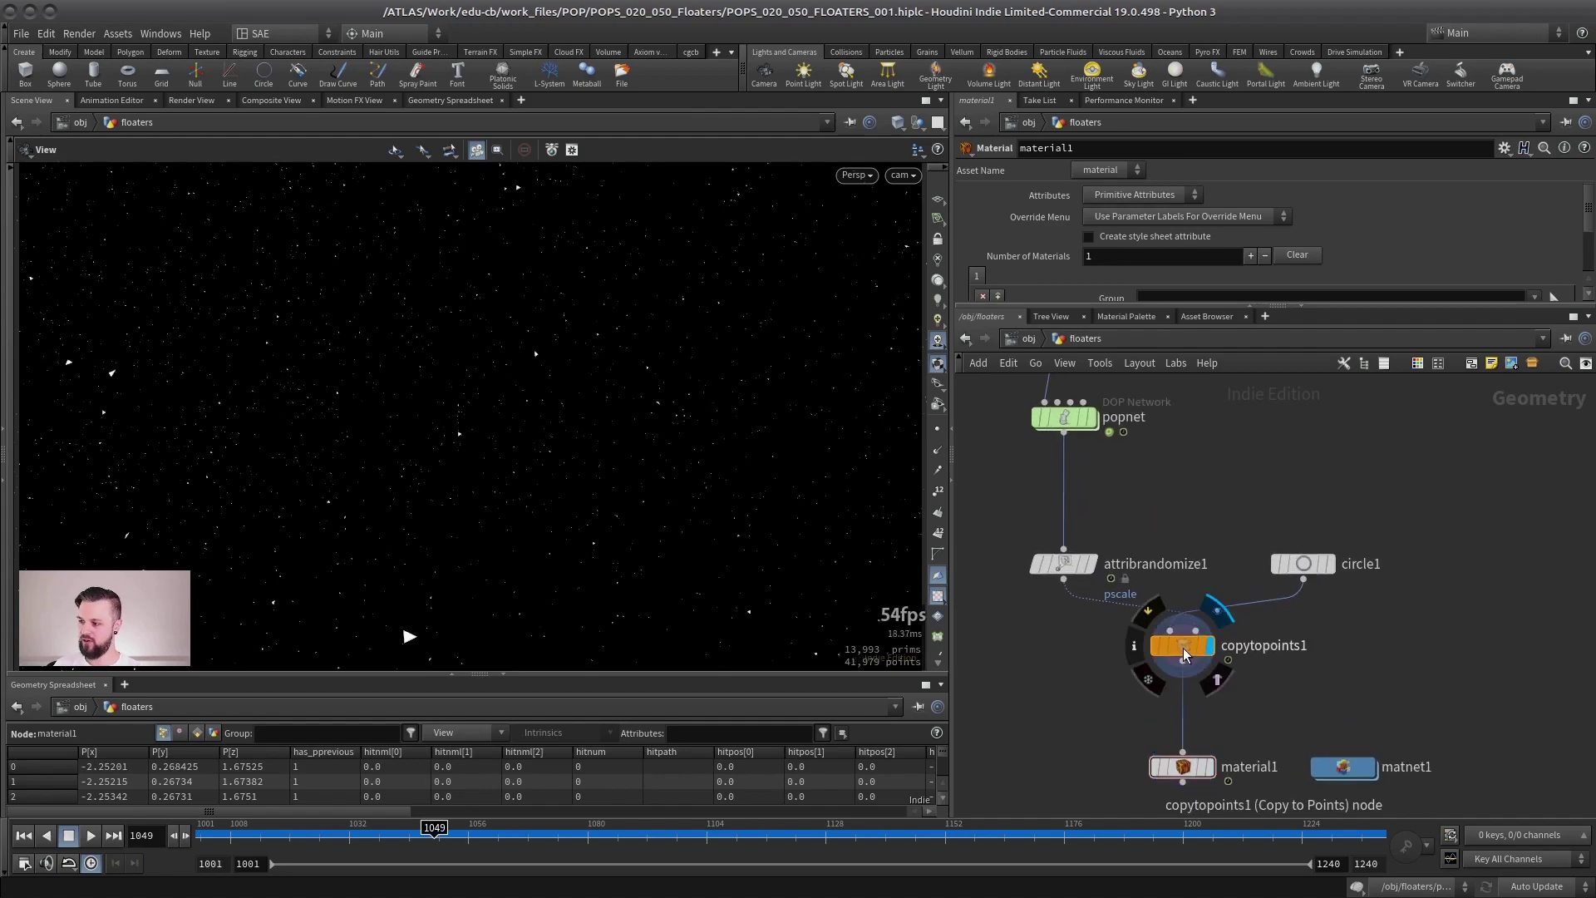
Add a Point Wrangle and insert it between attribrandomize1 and copytopoints1
scroll(1139, 532, up, 1)
key(Tab)
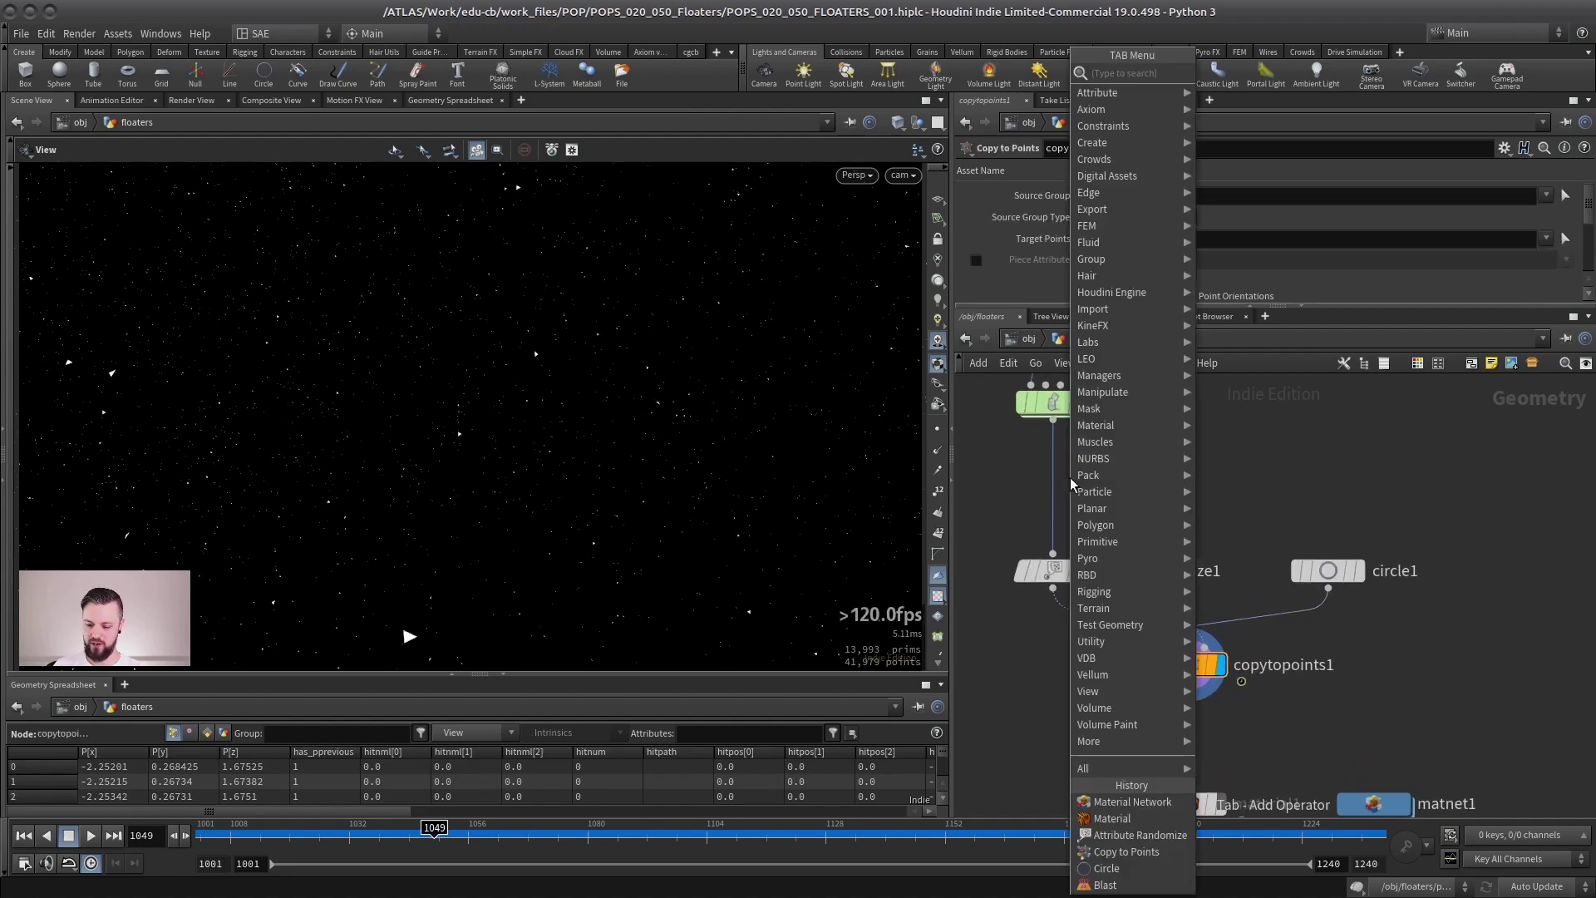
key(Return)
click(1189, 494)
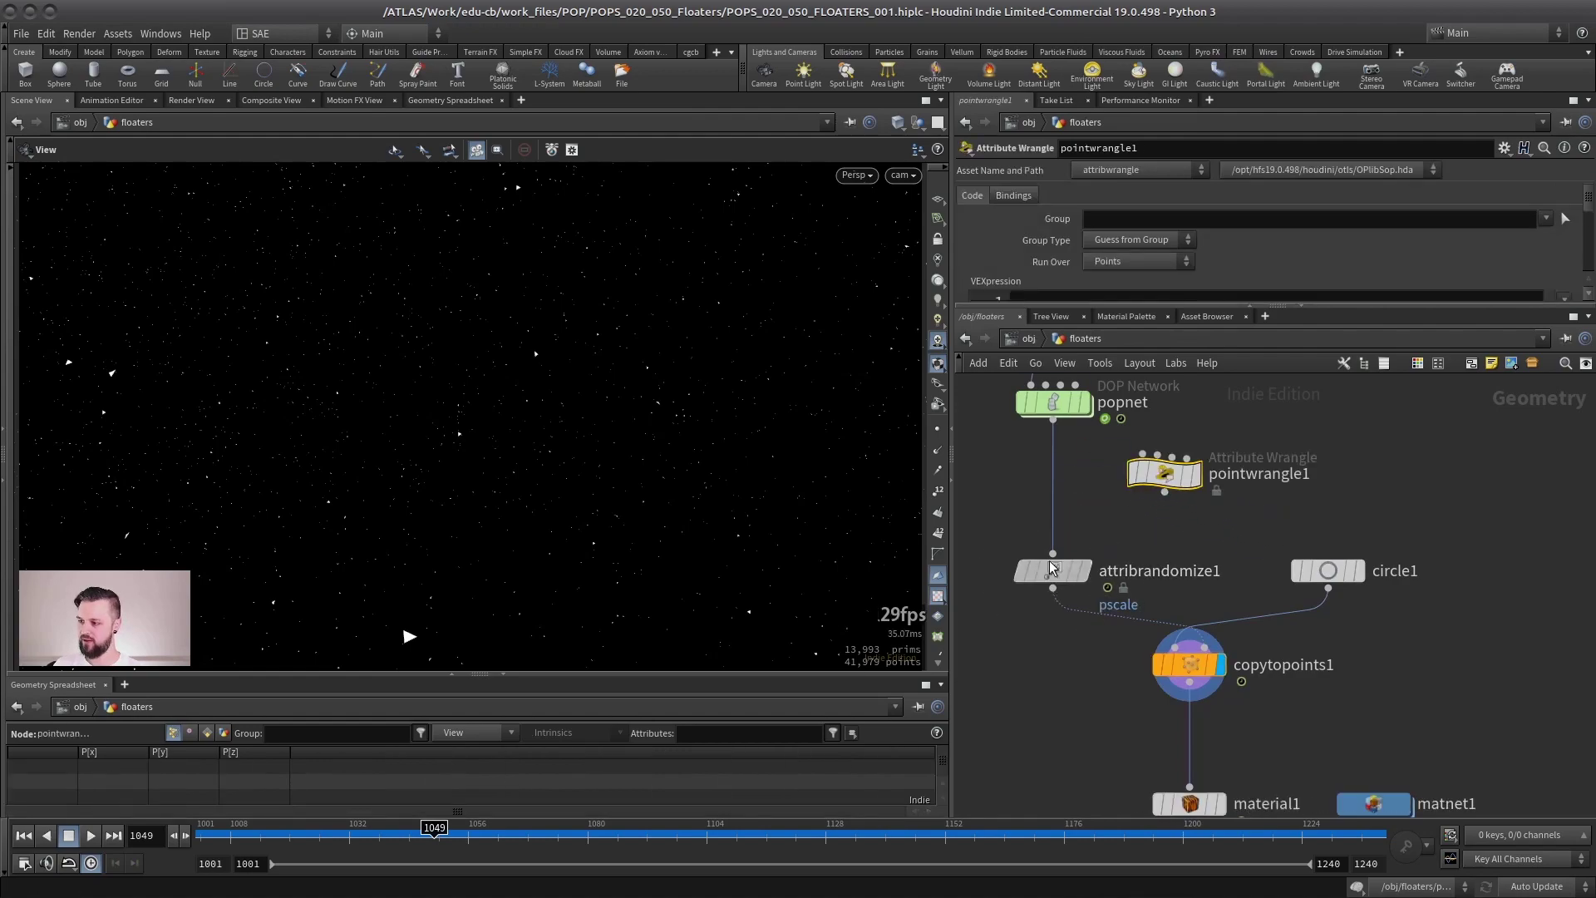
drag(1049, 566, 1049, 497)
drag(1174, 483, 1062, 579)
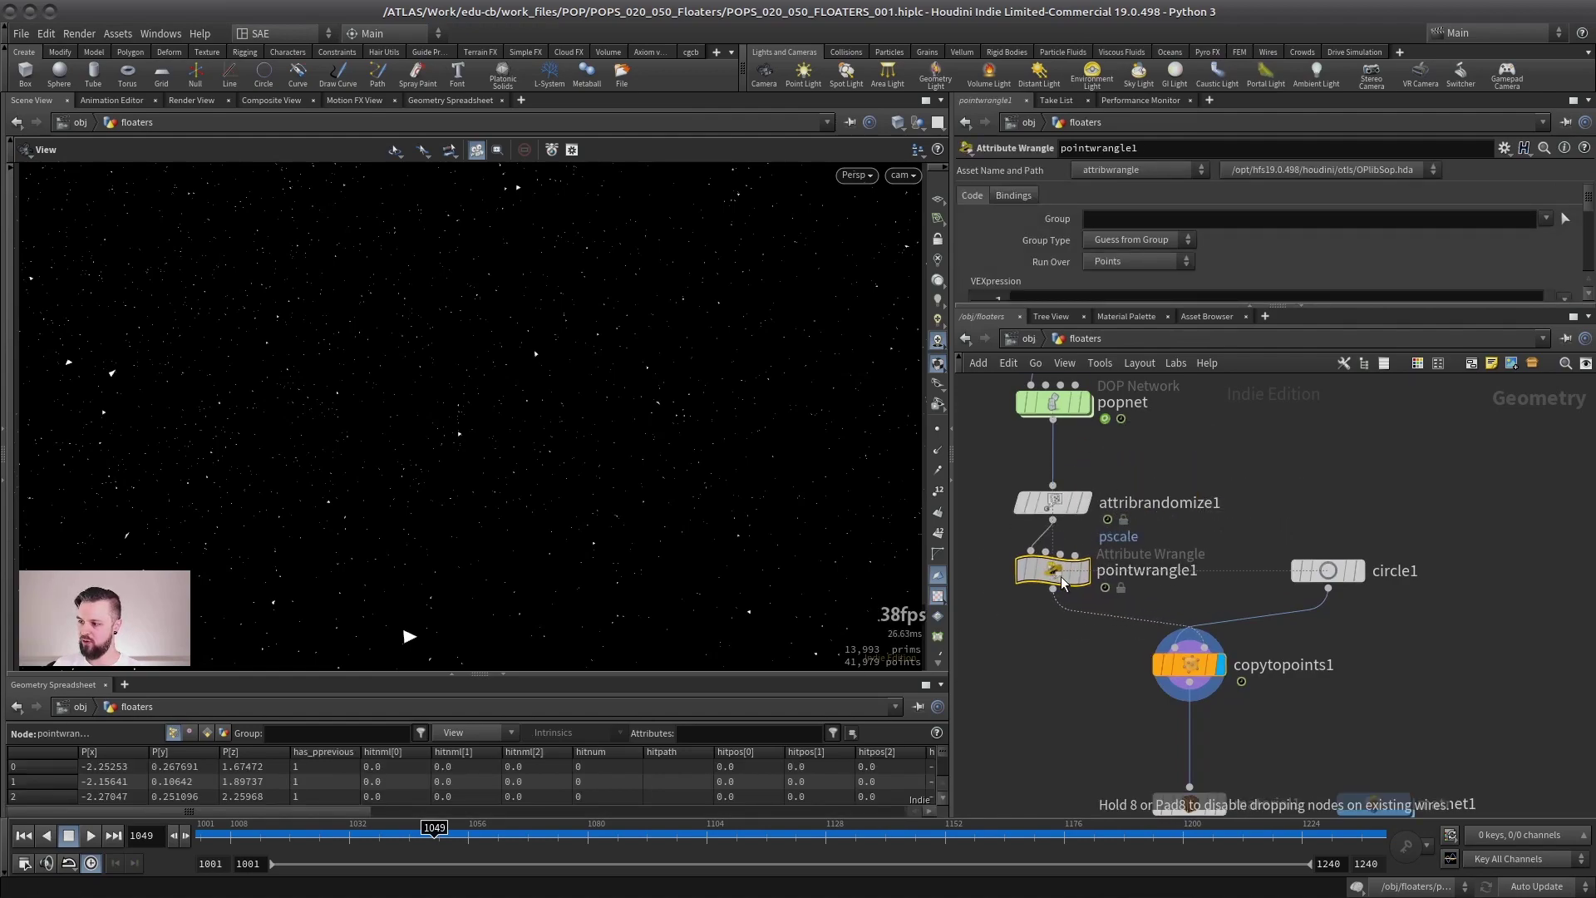
Rename the new Attribute Wrangle node as N
double_click(1147, 570)
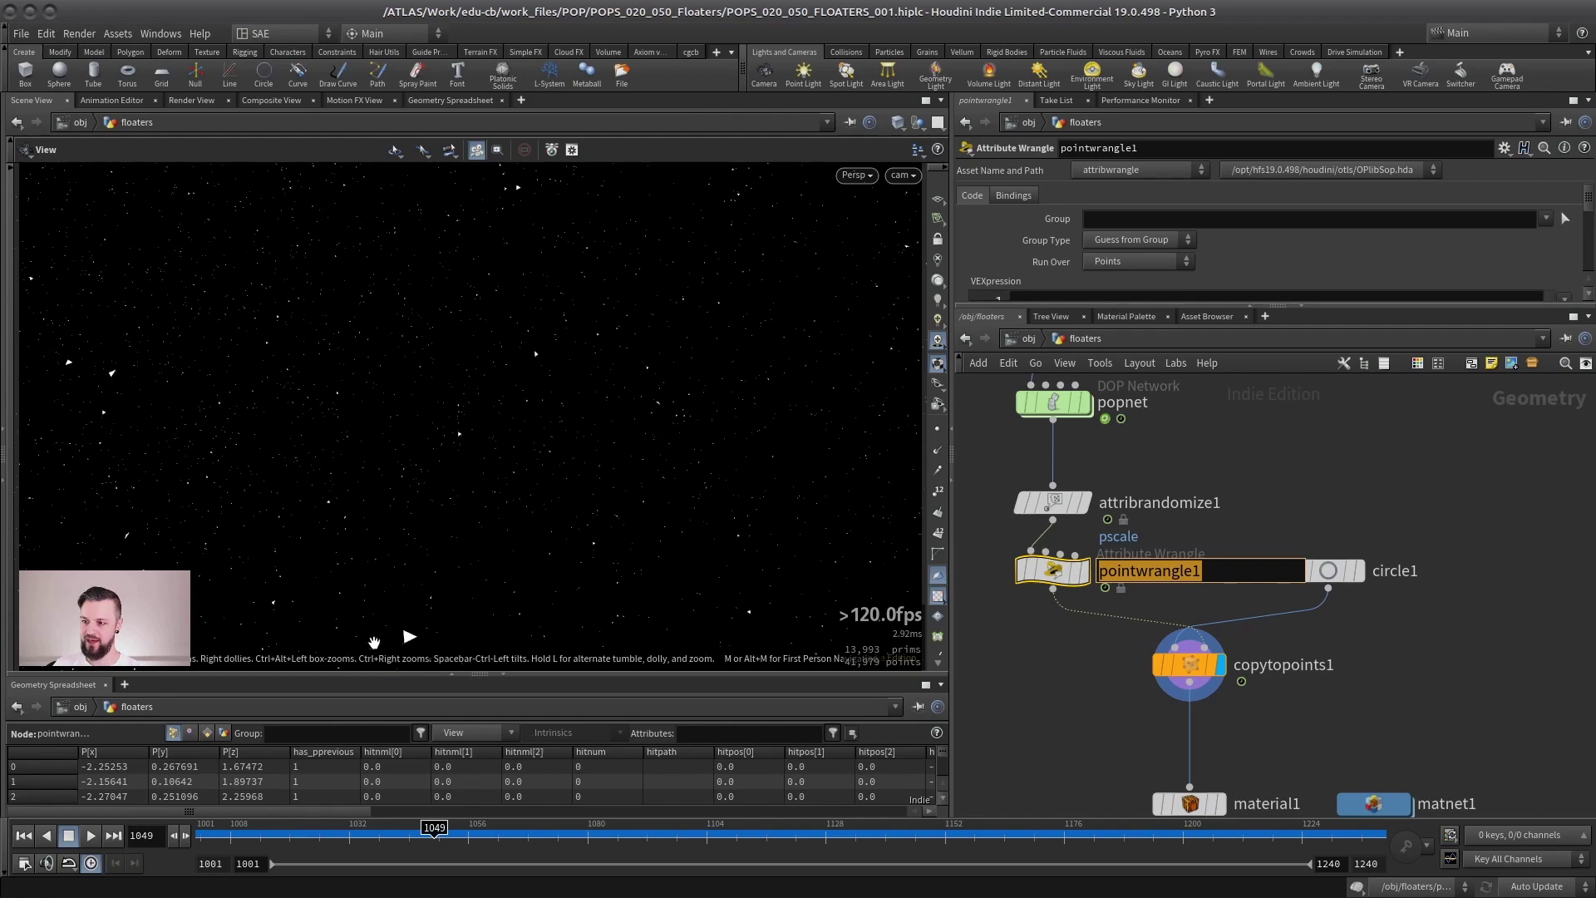
click(1118, 570)
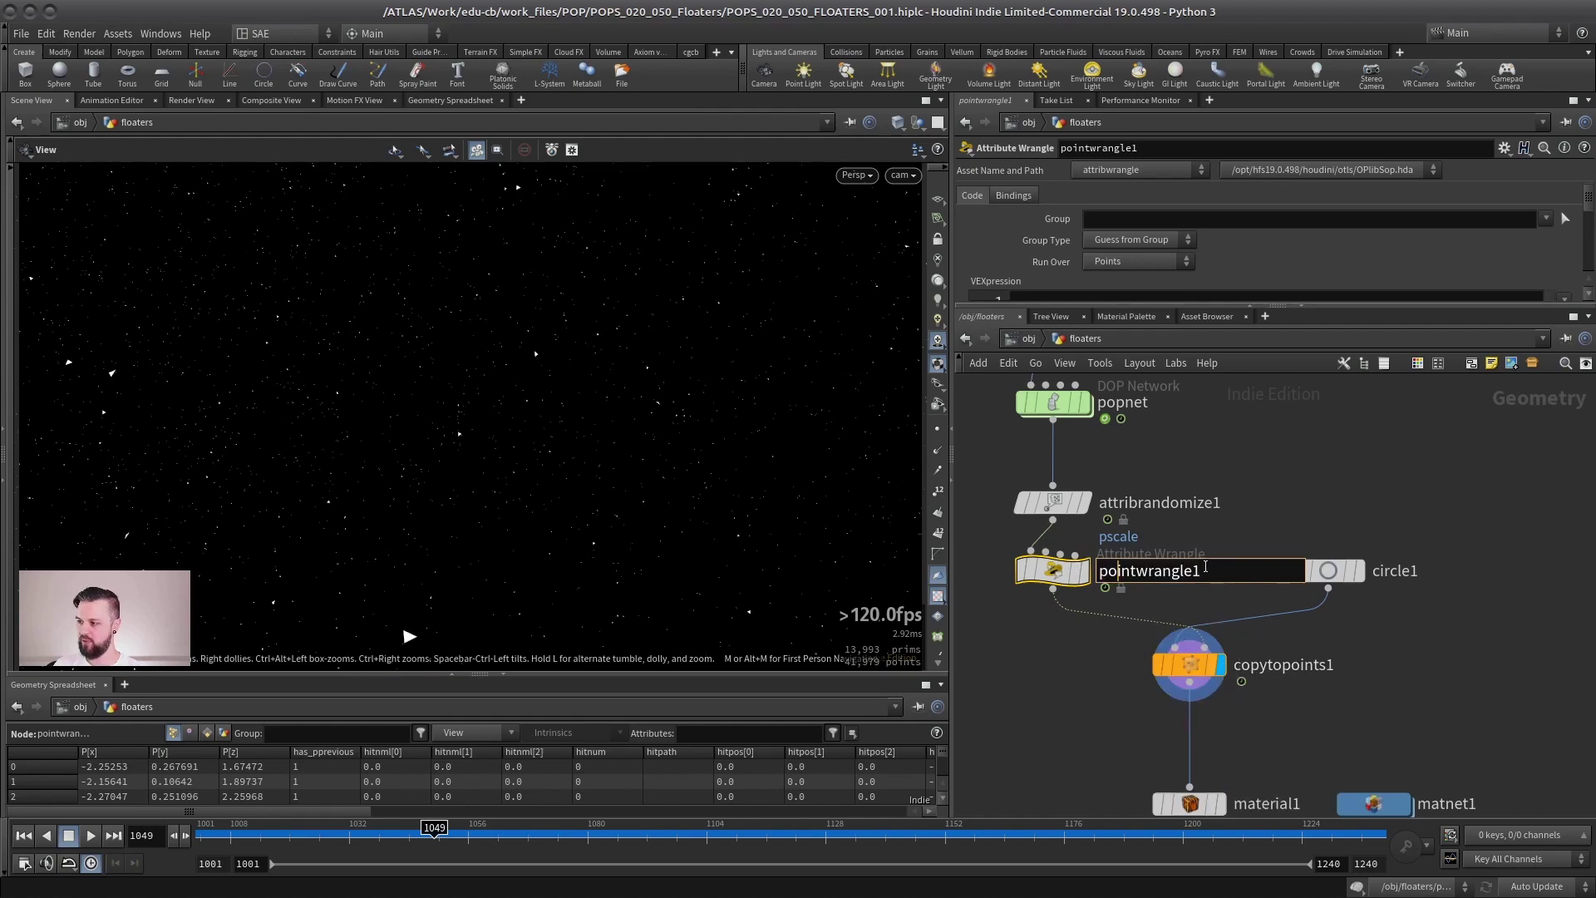
key(ctrl+a)
text(N)
key(Return)
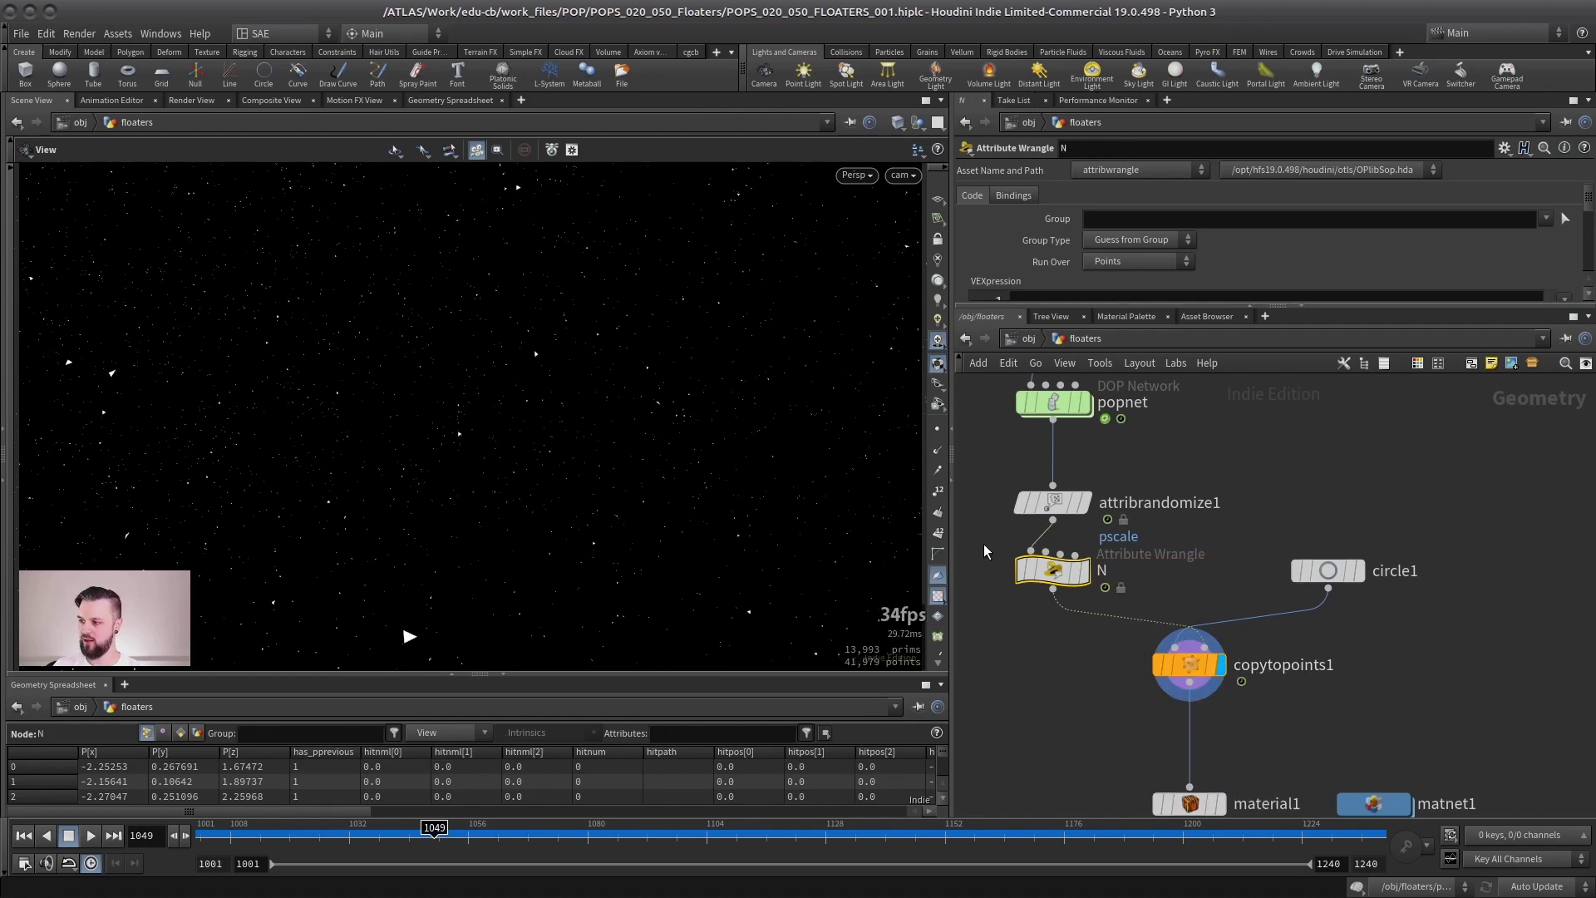
Write v@N=curlnoise(v@P); as the VEXpression of the N wrangle and scrub the timeline to check the normals
drag(1130, 305, 1089, 445)
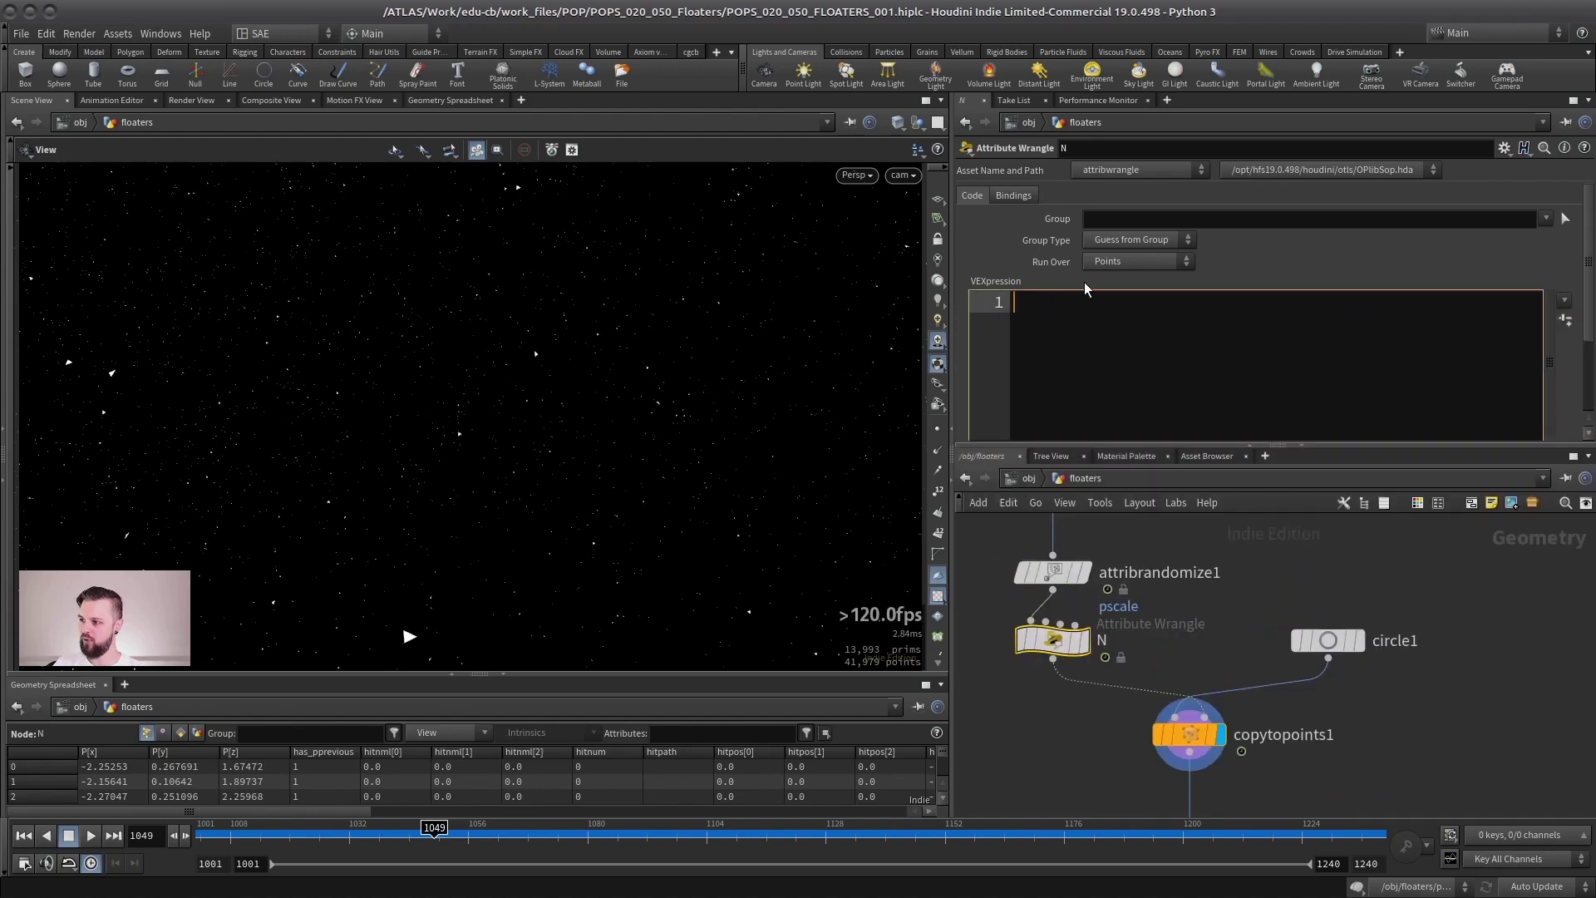
text(v@N=curlnoise(v)
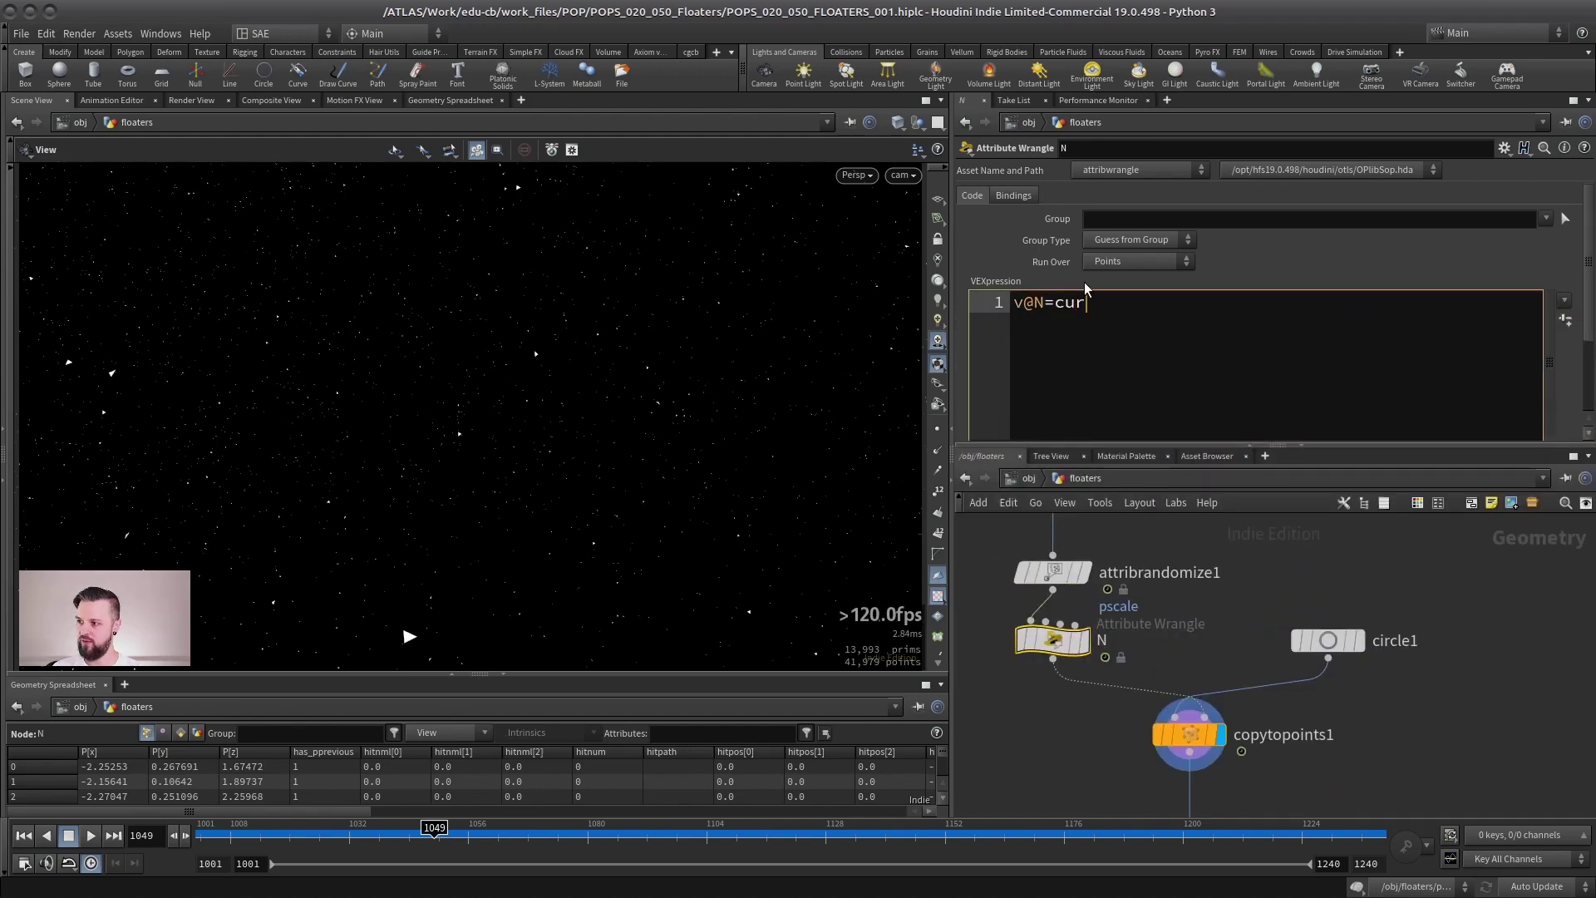
text(@P);)
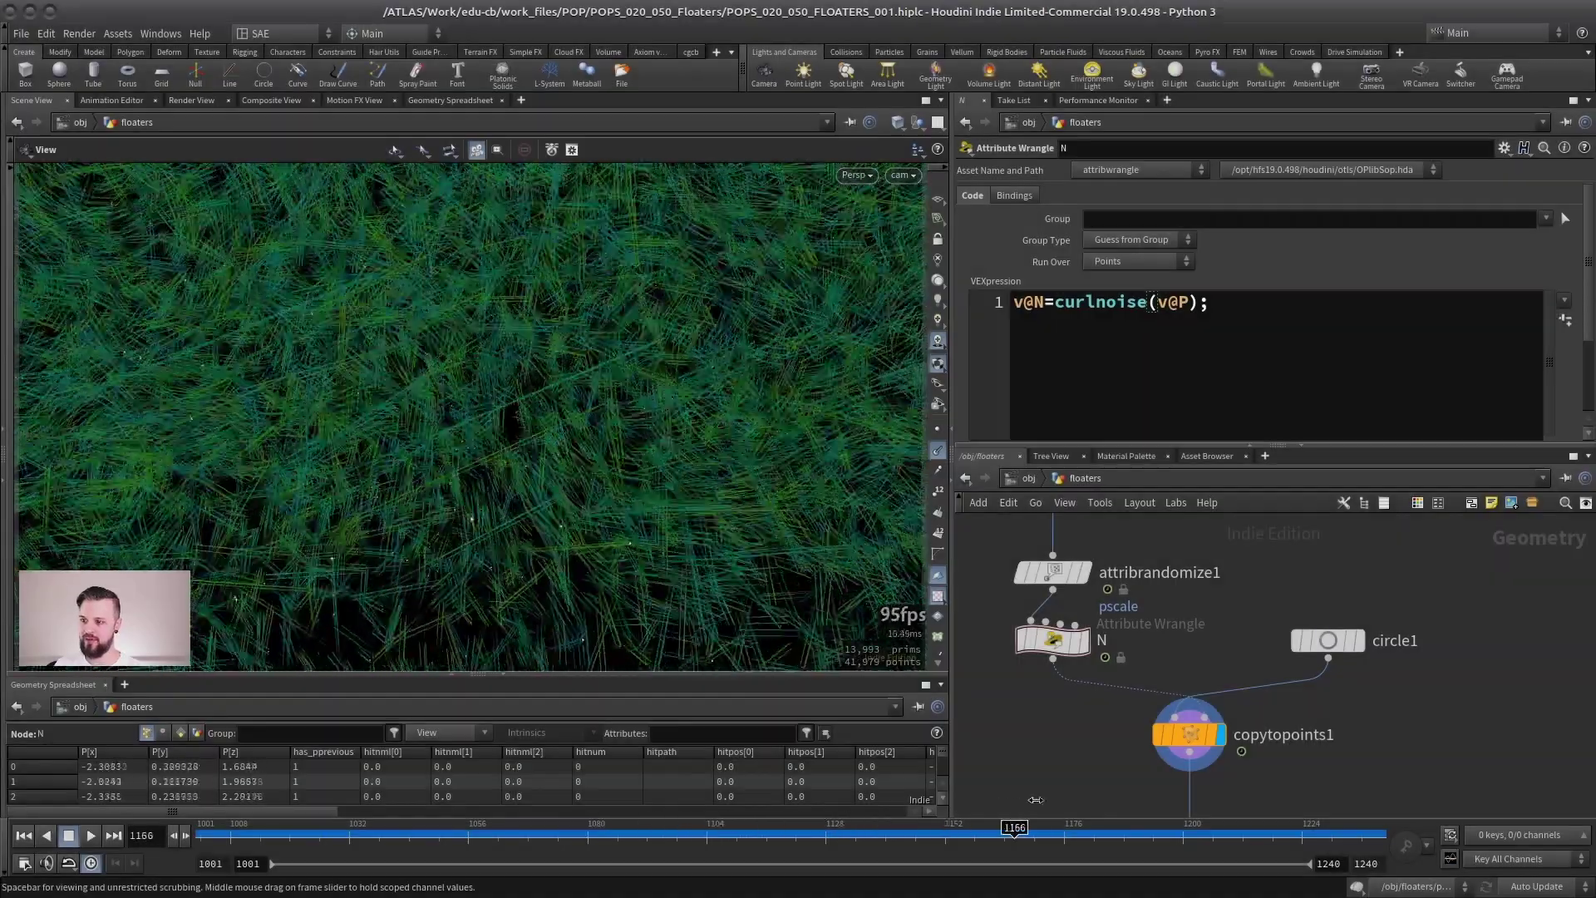
drag(1039, 831, 478, 833)
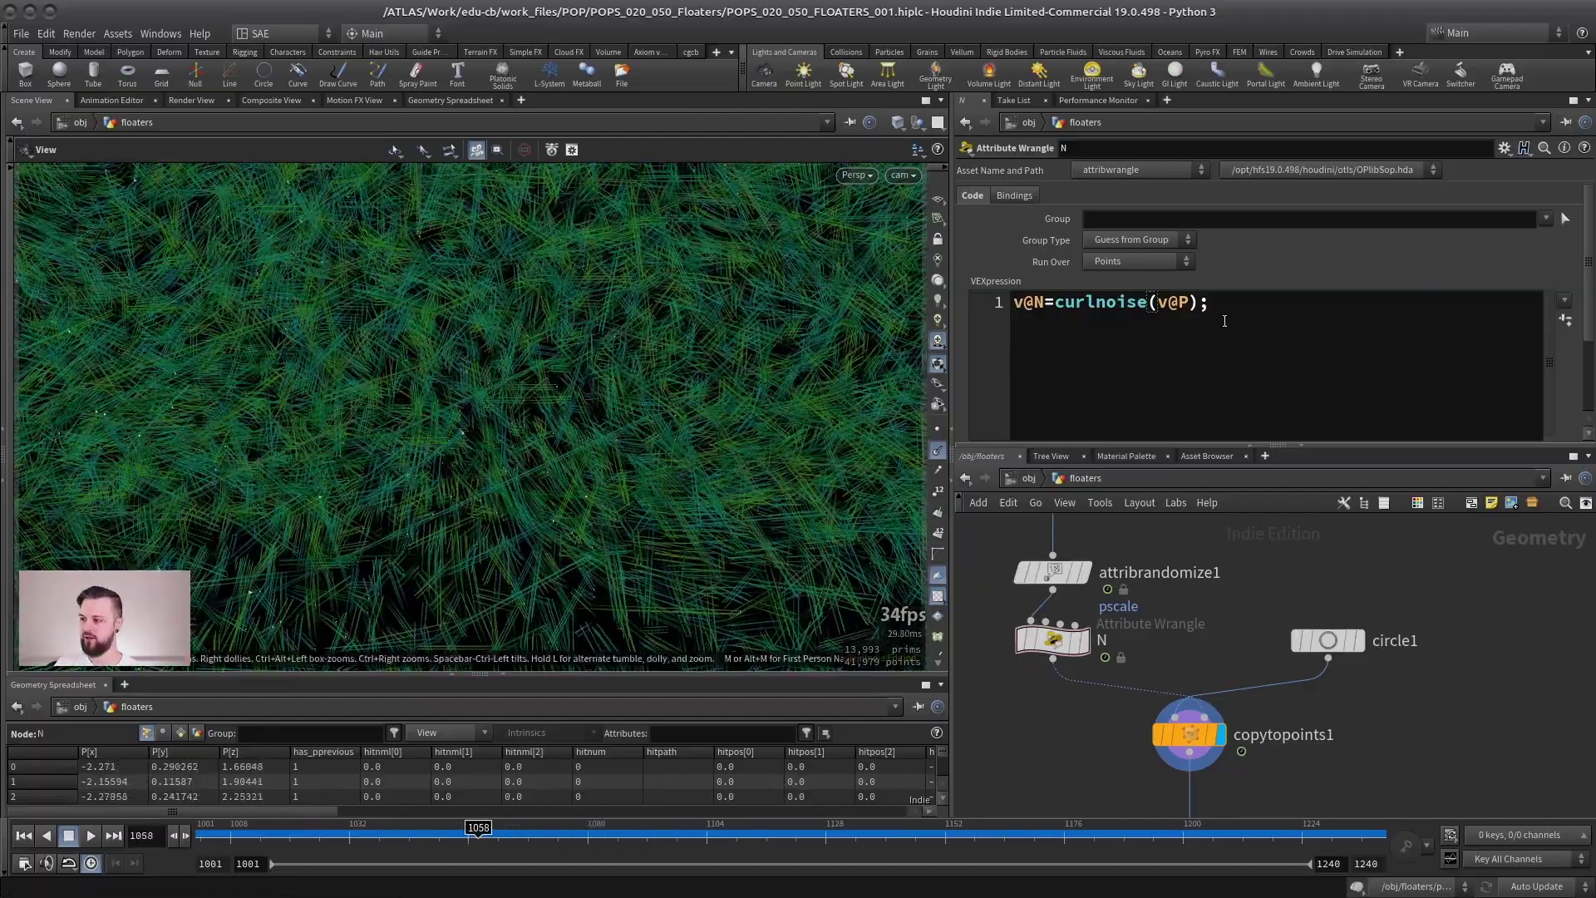
Divide v@P by ch('size') inside the curlnoise call and create the Size parameter on the N wrangle
click(1091, 422)
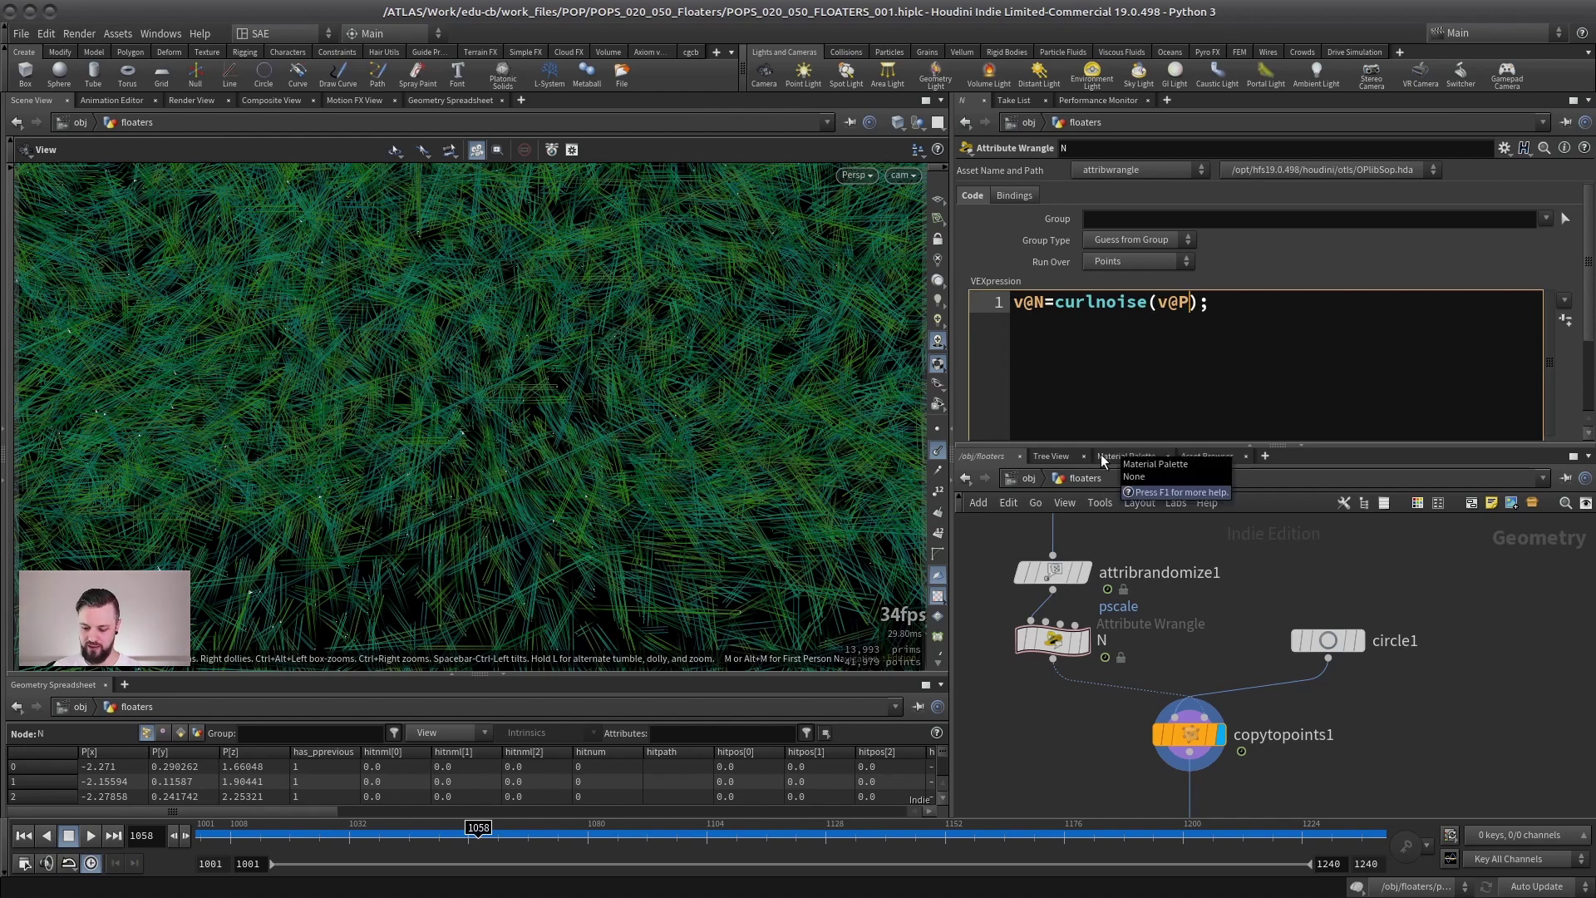
text(/ch(')
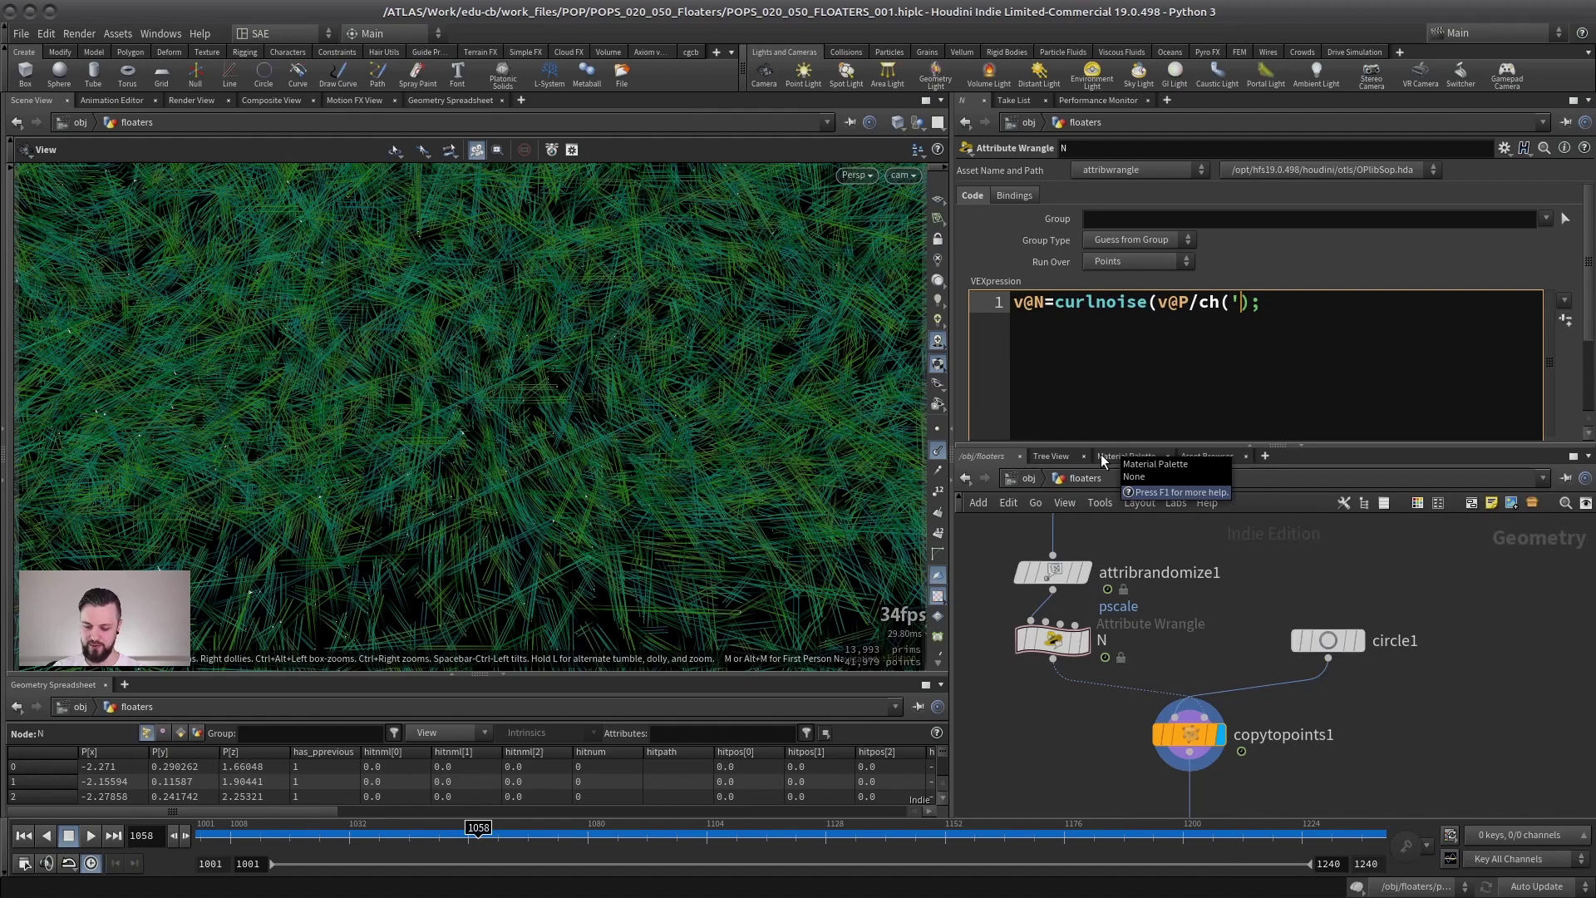
text(size'))
drag(1390, 449, 1390, 622)
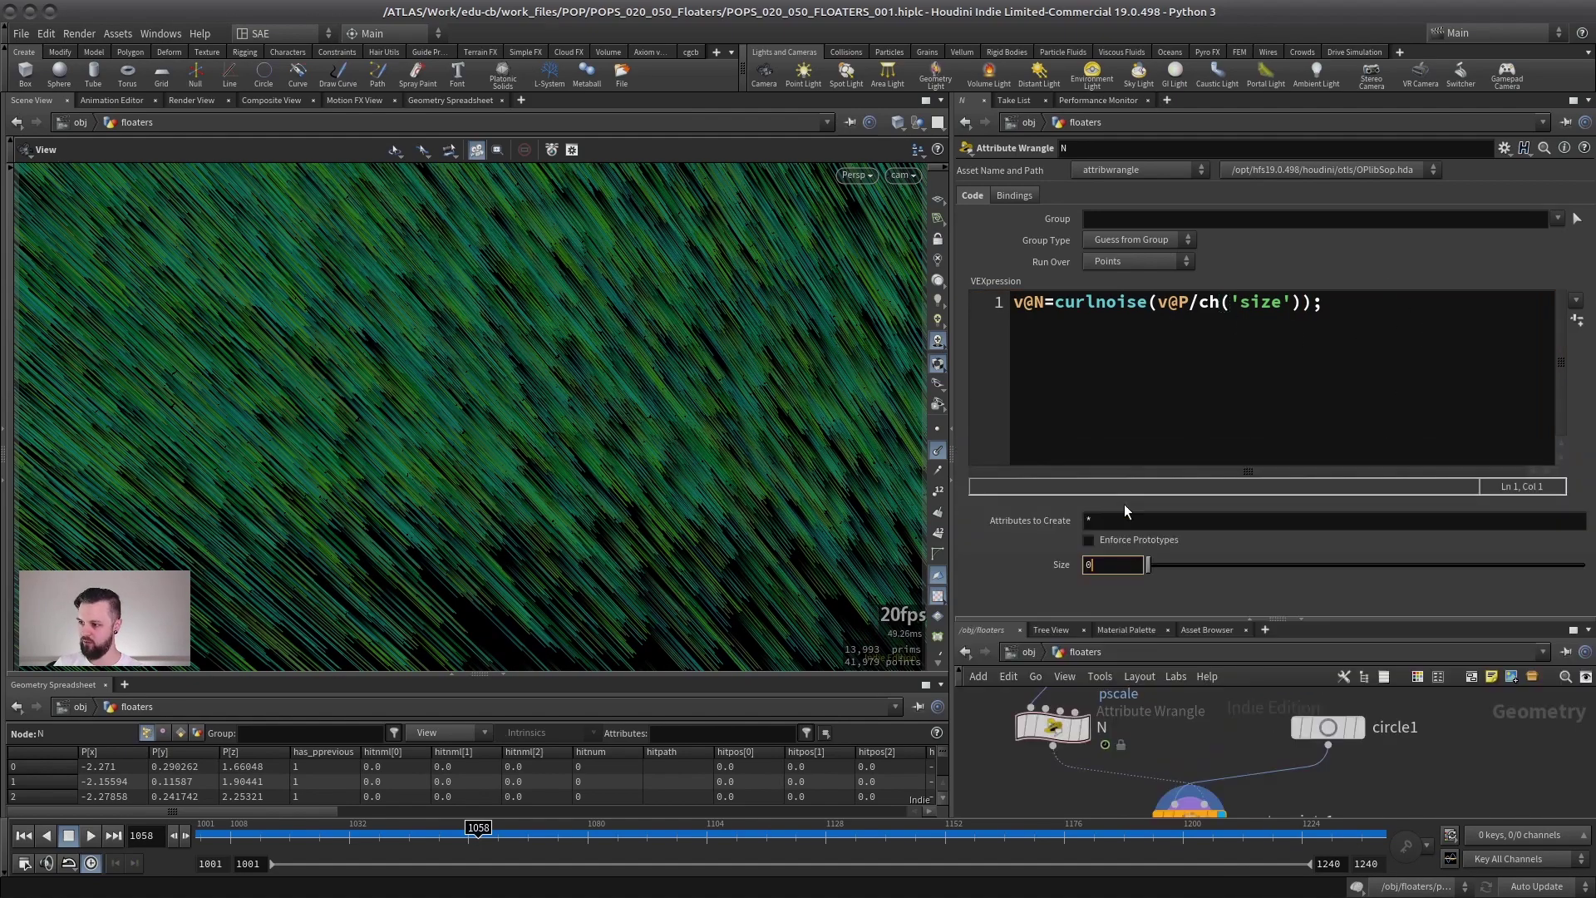
Set the N wrangle's Size to 0.05 and hide the normals display in the viewport
text(0.04)
key(BackSpace)
text(5)
key(Return)
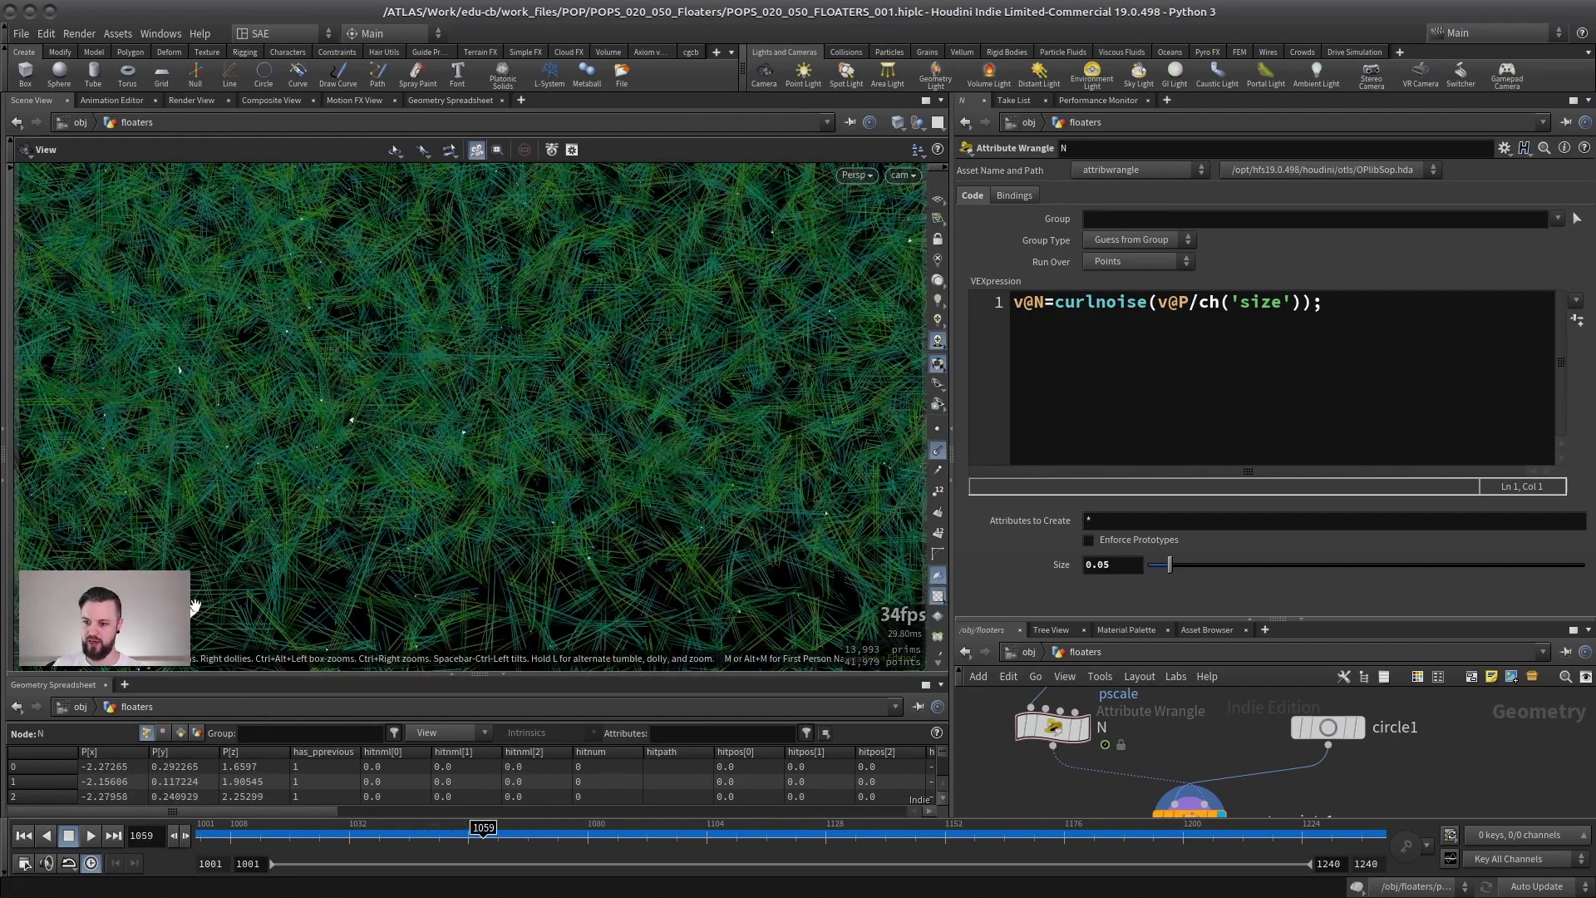
click(937, 451)
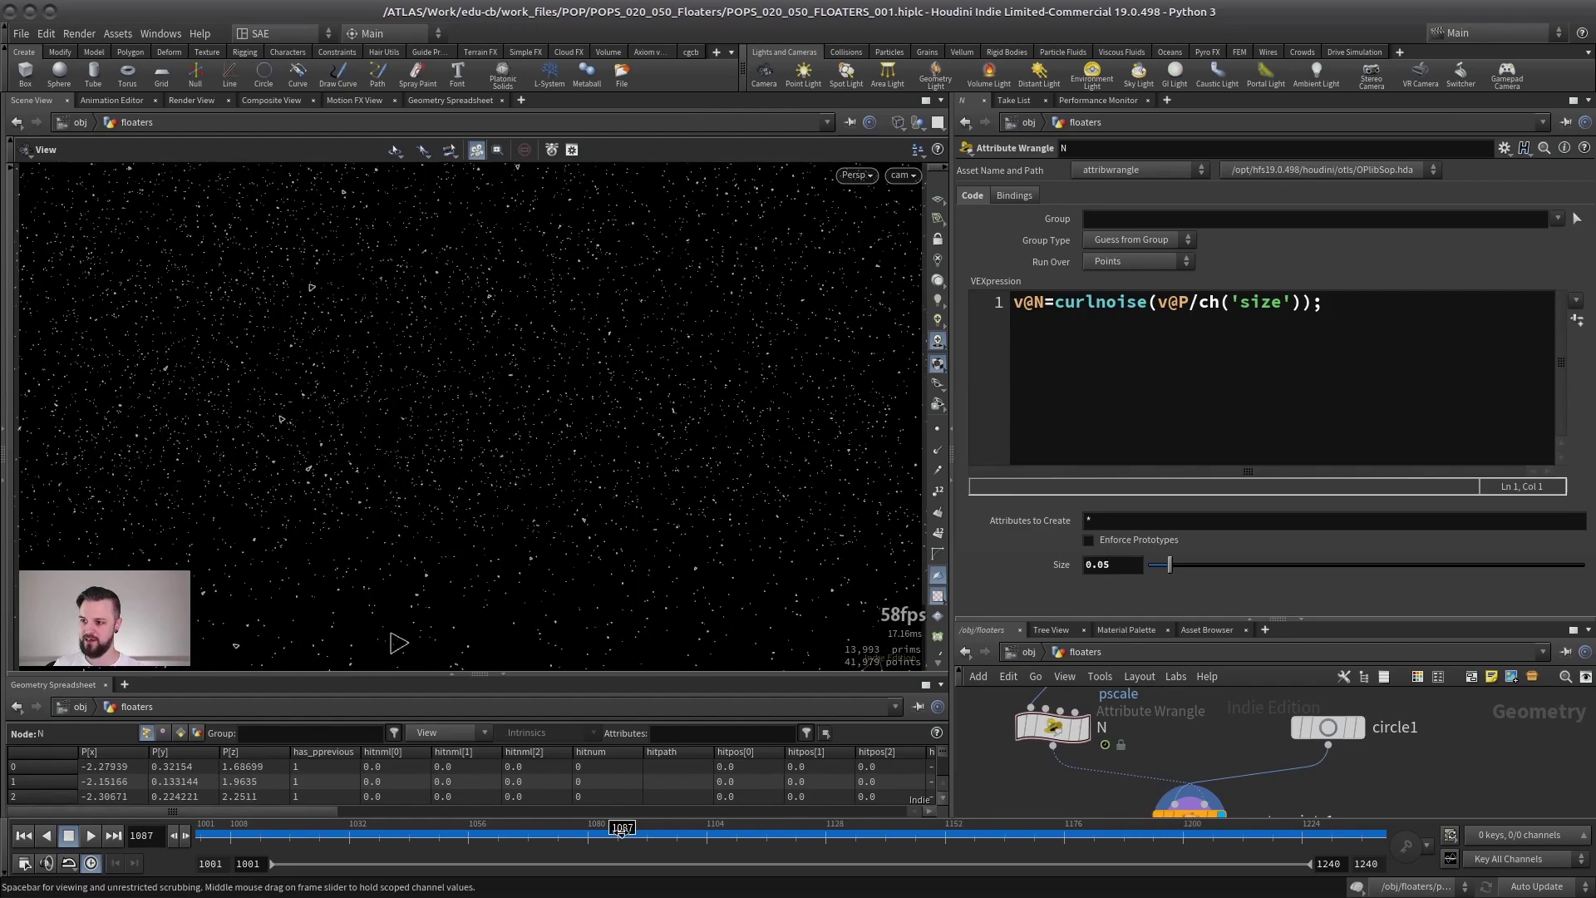
Scrub the timeline and play the animation from the first frame to examine the rotating triangles
drag(358, 828, 403, 831)
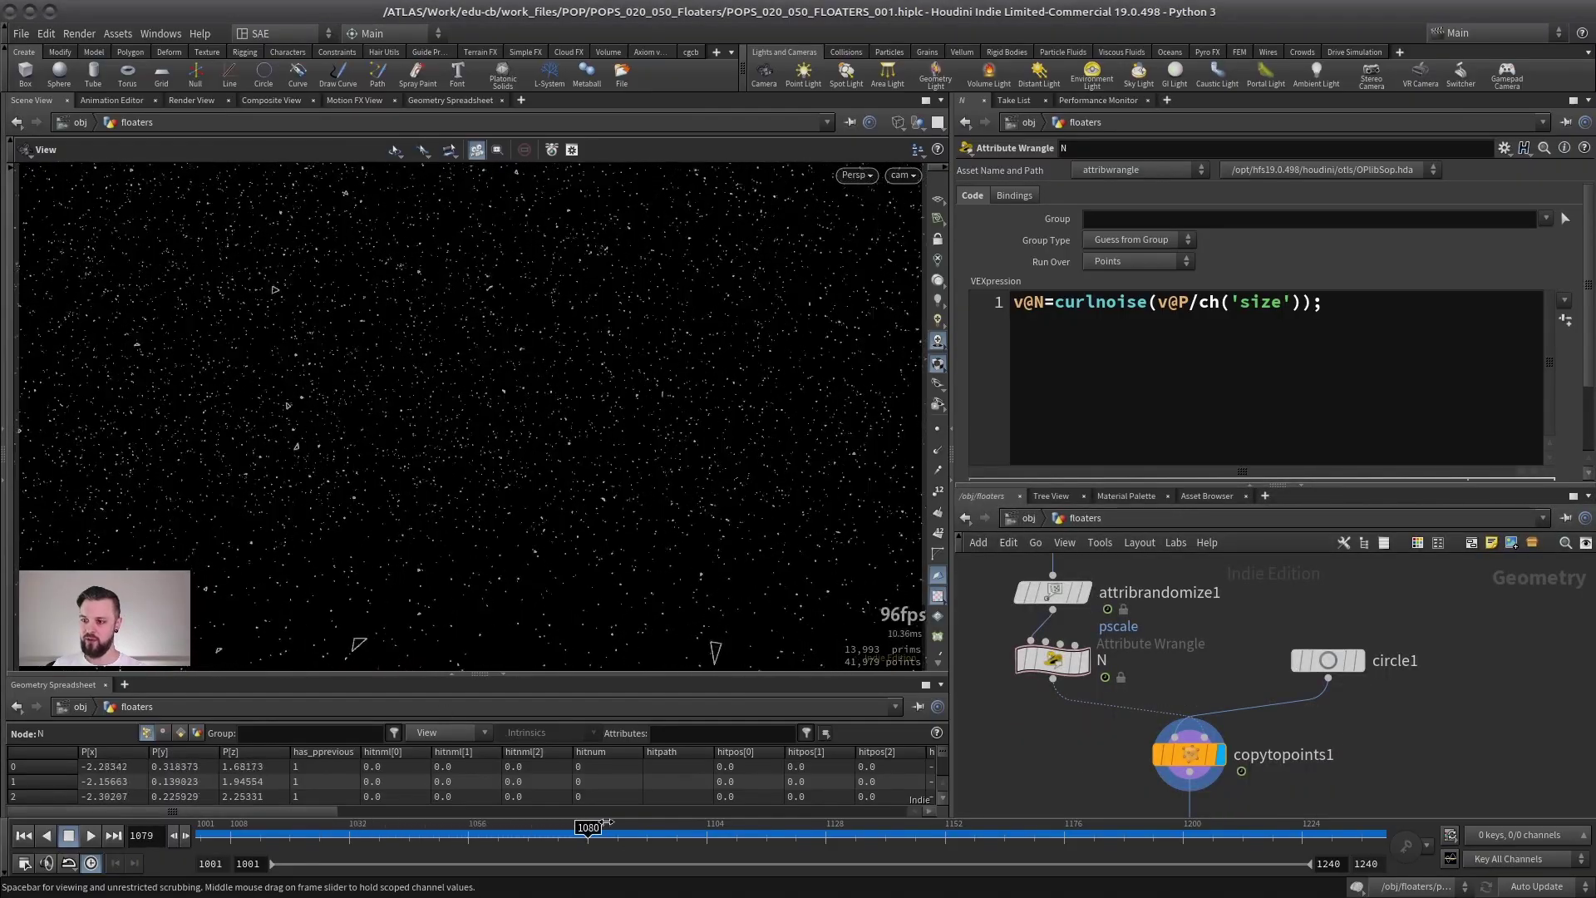
drag(606, 823, 717, 811)
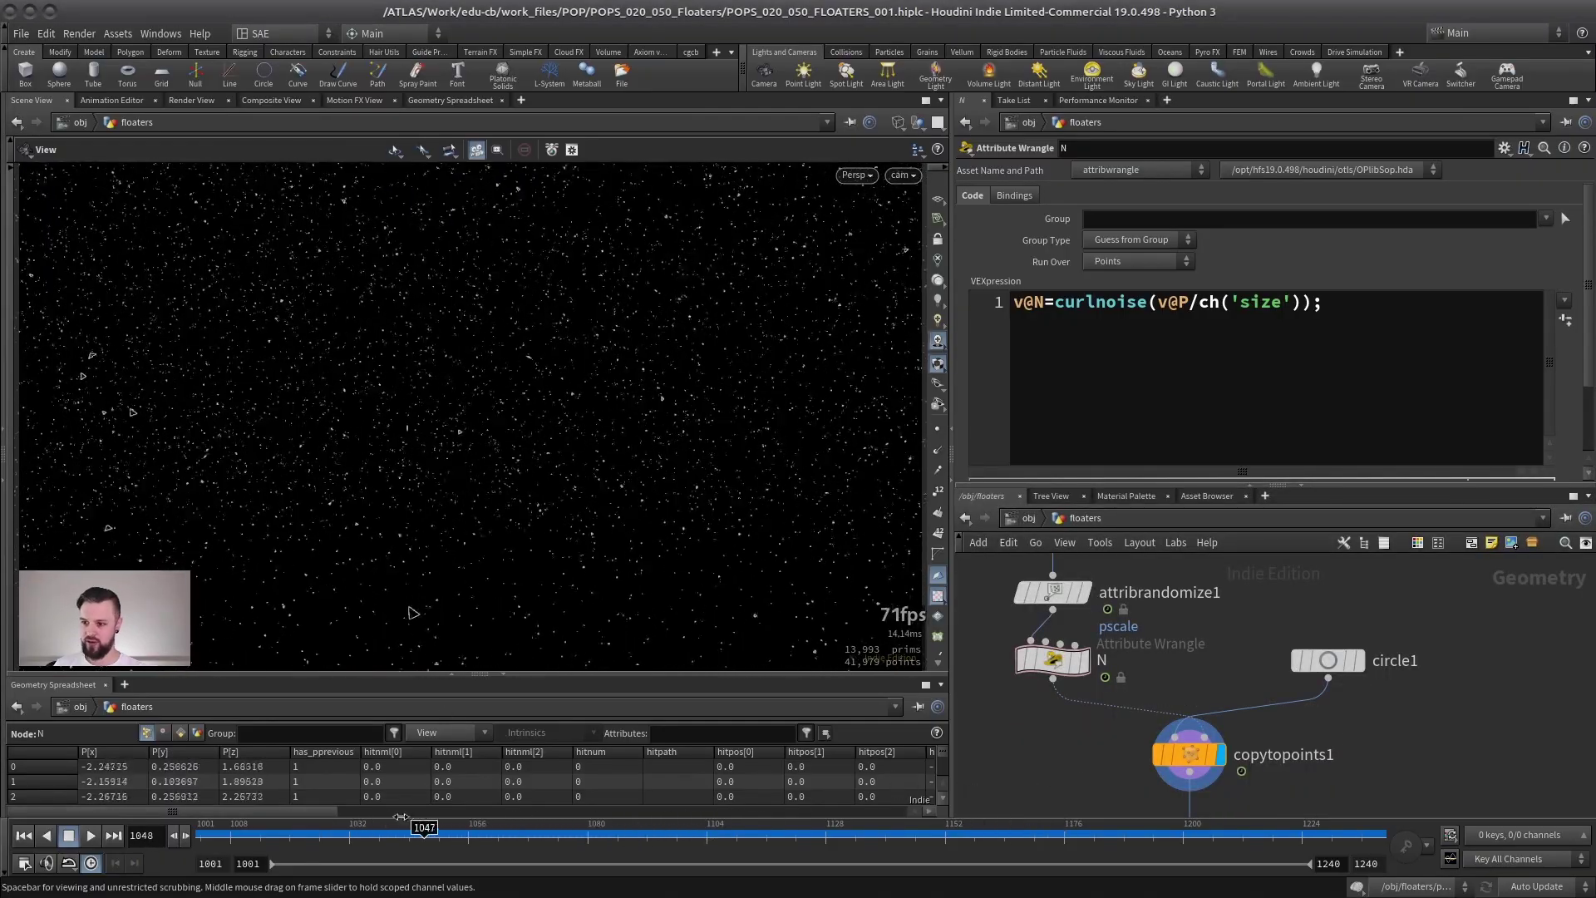
drag(472, 796, 698, 773)
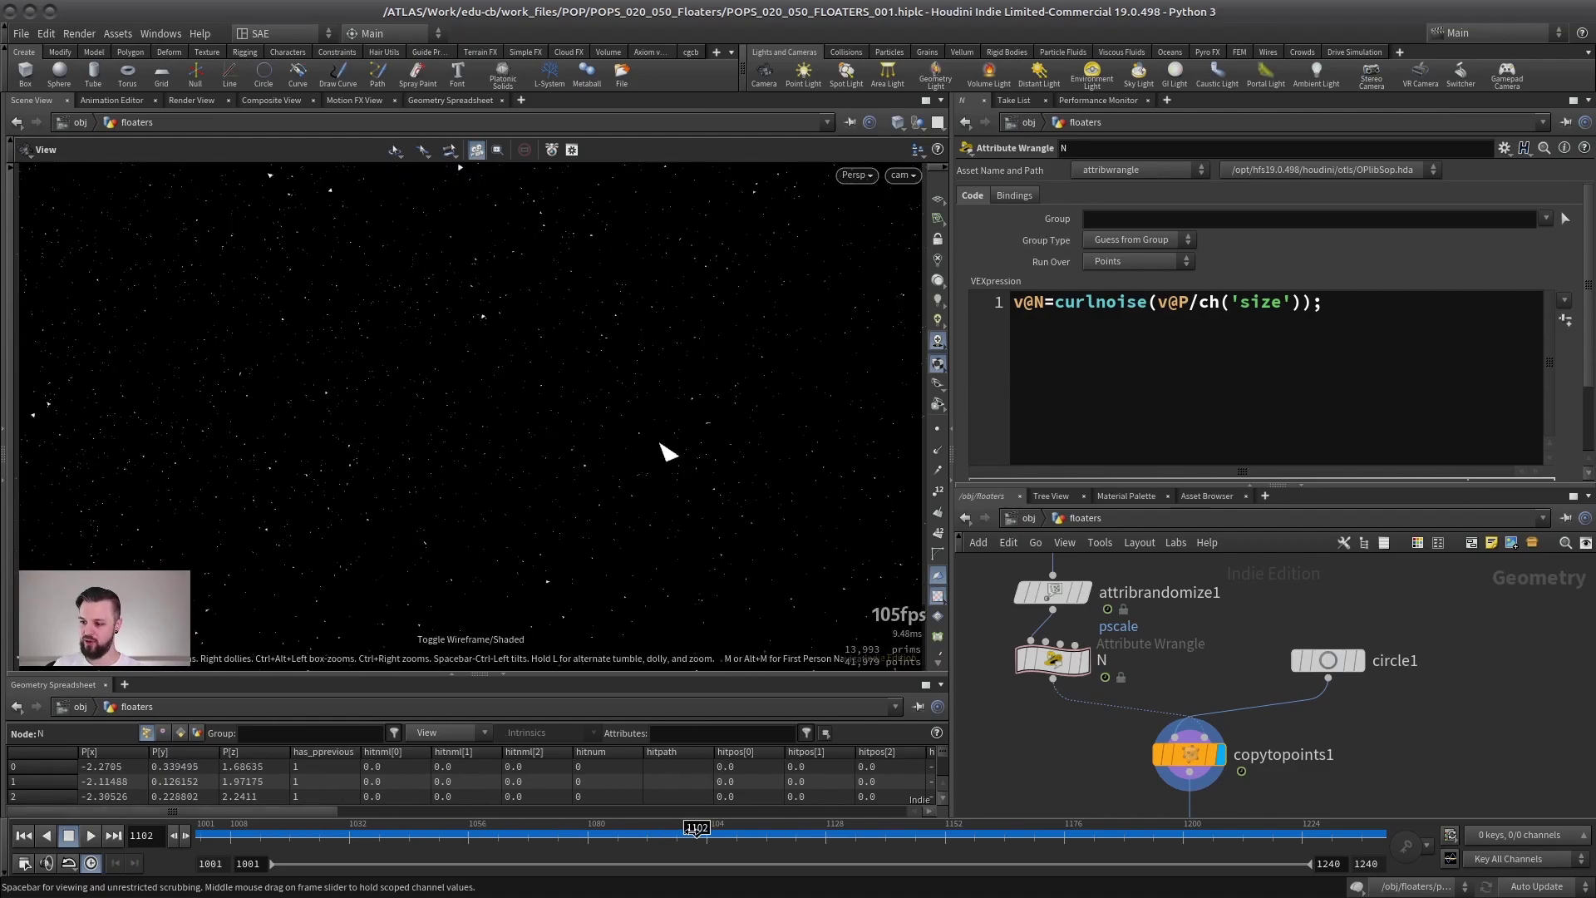
drag(698, 831, 573, 832)
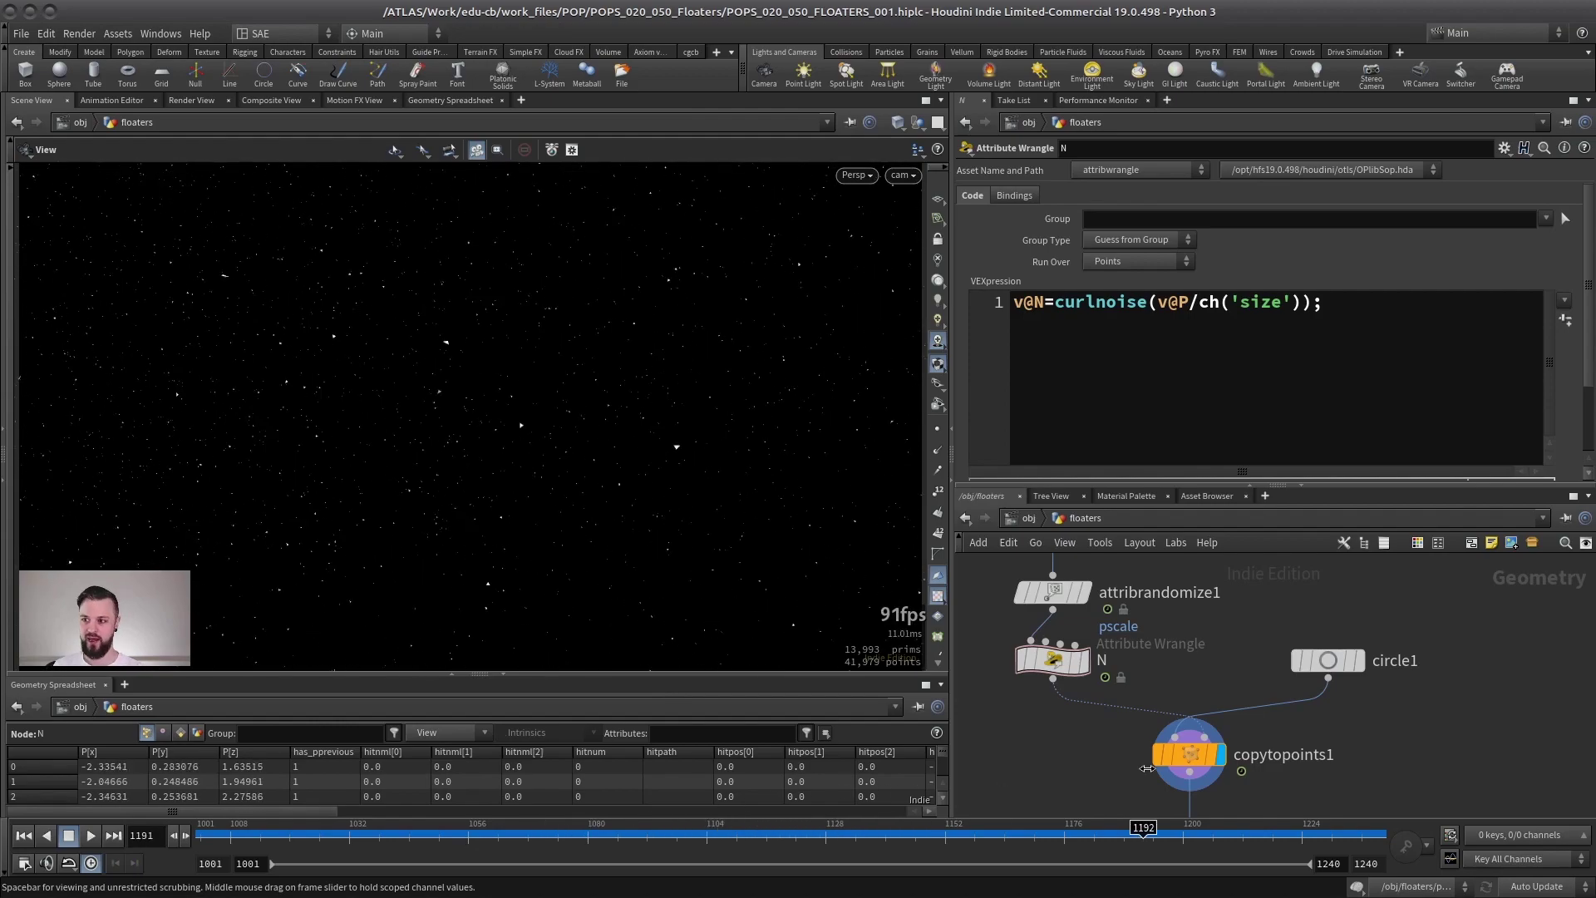
click(23, 836)
click(91, 835)
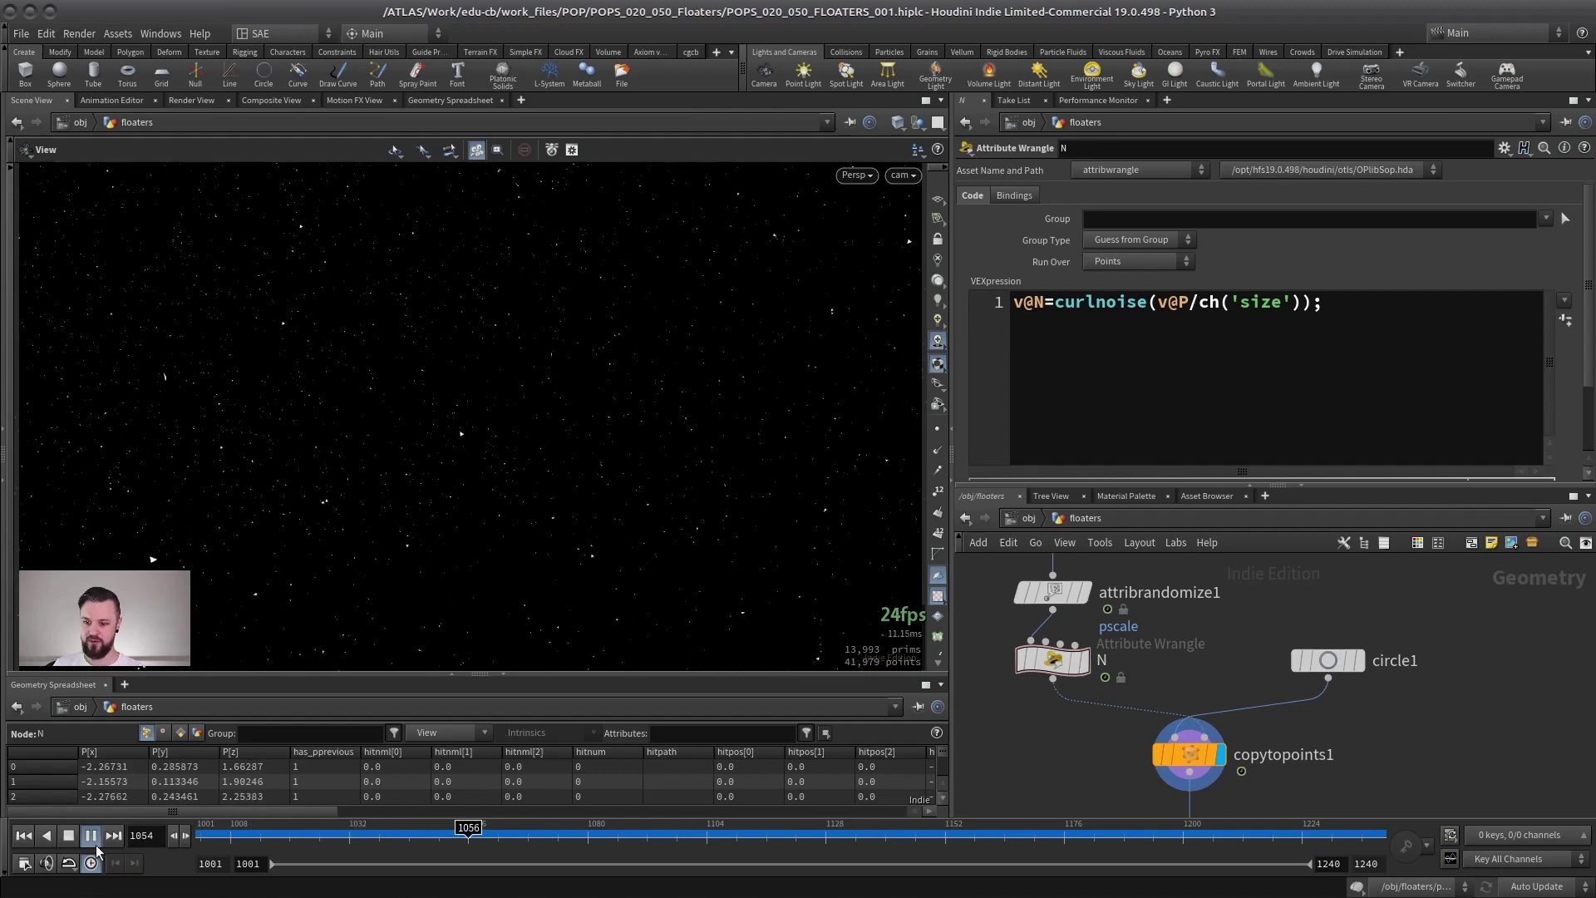
click(68, 835)
Change the Amplitude of popvop1 inside popnet and return to the floaters network
middle_drag(1187, 574, 1217, 677)
double_click(1081, 594)
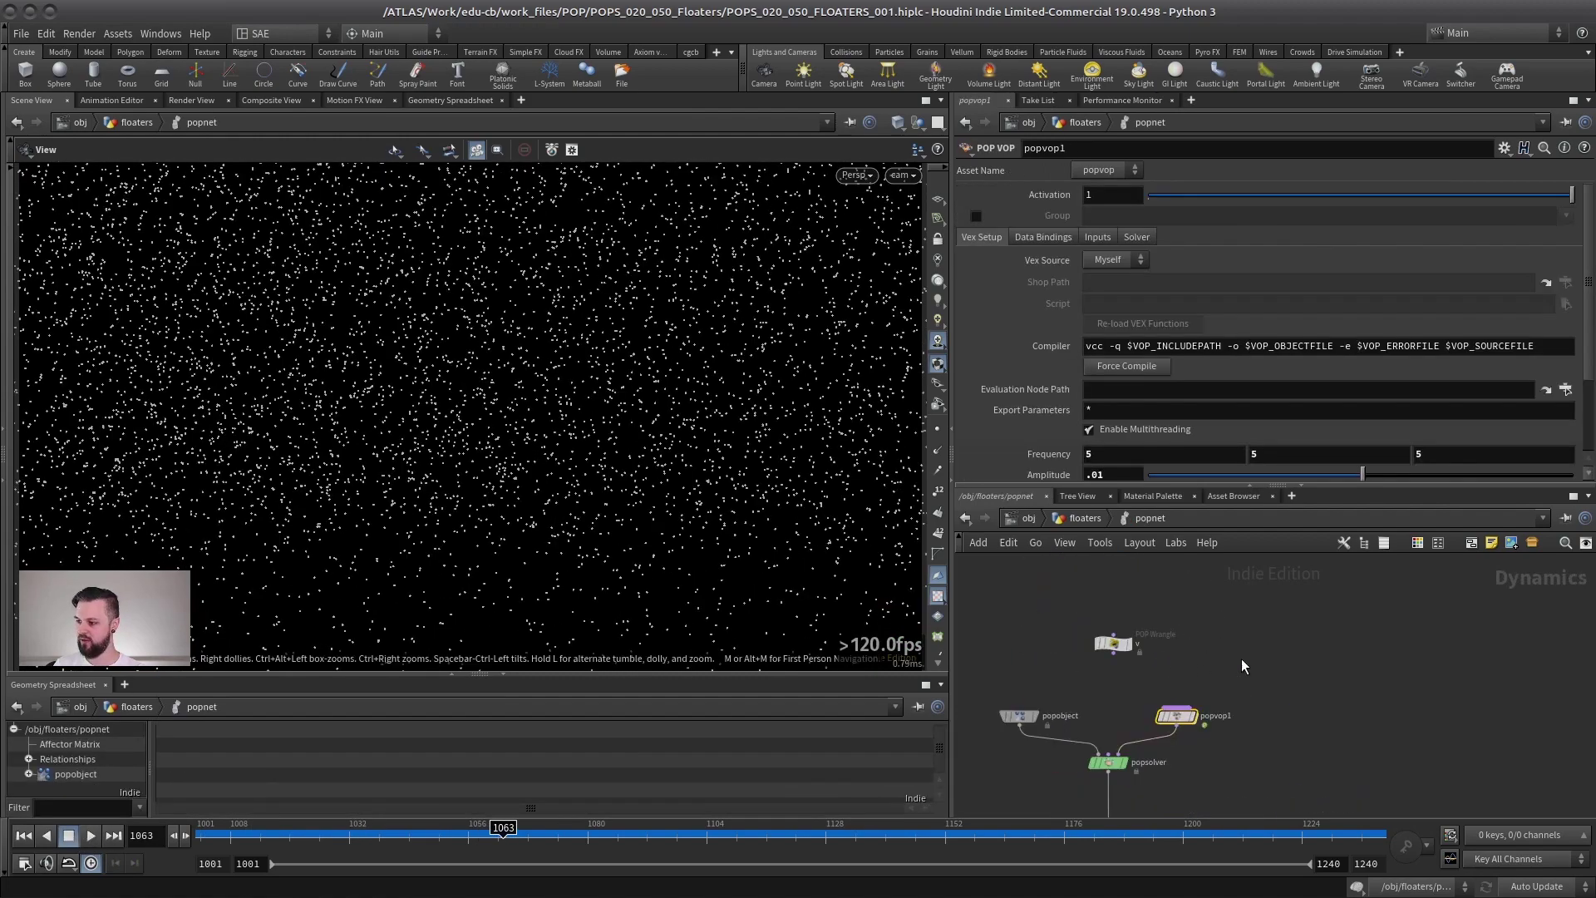
click(1132, 474)
key(BackSpace)
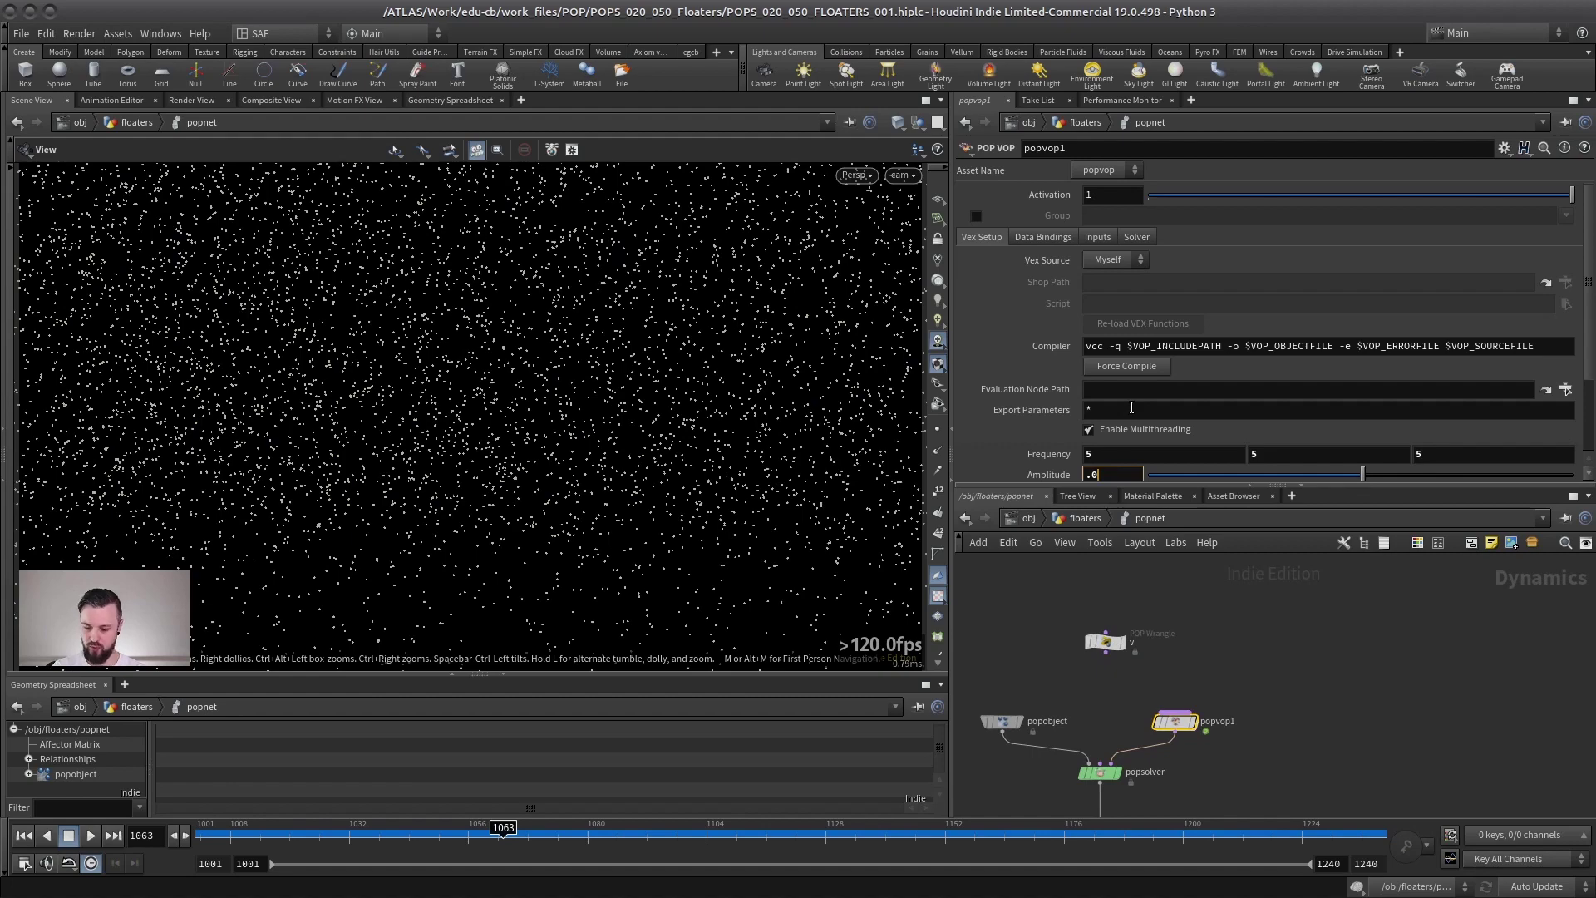
key(Return)
key(u)
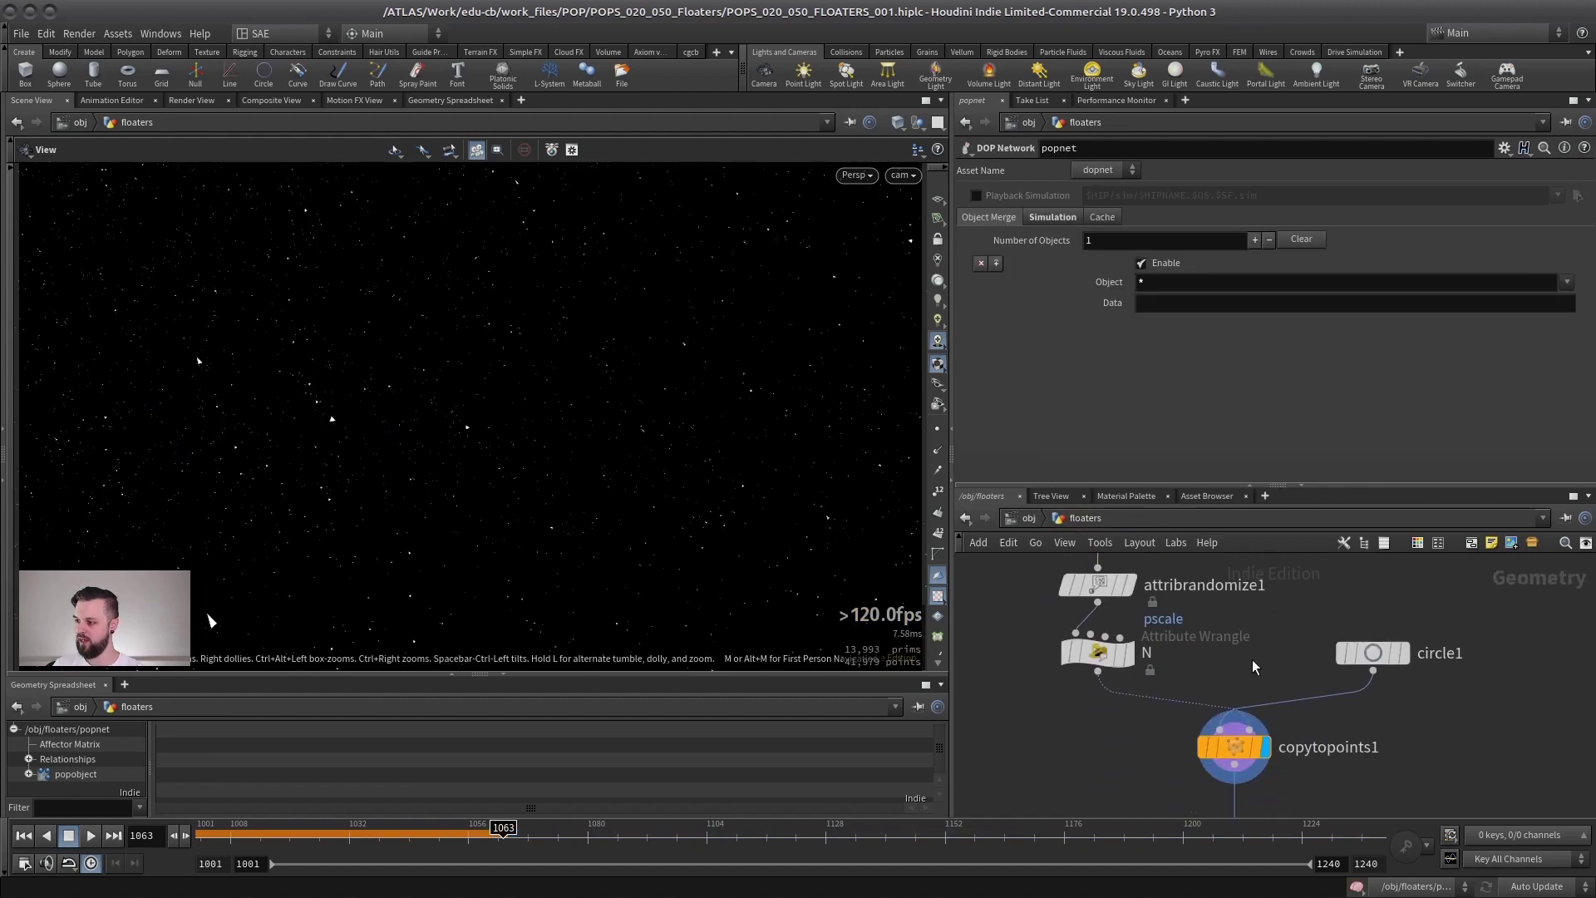
Set the Size of the N wrangle to 0.1
click(1039, 653)
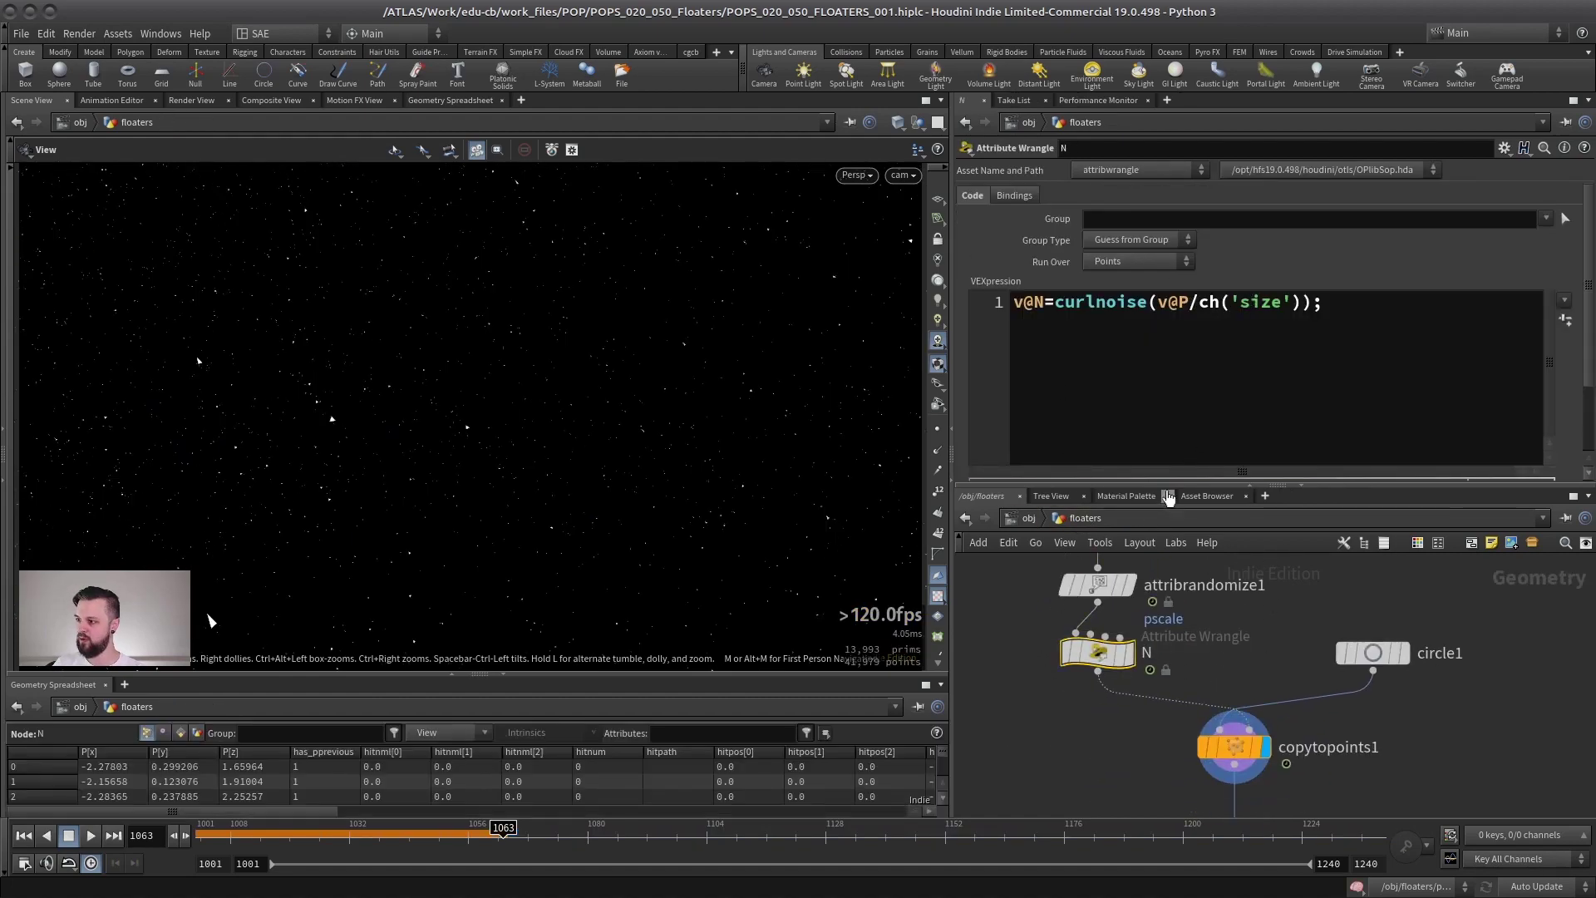
drag(1278, 486, 1278, 668)
double_click(1101, 565)
text(0.1)
key(Return)
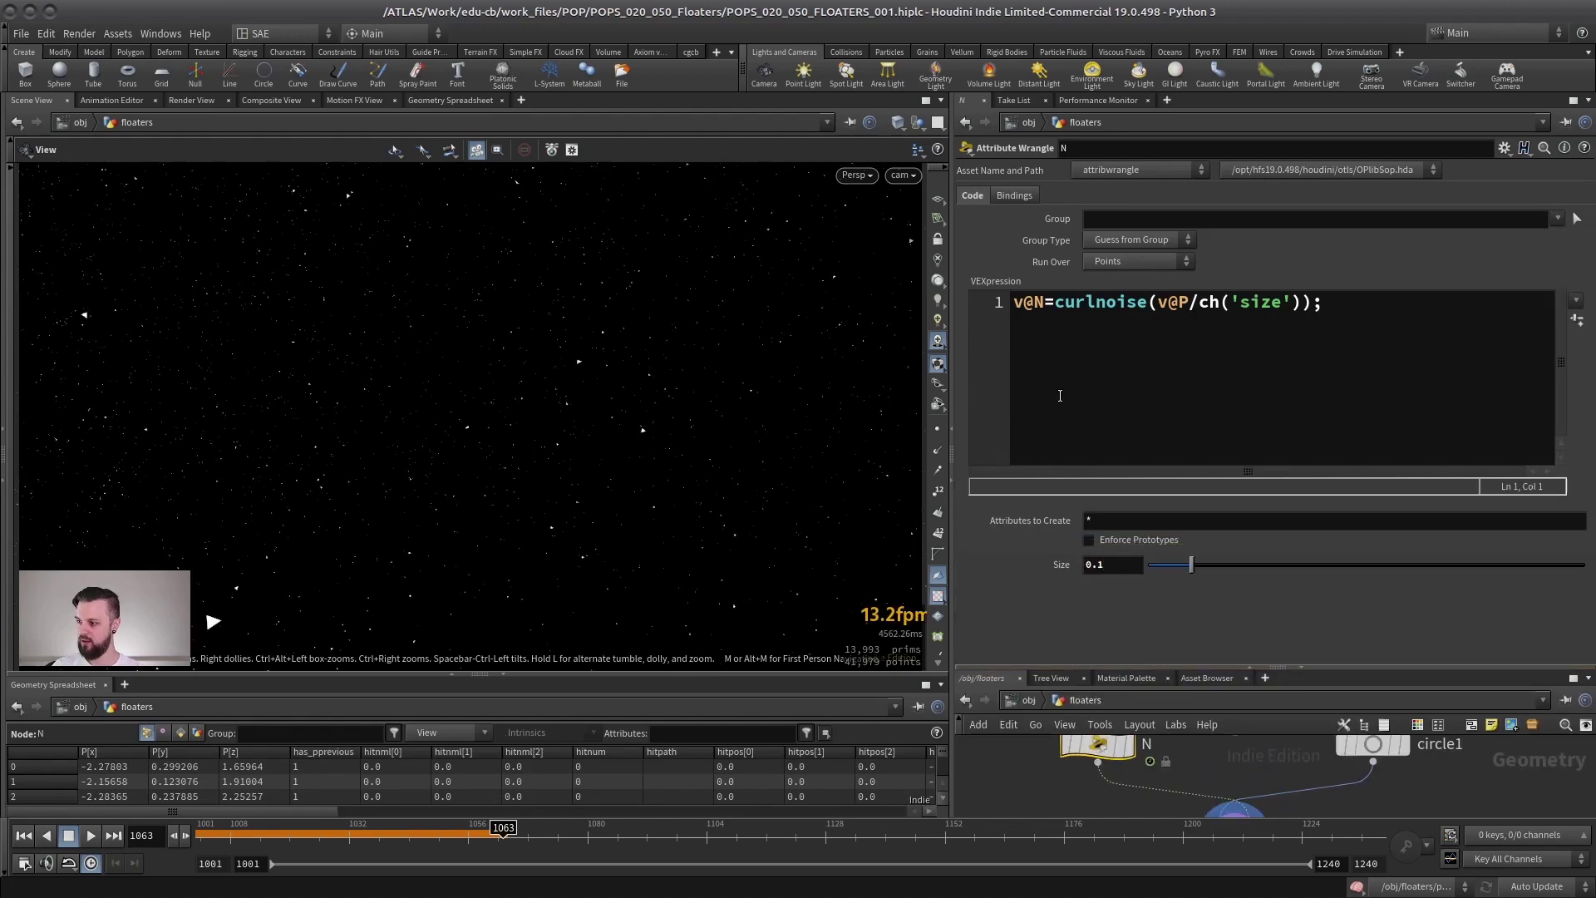
Play the animation from the first frame, stop it partway through, and render the scene in the render view
click(24, 836)
click(90, 835)
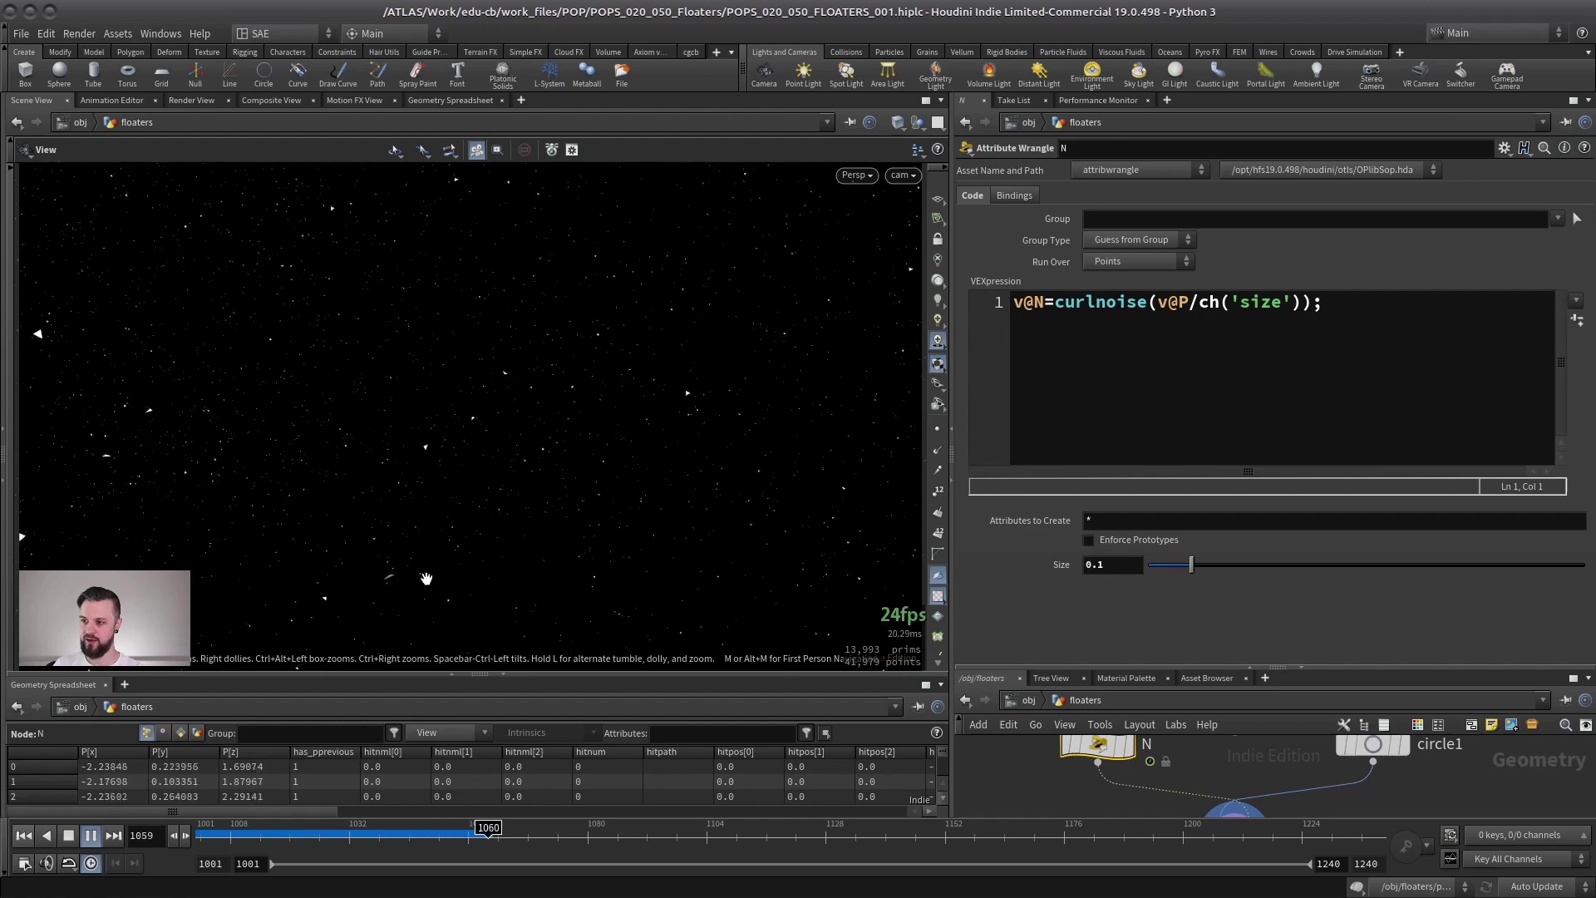
click(68, 836)
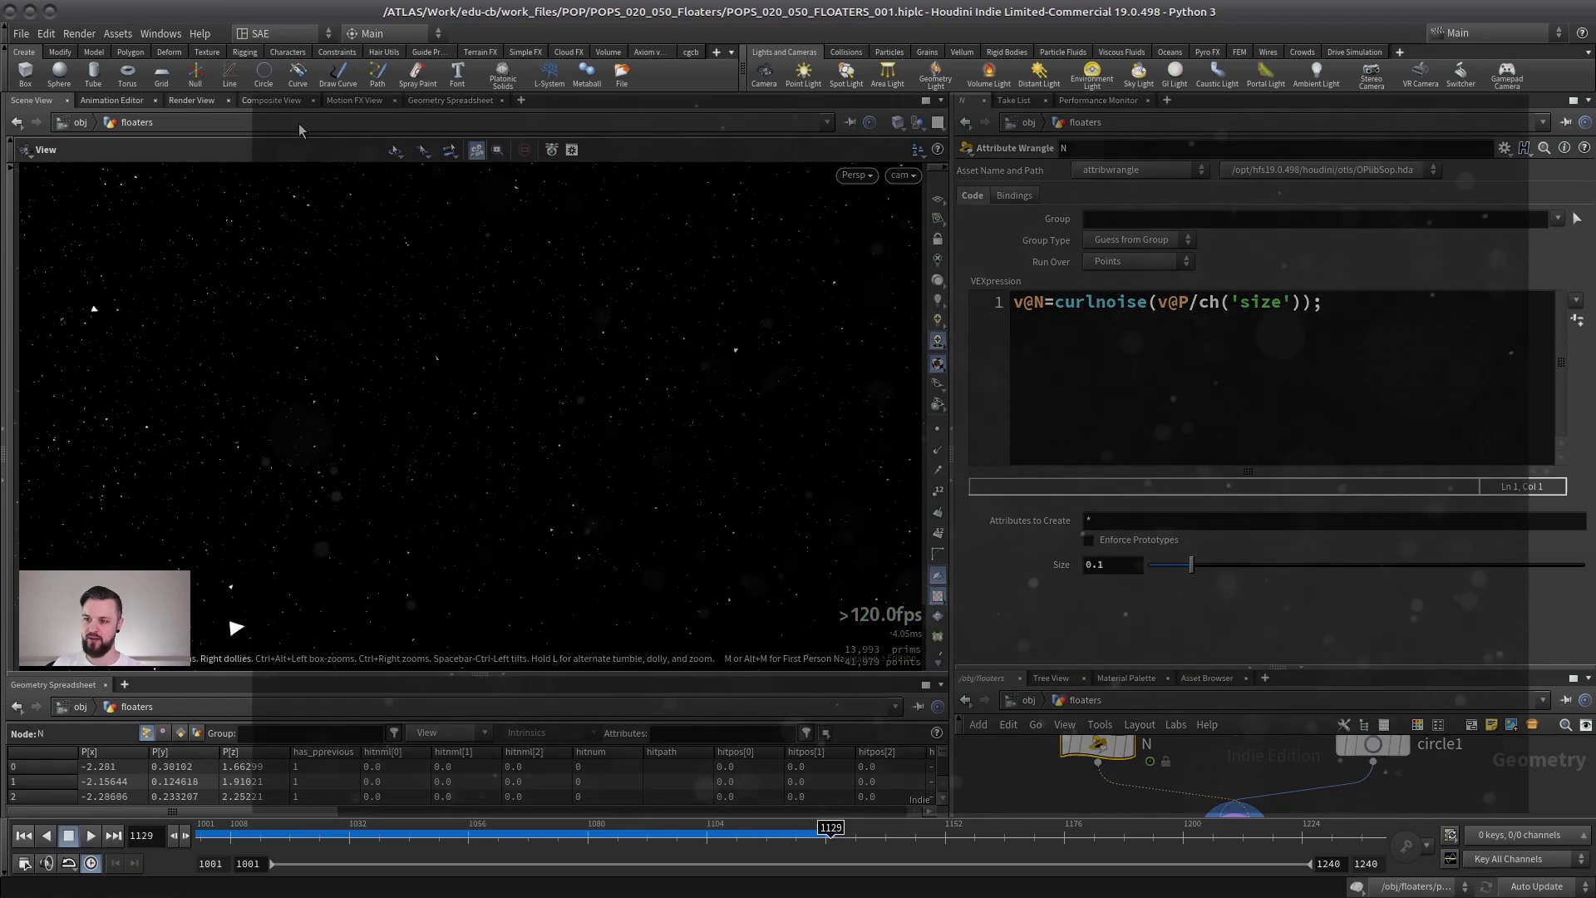
click(191, 100)
click(47, 122)
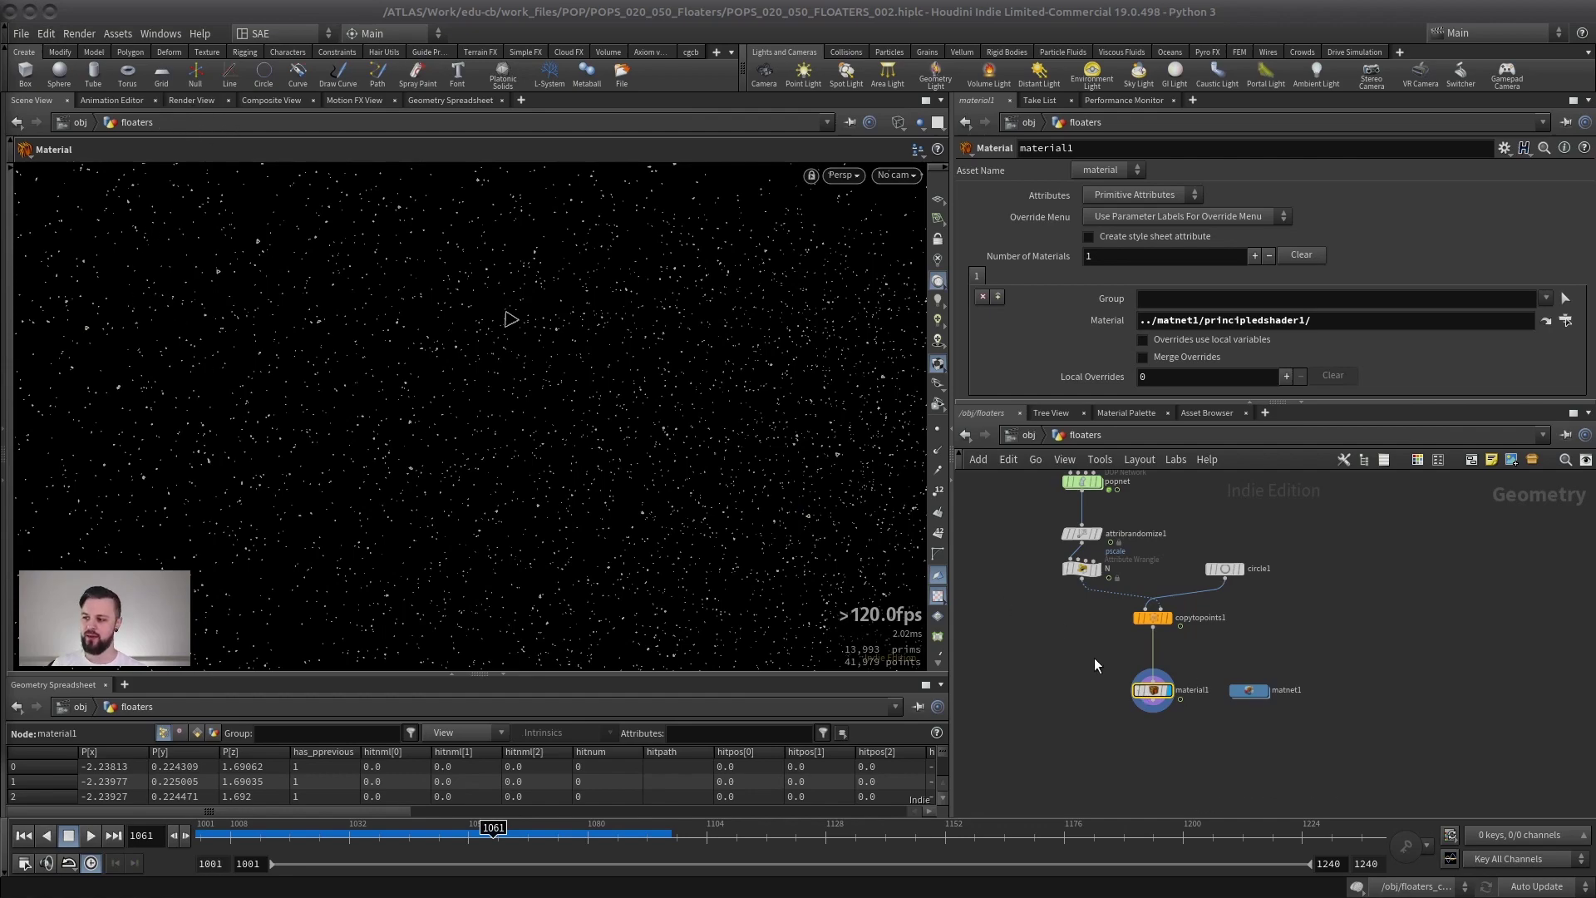
Open the floaters_complex network and display the attribcreate1 shape, framed in the viewport with shading
middle_drag(1094, 661, 1102, 705)
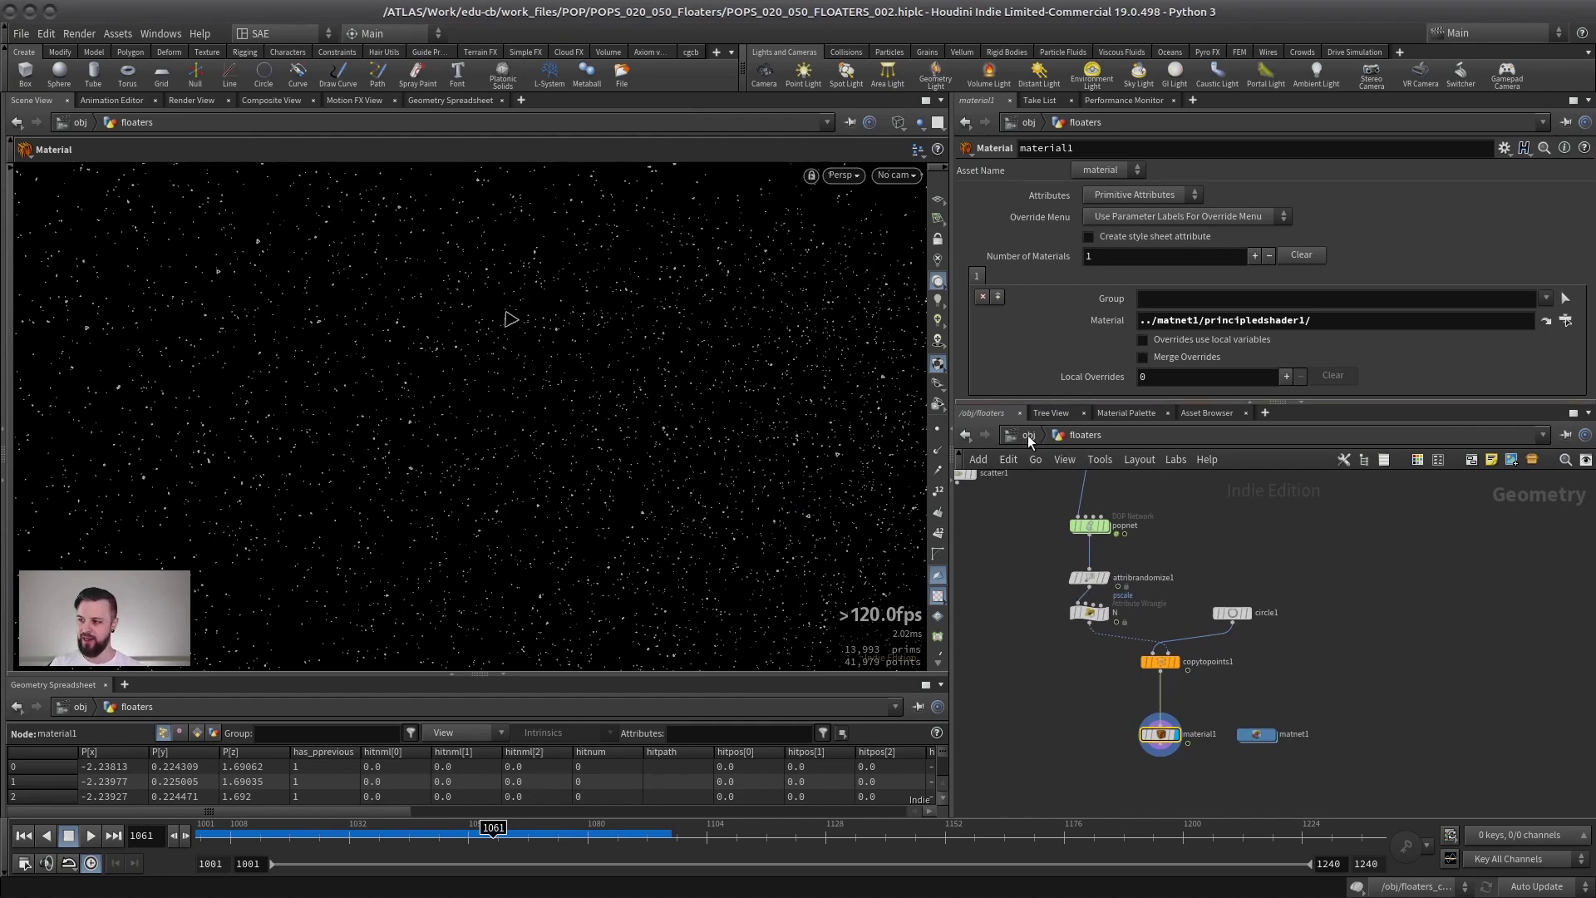
click(1027, 435)
double_click(1154, 630)
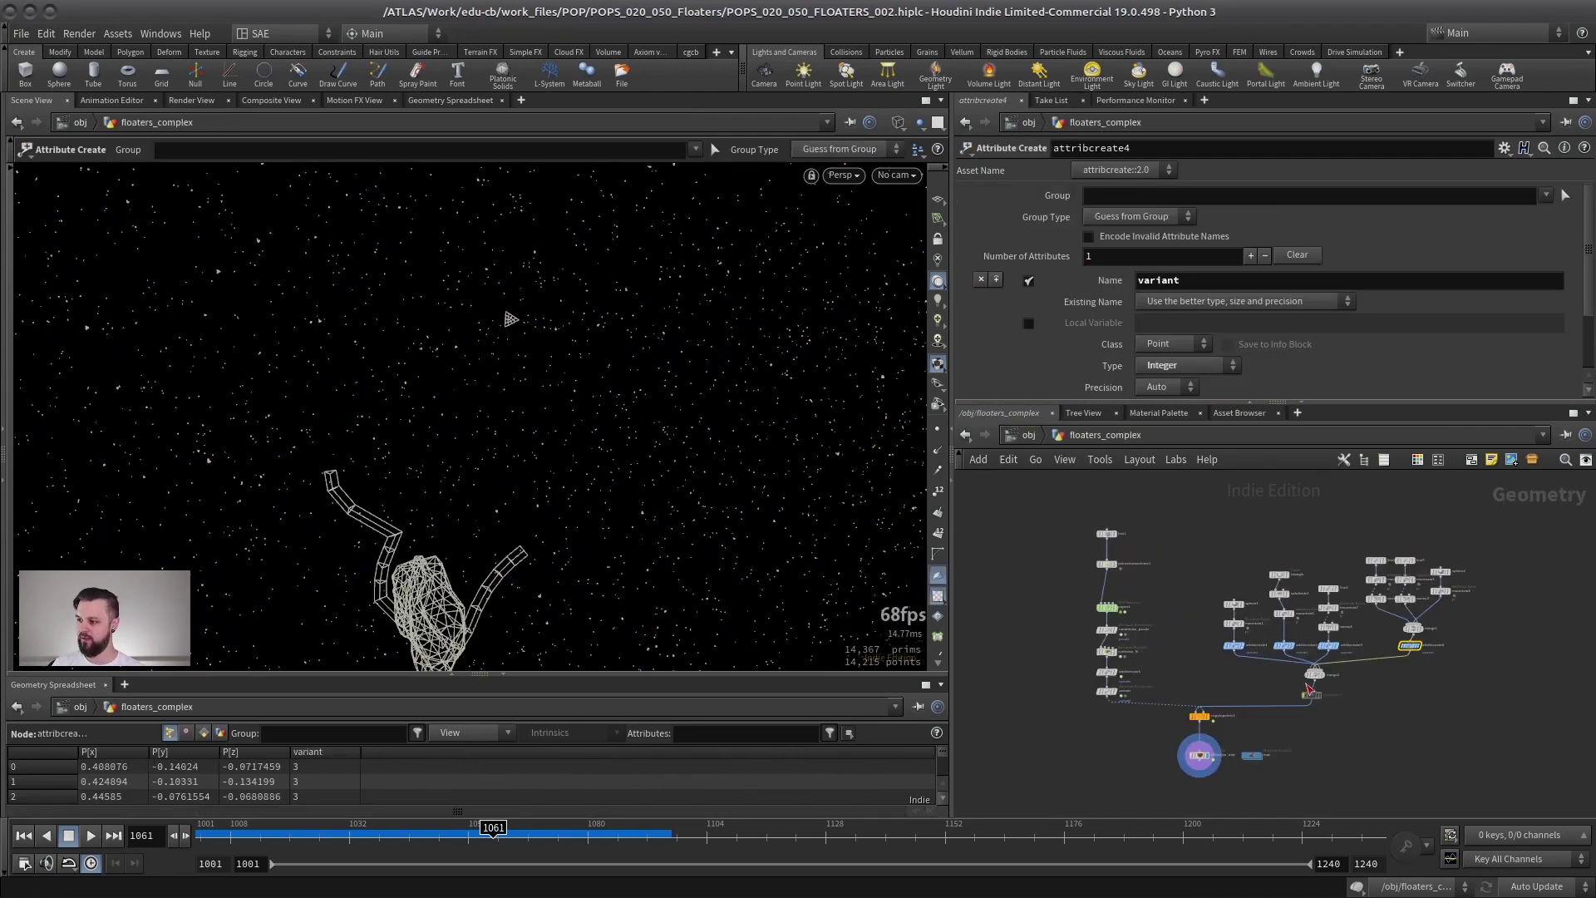
scroll(1117, 561, up, 3)
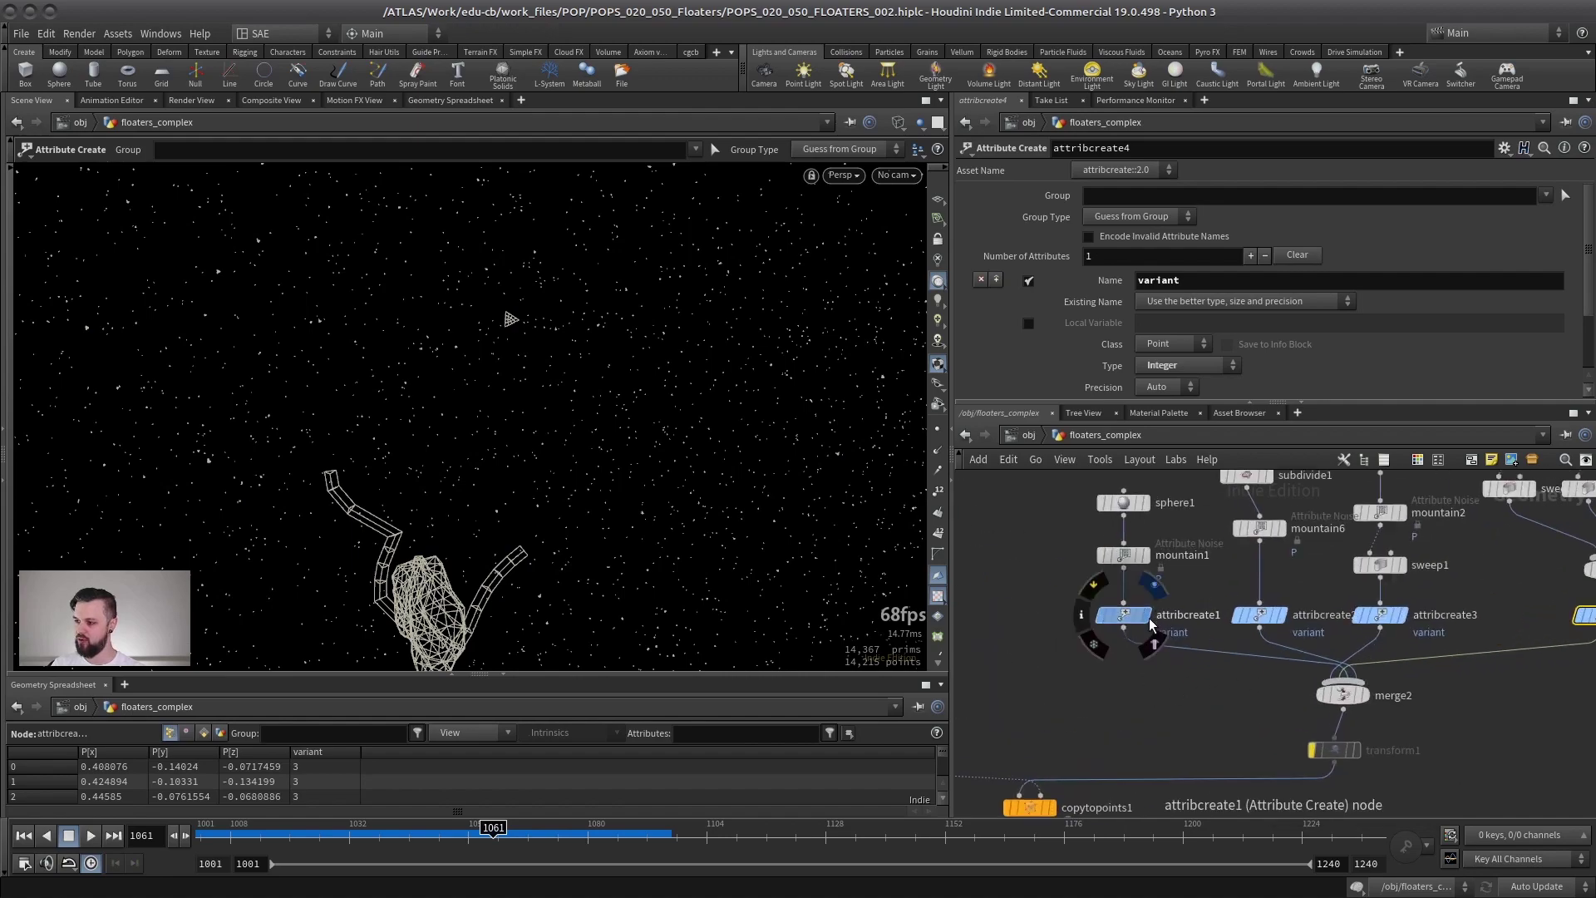
click(1106, 619)
key(Escape)
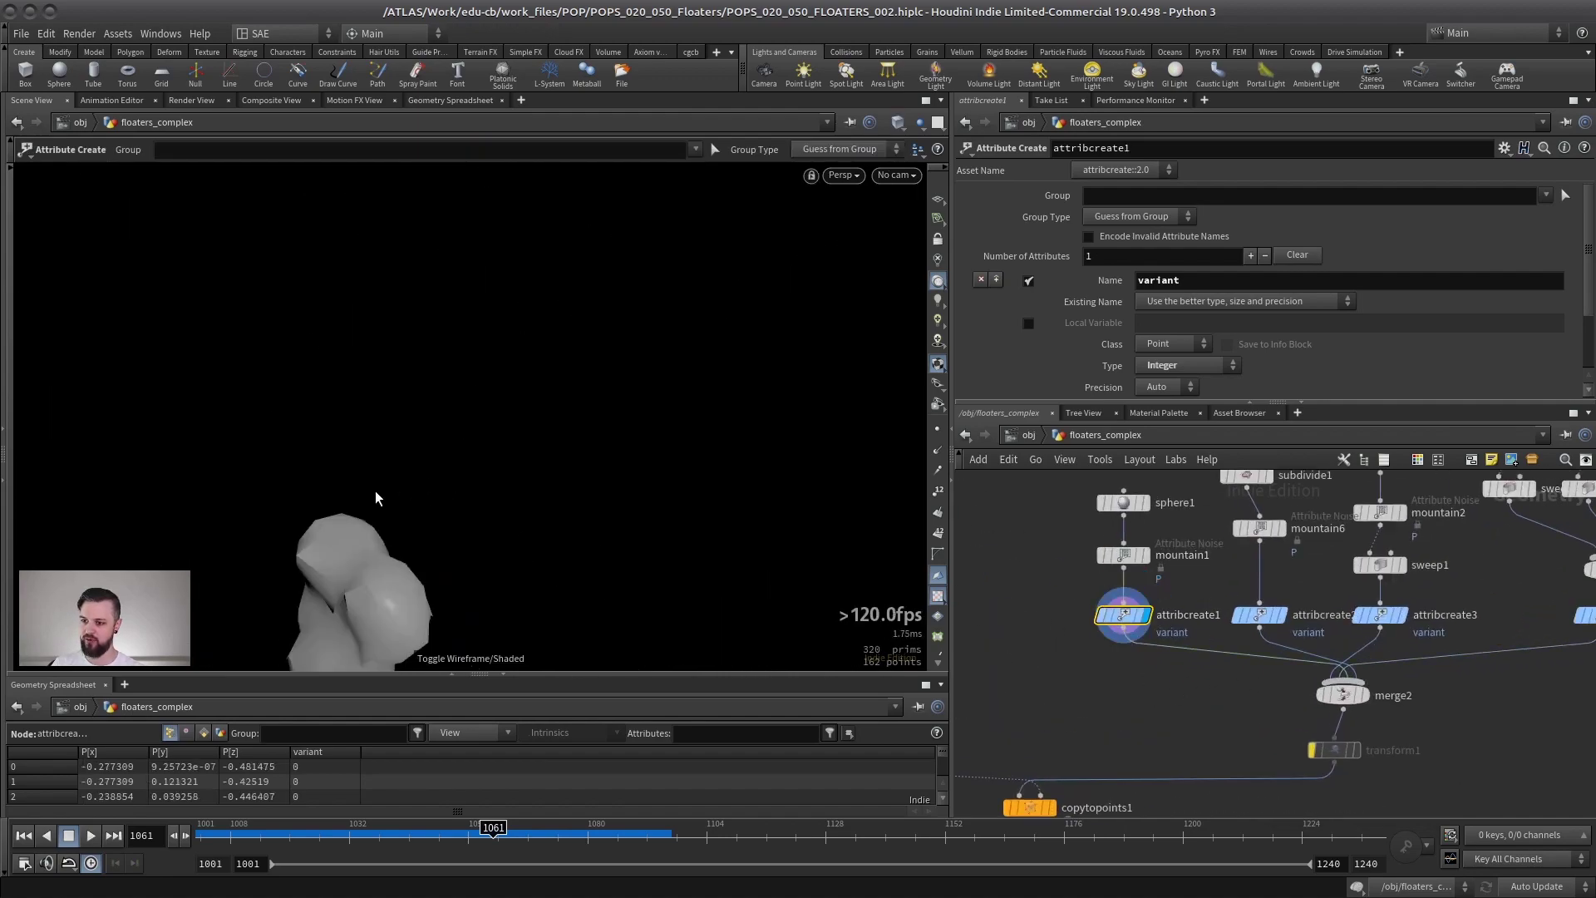
key(space+h)
key(Return)
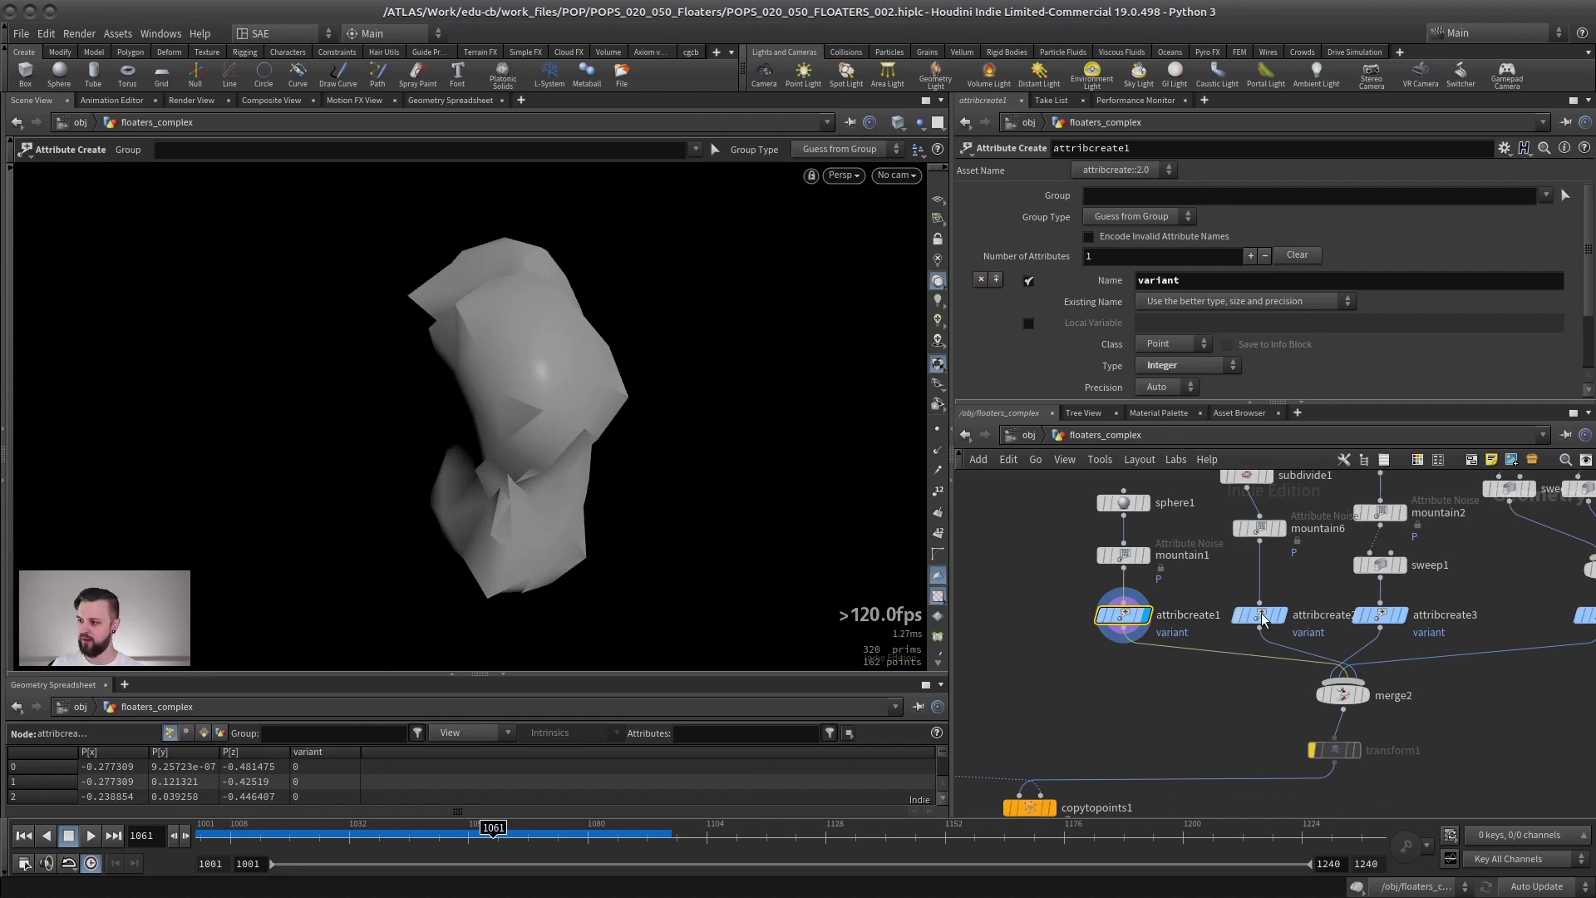
Display the attribcreate2 shape and frame it in the viewport to examine its wireframe
click(1261, 616)
key(Escape)
key(space+h)
key(w)
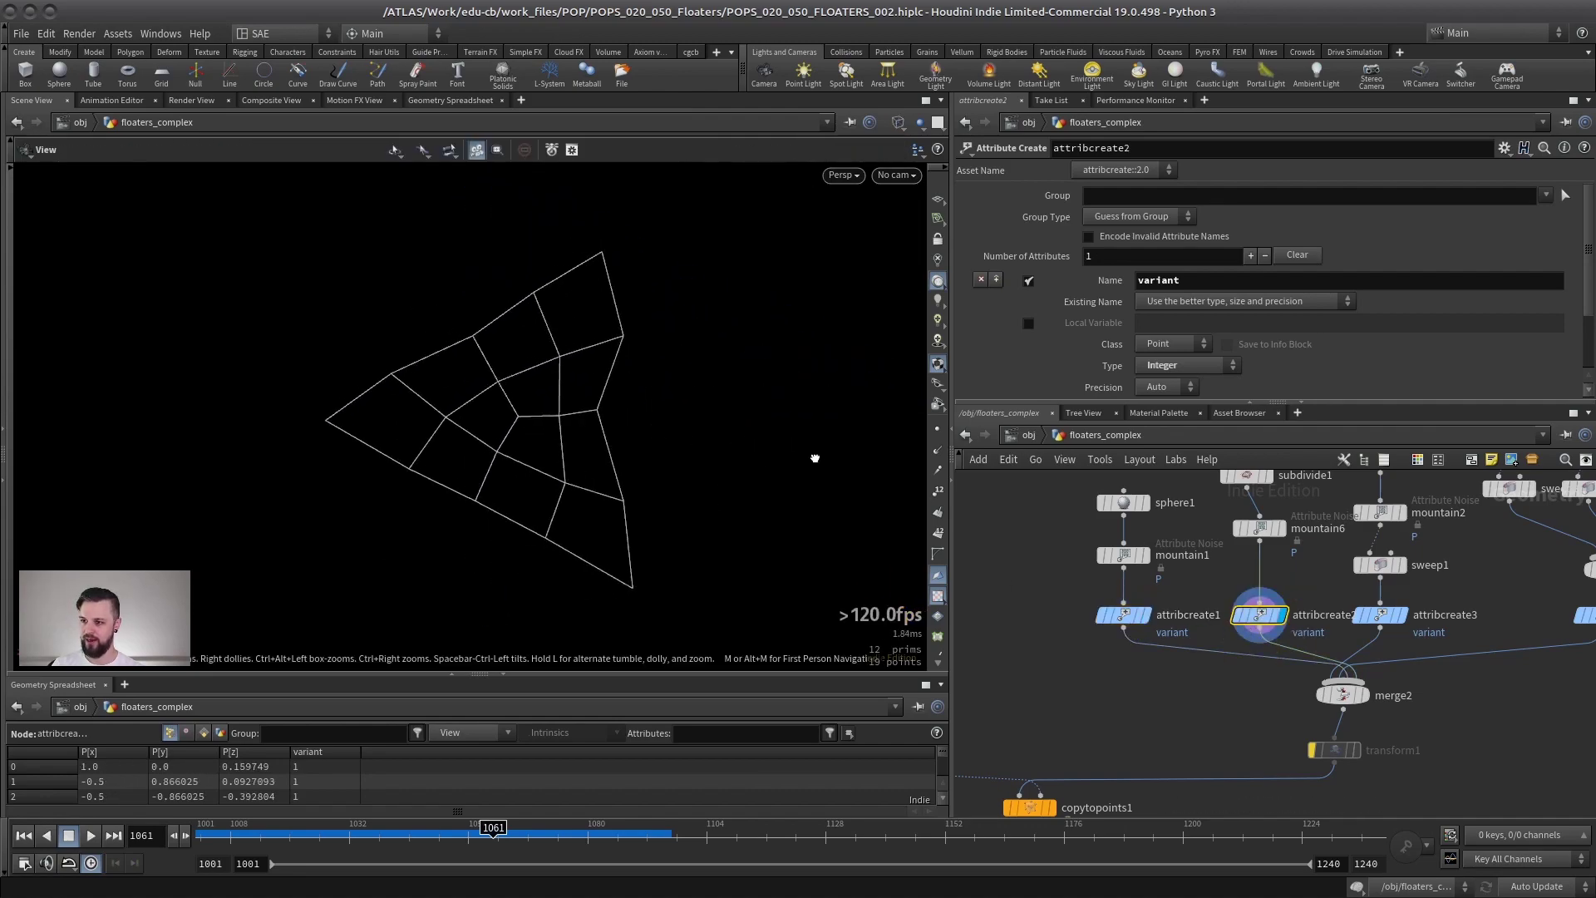
key(Return)
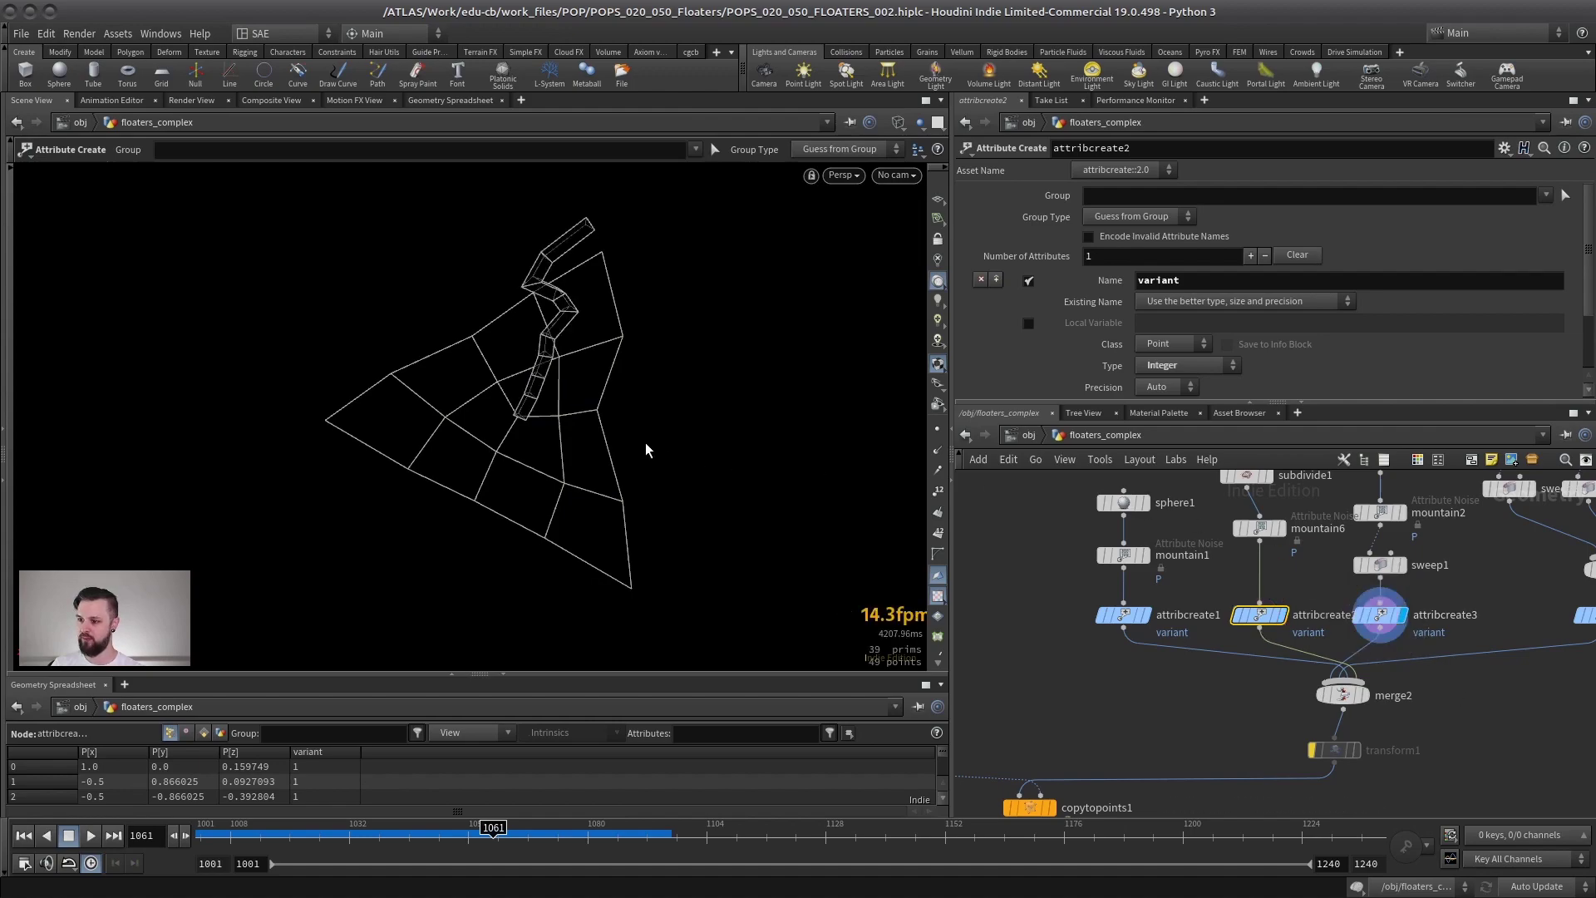
Display the swept-line shape of attribcreate3 and examine it in the viewport
click(1381, 616)
key(Escape)
mouse_move(392, 374)
mouse_down()
mouse_move(552, 417)
mouse_move(578, 403)
mouse_up()
key(Return)
Display the merged shape of attribcreate4 and orbit around it to examine its form
middle_drag(1480, 616, 1187, 651)
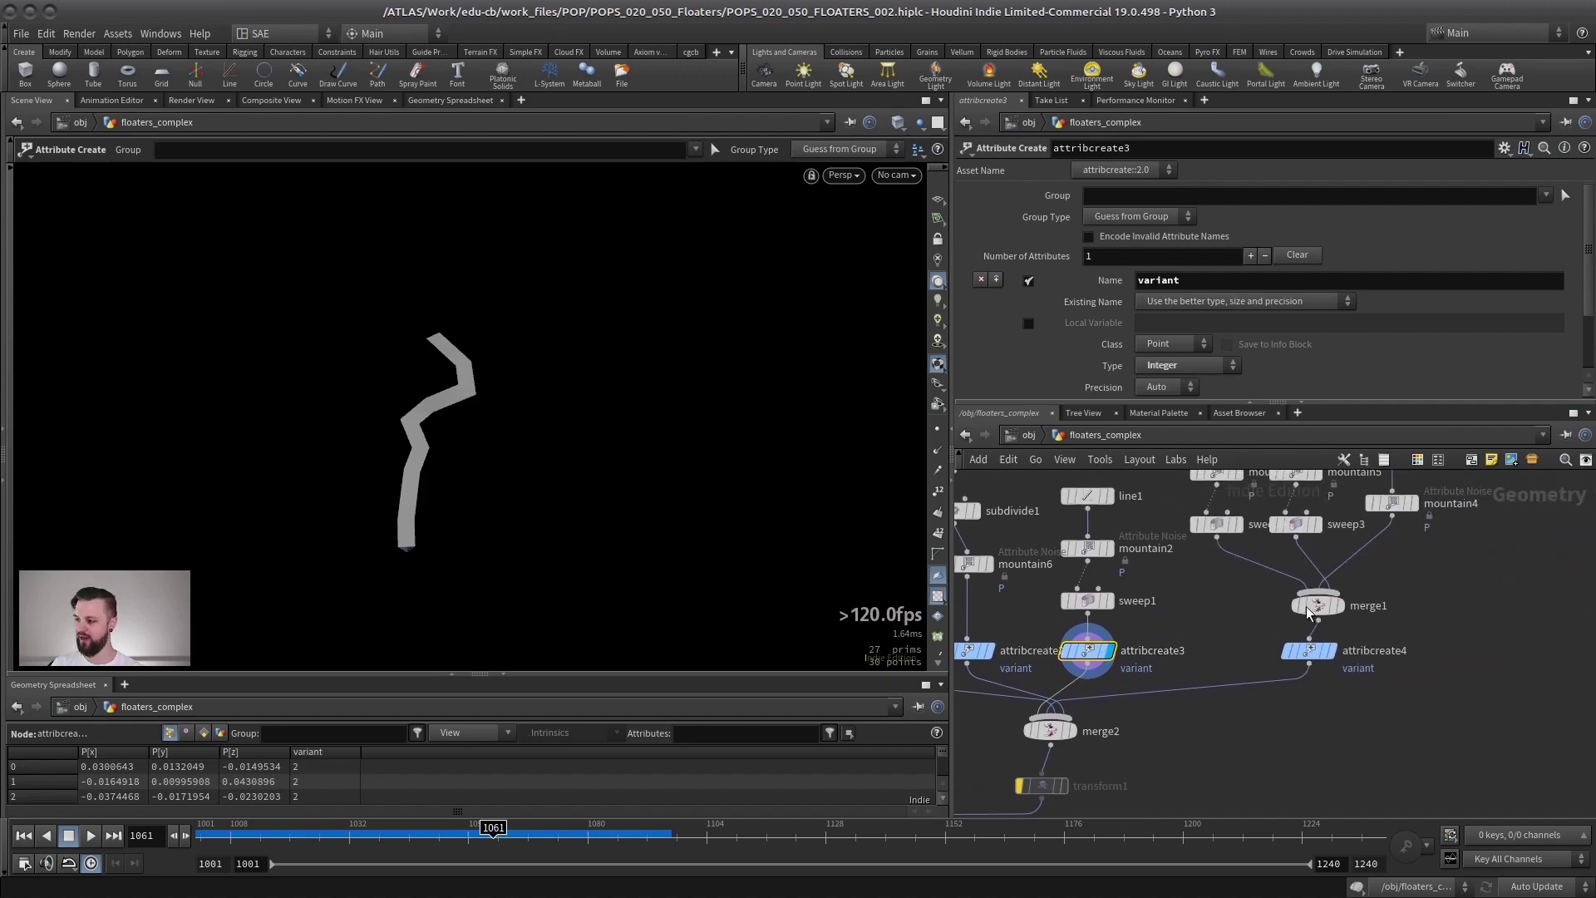
click(1330, 650)
key(Escape)
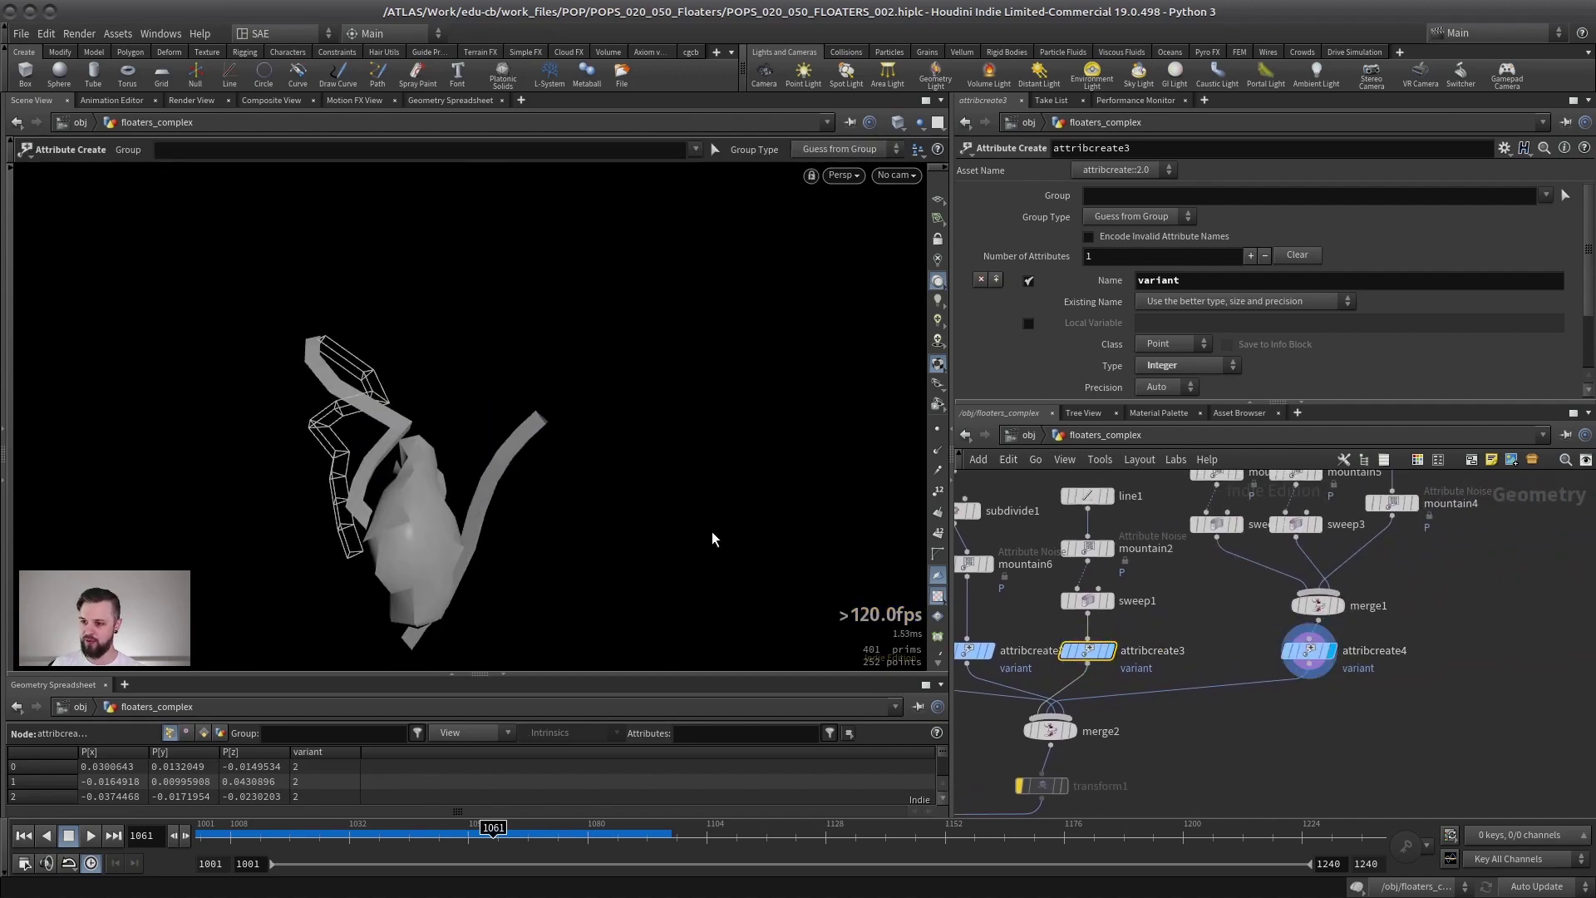
mouse_move(713, 534)
mouse_down()
mouse_move(228, 435)
mouse_move(249, 440)
mouse_up()
key(Return)
Display copytopoints1 and inspect its settings and those of the variant Attribute Randomize node
middle_drag(1028, 730, 1270, 568)
middle_drag(1035, 699, 1303, 634)
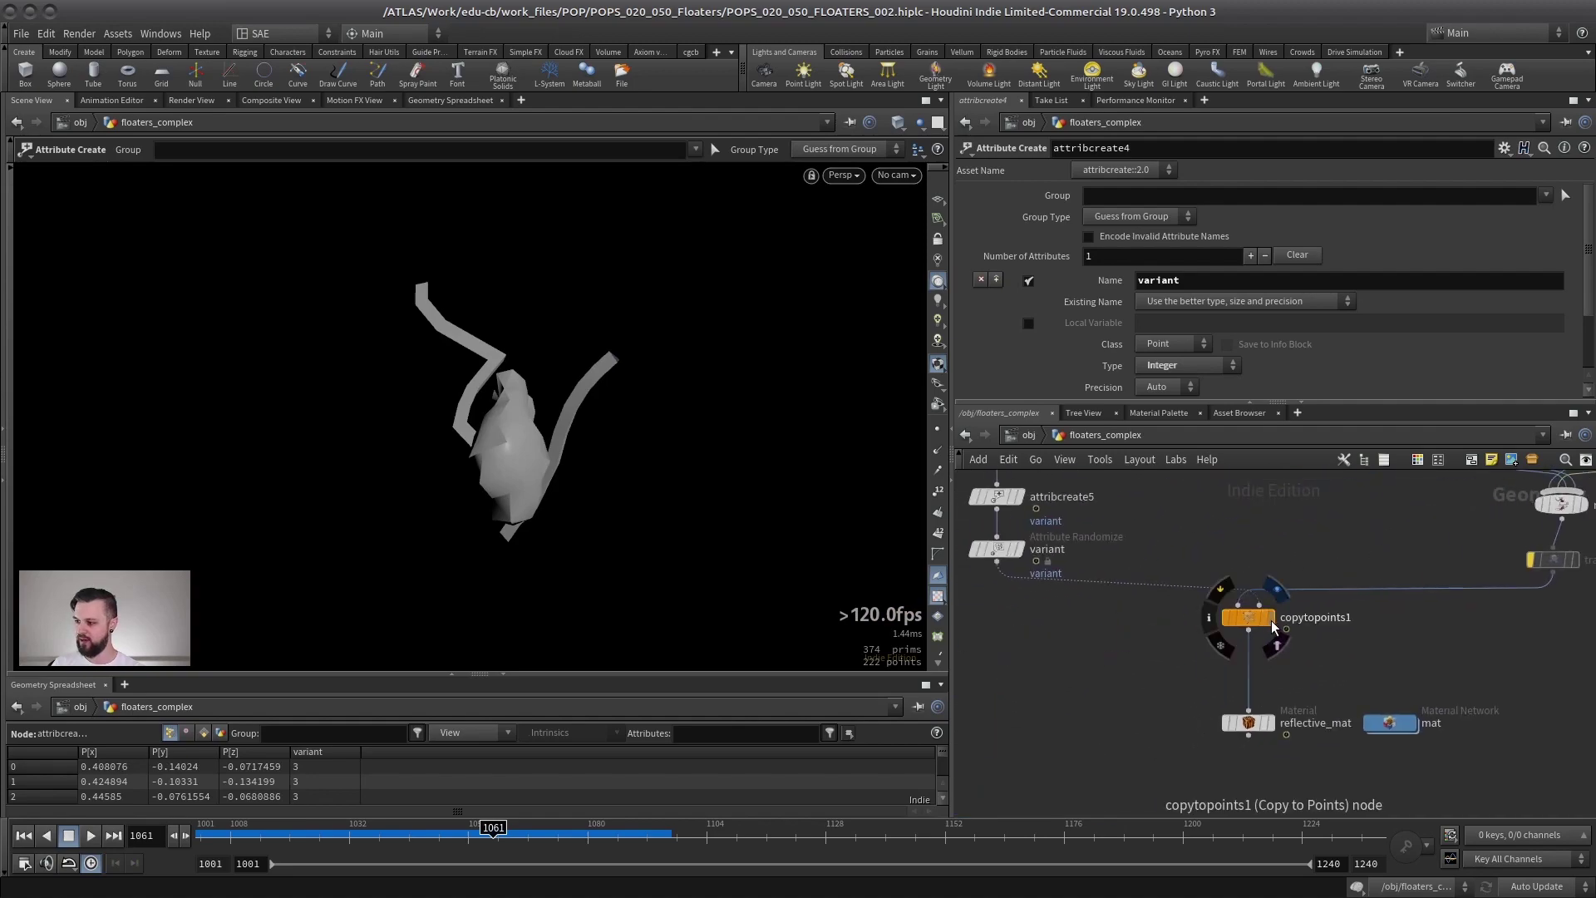
click(1272, 620)
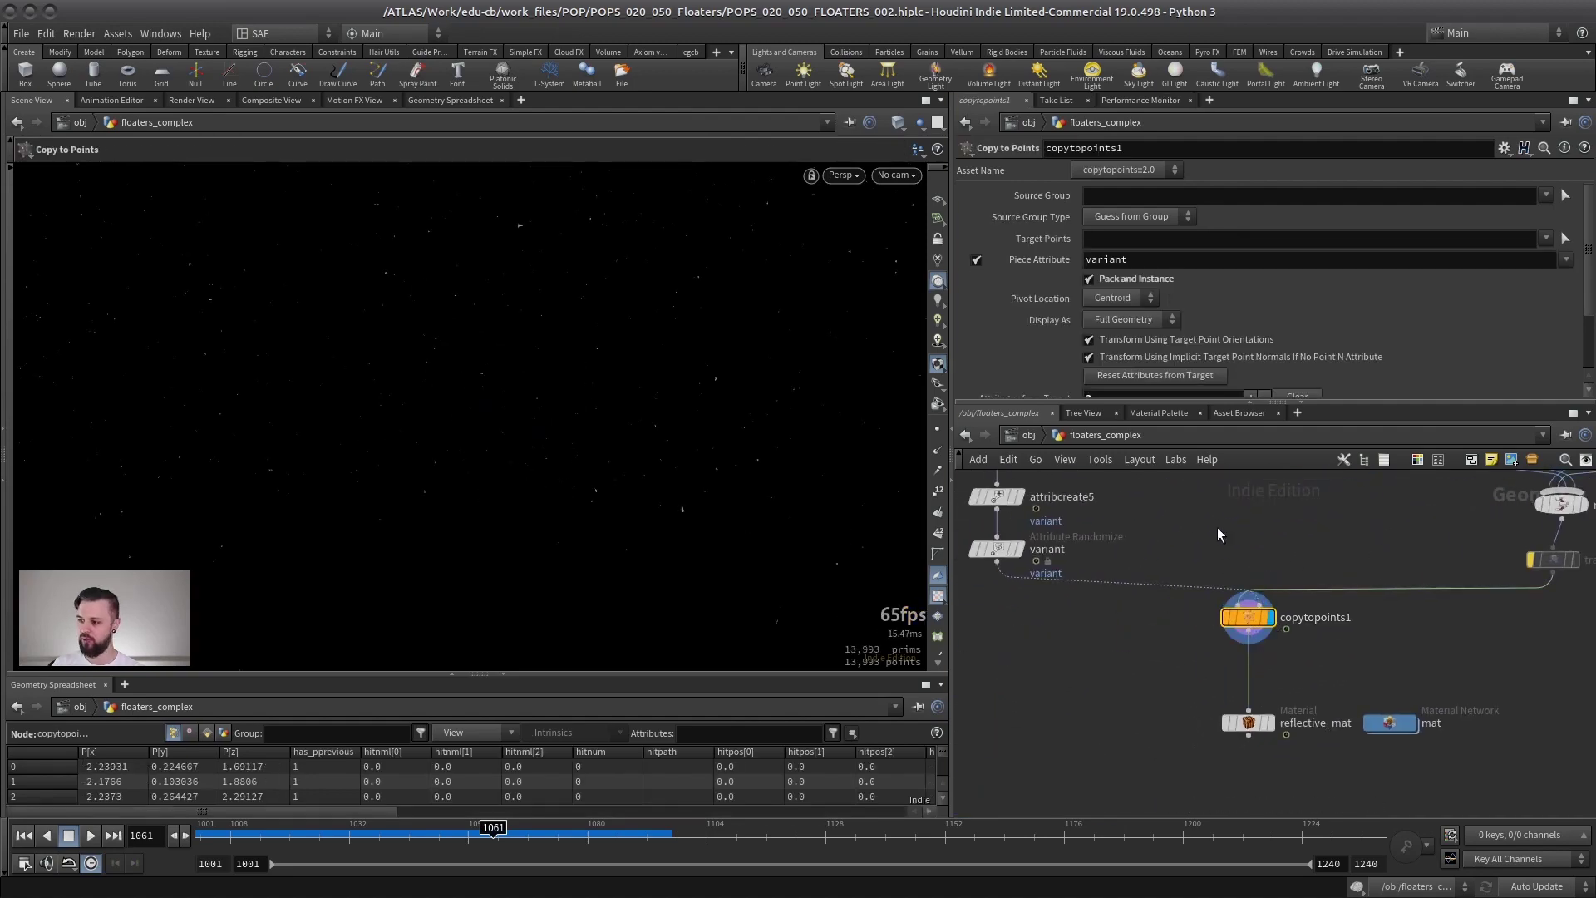
scroll(1205, 582, down, 2)
click(1020, 683)
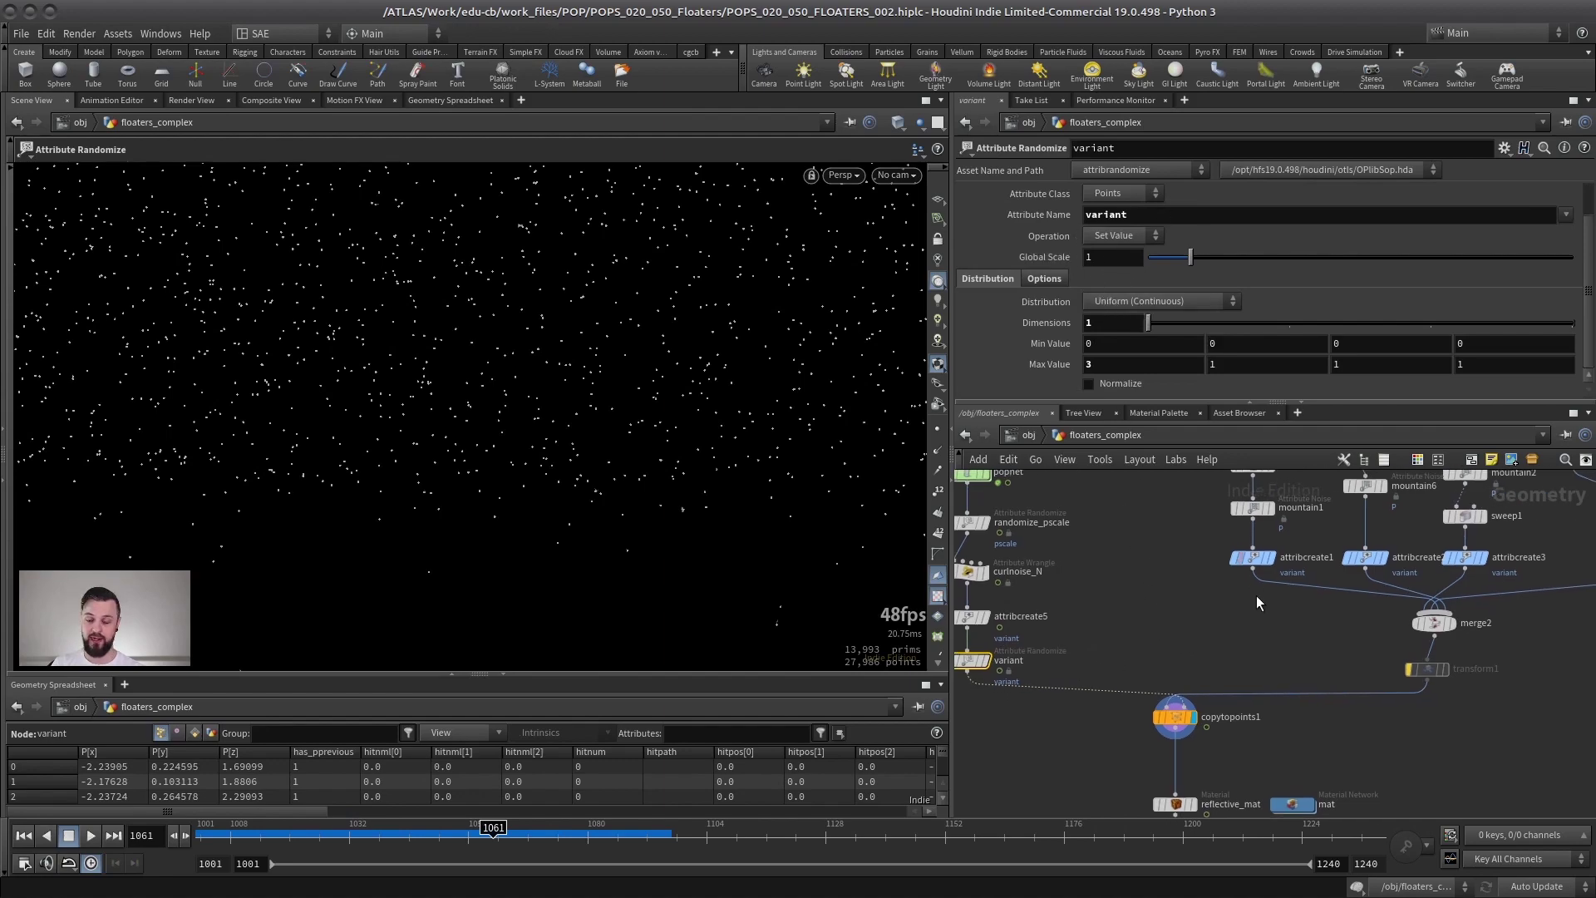
Enable the bypassed transform1 node below merge2 and examine the scaled copies with copytopoints1 selected
middle_drag(1313, 614, 1234, 647)
scroll(1497, 549, down, 2)
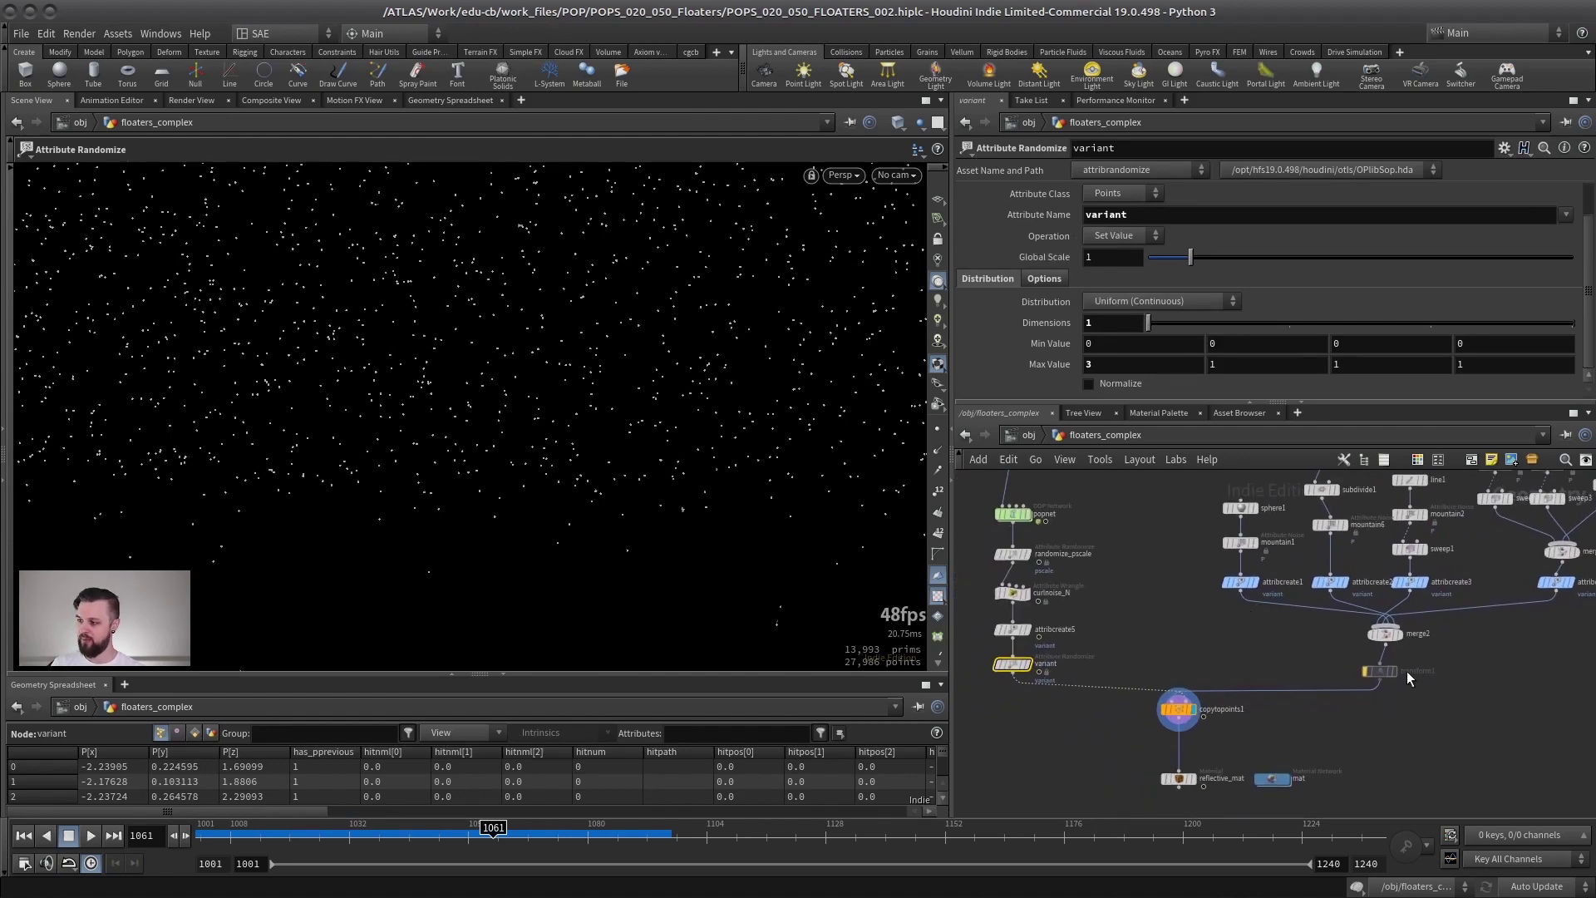
click(1363, 672)
click(1177, 709)
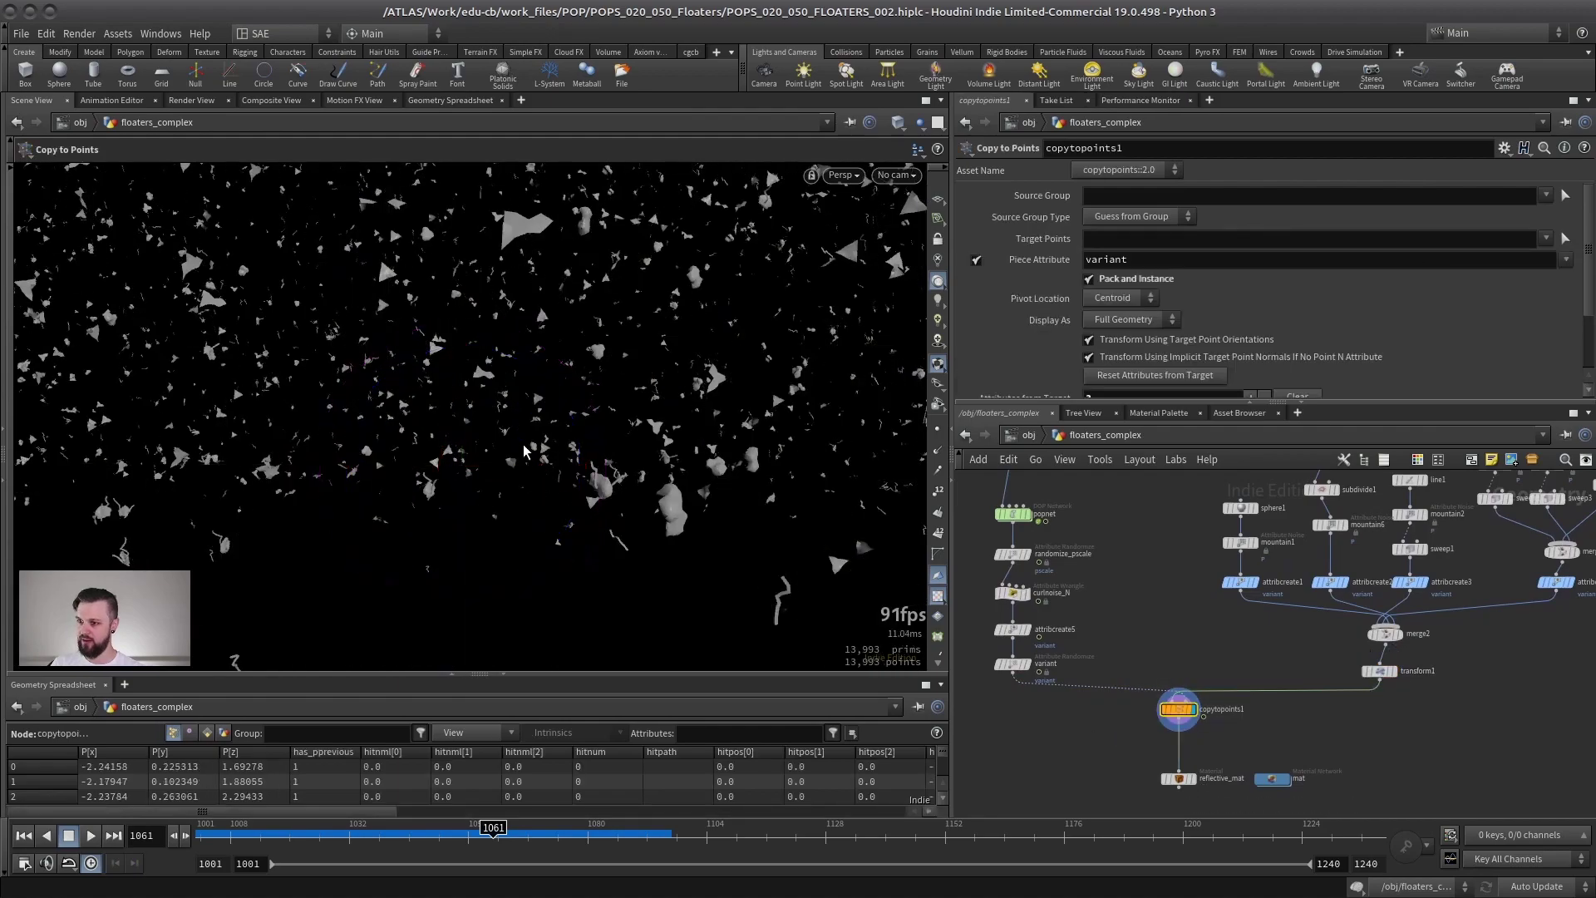
scroll(394, 418, up, 3)
mouse_move(394, 418)
mouse_down()
mouse_move(570, 435)
mouse_move(630, 382)
mouse_move(526, 418)
mouse_move(408, 412)
mouse_up()
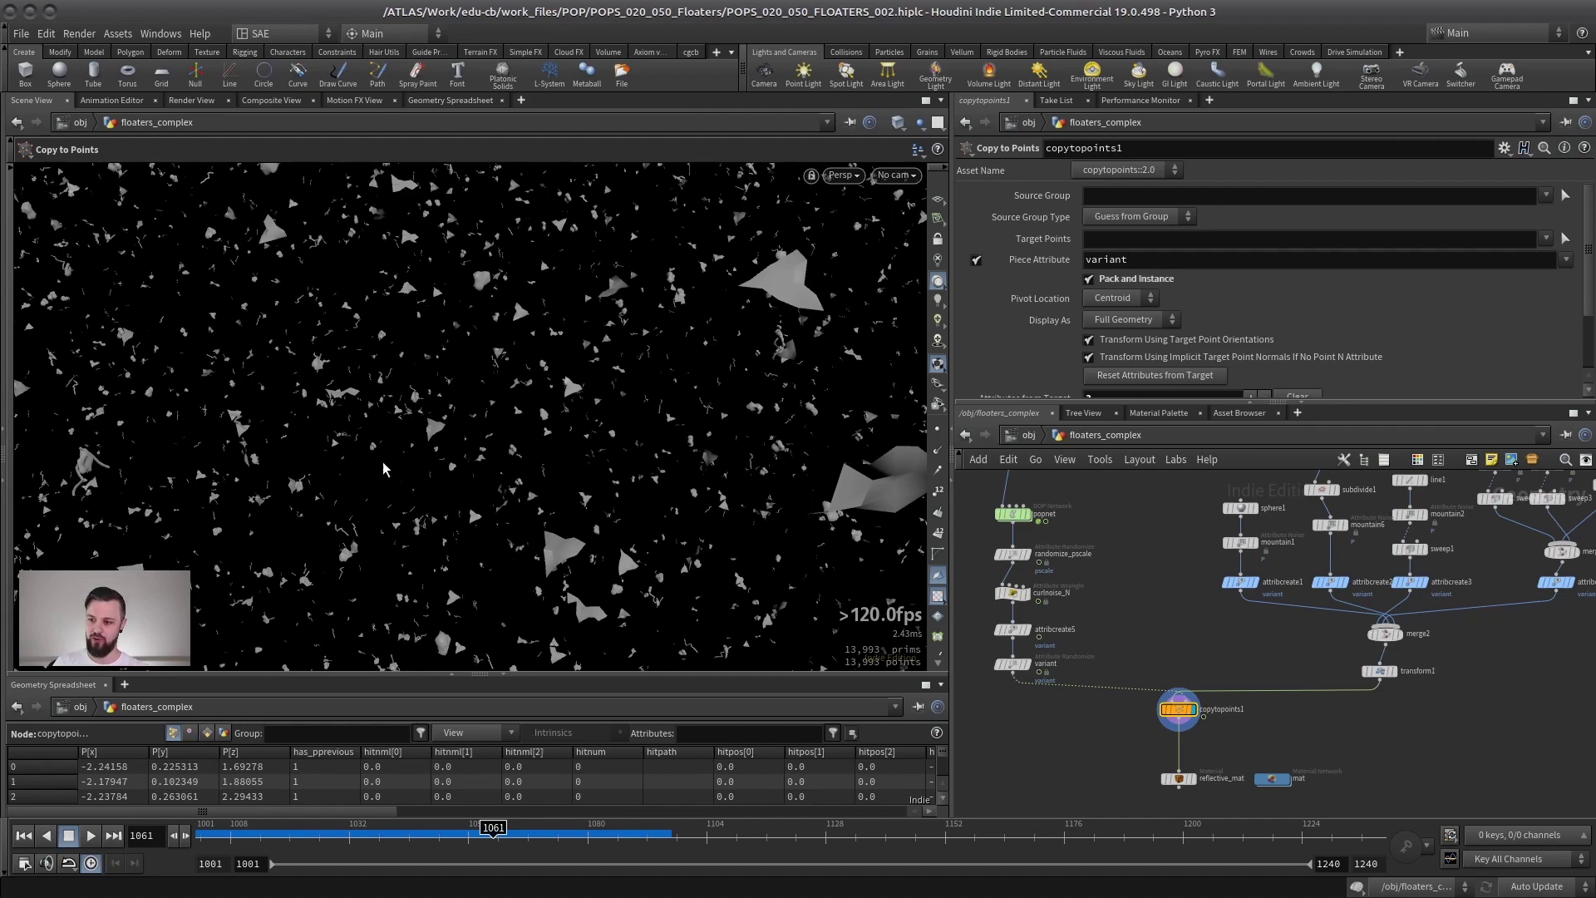
Select and display the reflective_mat material node below copytopoints1
scroll(1315, 667, up, 2)
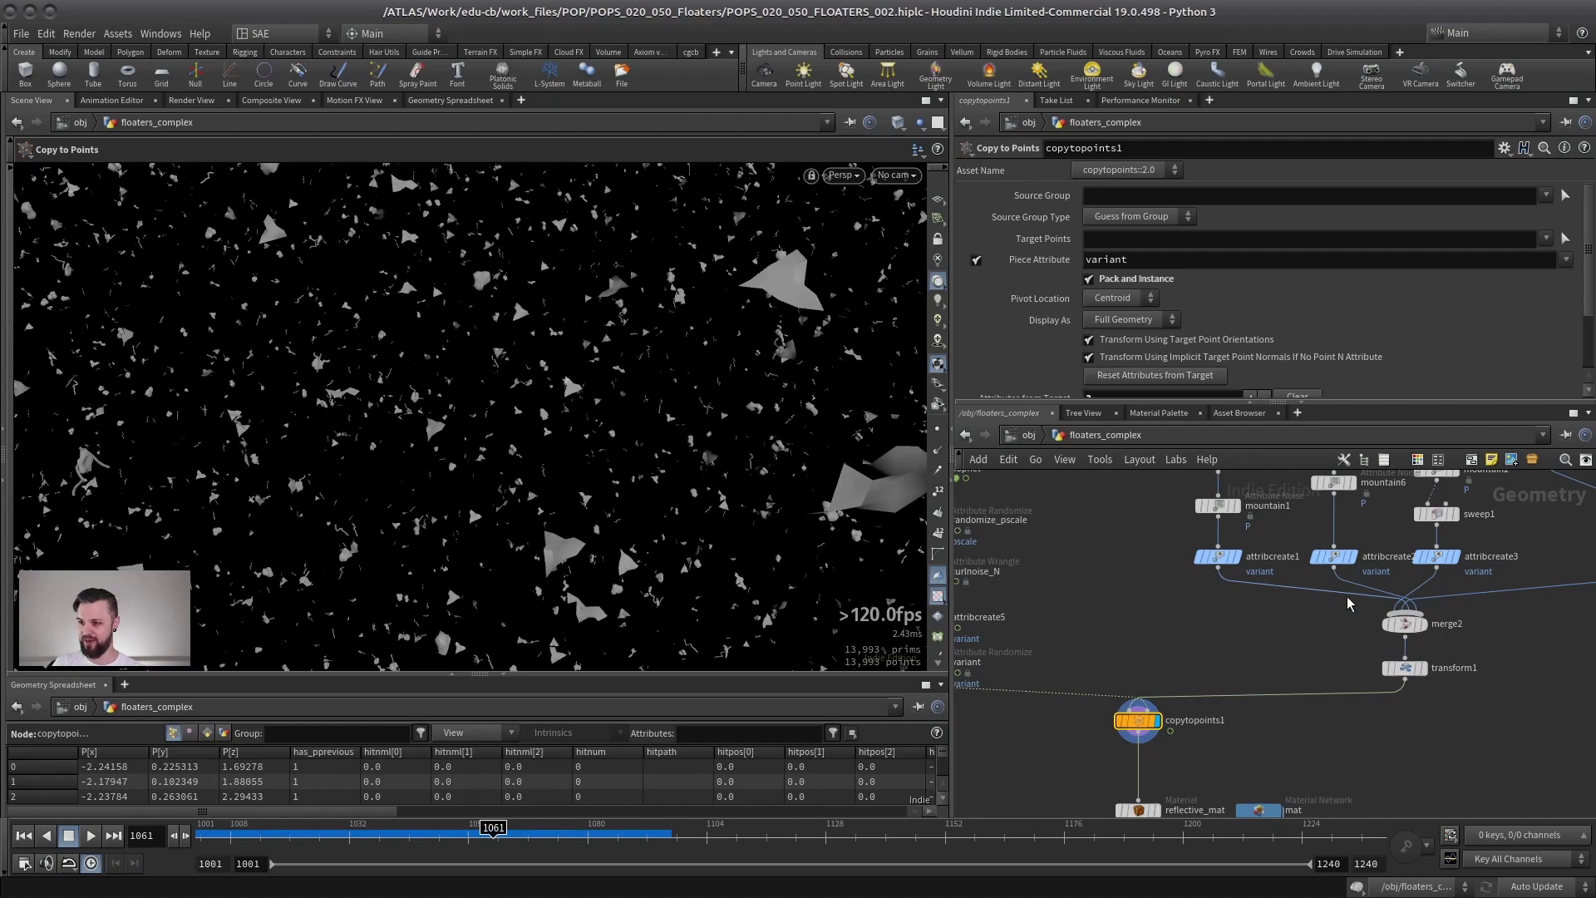
middle_drag(1159, 802, 1178, 690)
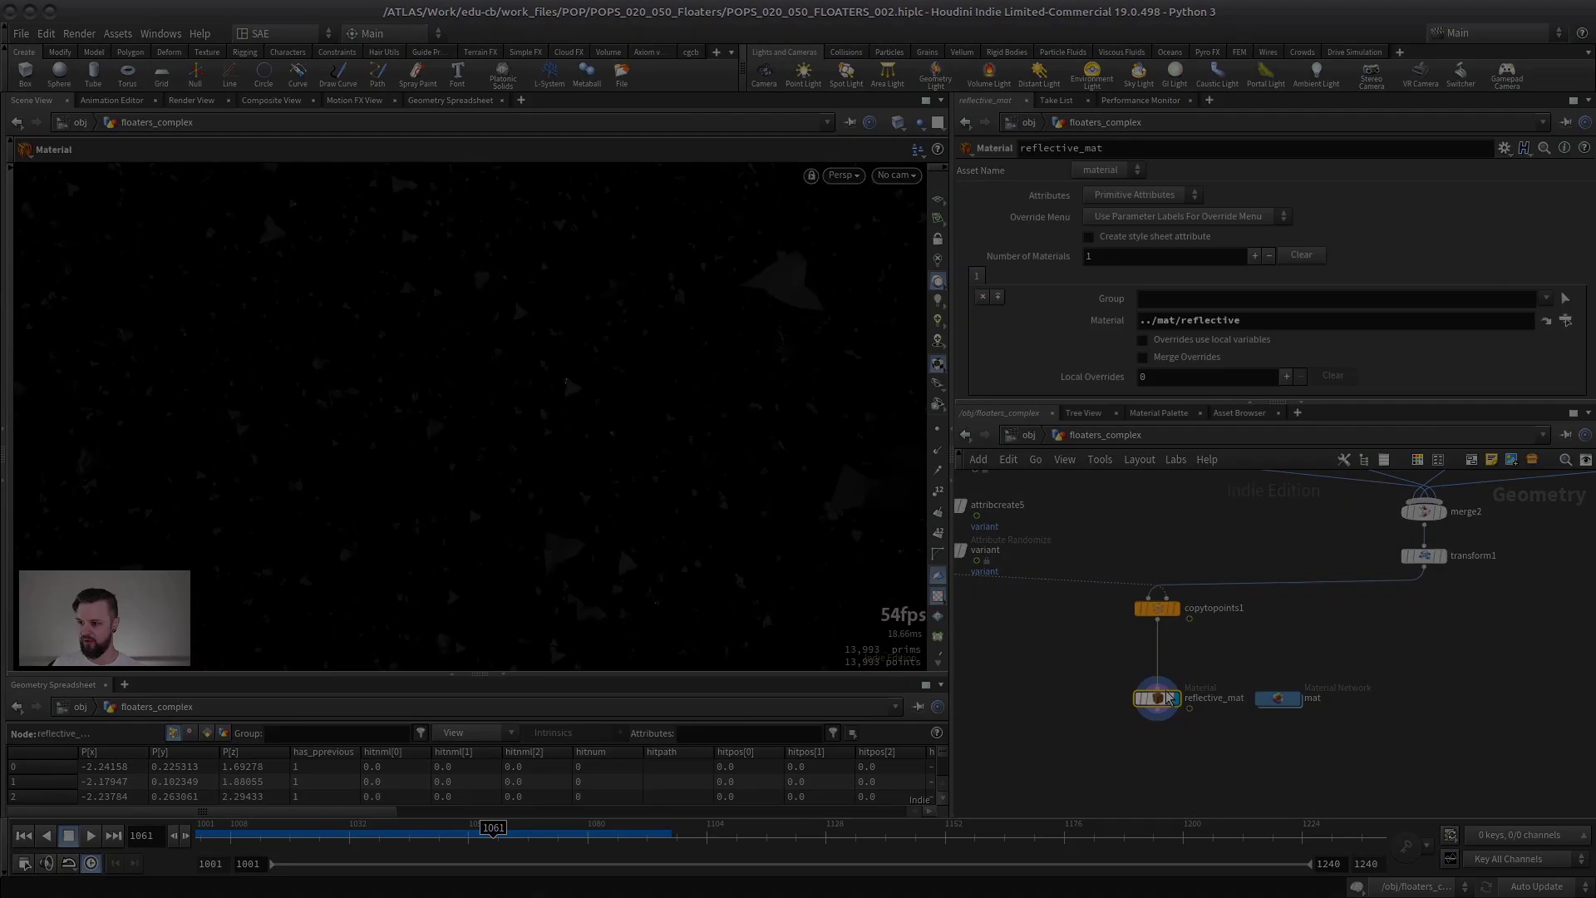